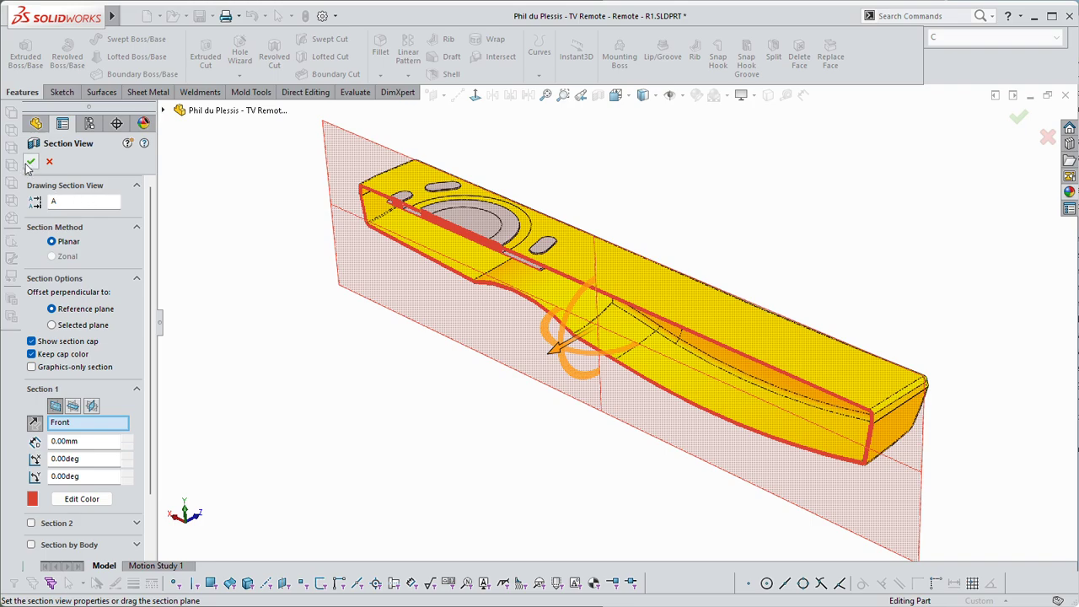
Section the remote along the Front plane and highlight the Shell5 and Chamfer1 solid bodies
{"action": "left_click", "coordinate": [30, 161]}
{"action": "middle_click_drag", "start_coordinate": [549, 199], "coordinate": [428, 268]}
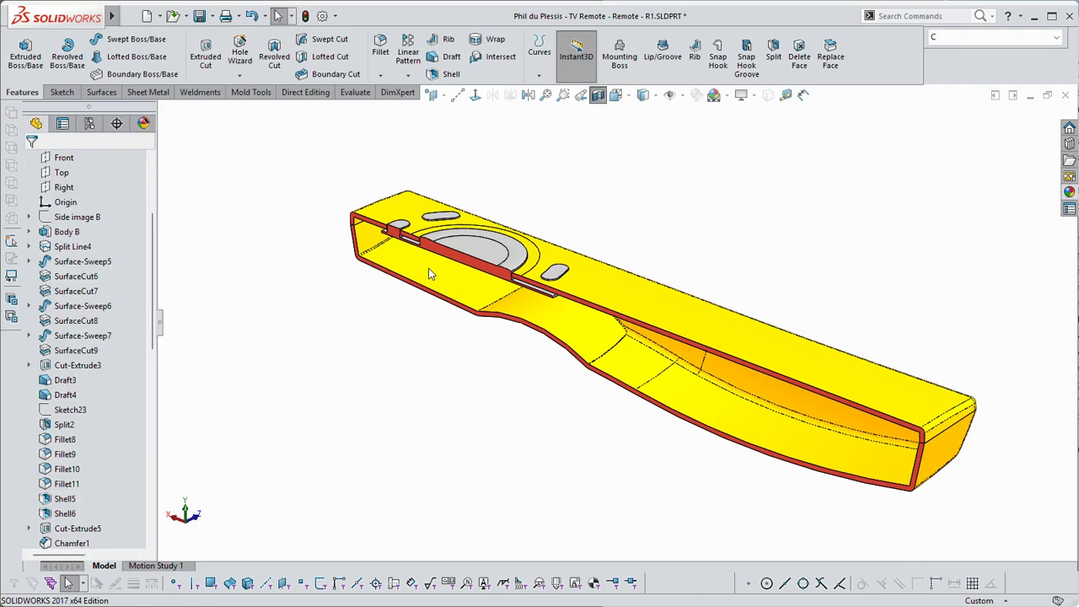
{"action": "left_click_drag", "start_coordinate": [156, 255], "coordinate": [153, 190]}
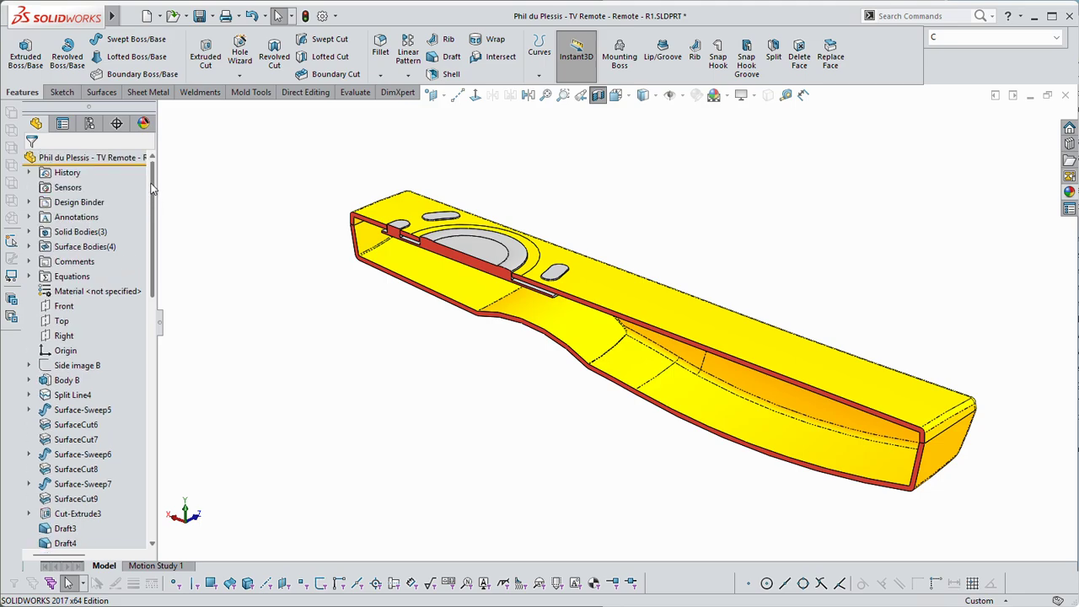
{"action": "left_click", "coordinate": [31, 232]}
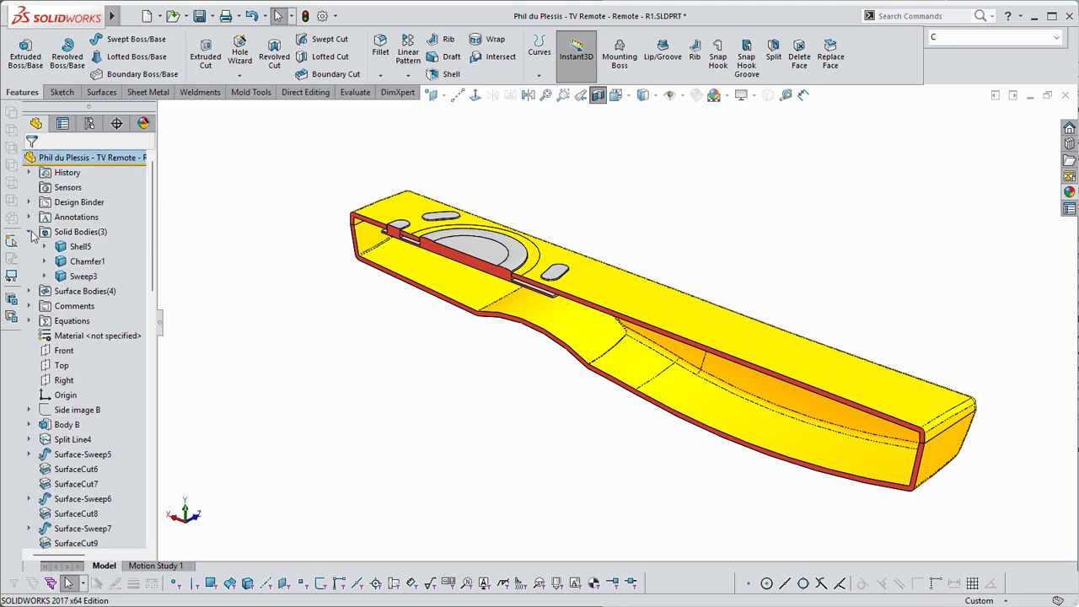
{"action": "left_click", "coordinate": [82, 246]}
{"action": "left_click", "coordinate": [83, 262]}
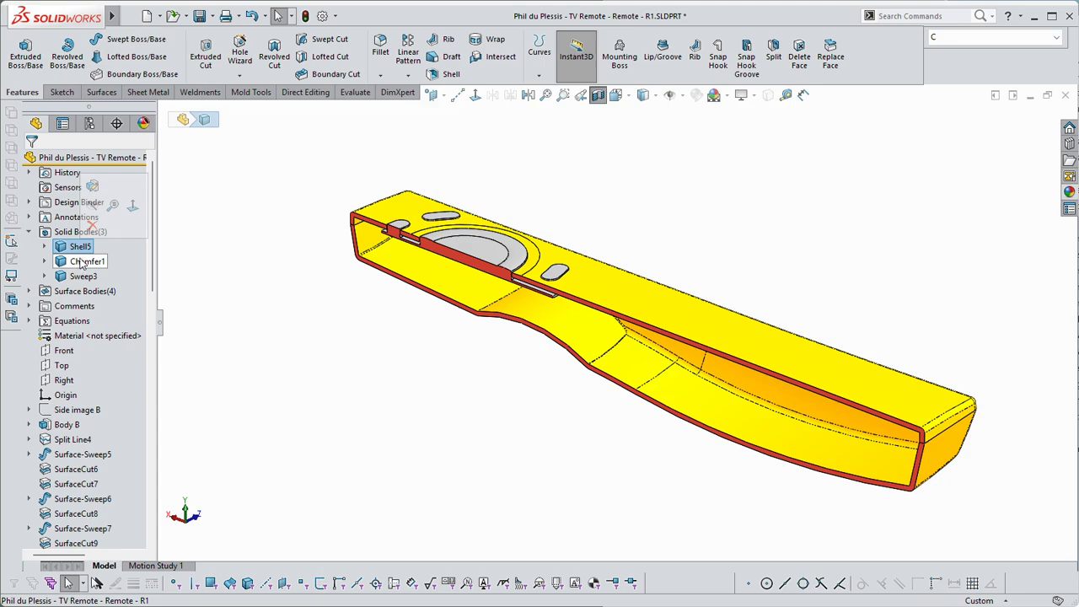
{"action": "key", "text": "Escape"}
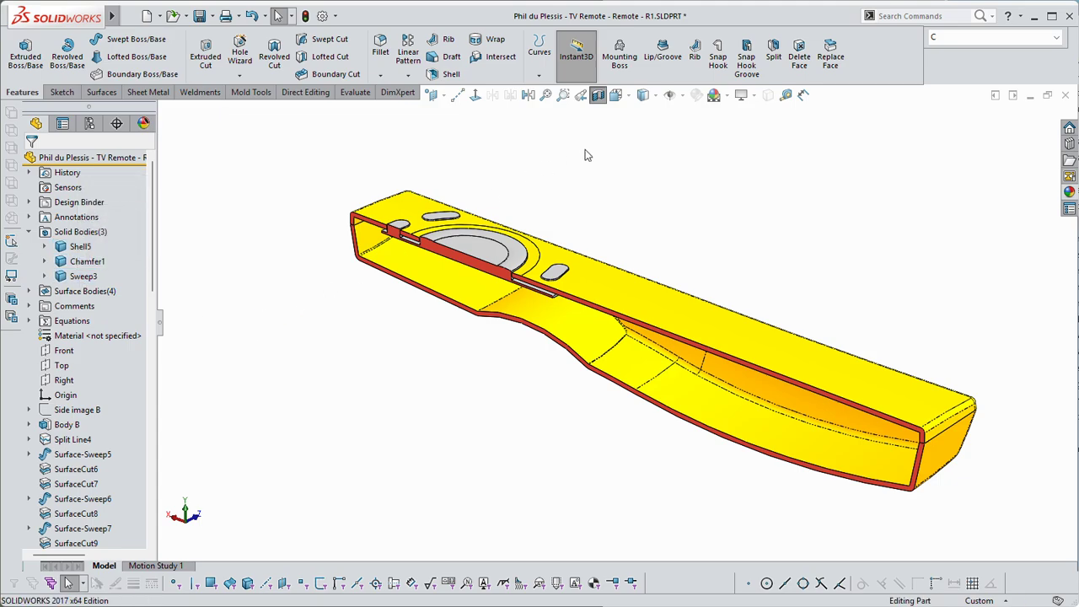
Turn off the section view and highlight the Sweep3, Shell5 and Chamfer1 solid bodies one after another
{"action": "left_click", "coordinate": [599, 95]}
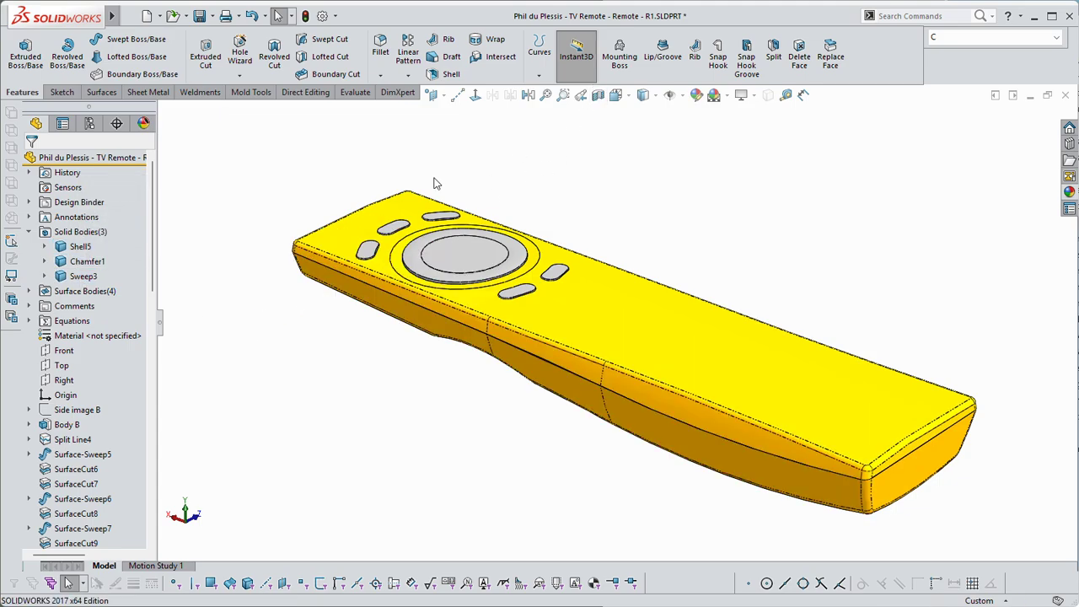
{"action": "left_click", "coordinate": [93, 277]}
{"action": "left_click", "coordinate": [81, 247]}
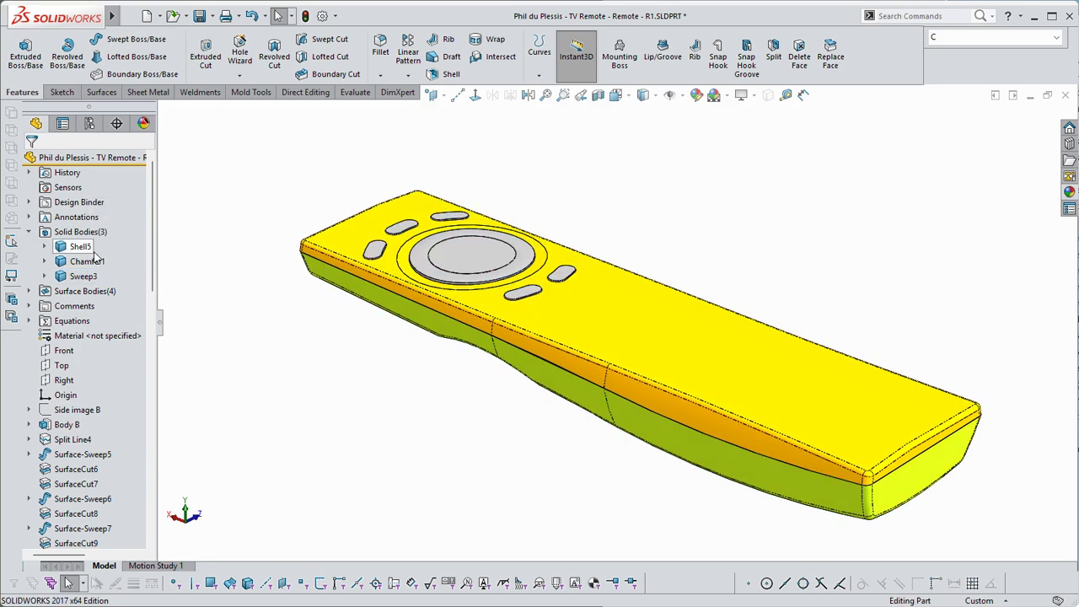
{"action": "left_click", "coordinate": [87, 263]}
{"action": "left_click", "coordinate": [86, 264]}
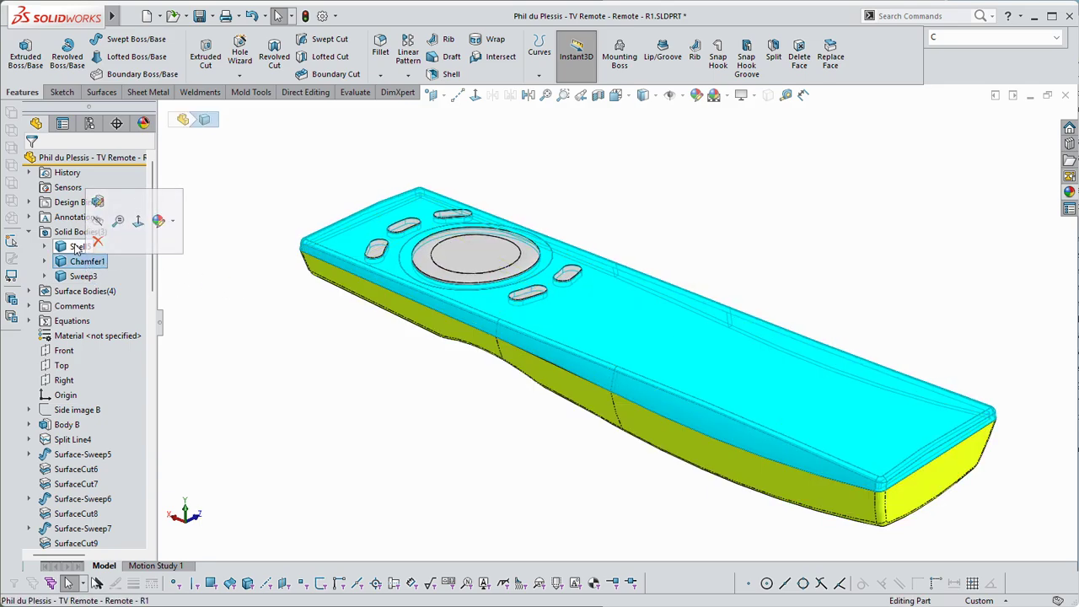
{"action": "key", "text": "Escape"}
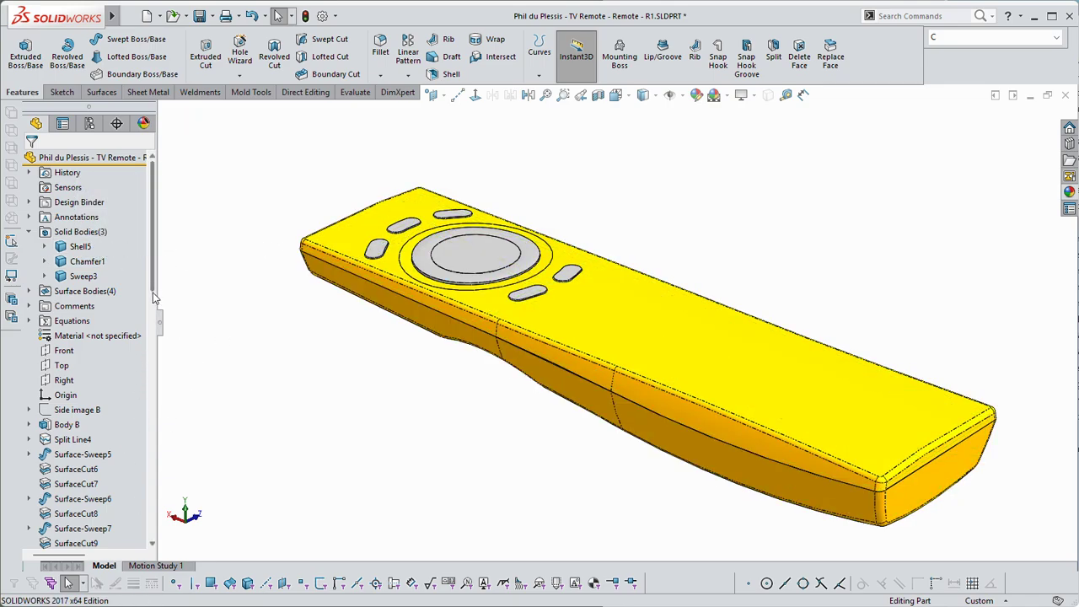
Roll the model back to just before Cut-Extrude3
{"action": "left_click_drag", "start_coordinate": [153, 296], "coordinate": [153, 361]}
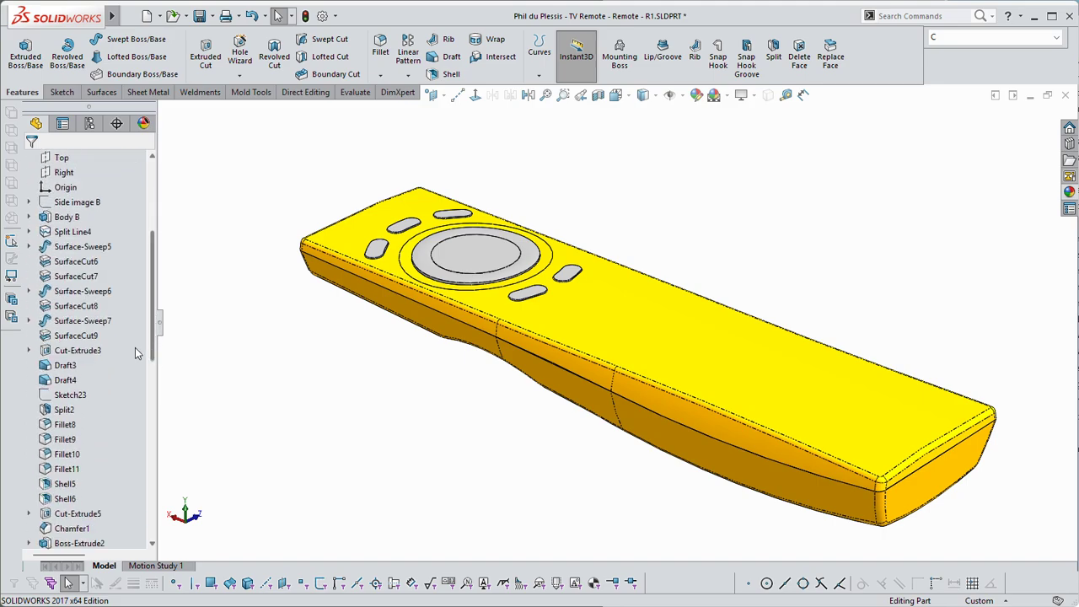
{"action": "left_click", "coordinate": [76, 350]}
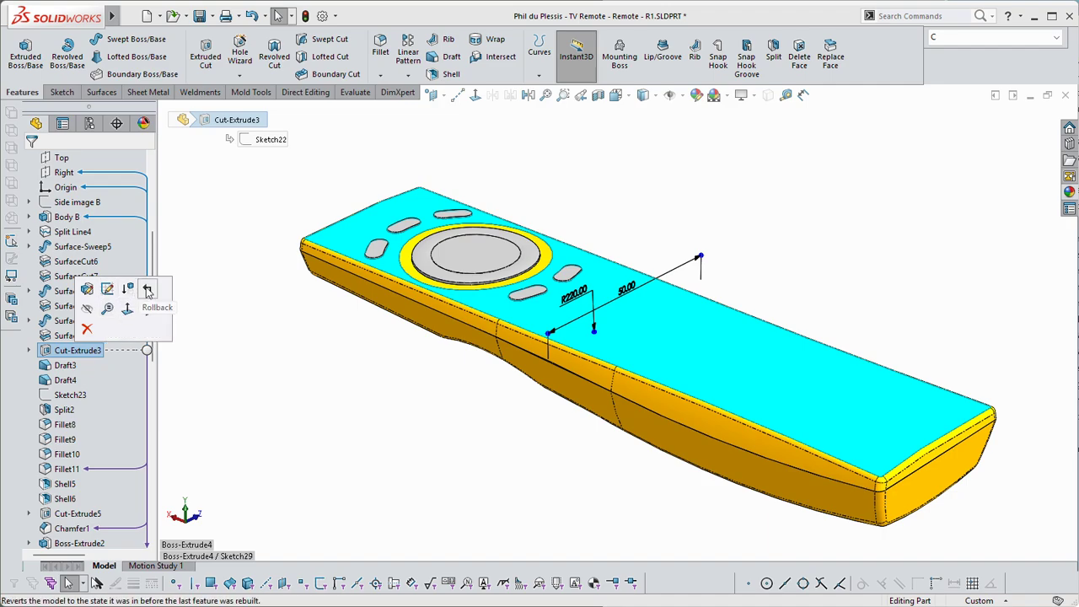
{"action": "left_click", "coordinate": [149, 290]}
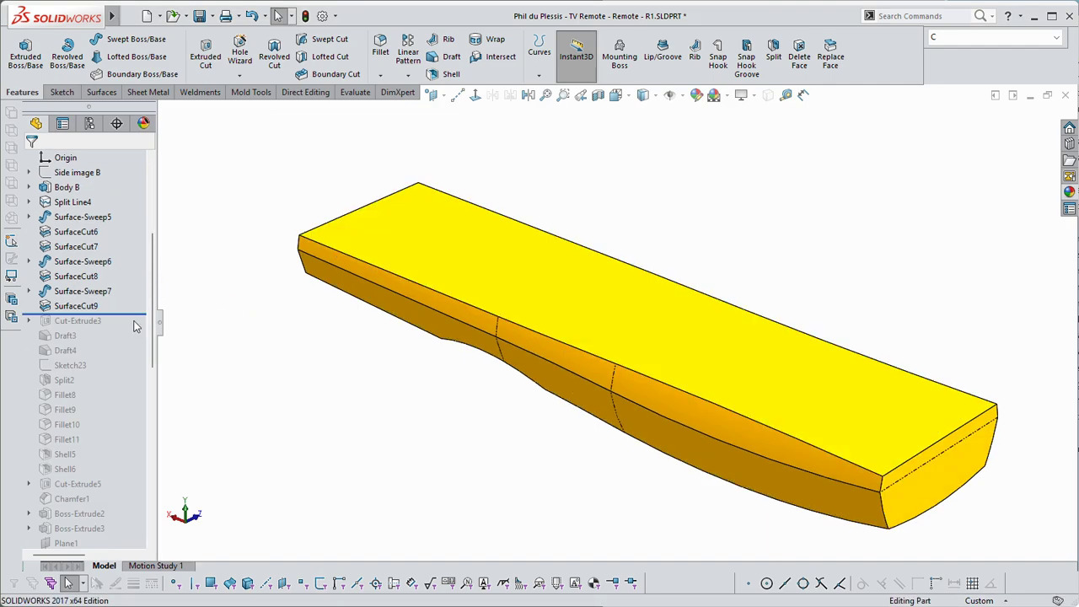
Roll the model forward to include Cut-Extrude3 and examine the curved ends of the body
{"action": "left_click_drag", "start_coordinate": [136, 313], "coordinate": [238, 335]}
{"action": "scroll", "coordinate": [639, 387], "scroll_direction": "up", "scroll_amount": 3}
{"action": "middle_click_drag", "start_coordinate": [734, 344], "coordinate": [511, 264]}
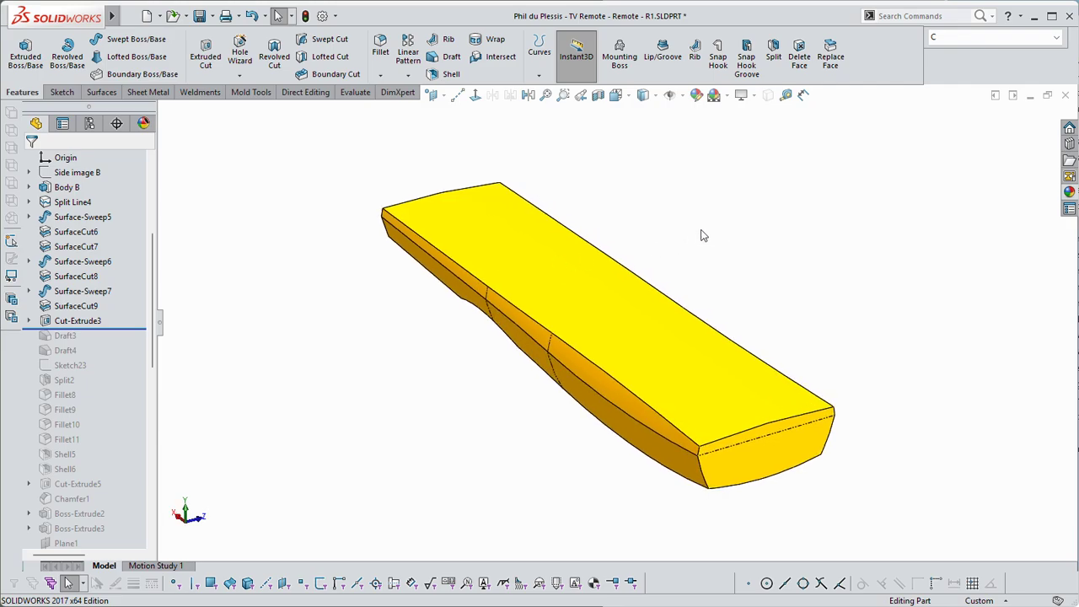
{"action": "middle_click_drag", "start_coordinate": [704, 235], "coordinate": [683, 223]}
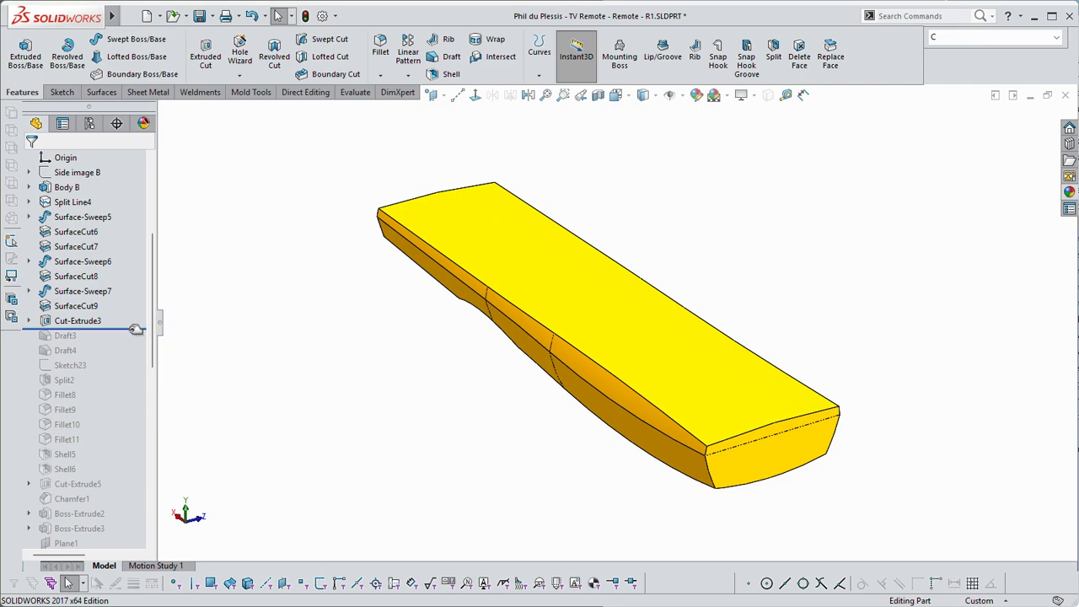
Roll the model forward past Split2 and suppress the Draft3 and Draft4 features
{"action": "left_click_drag", "start_coordinate": [136, 329], "coordinate": [114, 387]}
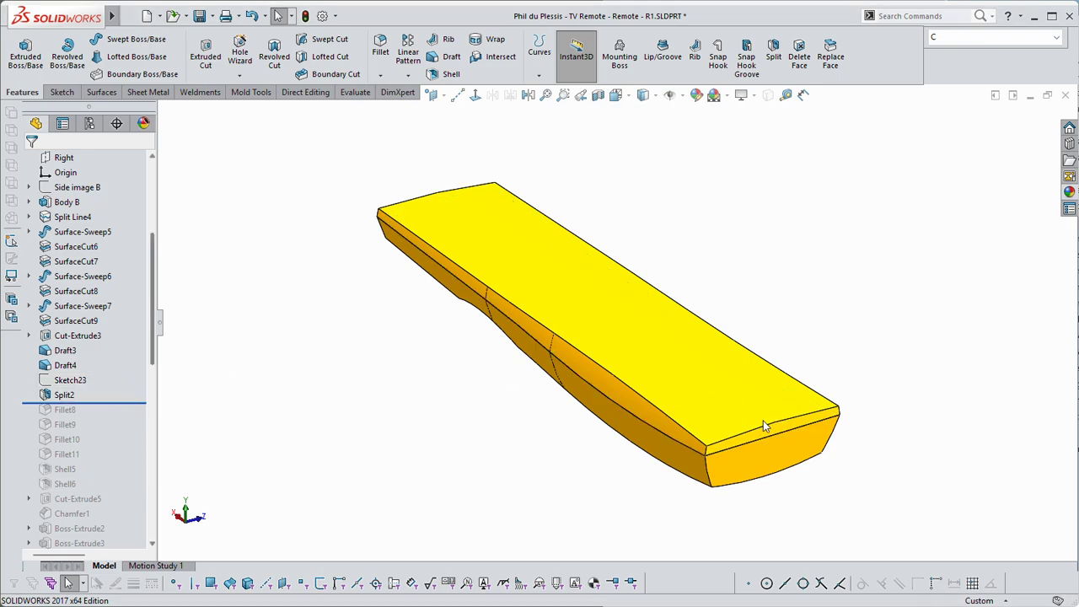
{"action": "left_click", "coordinate": [65, 365]}
{"action": "left_click", "coordinate": [64, 350], "text": "ctrl"}
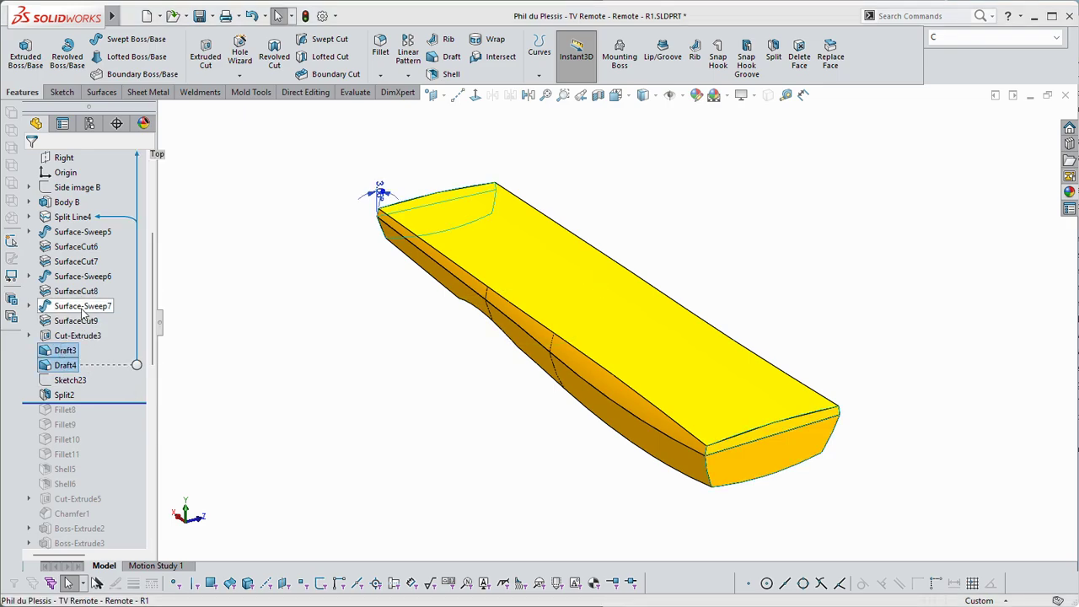
{"action": "right_click", "coordinate": [64, 347]}
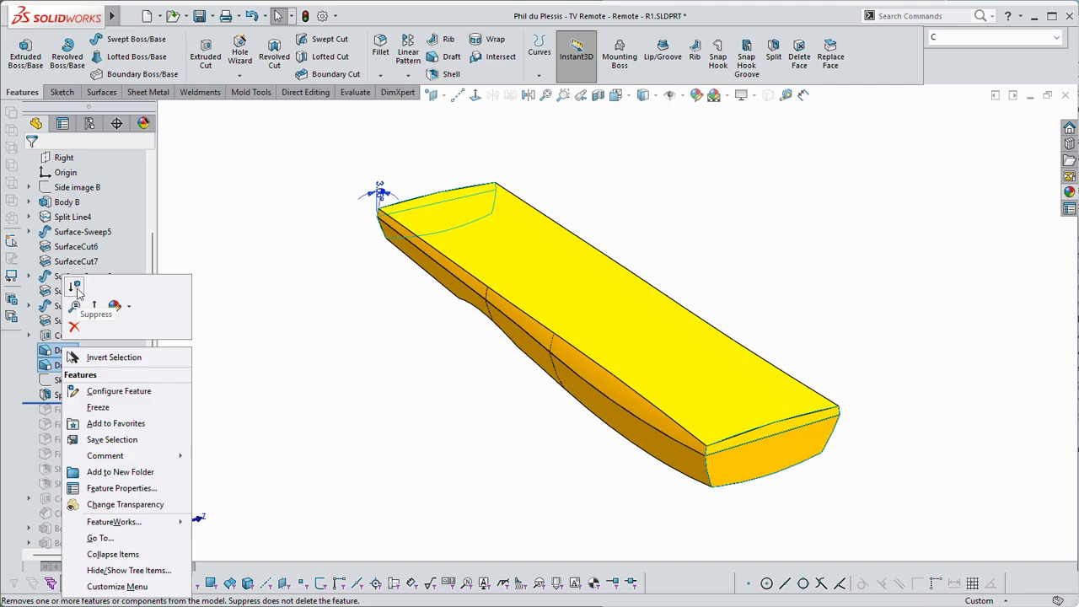
{"action": "left_click", "coordinate": [80, 297]}
Suppress the Split2 feature so the remote is a single solid body
{"action": "middle_click_drag", "start_coordinate": [535, 366], "coordinate": [472, 353]}
{"action": "left_click", "coordinate": [64, 394]}
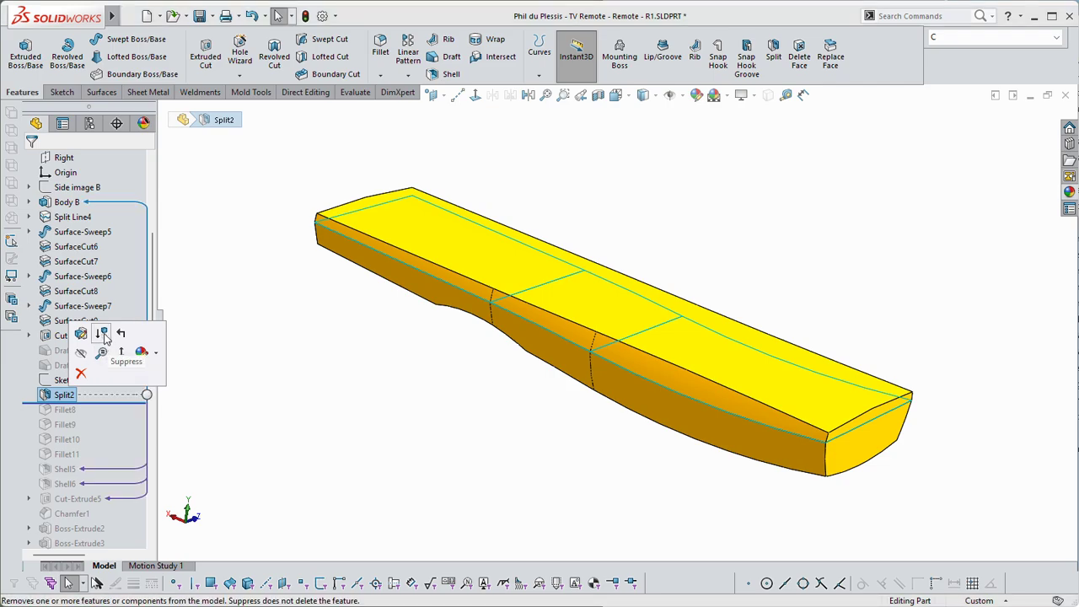
{"action": "left_click", "coordinate": [103, 335]}
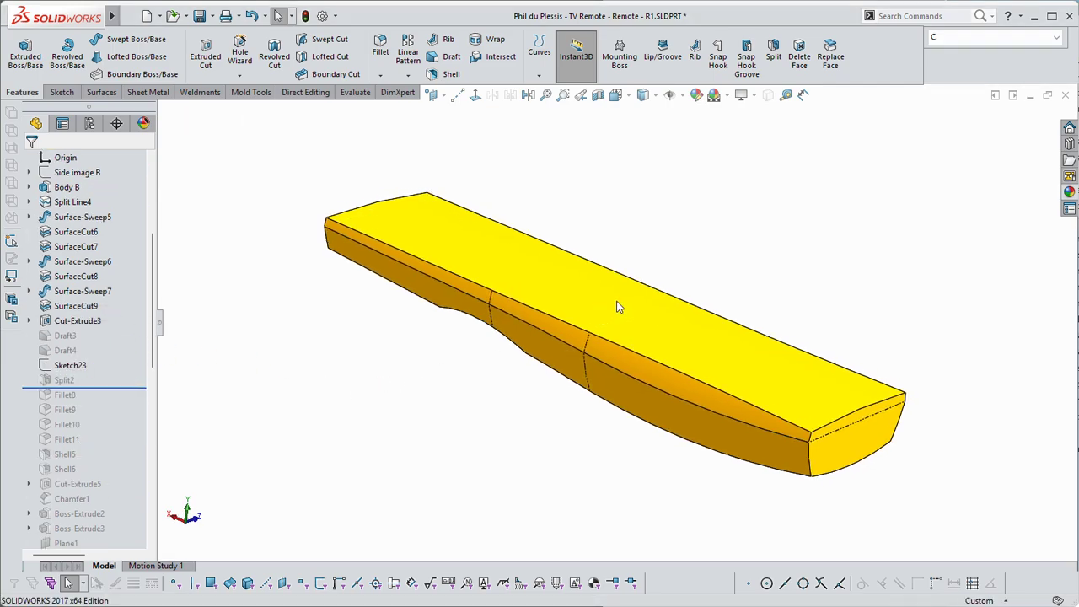
{"action": "middle_click_drag", "start_coordinate": [619, 306], "coordinate": [801, 224]}
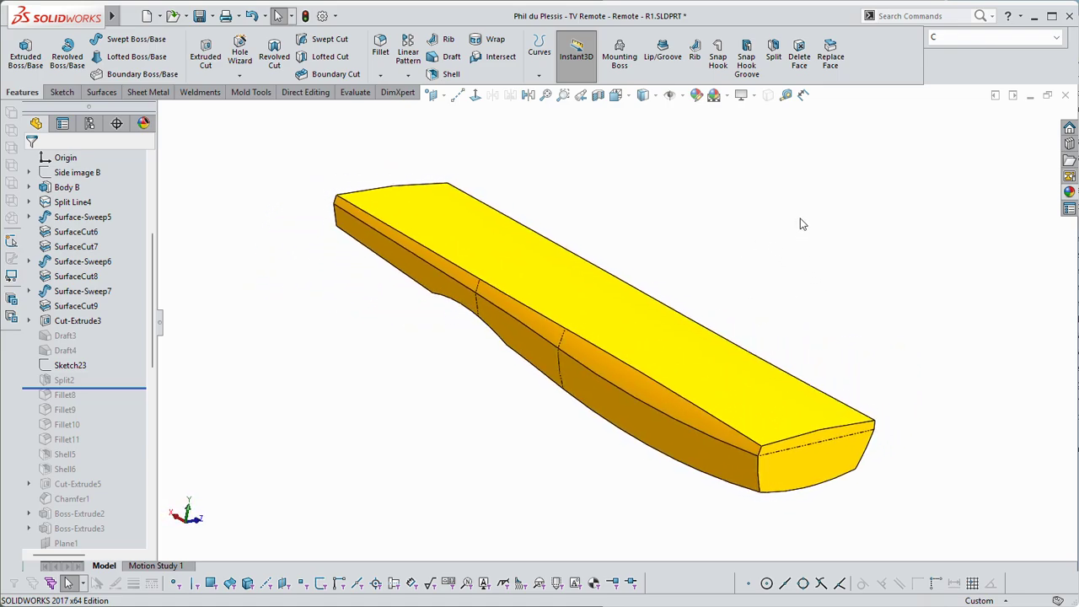
Start a neutral plane draft using the Top plane as the neutral plane
{"action": "left_click", "coordinate": [441, 57]}
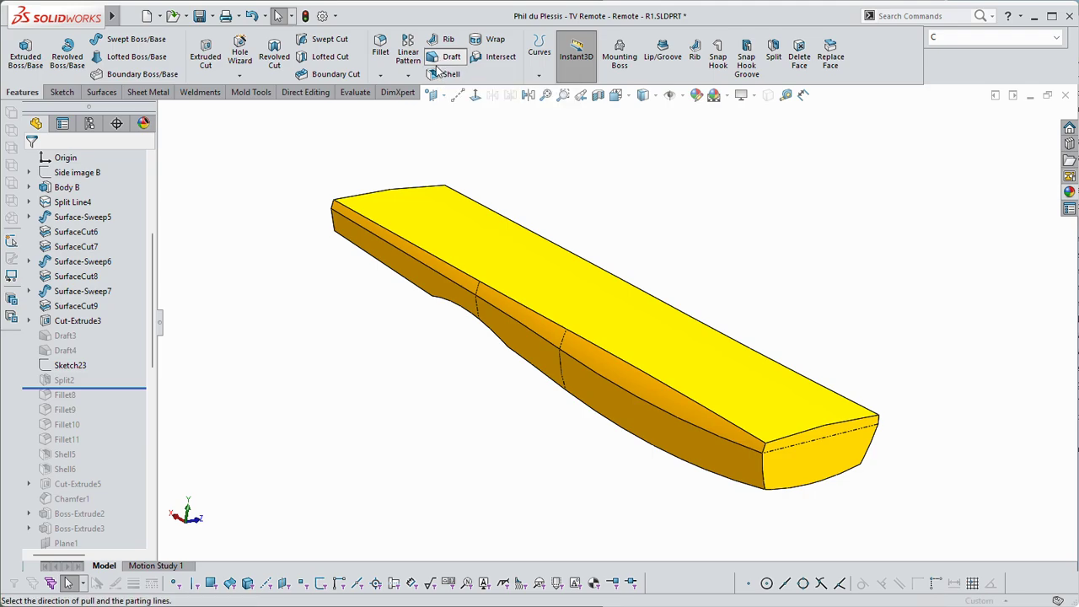
{"action": "left_click", "coordinate": [31, 218]}
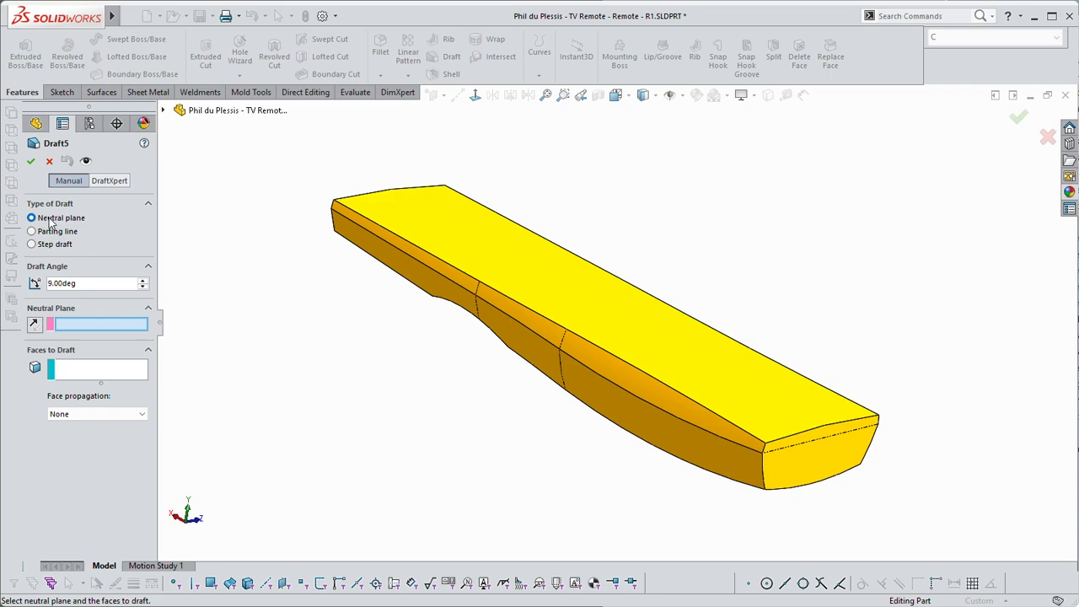
{"action": "left_click", "coordinate": [164, 110]}
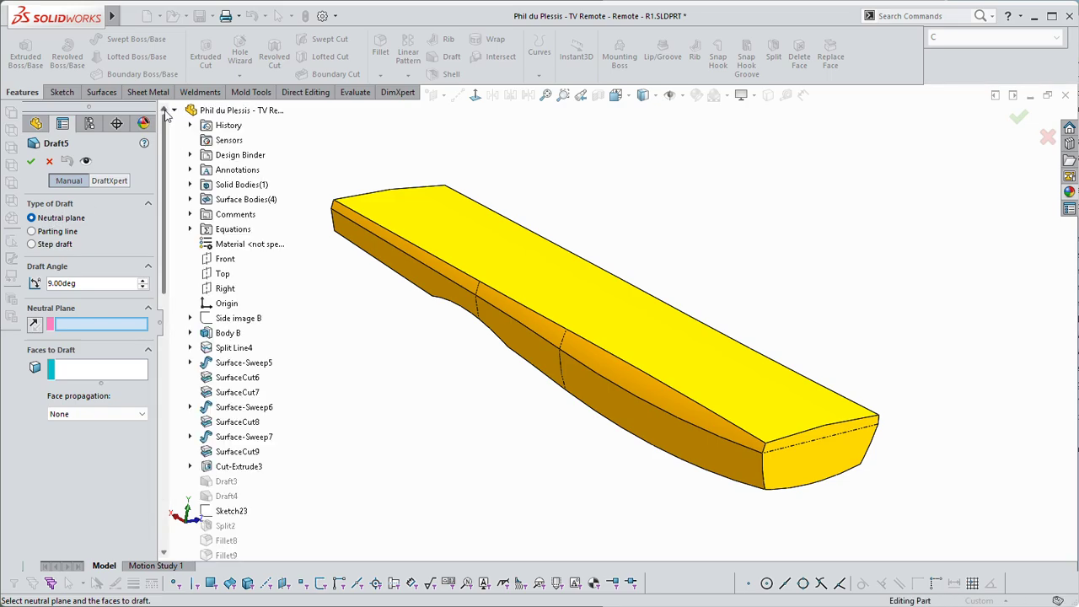
{"action": "left_click", "coordinate": [223, 276]}
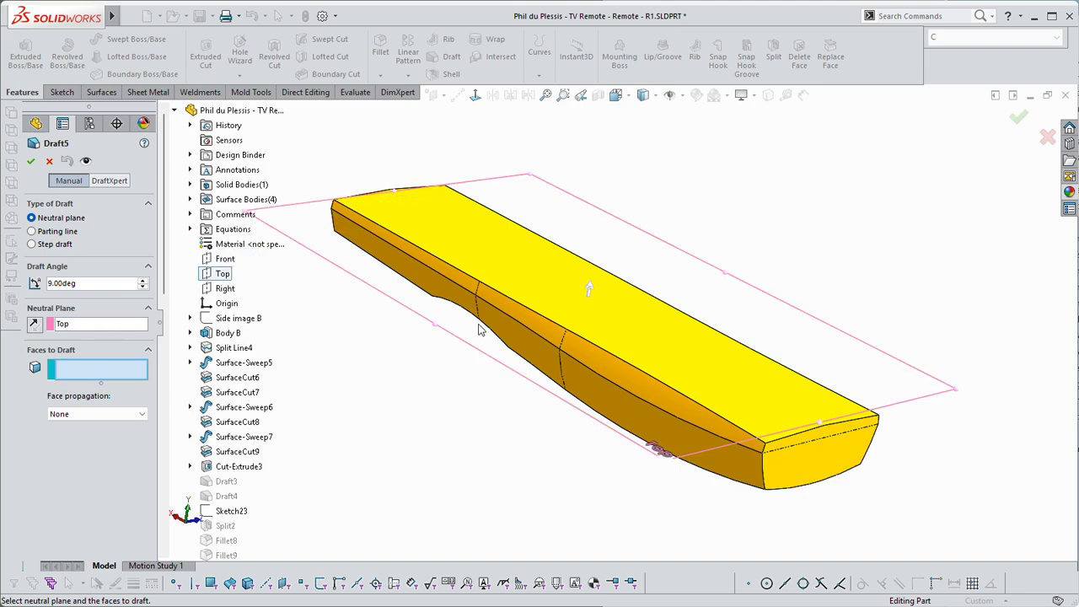
{"action": "middle_click_drag", "start_coordinate": [480, 329], "coordinate": [589, 296]}
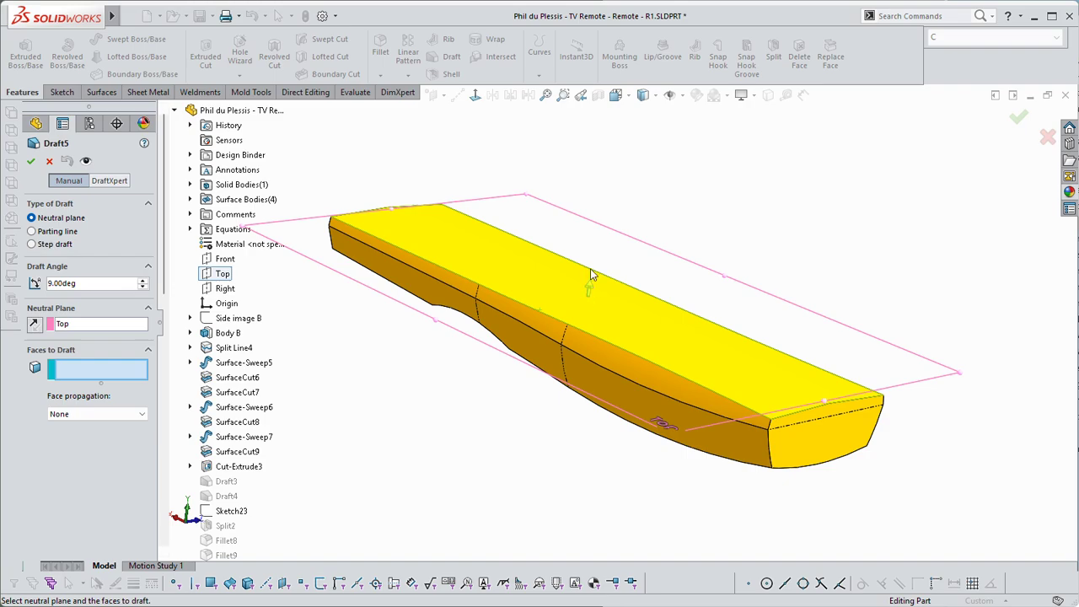
{"action": "middle_click_drag", "start_coordinate": [595, 287], "coordinate": [602, 261]}
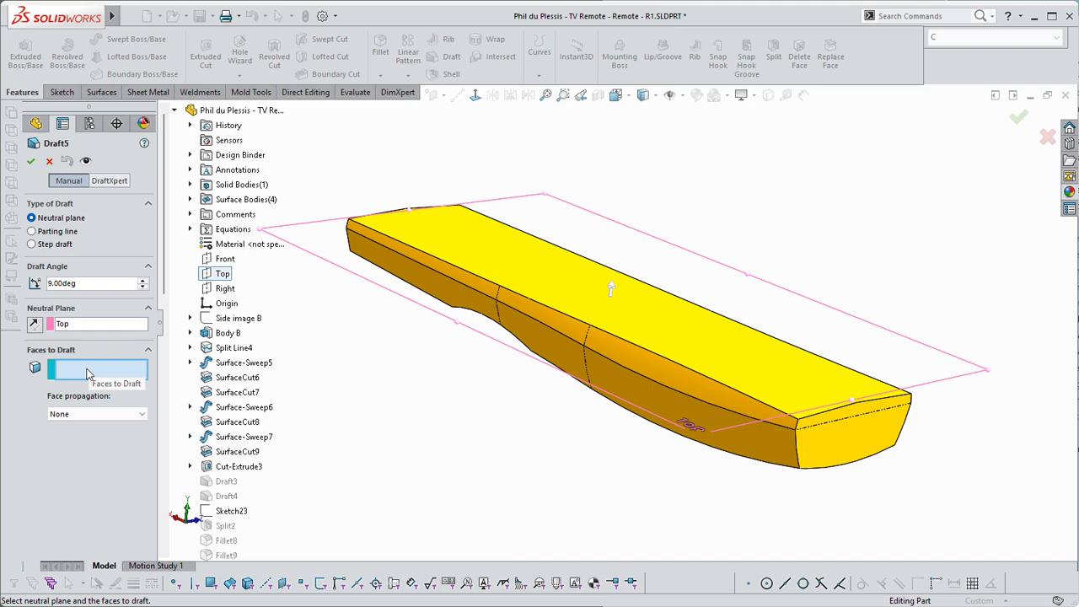
{"action": "left_click", "coordinate": [87, 372]}
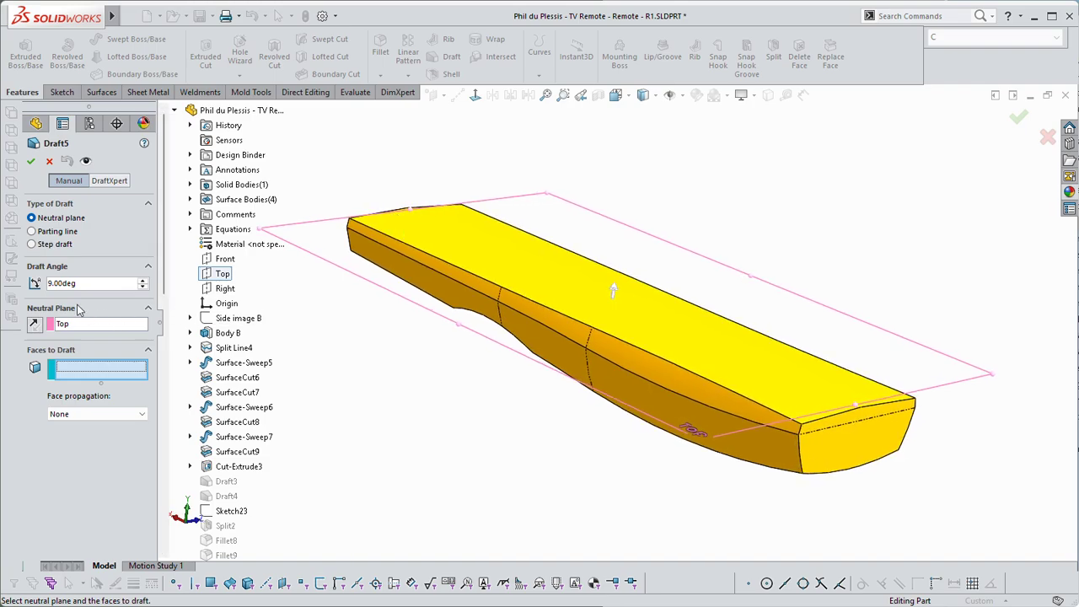
Switch the draft to the parting line type and pick the front end edge and the three side edges as parting lines
{"action": "left_click", "coordinate": [33, 231]}
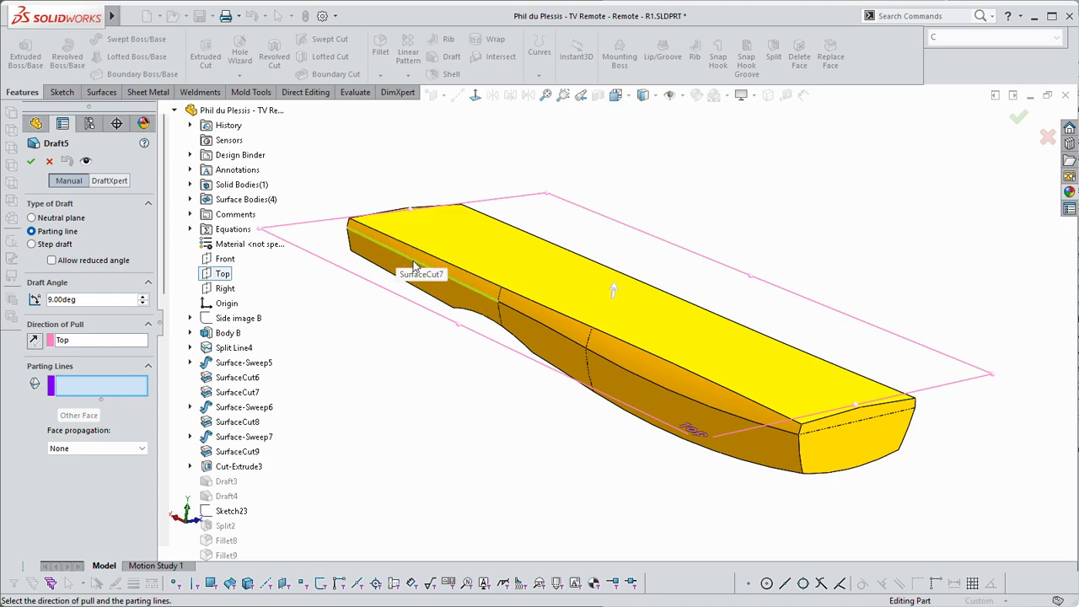
{"action": "middle_click_drag", "start_coordinate": [413, 266], "coordinate": [672, 392]}
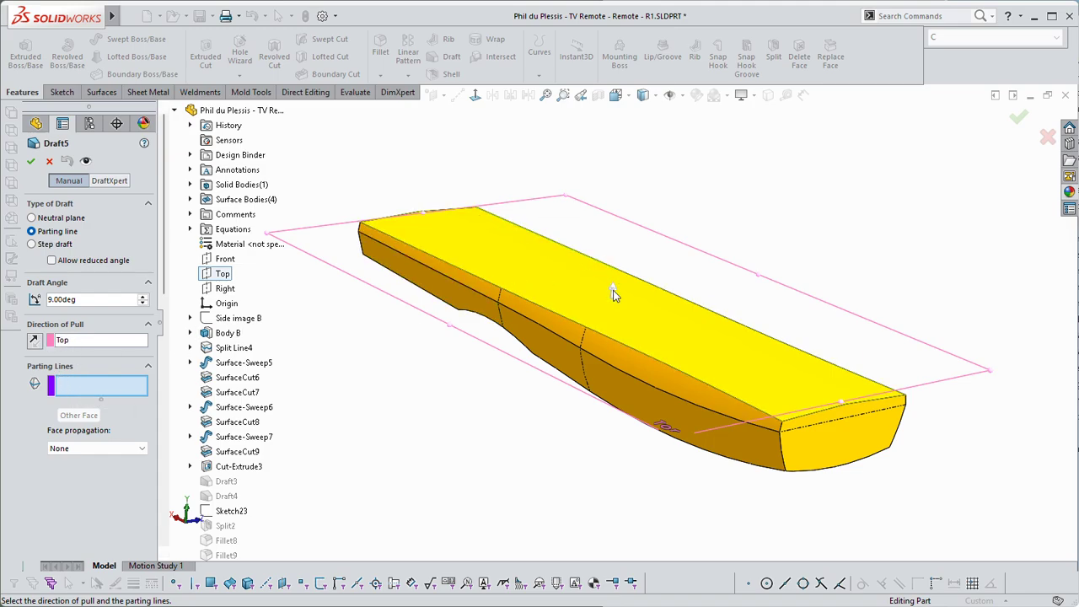
{"action": "left_click", "coordinate": [833, 423]}
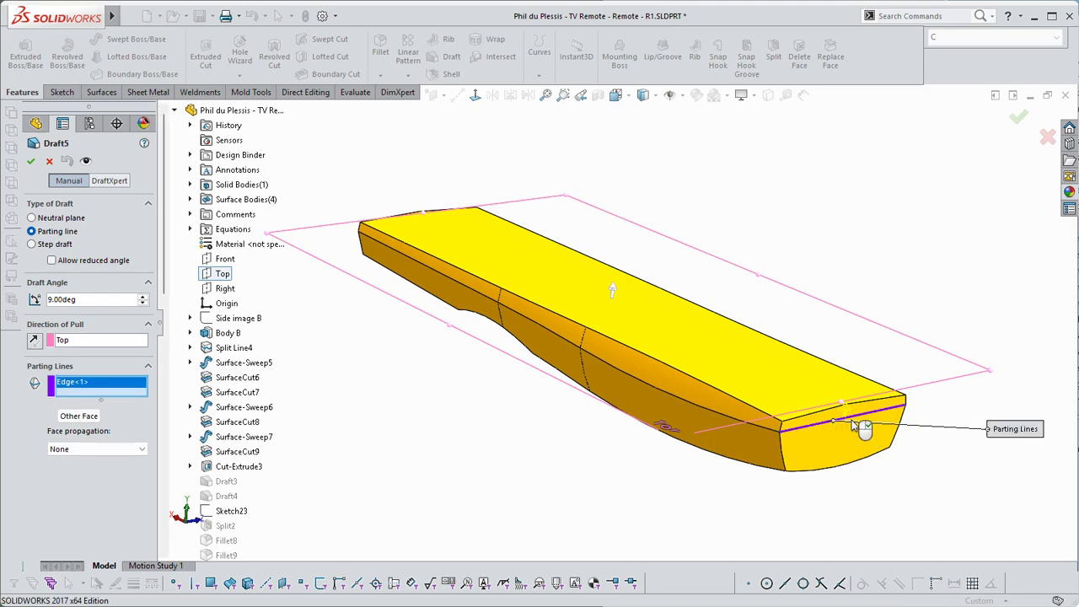
{"action": "scroll", "coordinate": [872, 426], "scroll_direction": "down", "scroll_amount": 5}
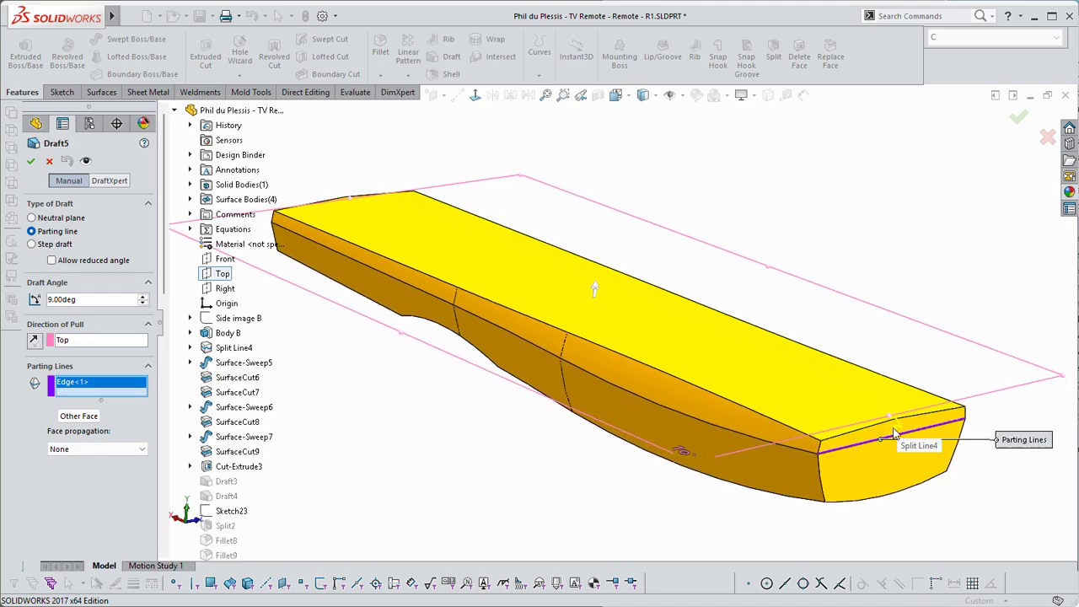
{"action": "middle_click_drag", "start_coordinate": [900, 426], "coordinate": [914, 426]}
{"action": "left_click", "coordinate": [766, 427]}
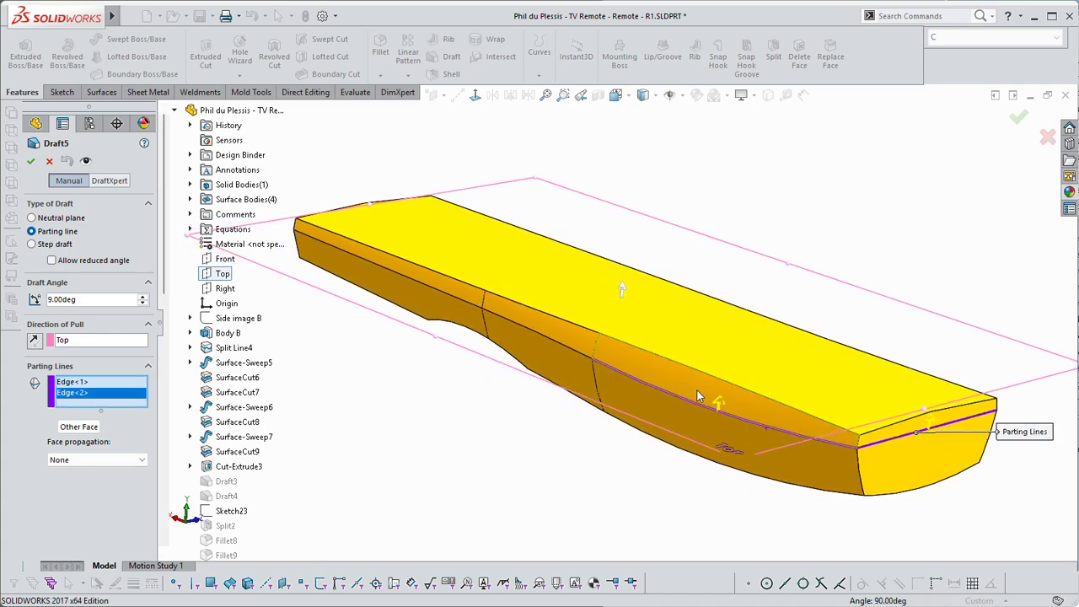
{"action": "left_click", "coordinate": [574, 359]}
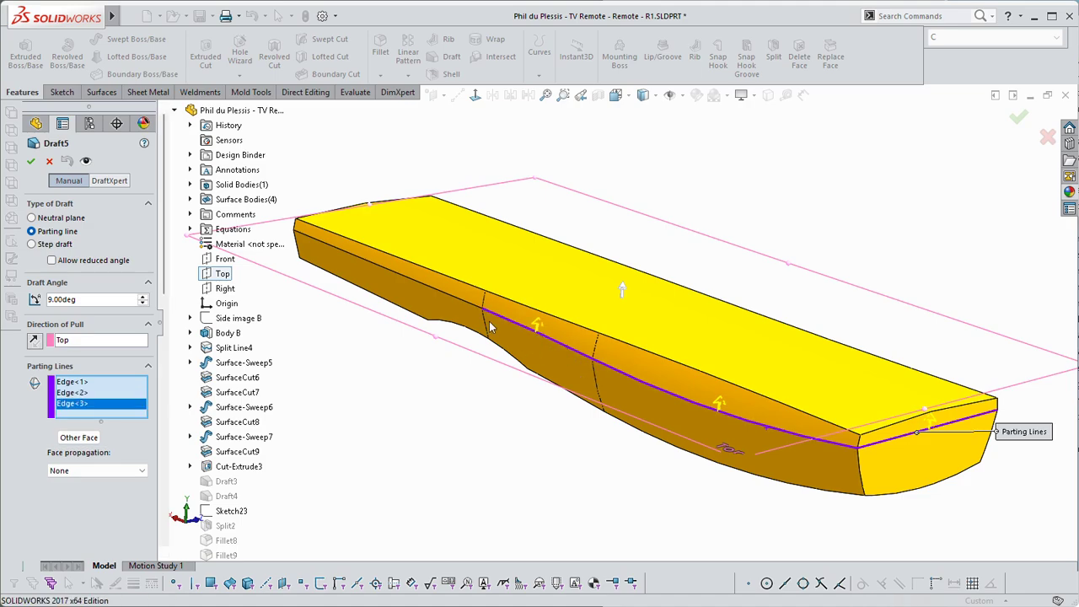
{"action": "left_click", "coordinate": [452, 302]}
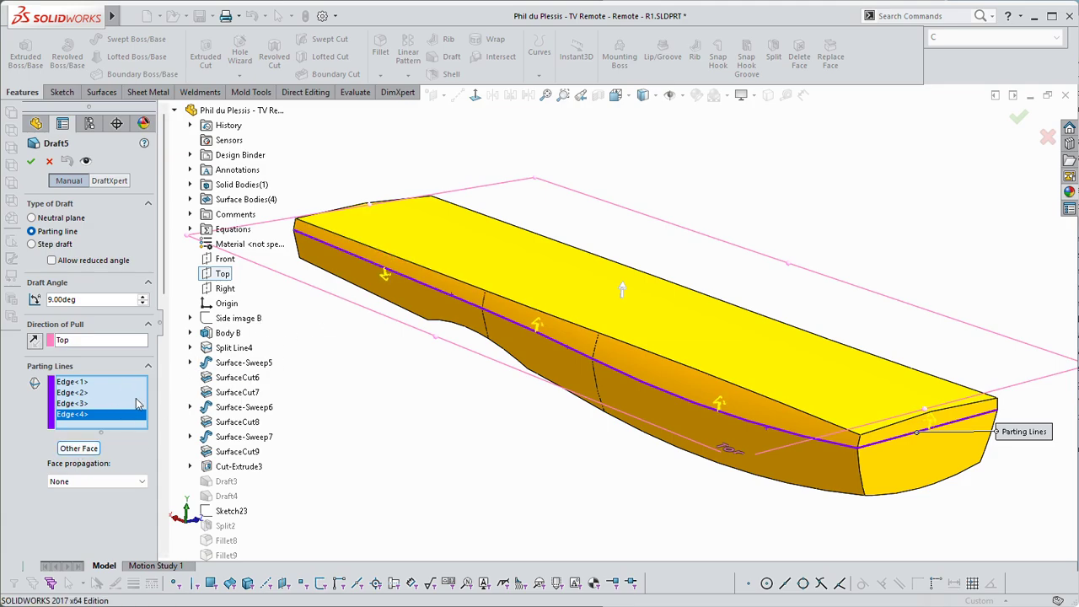
Switch the draft to the faces below the parting line for the middle and front side edges
{"action": "left_click", "coordinate": [74, 404]}
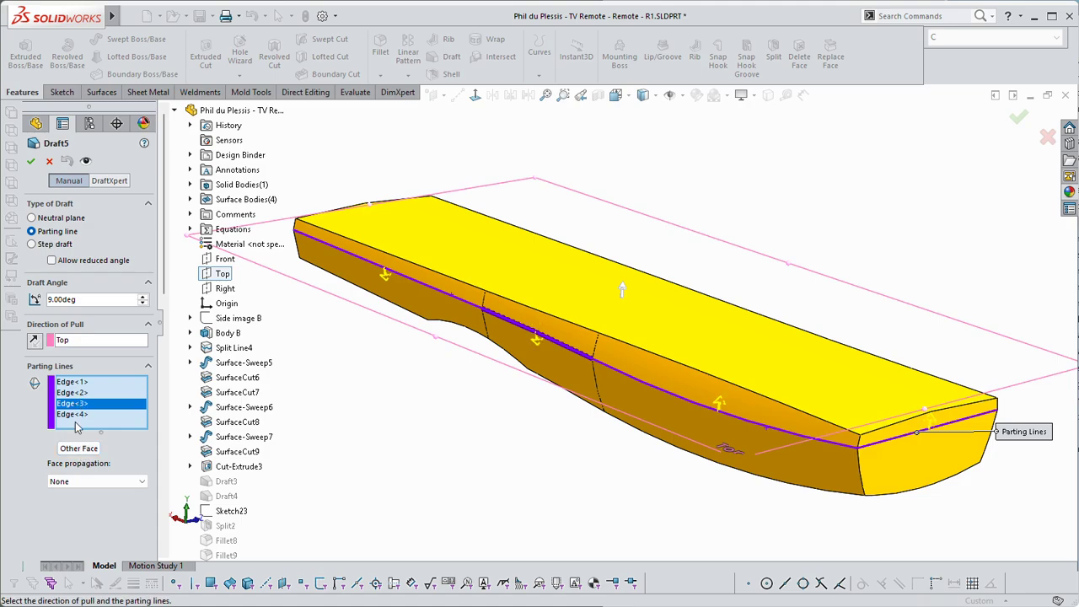
{"action": "left_click", "coordinate": [82, 393]}
{"action": "left_click", "coordinate": [81, 449]}
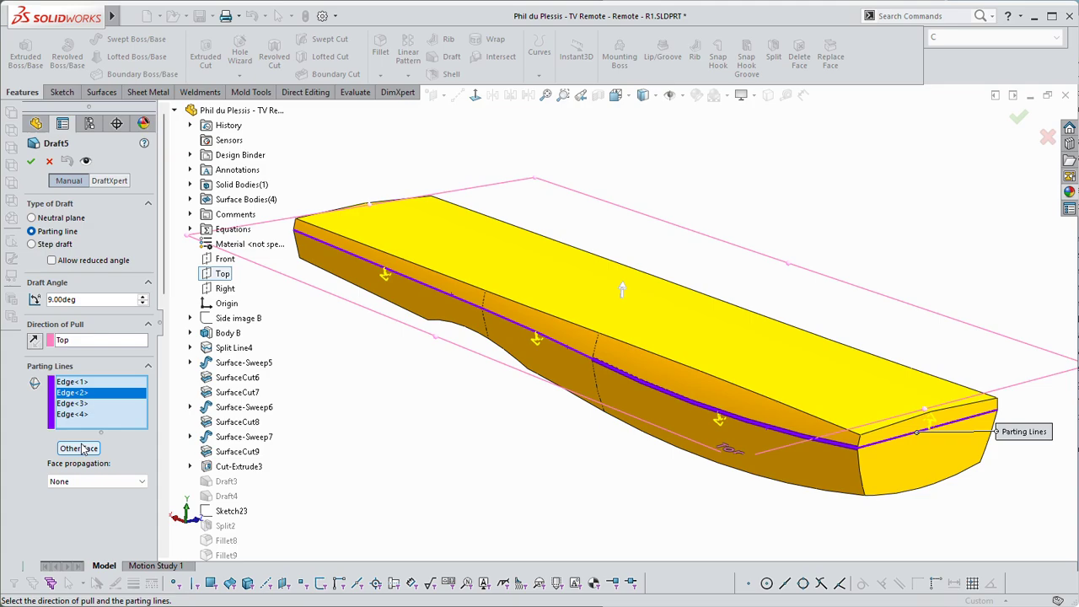
Remove the three side edges from the parting lines and add the parting edge on the rear end
{"action": "left_click", "coordinate": [81, 404], "text": "ctrl"}
{"action": "left_click", "coordinate": [82, 414], "text": "ctrl"}
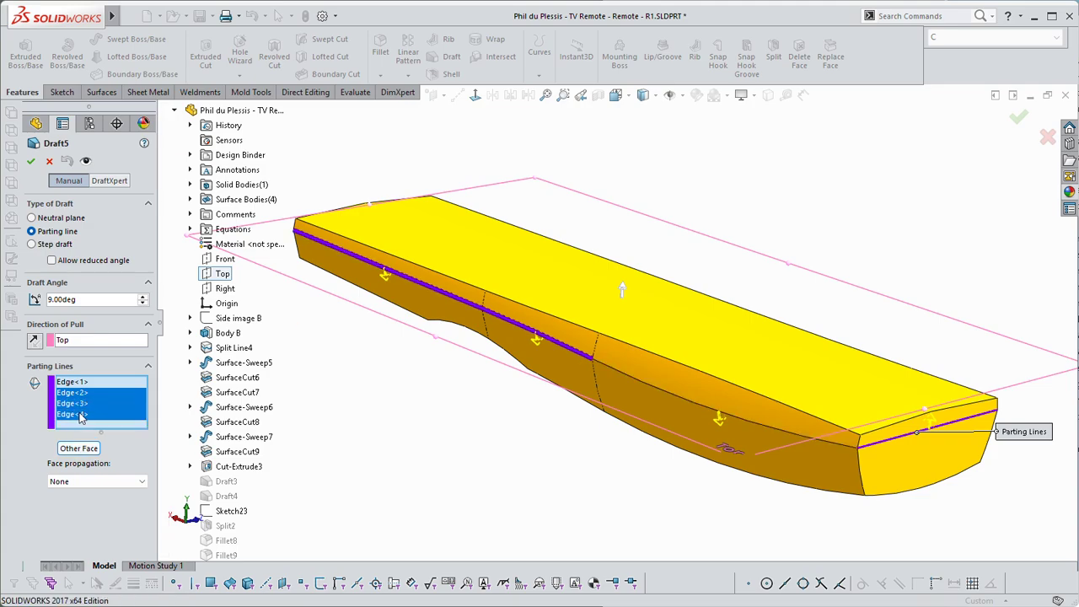
{"action": "key", "text": "Delete"}
{"action": "middle_click_drag", "start_coordinate": [615, 389], "coordinate": [373, 384]}
{"action": "left_click", "coordinate": [379, 386]}
{"action": "key", "text": "ctrl+1"}
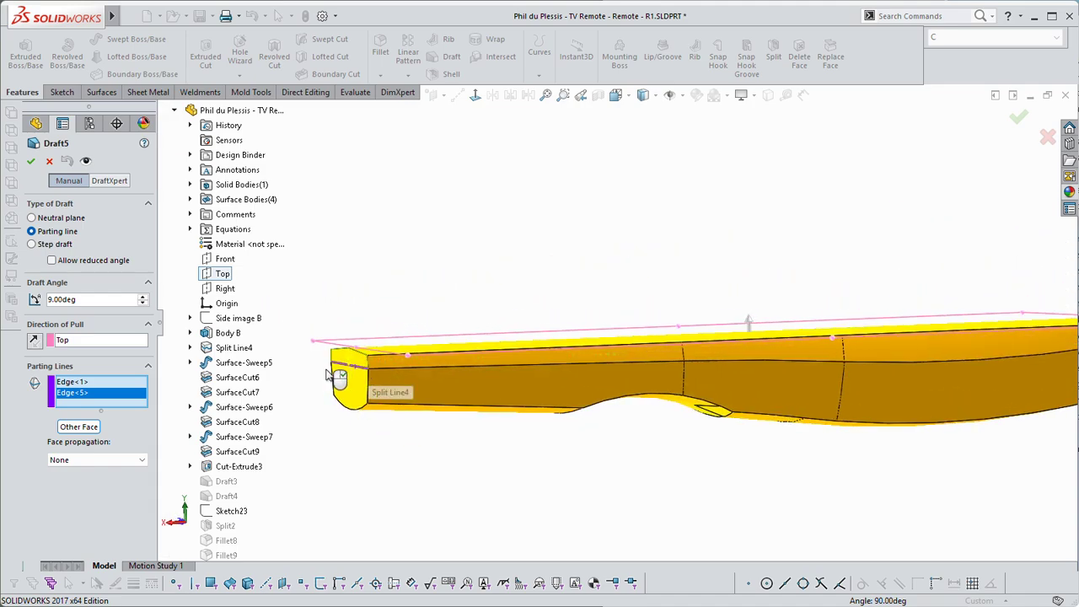
Set the draft angle to 5 degrees and finish the parting line draft on the two ends
{"action": "left_click", "coordinate": [84, 300]}
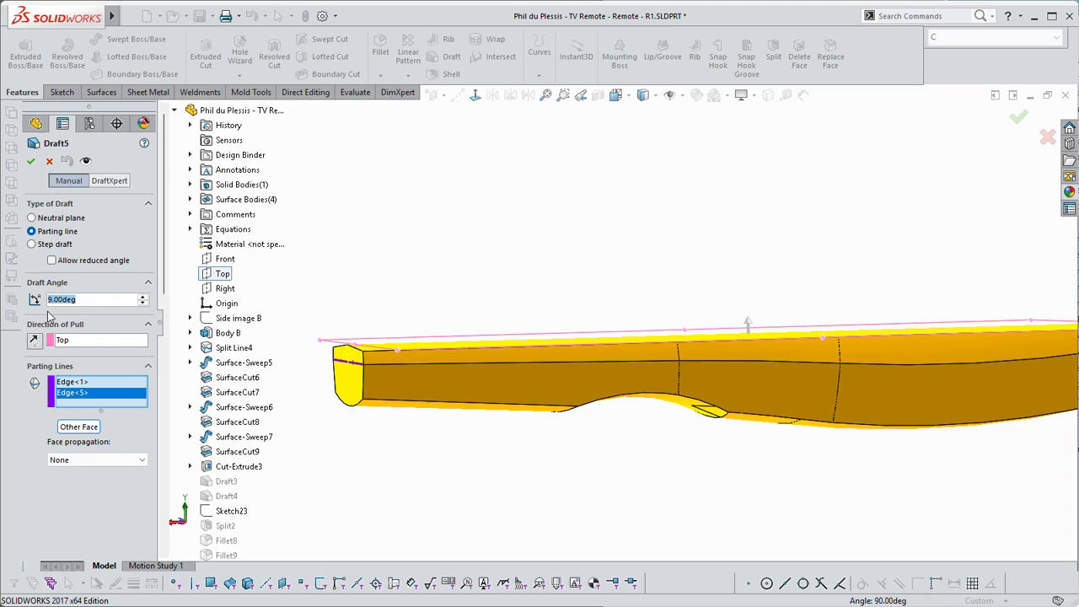
{"action": "type", "text": "5"}
{"action": "key", "text": "Return"}
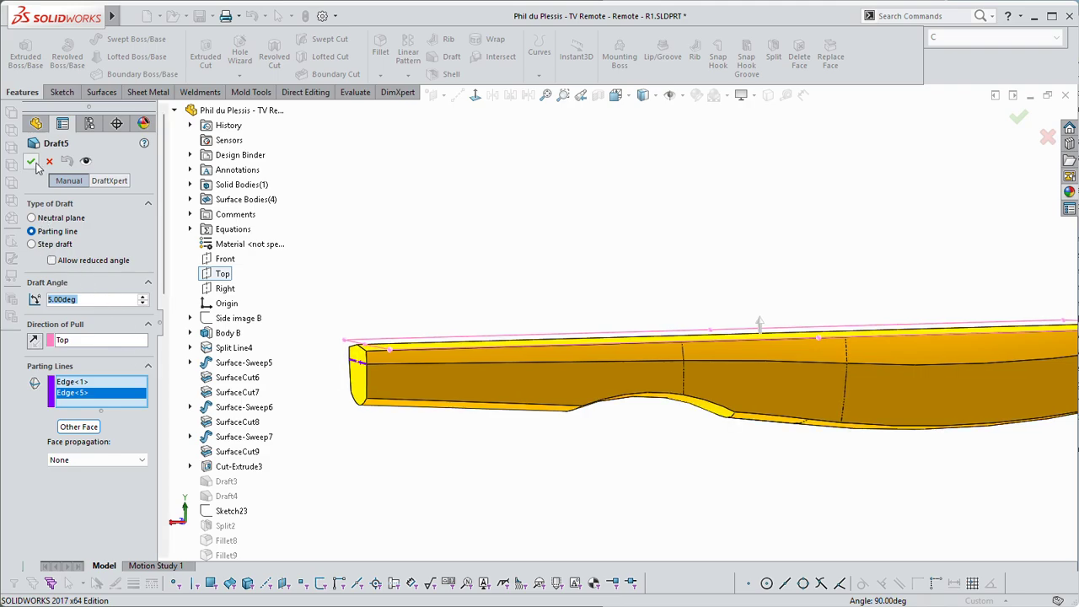
{"action": "middle_click_drag", "start_coordinate": [634, 363], "coordinate": [515, 345]}
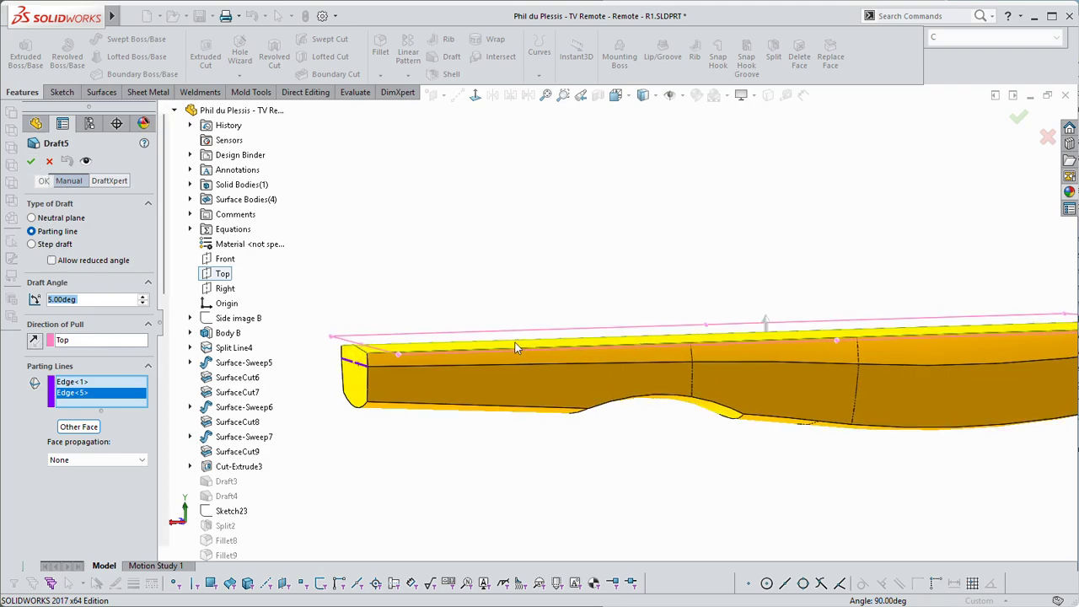
{"action": "left_click", "coordinate": [32, 163]}
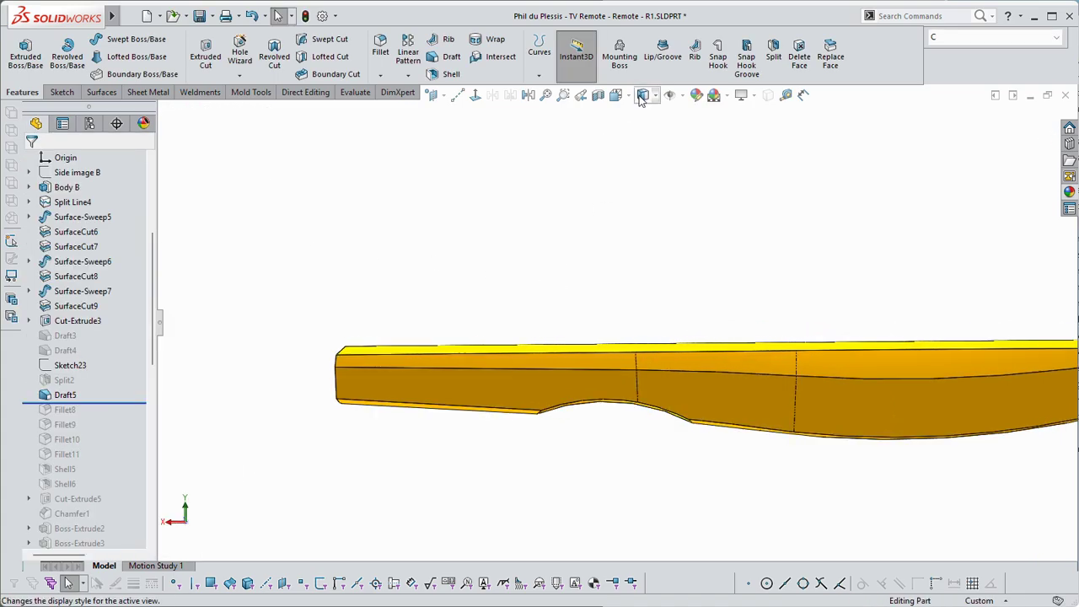
Start a second parting line draft using the Top plane as the direction of pull
{"action": "left_click", "coordinate": [615, 96]}
{"action": "left_click", "coordinate": [637, 229]}
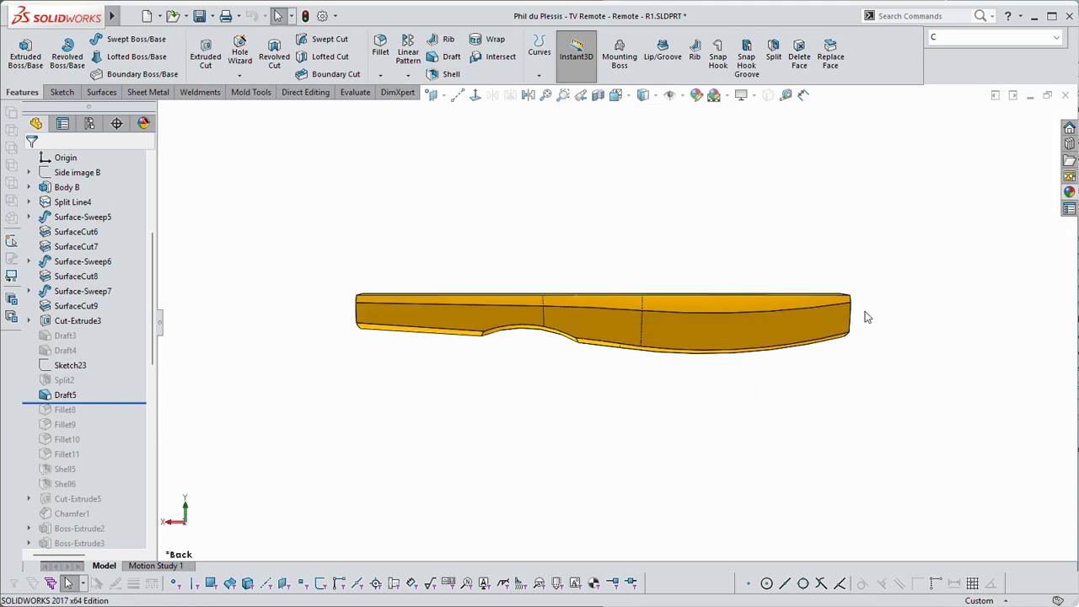
{"action": "left_click", "coordinate": [580, 99]}
{"action": "left_click", "coordinate": [445, 56]}
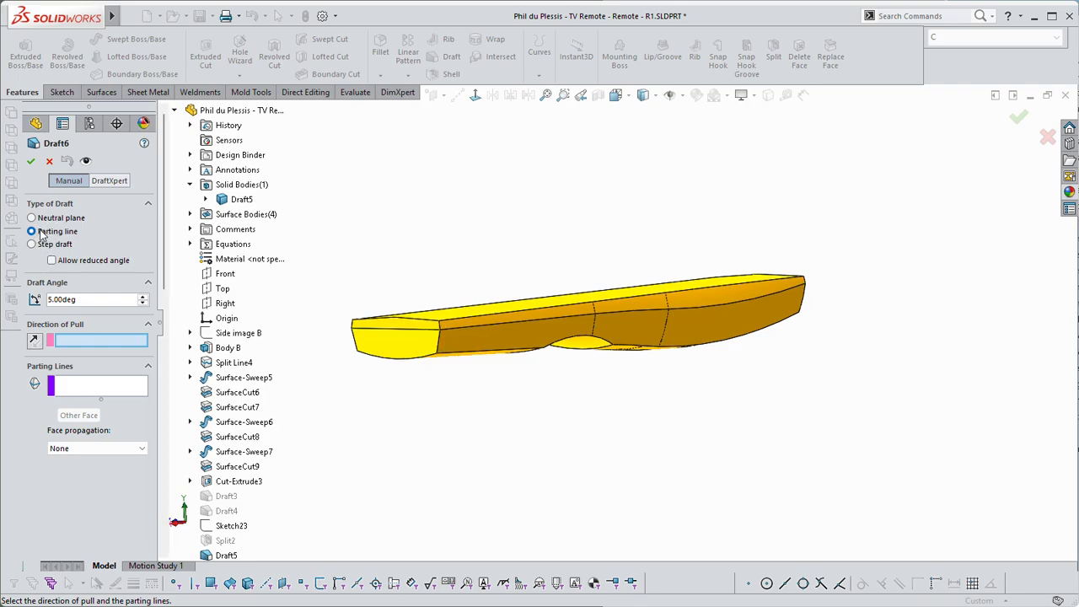
{"action": "left_click", "coordinate": [224, 289]}
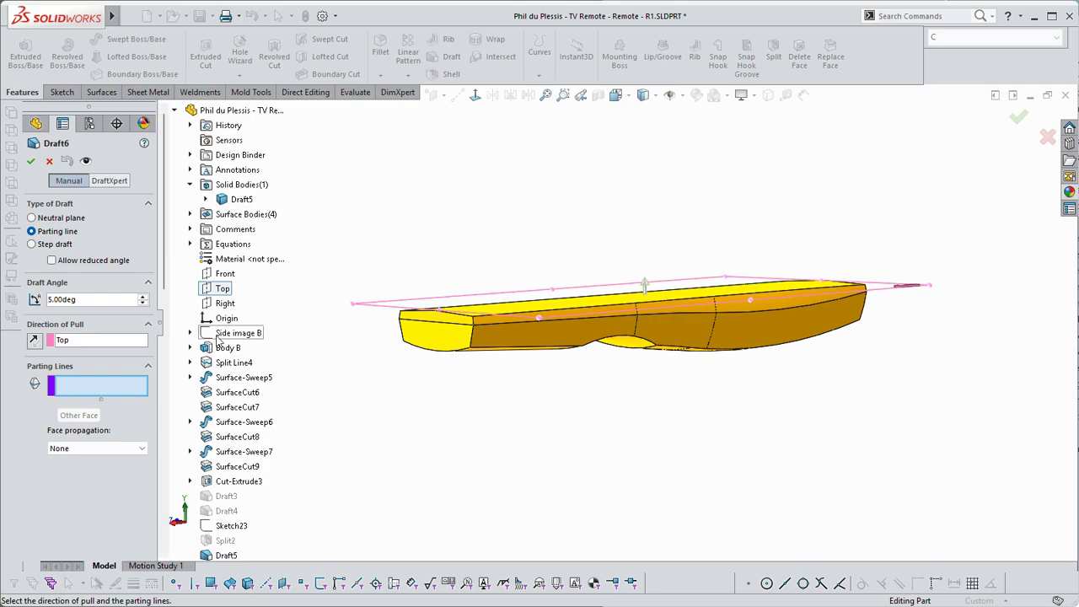
Pick the parting edges on both ends of the remote and direct the draft to the faces below them
{"action": "left_click", "coordinate": [447, 329]}
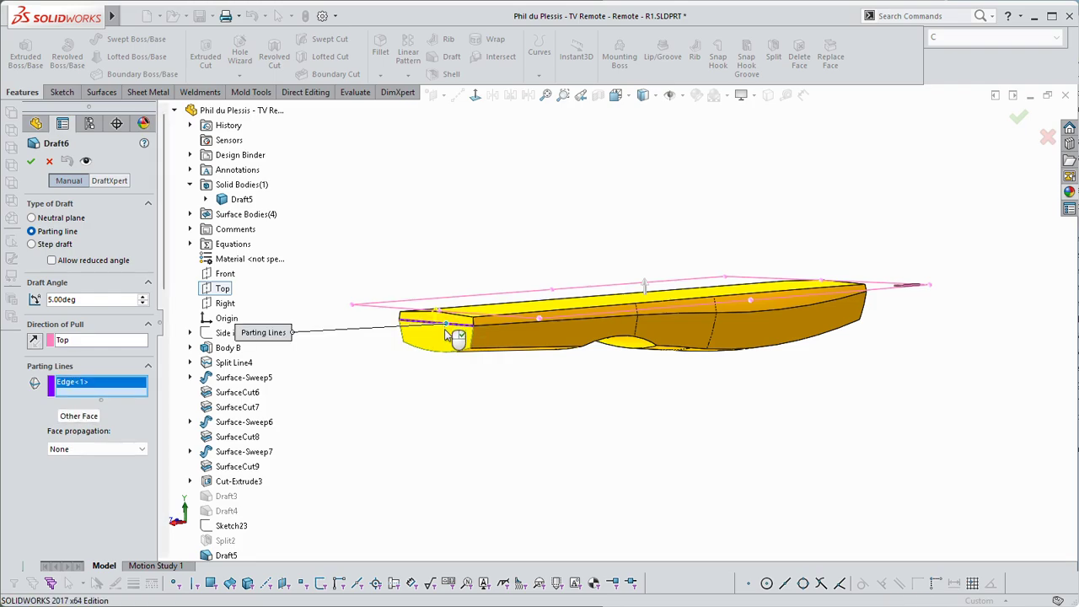
{"action": "scroll", "coordinate": [449, 329], "scroll_direction": "down", "scroll_amount": 2}
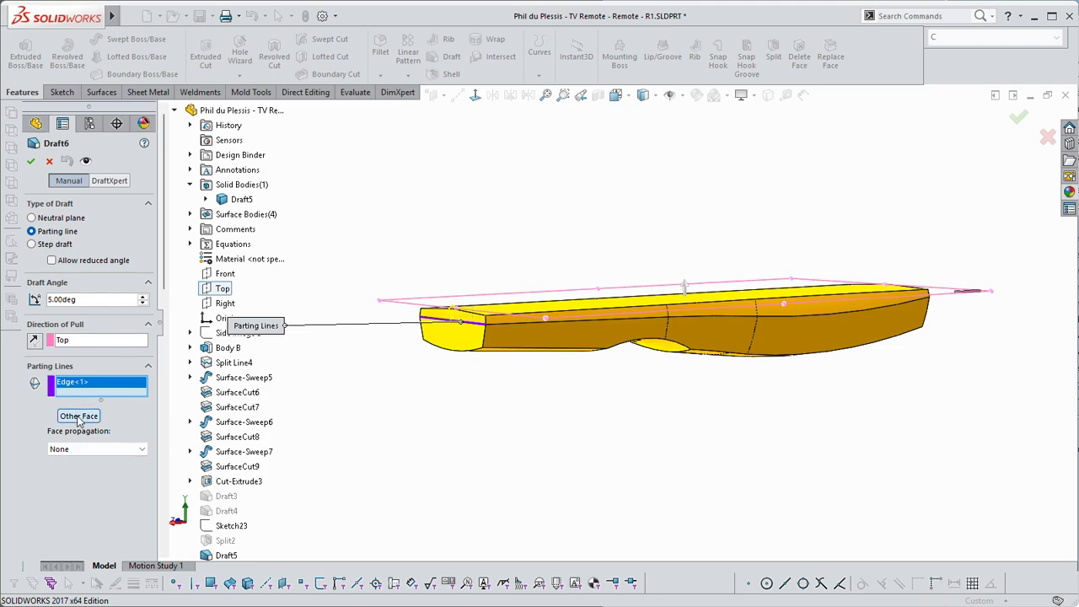
{"action": "scroll", "coordinate": [433, 361], "scroll_direction": "down", "scroll_amount": 3}
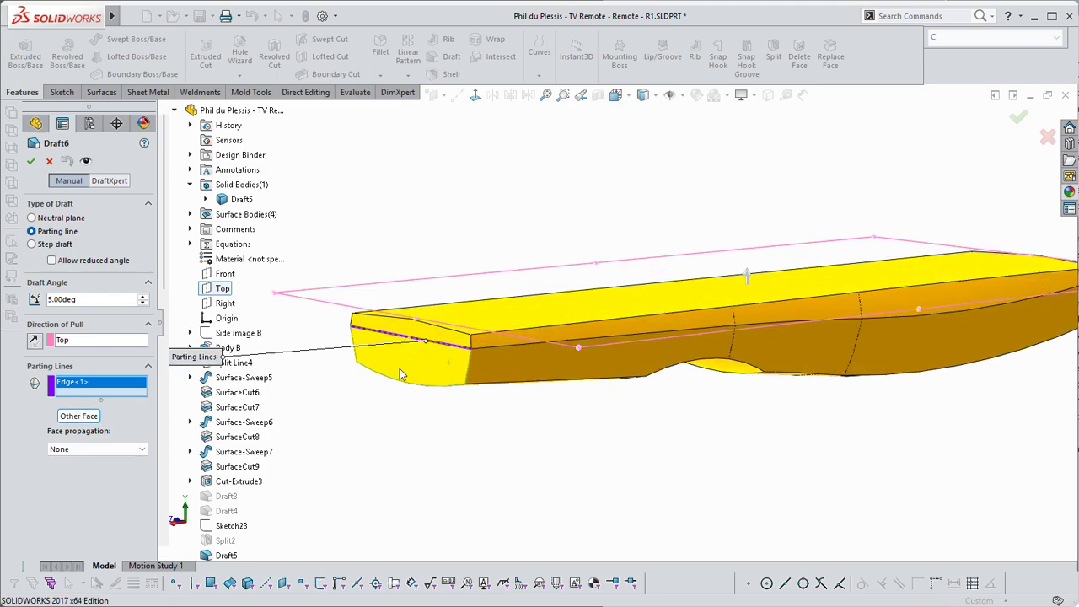
{"action": "middle_click_drag", "start_coordinate": [401, 373], "coordinate": [705, 337]}
{"action": "left_click", "coordinate": [793, 312]}
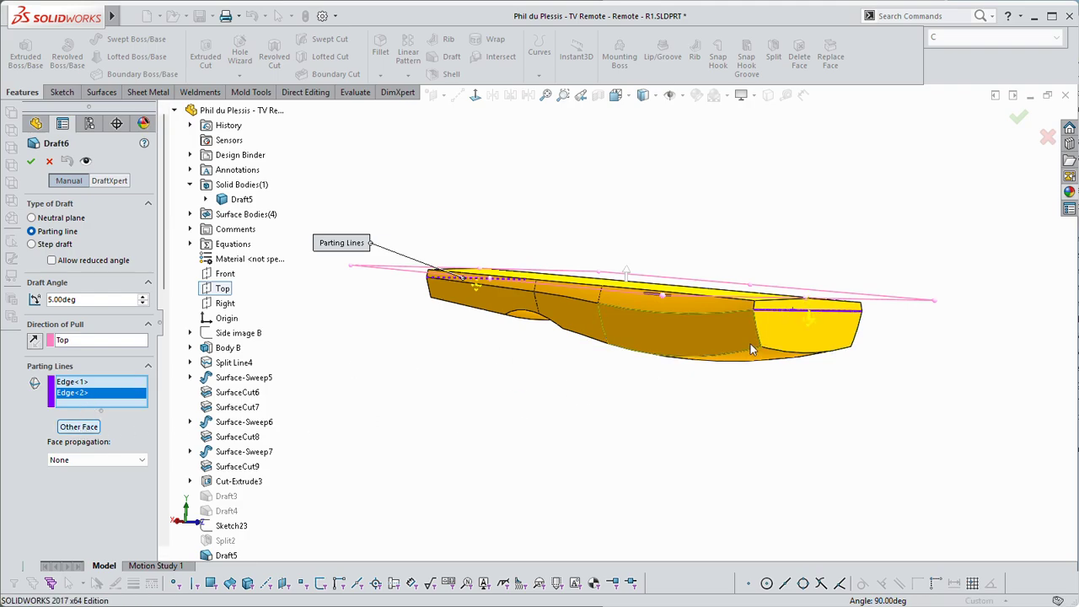
{"action": "middle_click_drag", "start_coordinate": [750, 344], "coordinate": [854, 358]}
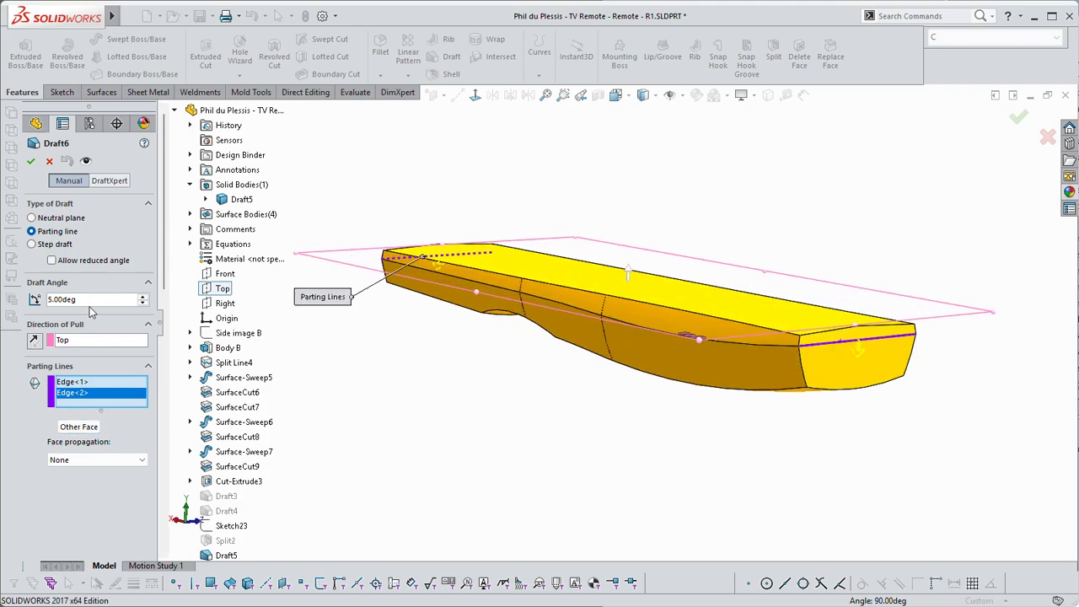
Set the draft angle to 9 degrees and finish the draft on the lower end faces
{"action": "double_click", "coordinate": [62, 300]}
{"action": "type", "text": "9"}
{"action": "key", "text": "Return"}
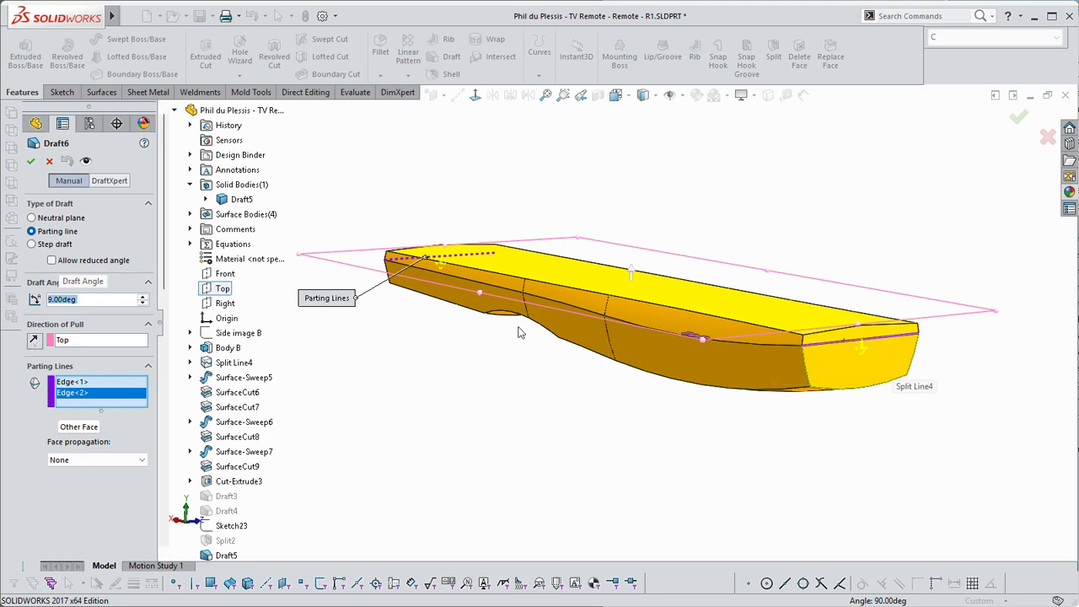
{"action": "left_click", "coordinate": [31, 161]}
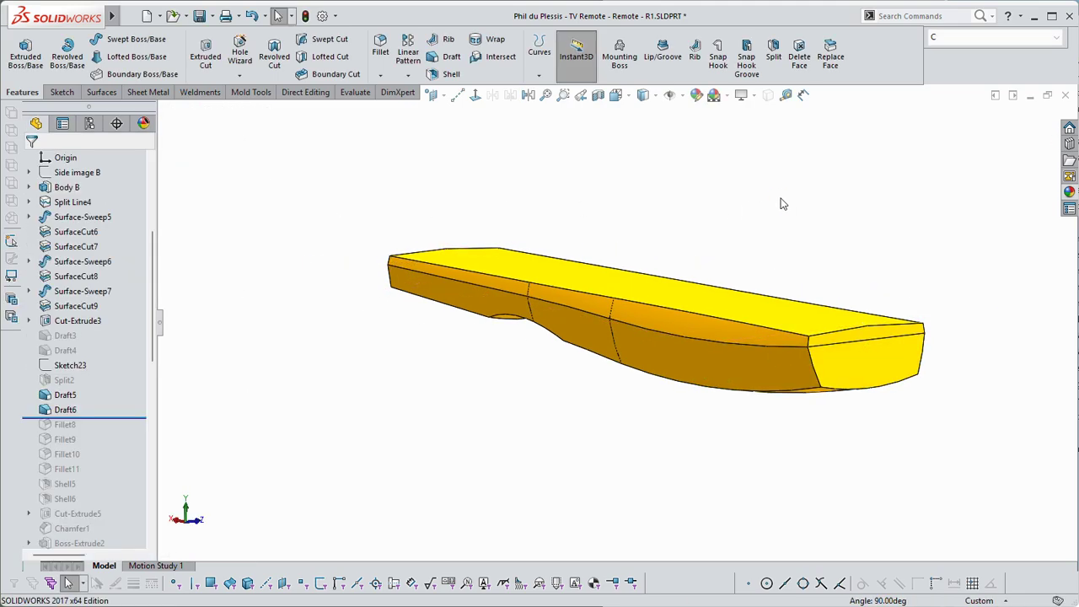
Edit Draft6 to reverse its direction of pull and apply the draft to the faces below both parting edges
{"action": "key", "text": "ctrl+2"}
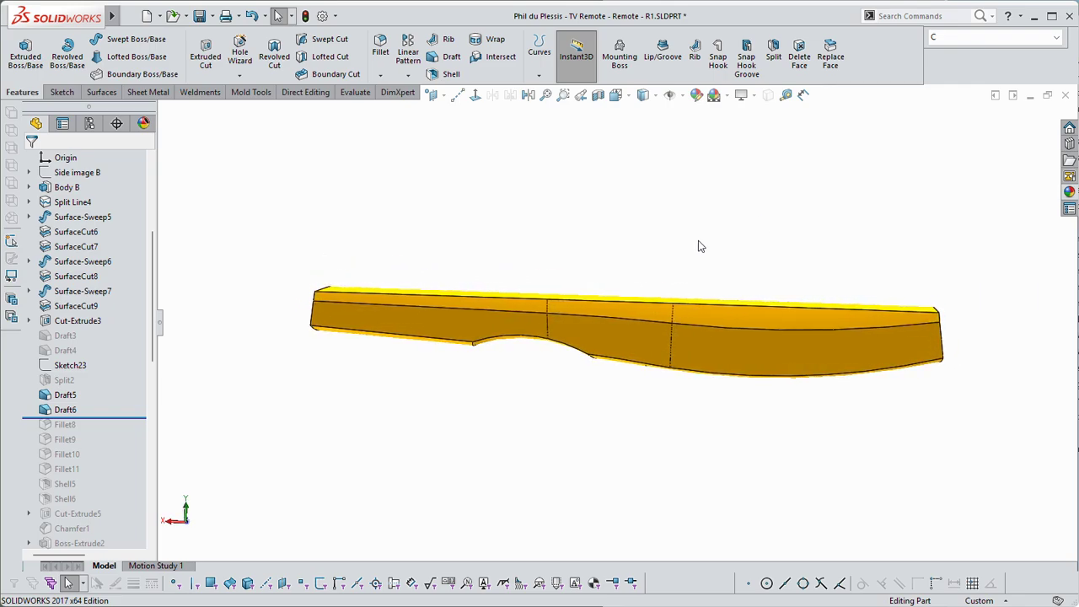
{"action": "left_click", "coordinate": [68, 411]}
{"action": "left_click", "coordinate": [84, 349]}
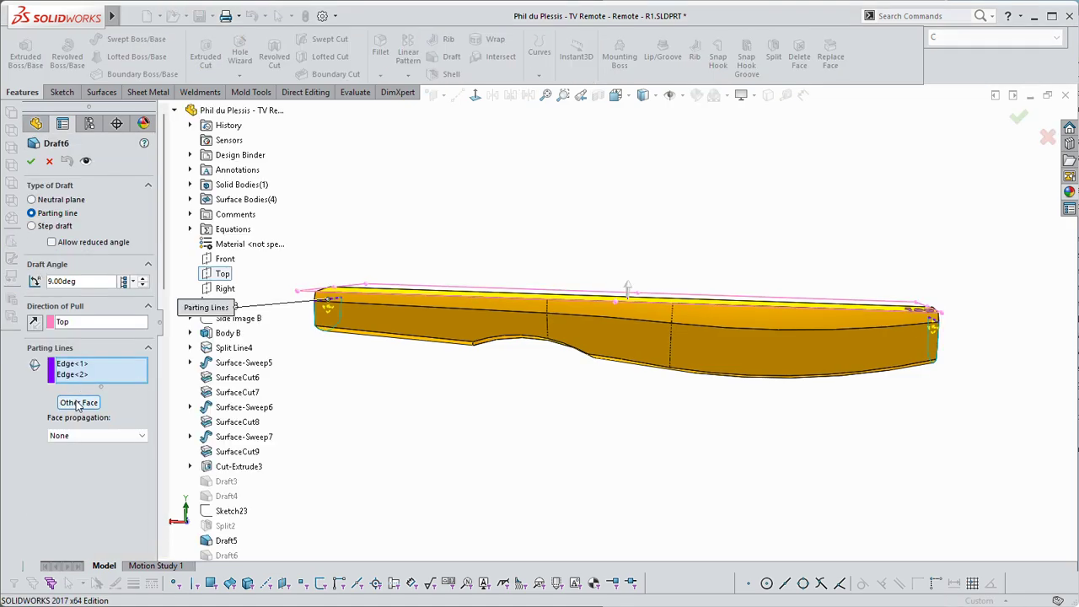
{"action": "left_click", "coordinate": [34, 322]}
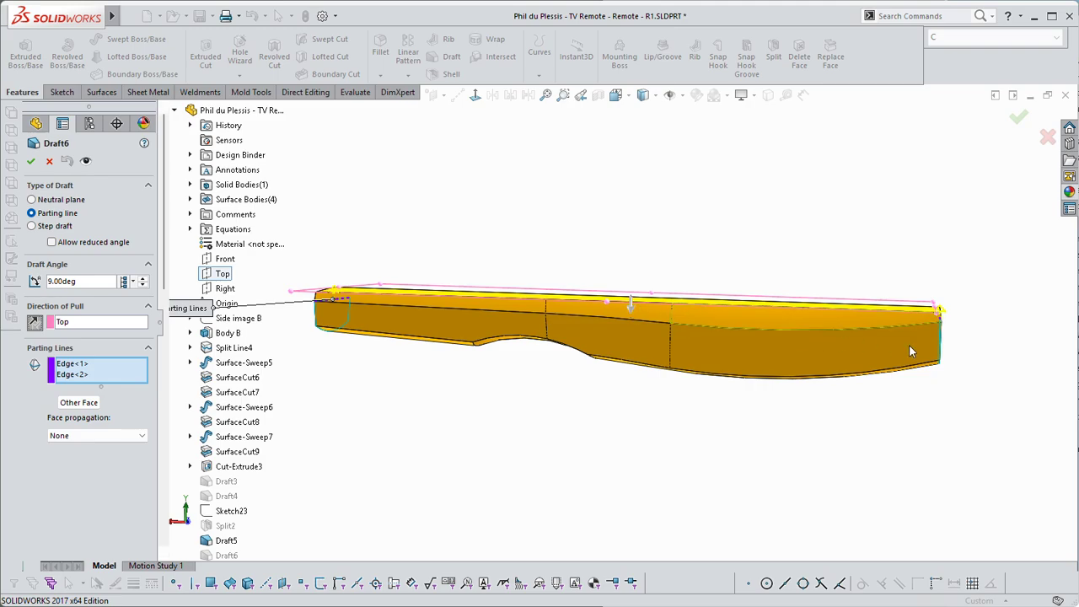
{"action": "middle_click_drag", "start_coordinate": [908, 344], "coordinate": [931, 331]}
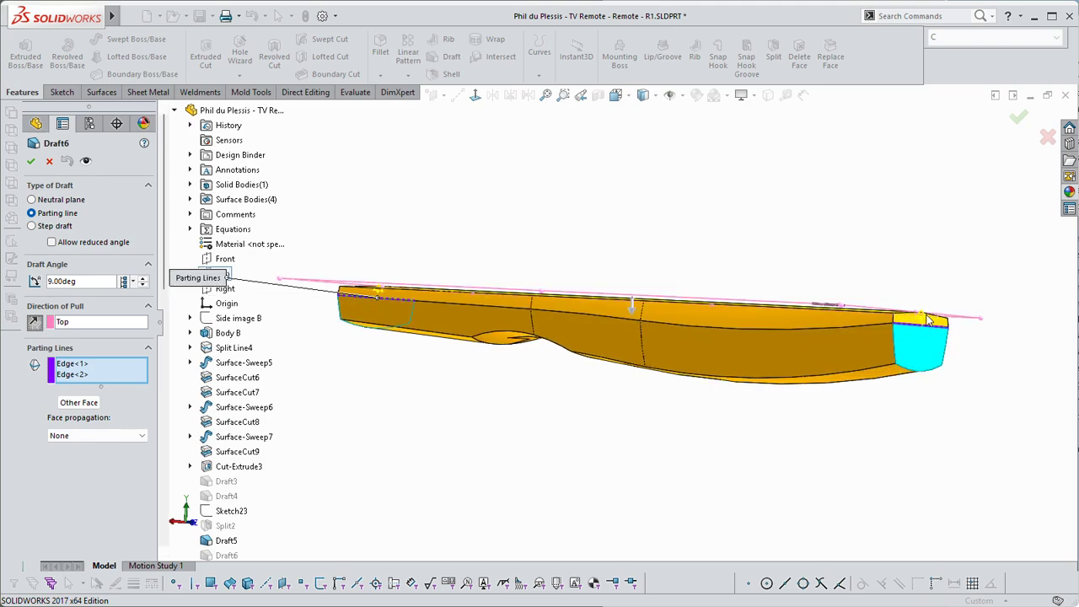
{"action": "scroll", "coordinate": [925, 326], "scroll_direction": "down", "scroll_amount": 1}
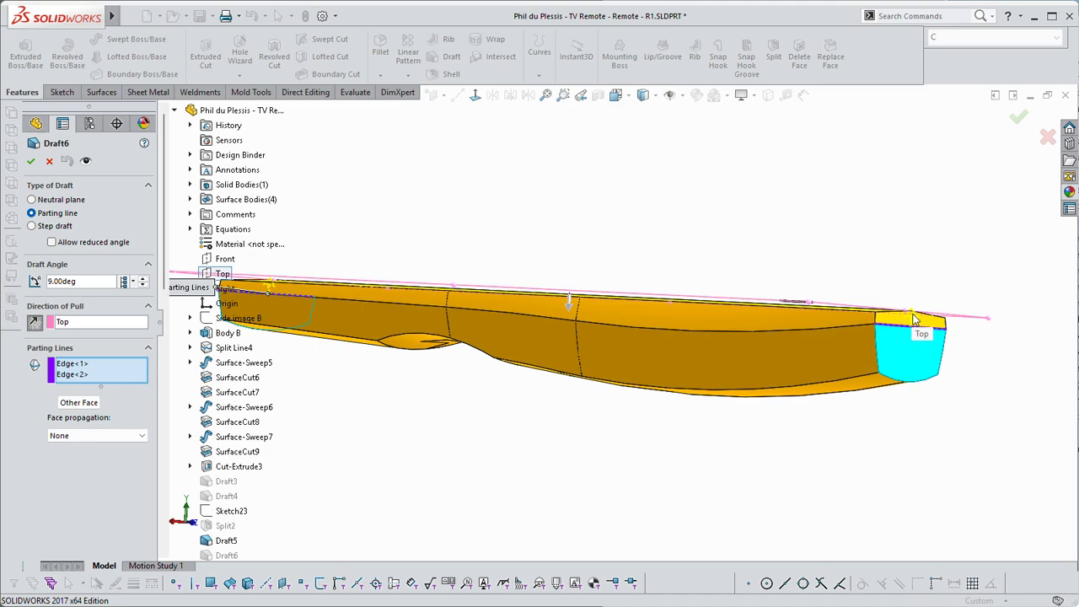
{"action": "left_click", "coordinate": [85, 364]}
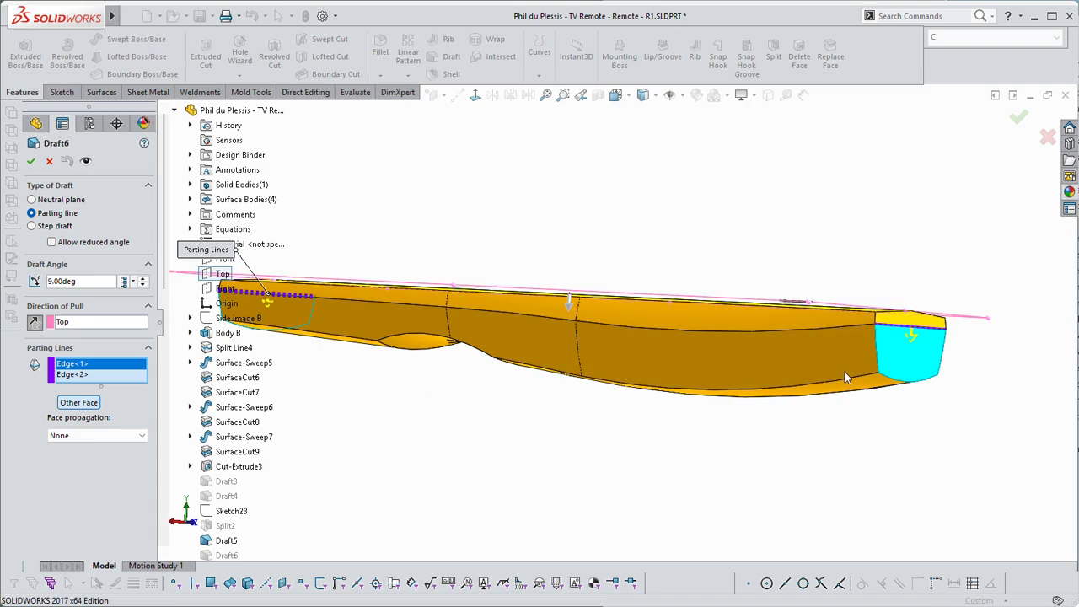
{"action": "middle_click_drag", "start_coordinate": [845, 372], "coordinate": [833, 292]}
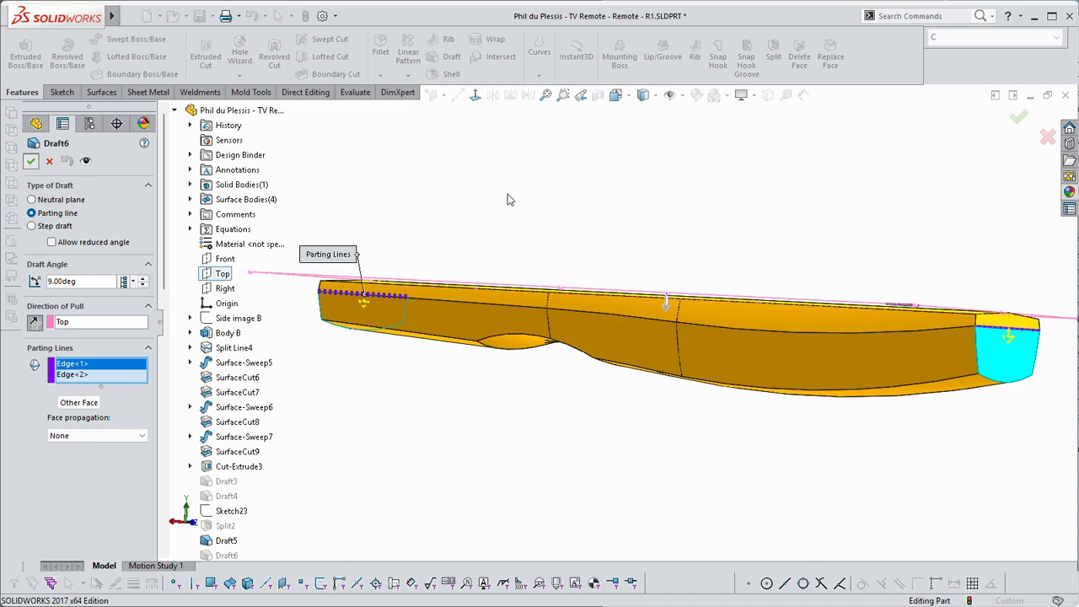
{"action": "key", "text": "Return"}
Examine the drafted ends of the remote body from the side, in isometric and from underneath
{"action": "key", "text": "ctrl+1"}
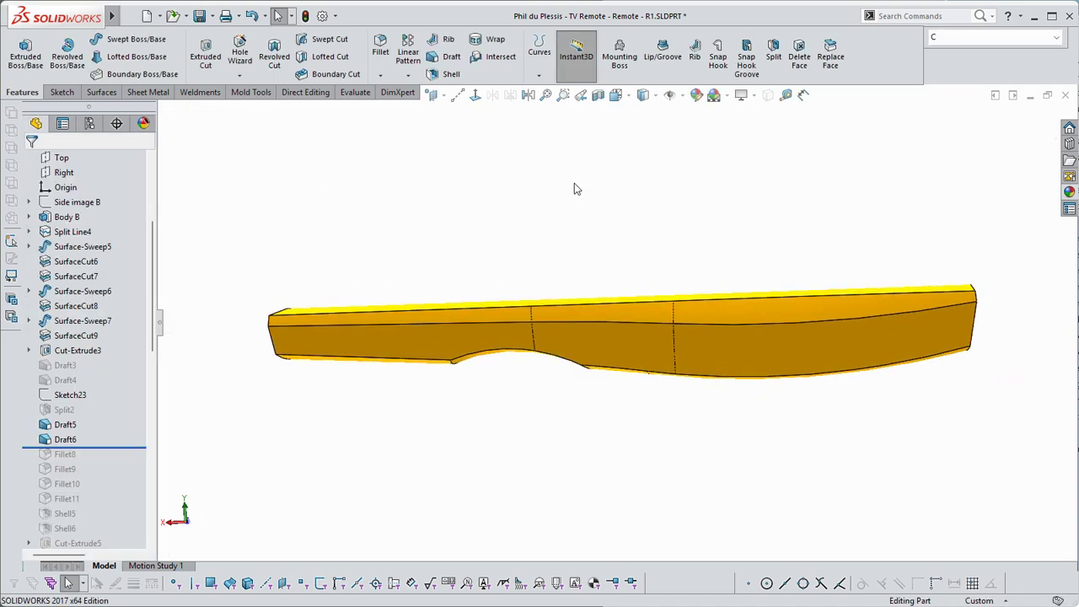
{"action": "key", "text": "ctrl+7"}
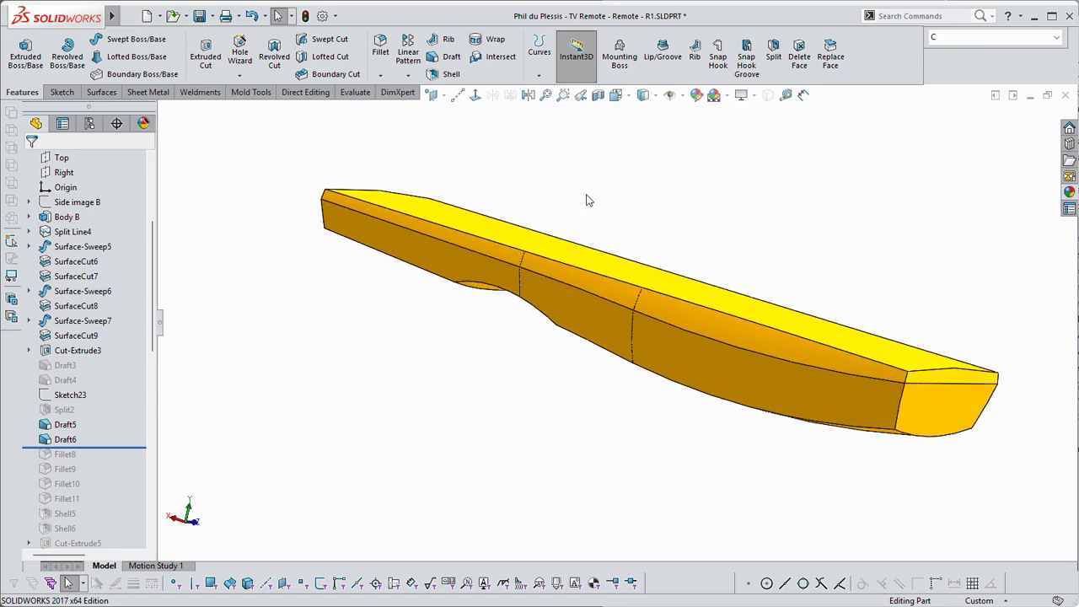
{"action": "key", "text": "ctrl+2"}
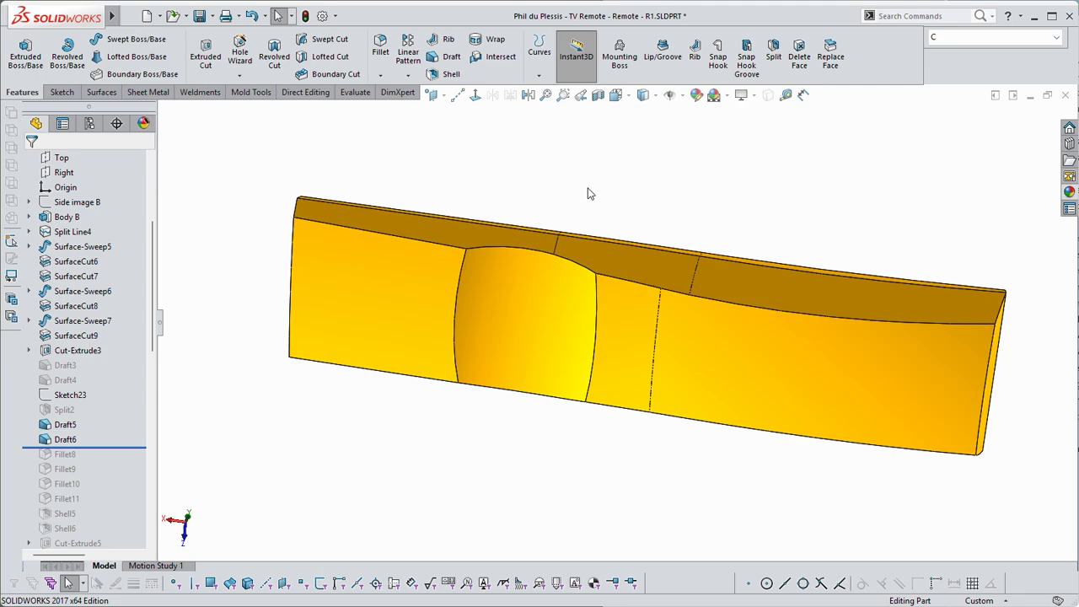
{"action": "key", "text": "Up"}
{"action": "key", "text": "Up"}
{"action": "key", "text": "Up"}
{"action": "key", "text": "Up"}
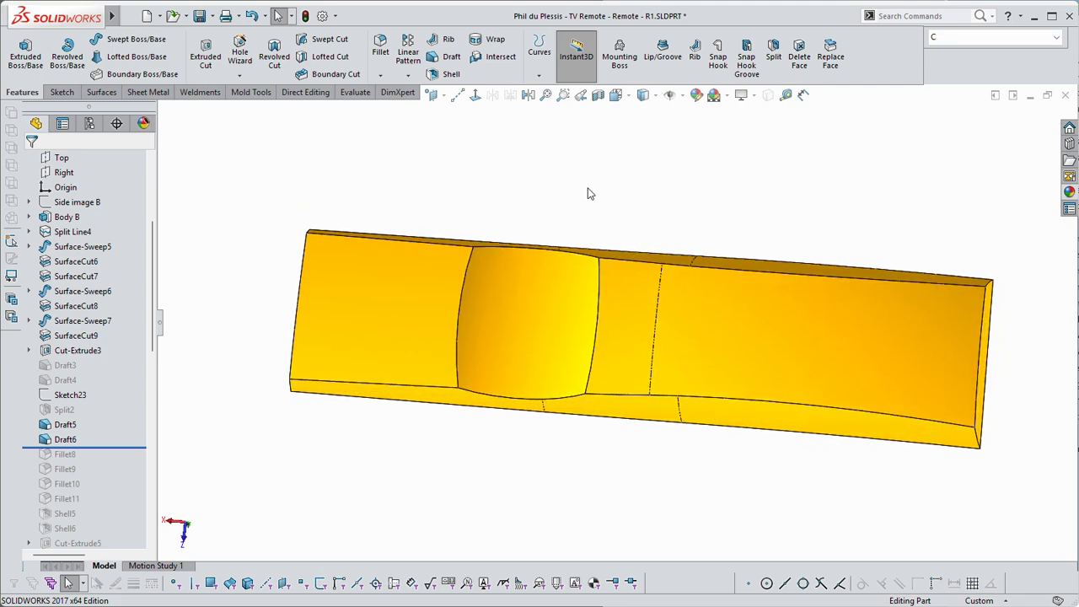
Fillet the two curved edges across the underside finger recess with a 12 mm radius
{"action": "key", "text": "shift+z"}
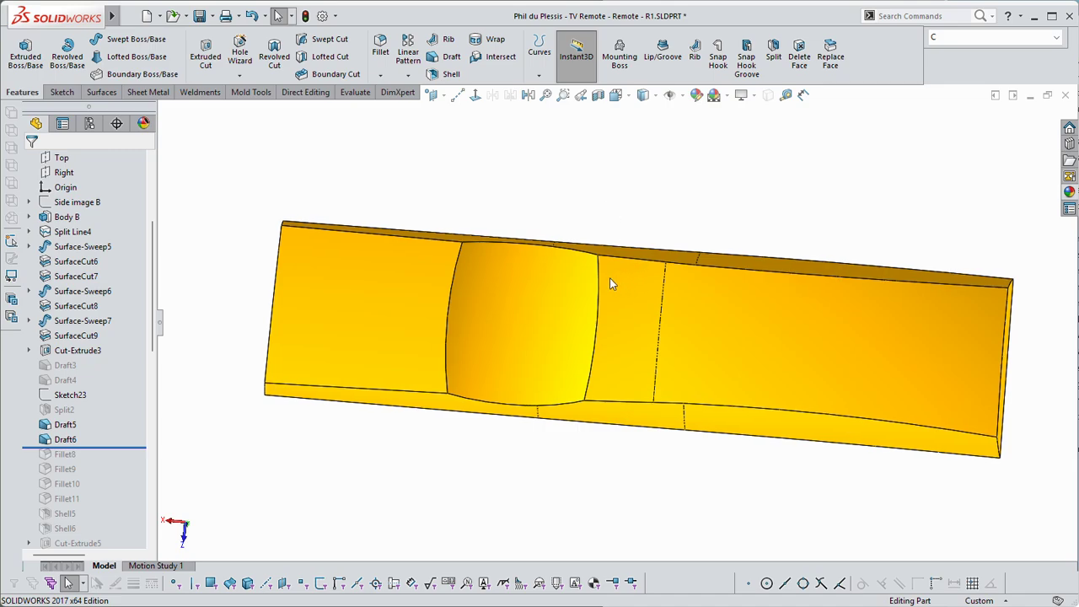
{"action": "key", "text": "shift+z"}
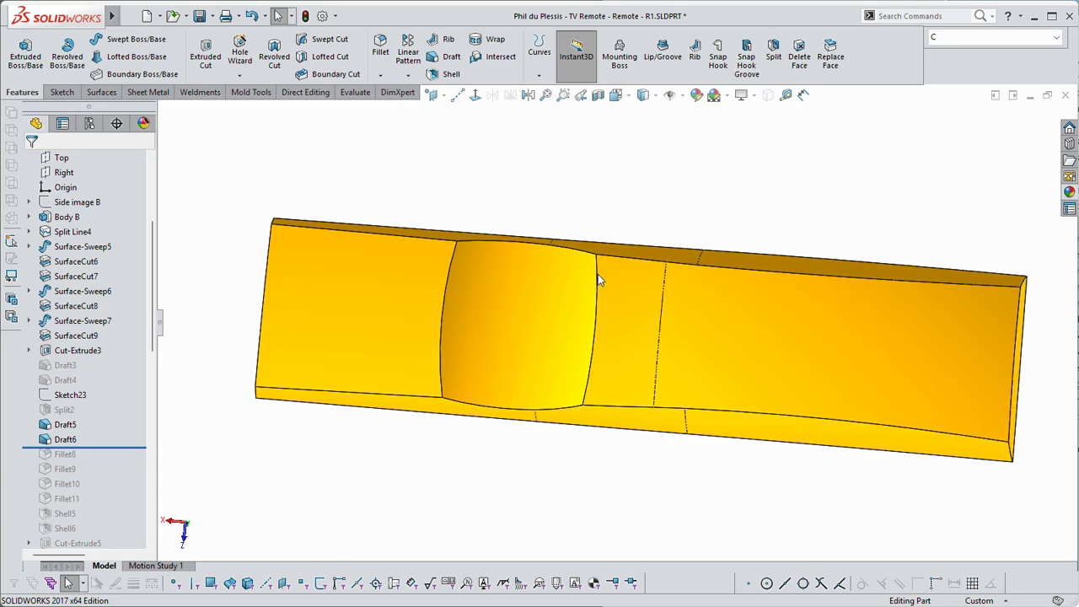
{"action": "key", "text": "shift+z"}
{"action": "key", "text": "shift+z"}
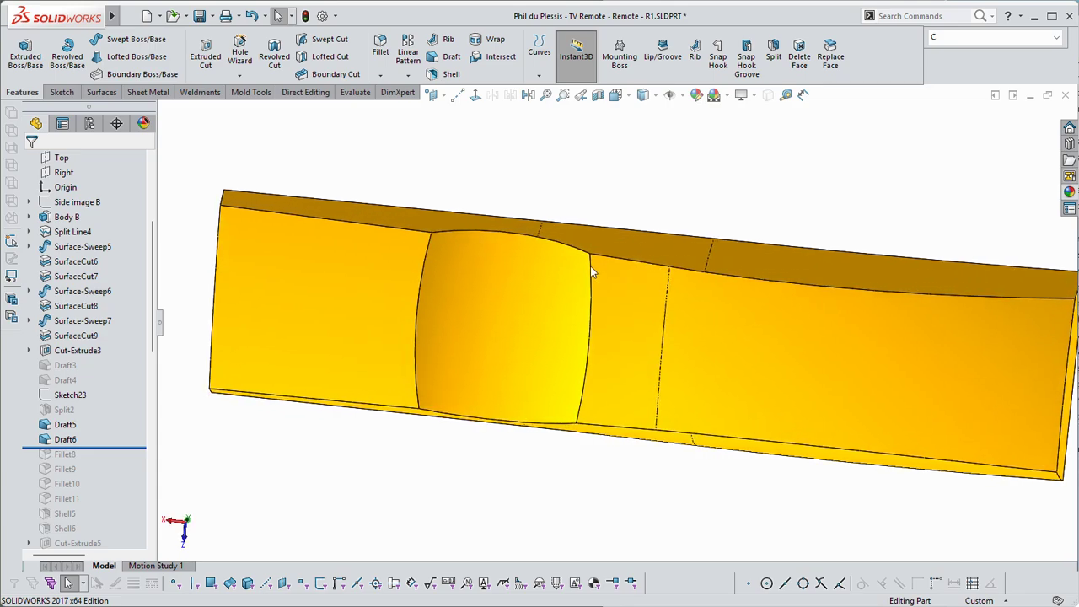
{"action": "left_click", "coordinate": [592, 278]}
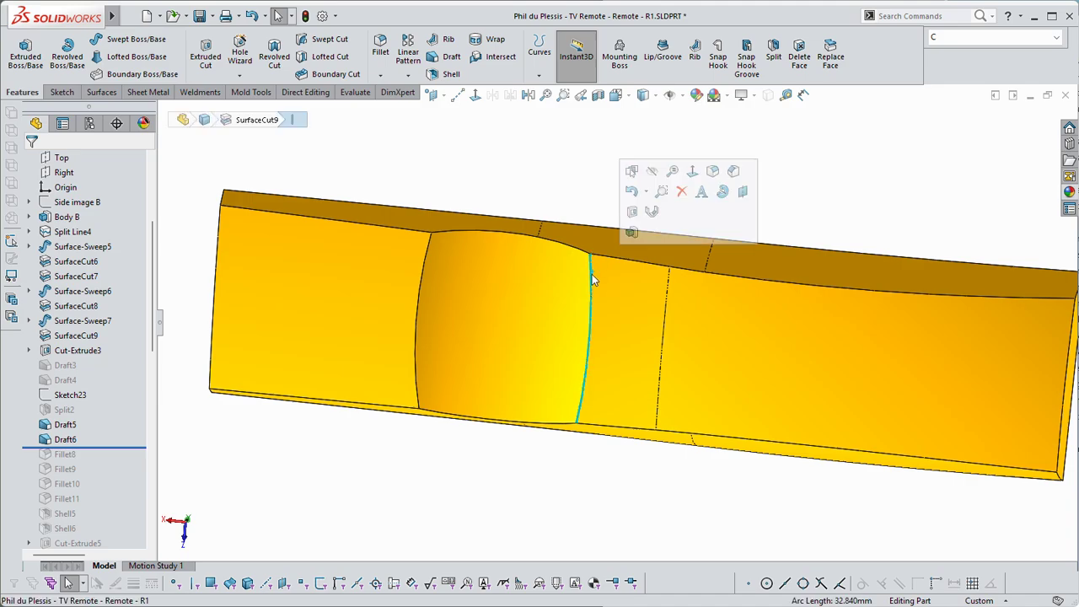
{"action": "left_click", "coordinate": [422, 276], "text": "ctrl"}
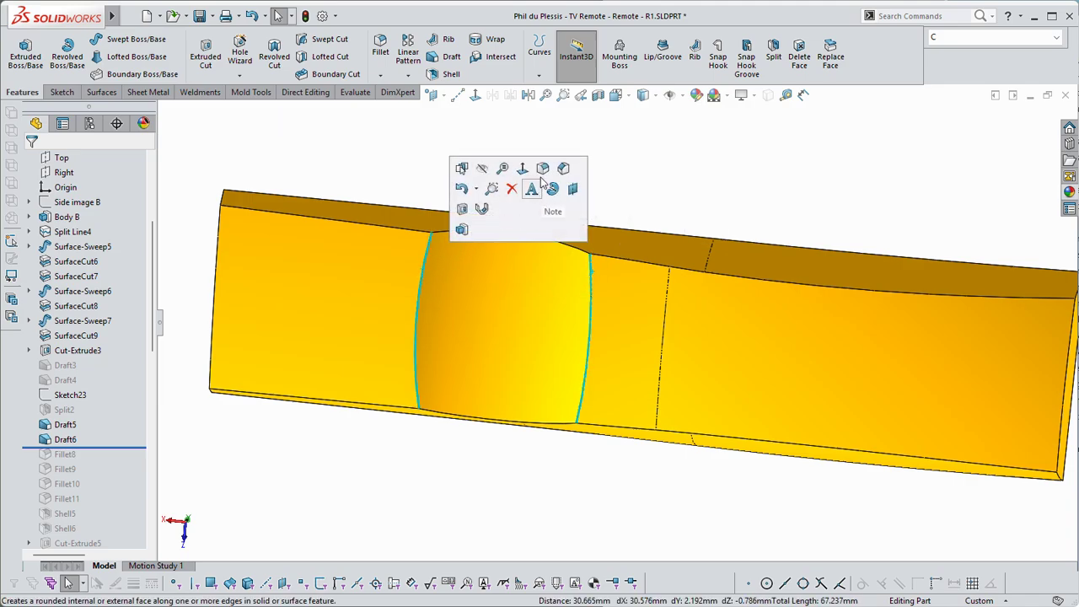
{"action": "left_click", "coordinate": [544, 169]}
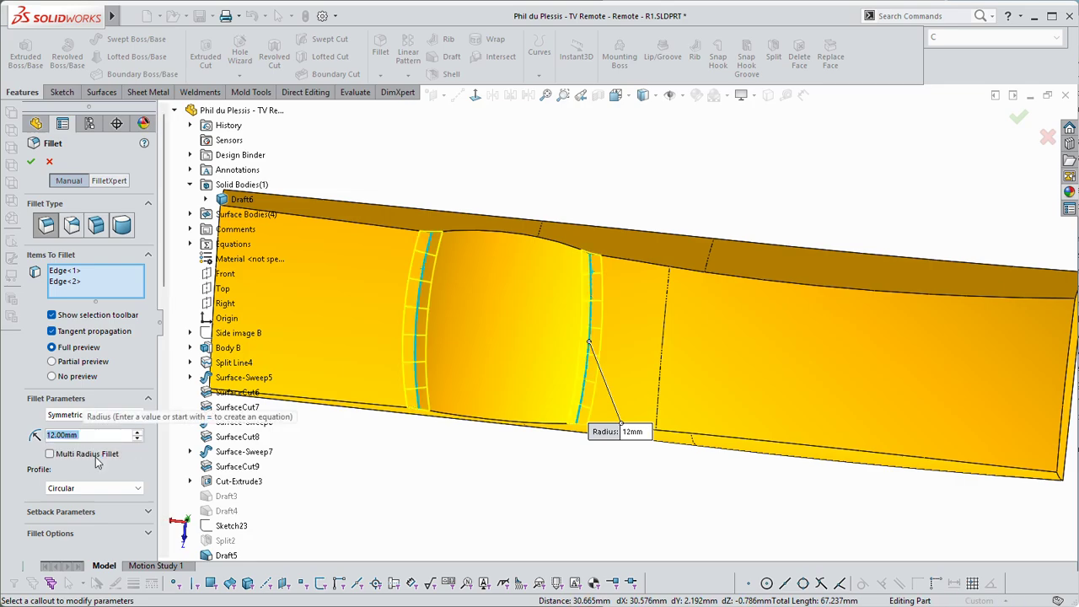
{"action": "type", "text": "12"}
{"action": "key", "text": "Return"}
{"action": "left_click", "coordinate": [31, 161]}
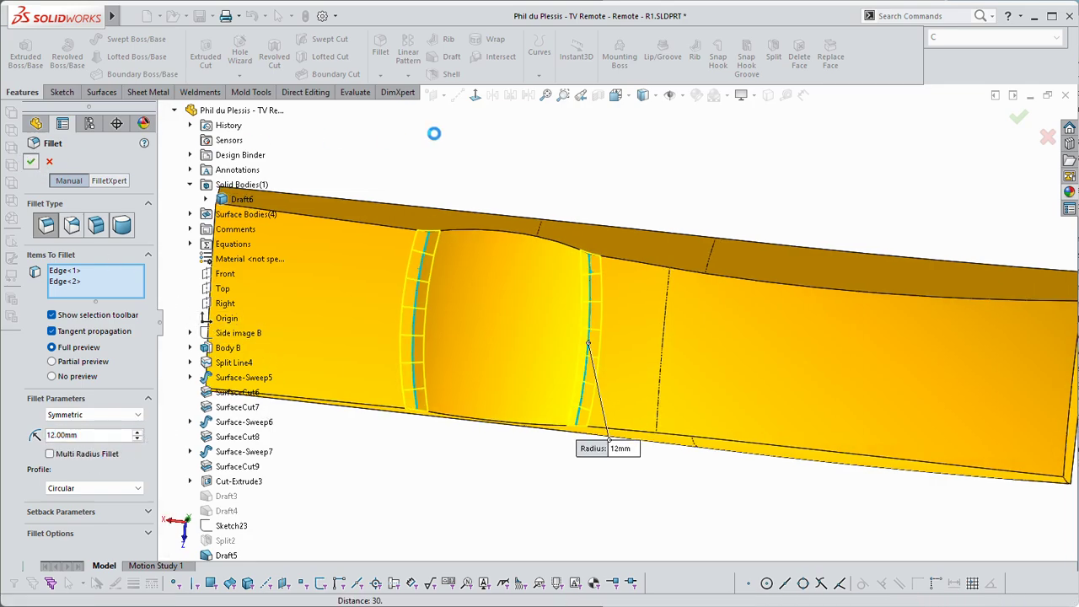
Start a symmetric fillet on one long underside edge with tangent propagation and full preview enabled
{"action": "scroll", "coordinate": [590, 202], "scroll_direction": "up", "scroll_amount": 5}
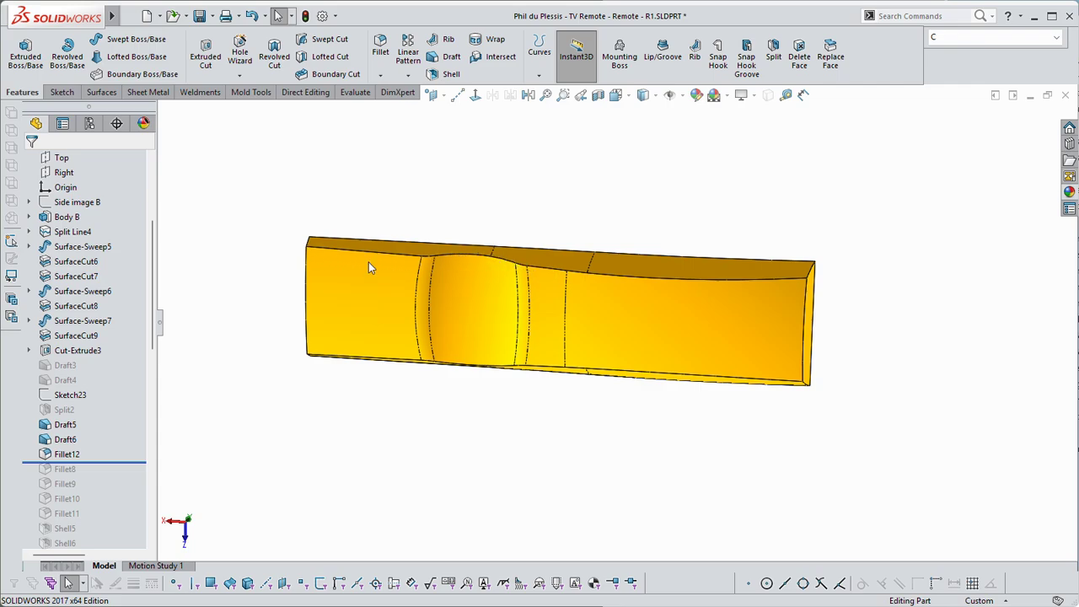
{"action": "middle_click_drag", "start_coordinate": [801, 293], "coordinate": [729, 234]}
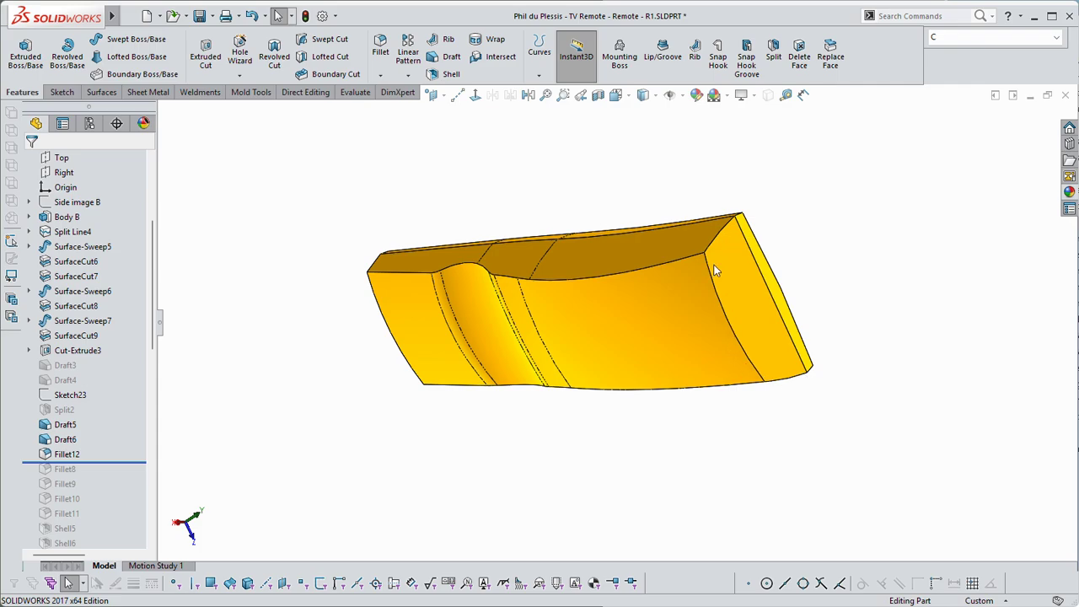
{"action": "middle_click_drag", "start_coordinate": [800, 200], "coordinate": [767, 274]}
{"action": "left_click", "coordinate": [768, 276]}
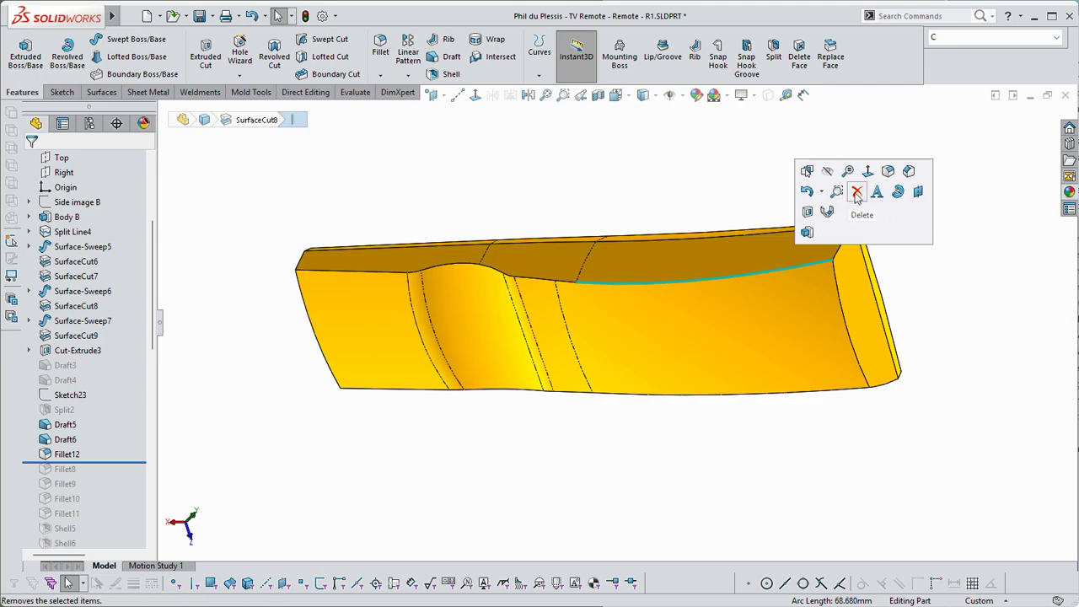
{"action": "left_click", "coordinate": [888, 172]}
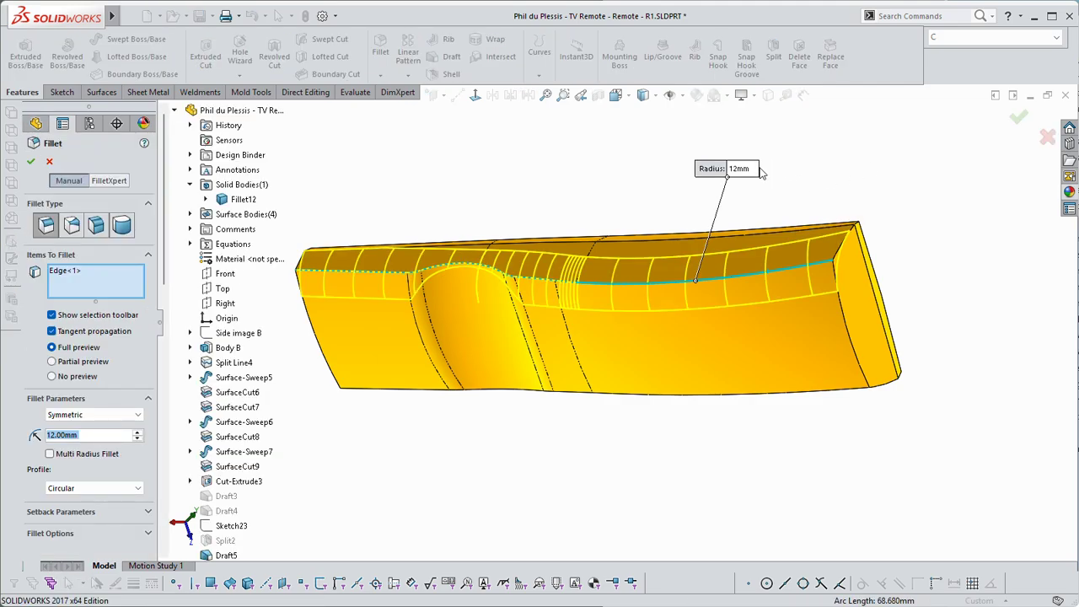
{"action": "left_click", "coordinate": [51, 332]}
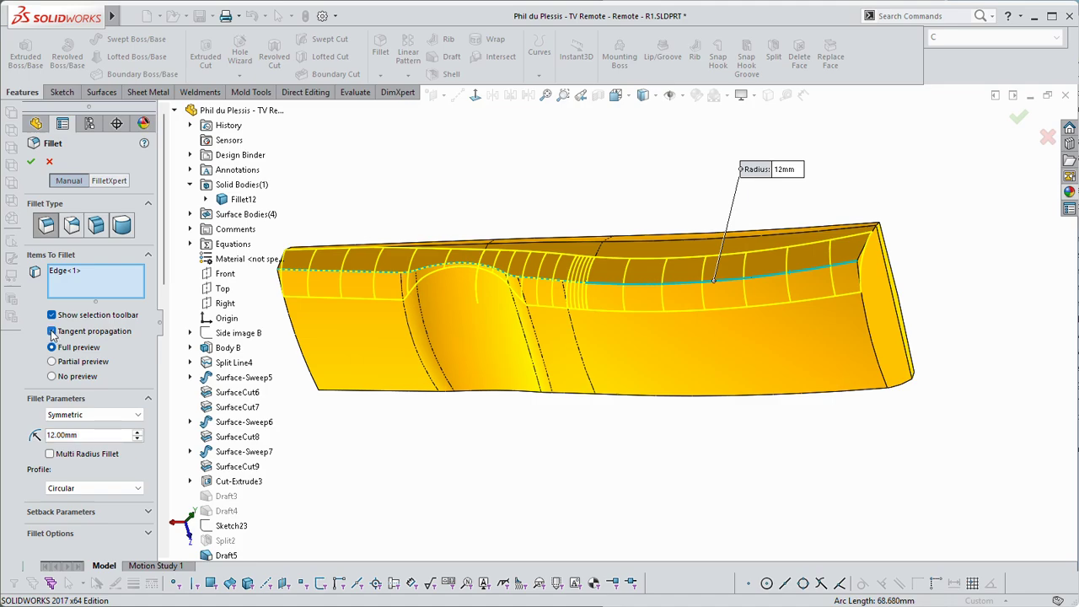
{"action": "left_click", "coordinate": [51, 332]}
Set the fillet radius to 3 mm and add the recess edge segment on the same side
{"action": "middle_click_drag", "start_coordinate": [522, 262], "coordinate": [547, 253]}
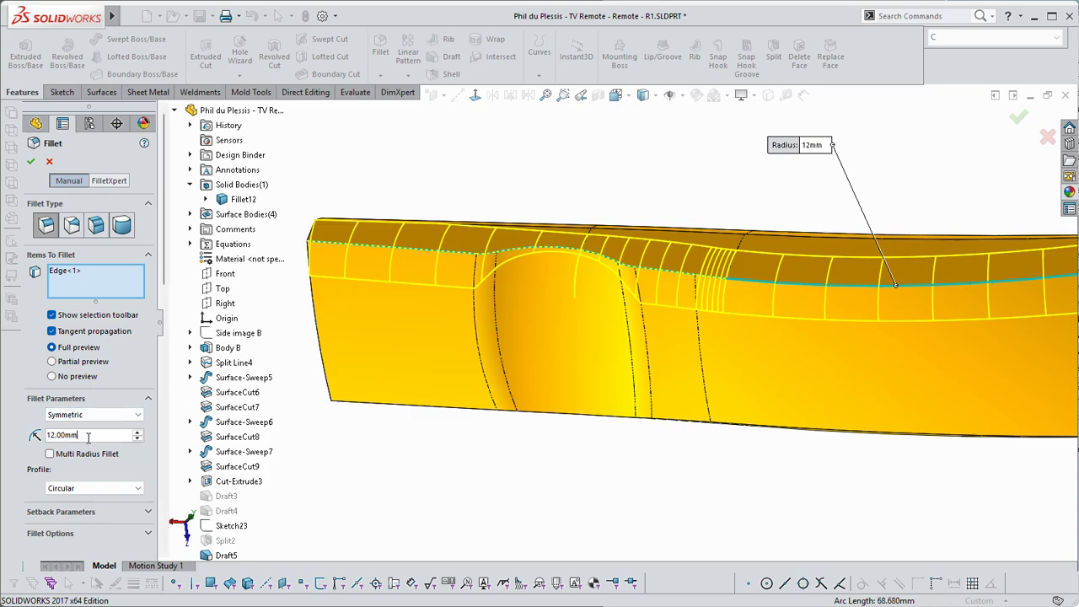
{"action": "left_click_drag", "start_coordinate": [88, 434], "coordinate": [36, 435]}
{"action": "type", "text": "3"}
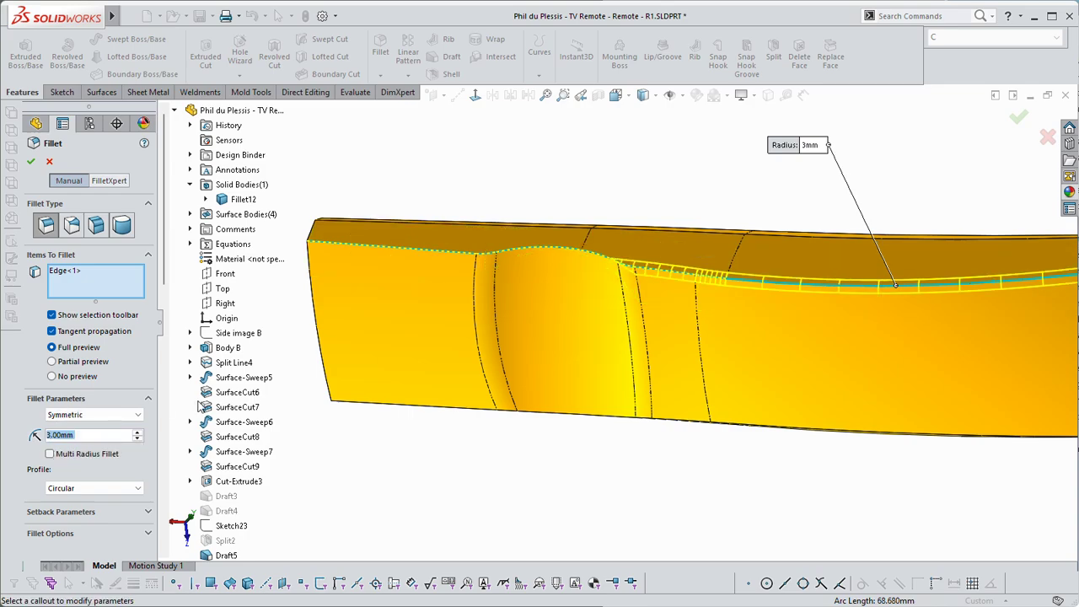
{"action": "key", "text": "Return"}
{"action": "middle_click_drag", "start_coordinate": [603, 254], "coordinate": [609, 251]}
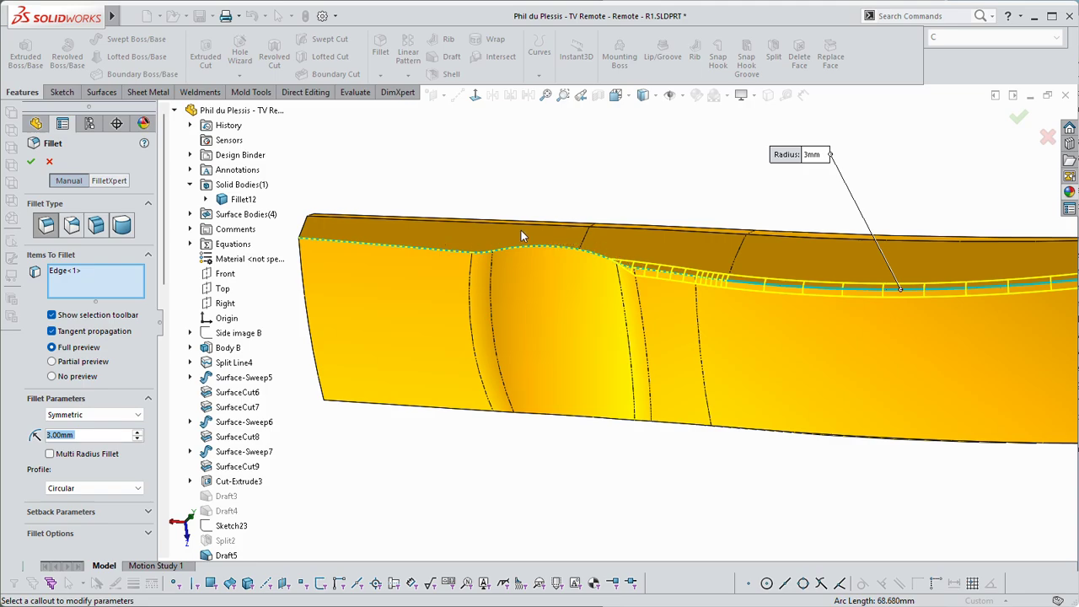
{"action": "left_click", "coordinate": [590, 256]}
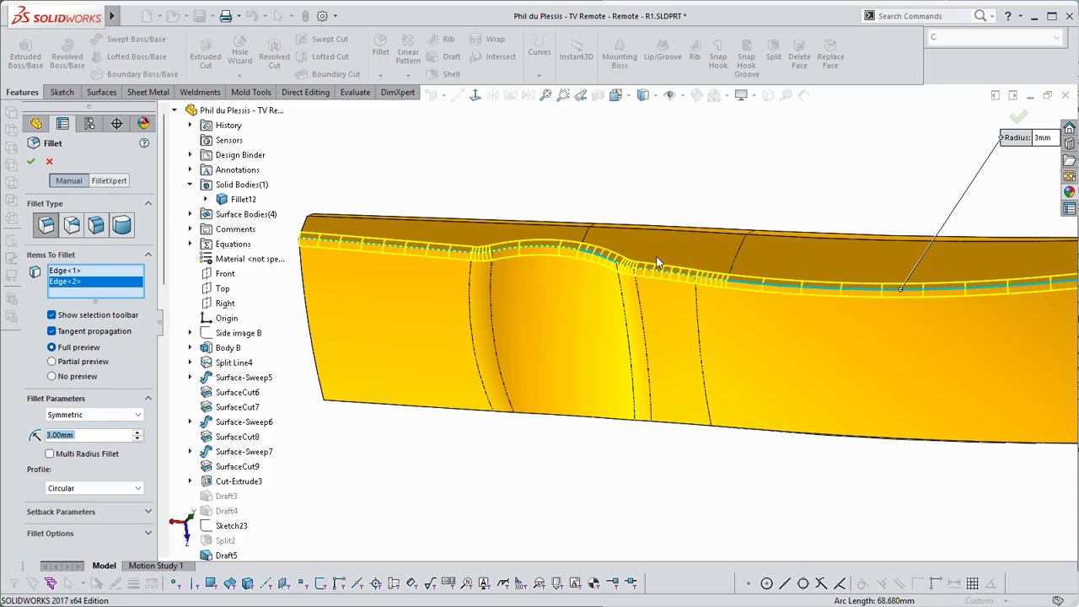
{"action": "scroll", "coordinate": [792, 379], "scroll_direction": "up", "scroll_amount": 3}
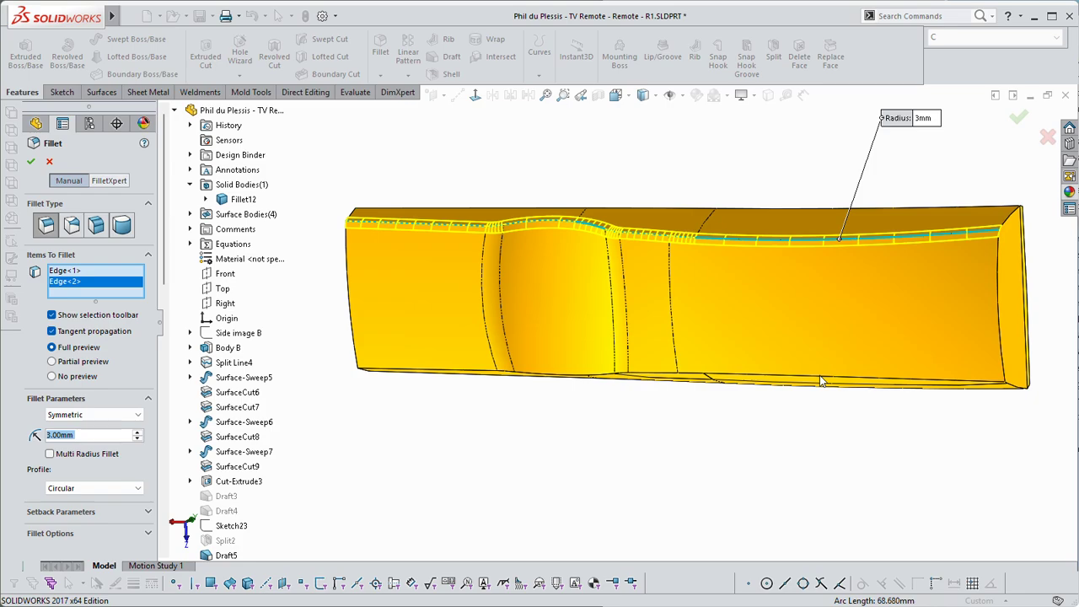
{"action": "left_click", "coordinate": [819, 376]}
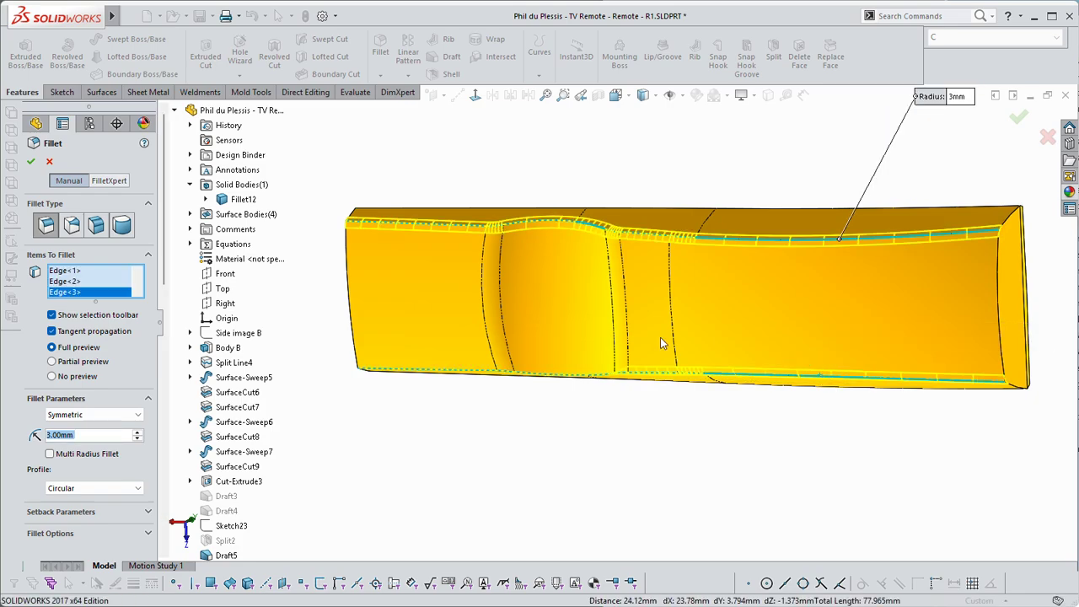
{"action": "left_click", "coordinate": [78, 292]}
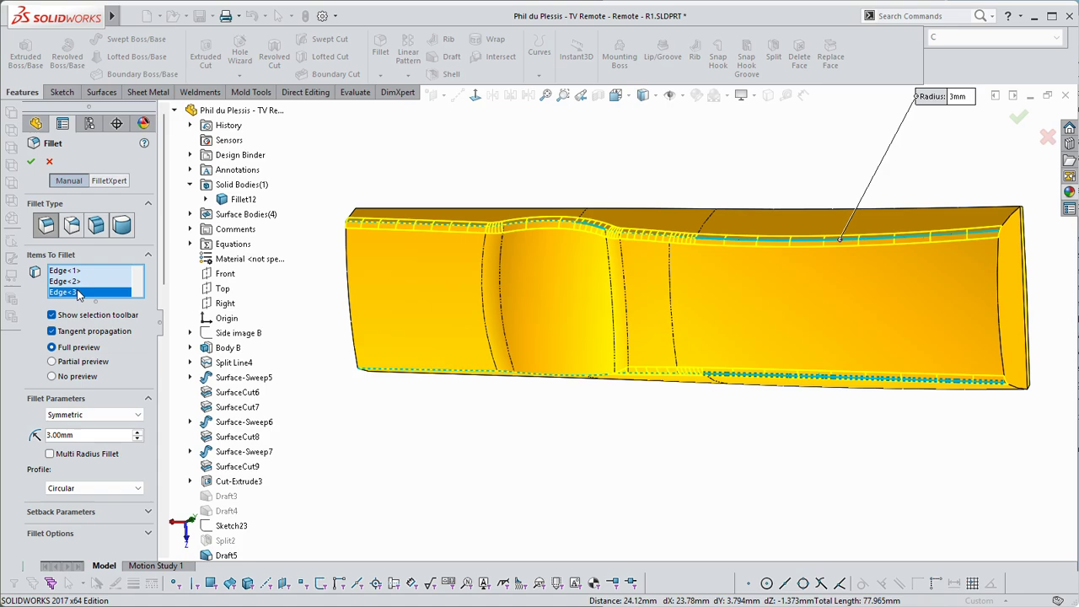
{"action": "key", "text": "Delete"}
{"action": "left_click", "coordinate": [784, 307]}
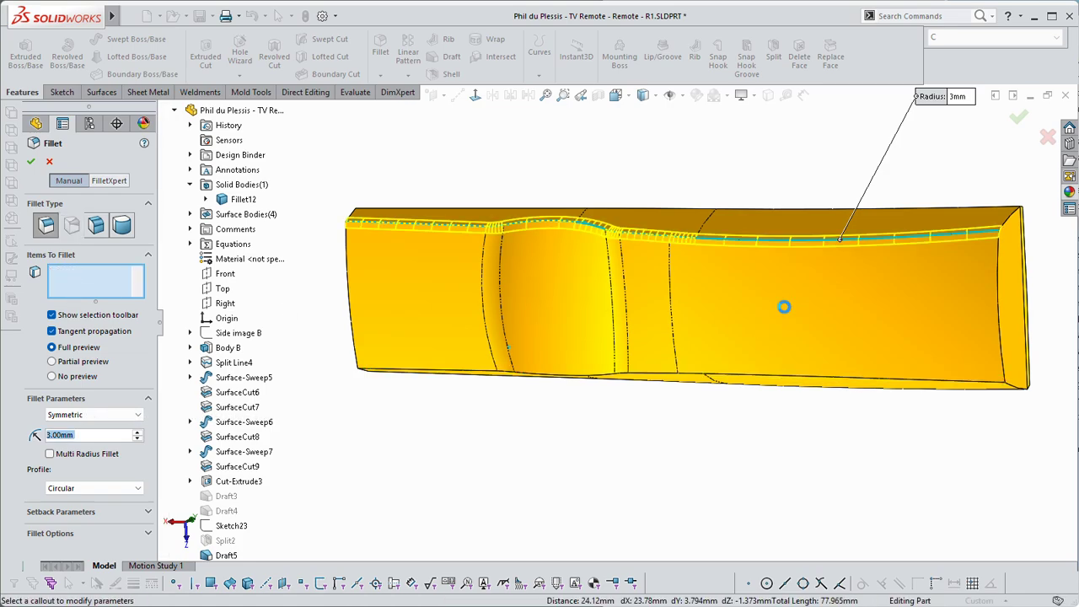
{"action": "middle_click_drag", "start_coordinate": [978, 231], "coordinate": [993, 237]}
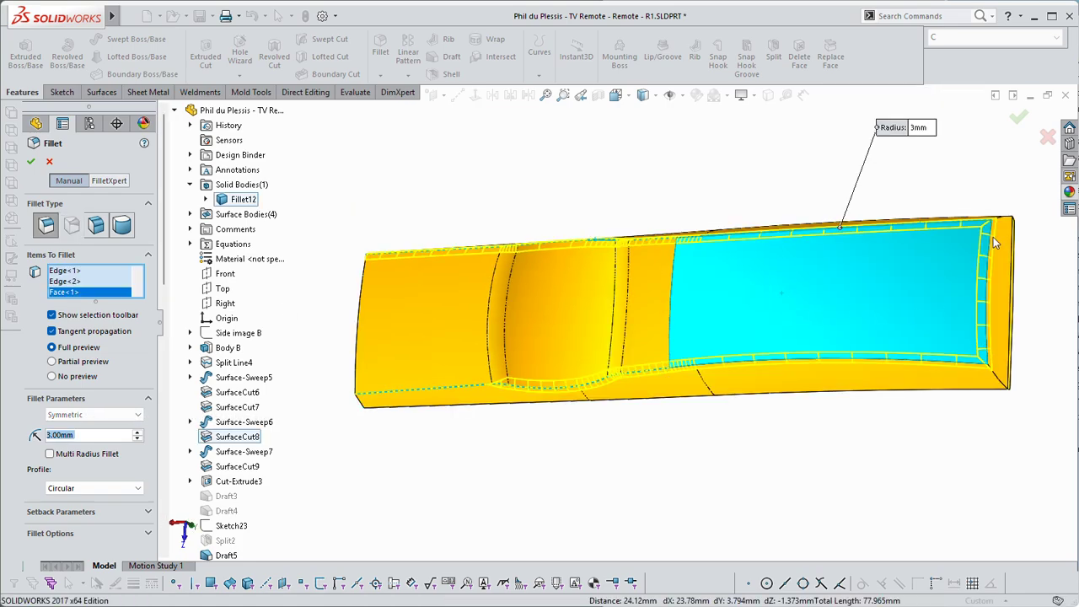
{"action": "left_click", "coordinate": [61, 293]}
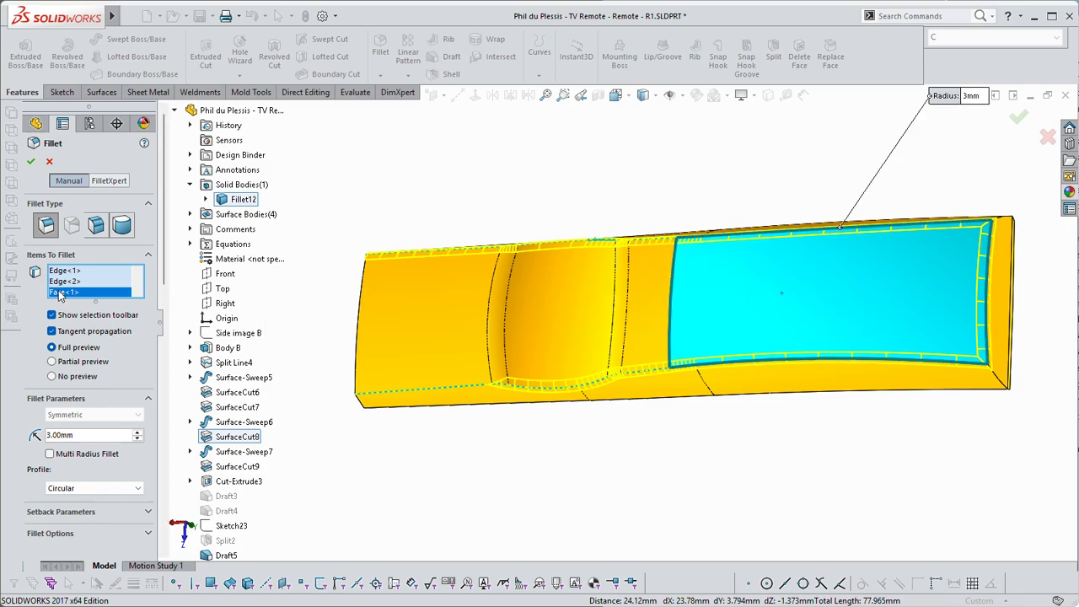
{"action": "key", "text": "Delete"}
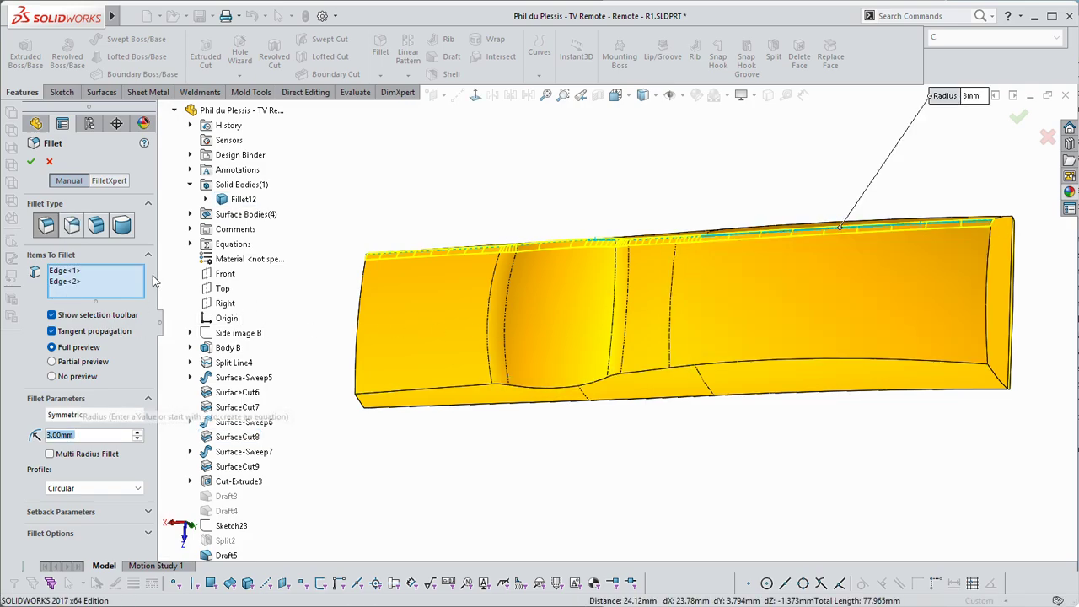
Add the long underside edge and recess edge segment on the opposite side and finish the 3 mm fillet
{"action": "left_click", "coordinate": [902, 361]}
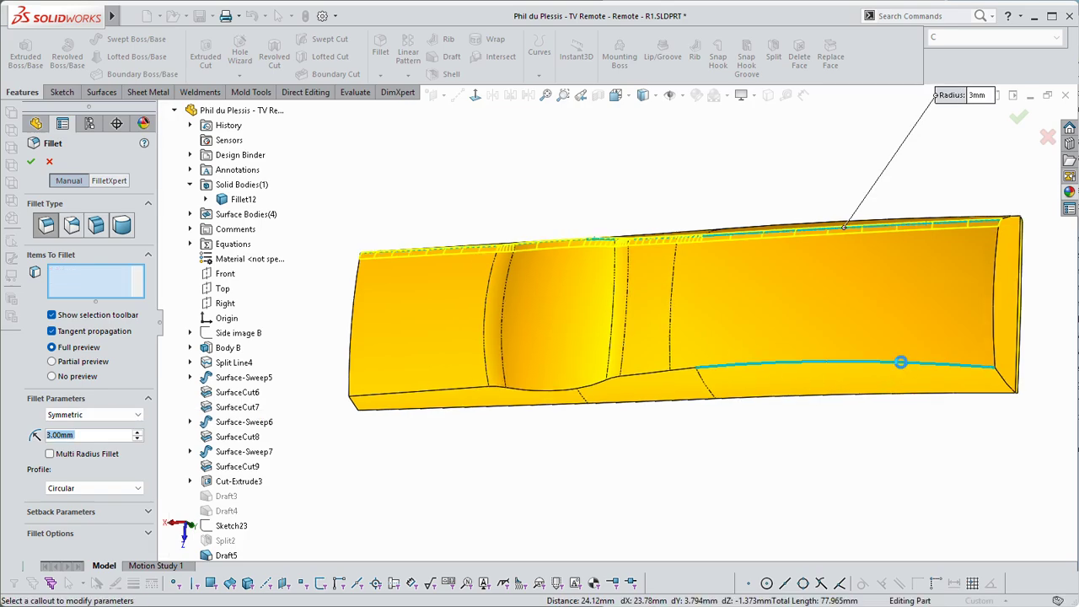
{"action": "left_click", "coordinate": [581, 393]}
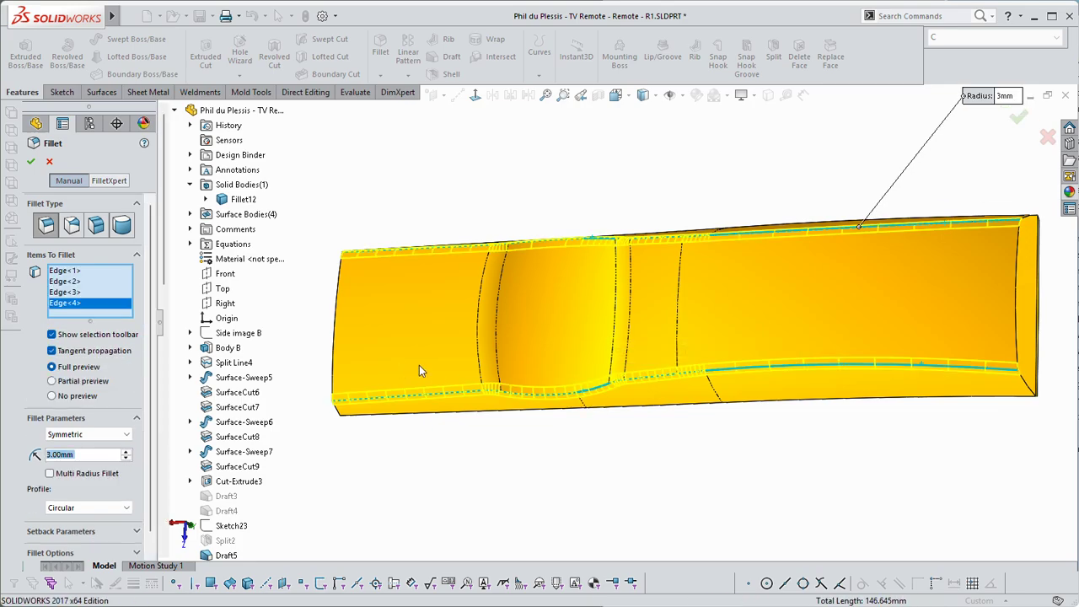
{"action": "left_click", "coordinate": [32, 166]}
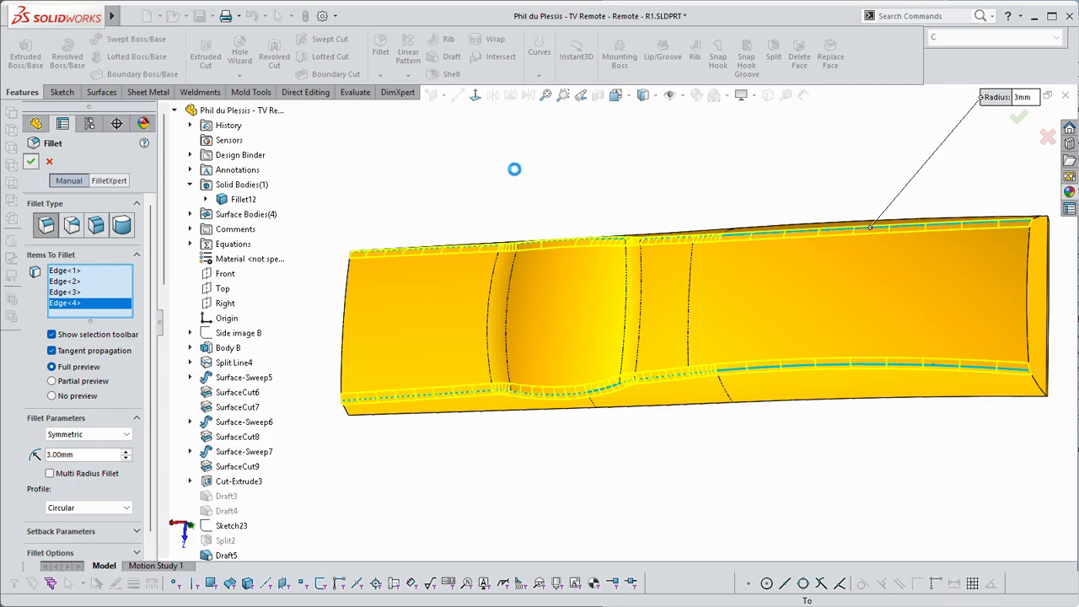
Inspect the filleted body's side and its interior in a section view through the Front plane, and return to the full view
{"action": "middle_click_drag", "start_coordinate": [528, 190], "coordinate": [590, 201]}
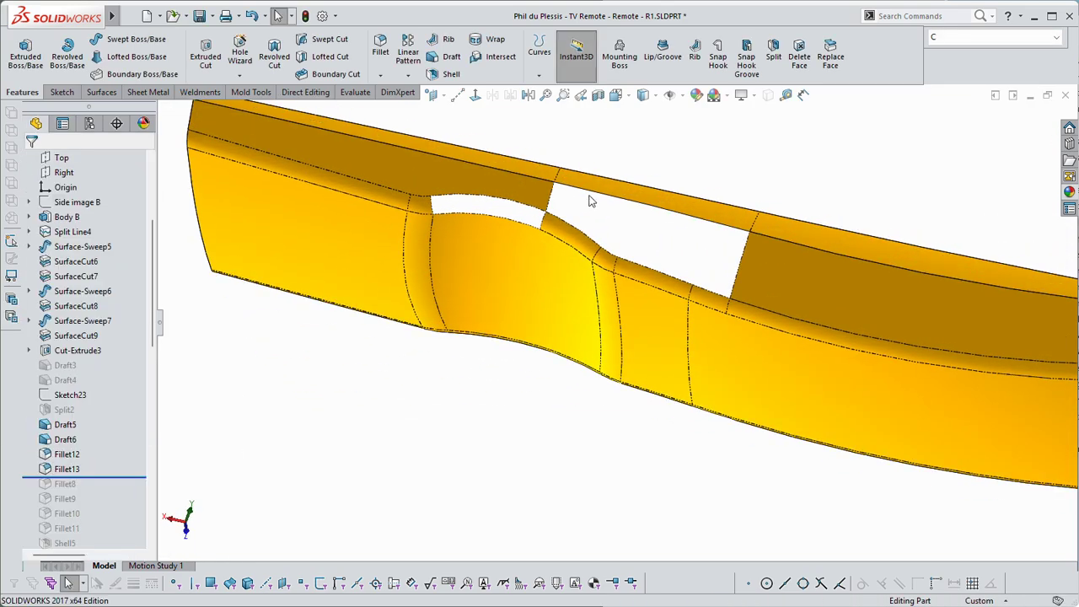
{"action": "middle_click_drag", "start_coordinate": [601, 252], "coordinate": [607, 207]}
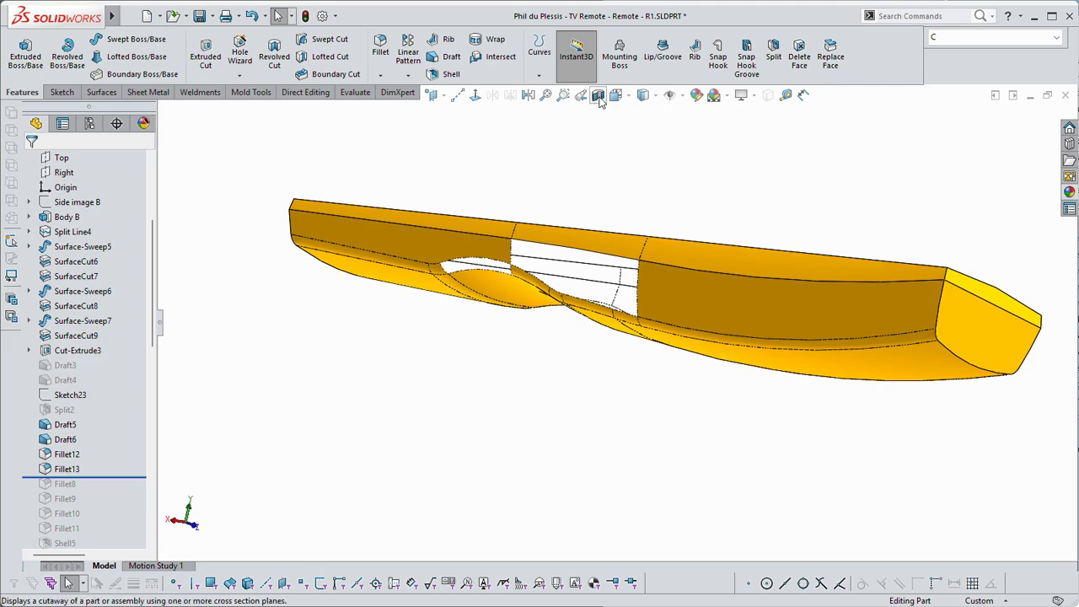
{"action": "left_click", "coordinate": [599, 97]}
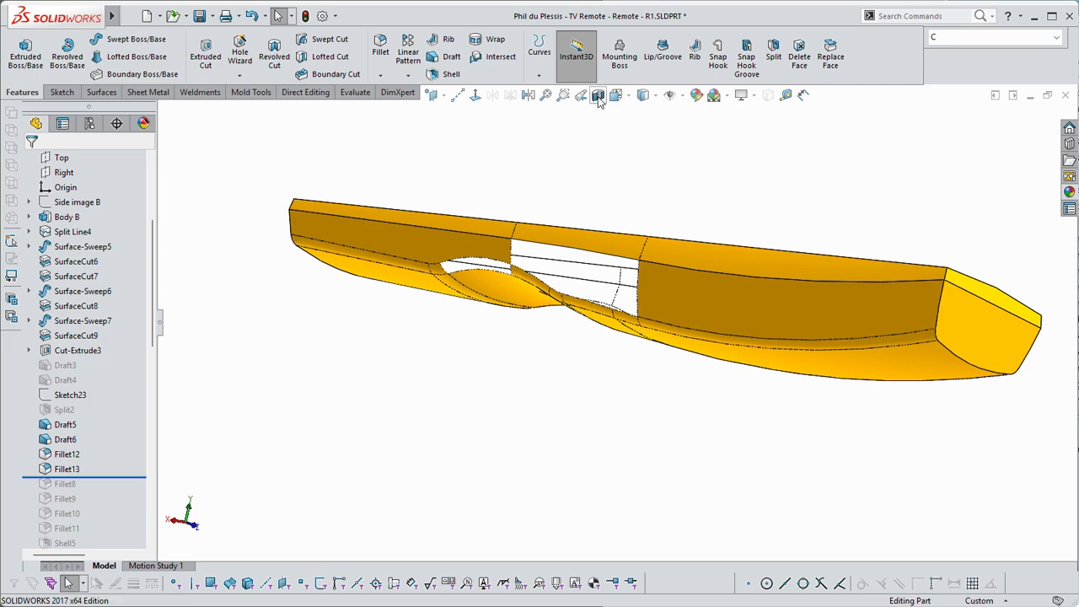
{"action": "middle_click_drag", "start_coordinate": [646, 277], "coordinate": [654, 237]}
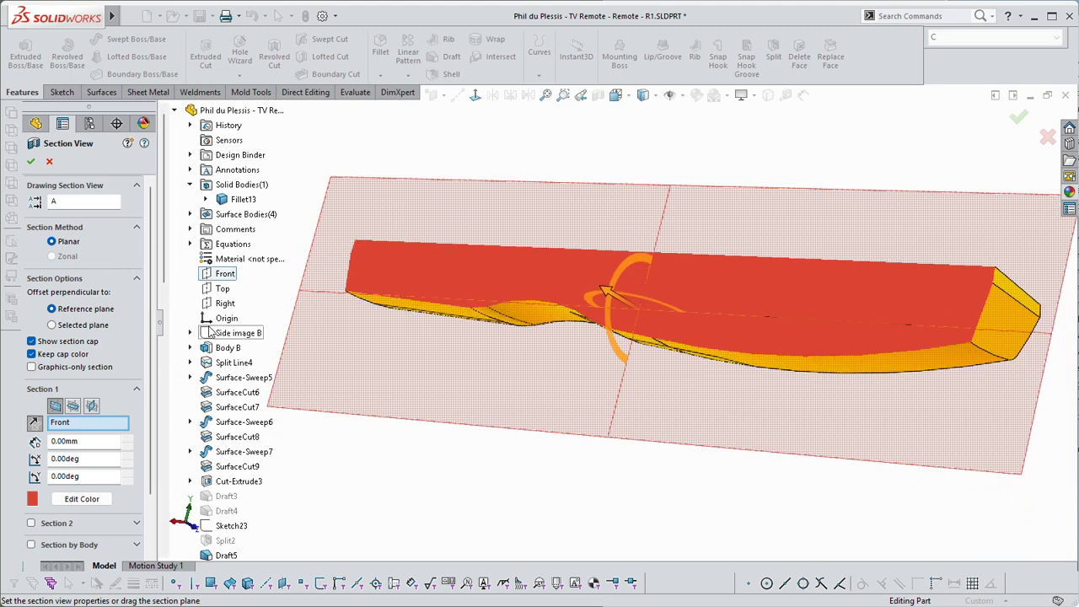
{"action": "left_click", "coordinate": [31, 163]}
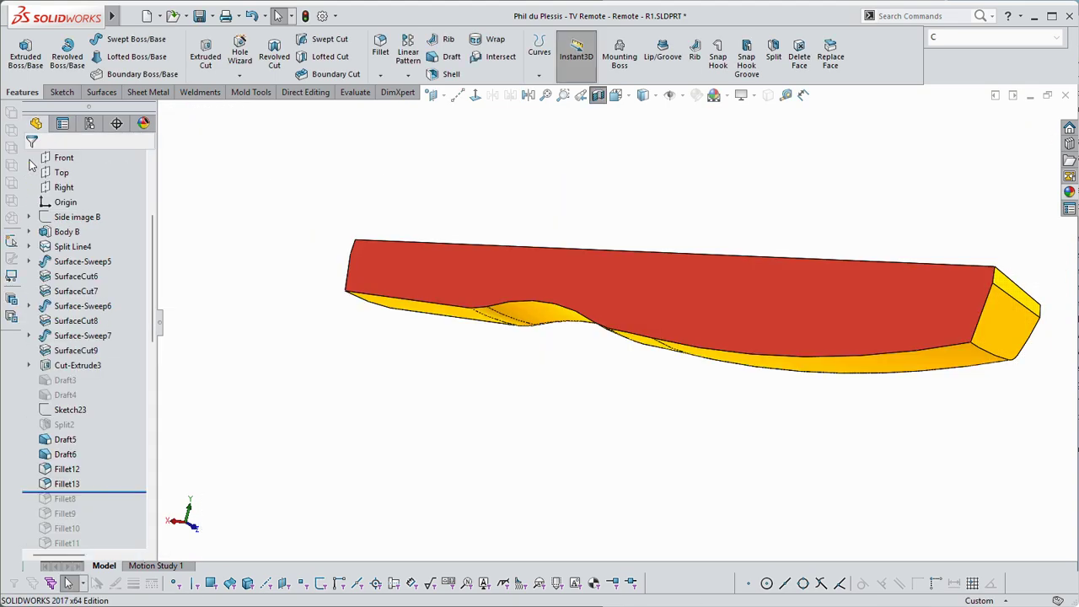
{"action": "left_click", "coordinate": [597, 96]}
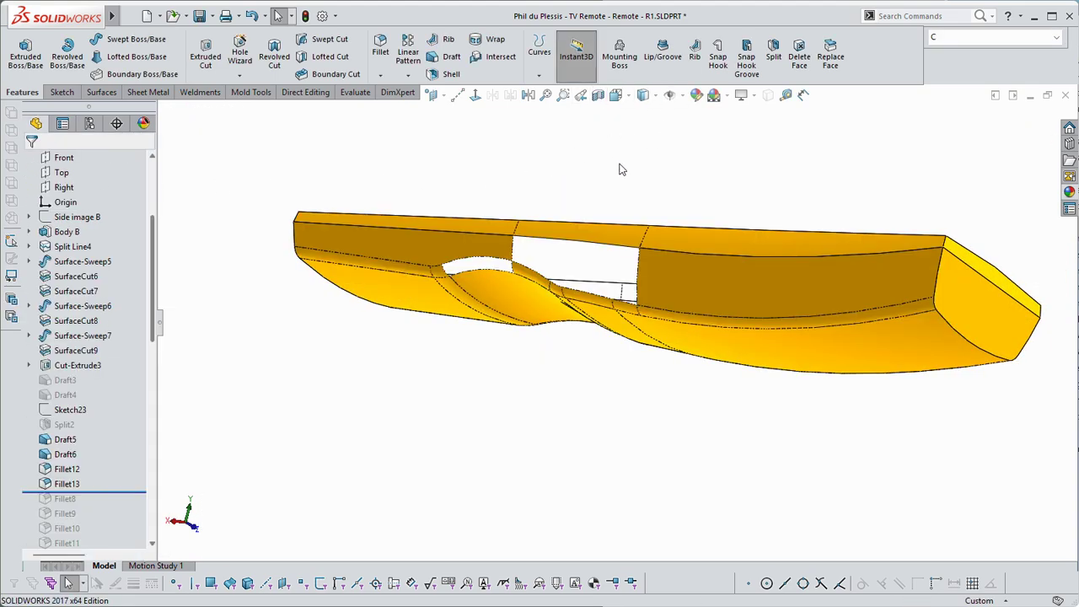
Try a 3 mm symmetric fillet with tangent propagation along the drafted edges at the deep end of the body
{"action": "middle_click_drag", "start_coordinate": [646, 277], "coordinate": [599, 237]}
{"action": "middle_click_drag", "start_coordinate": [609, 274], "coordinate": [798, 202]}
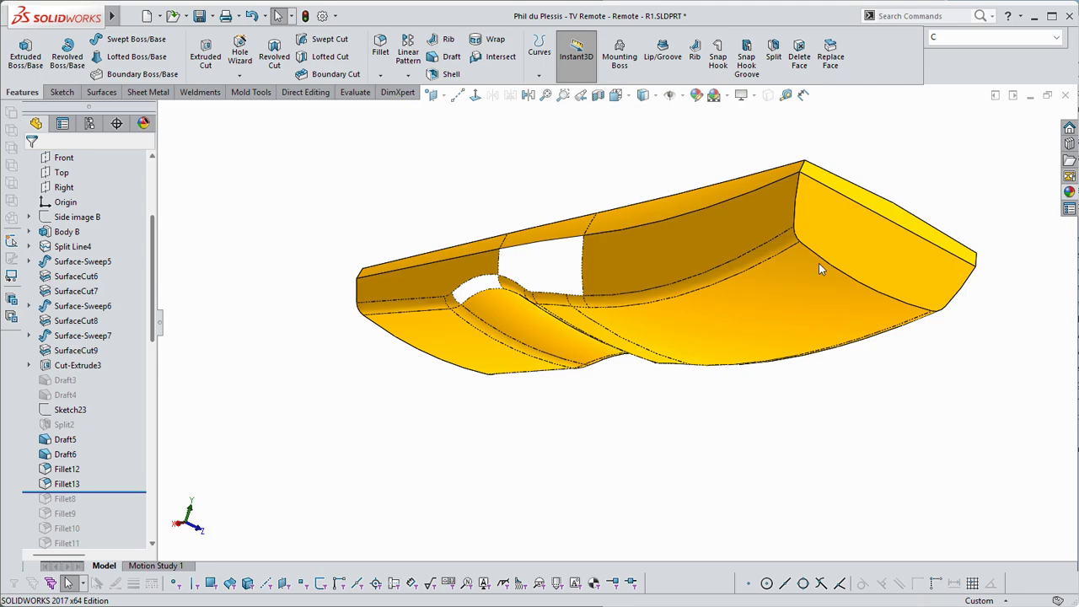
{"action": "left_click", "coordinate": [798, 199]}
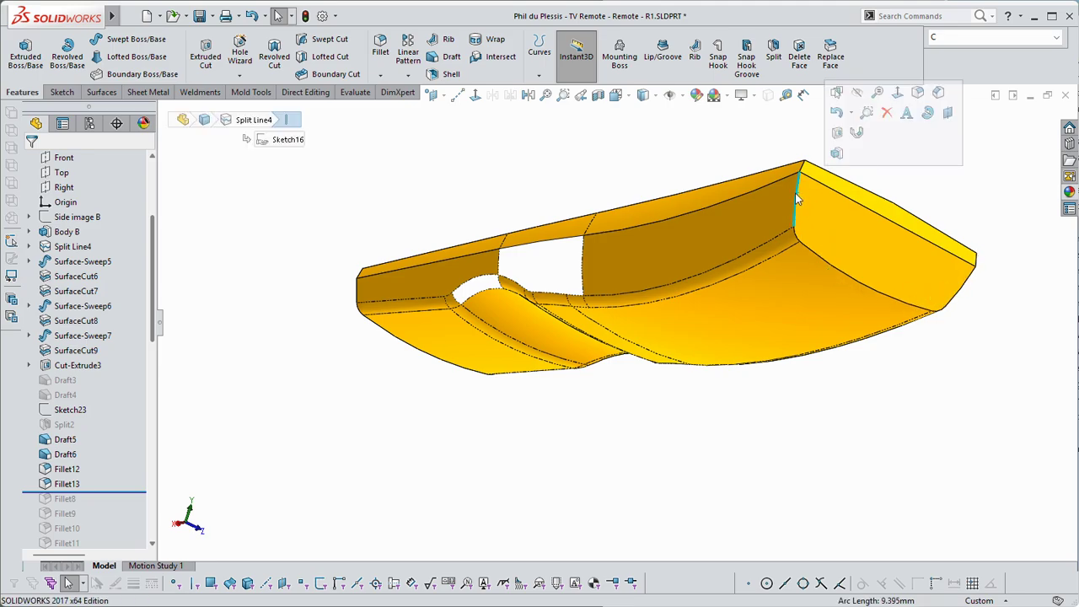
{"action": "left_click", "coordinate": [918, 95]}
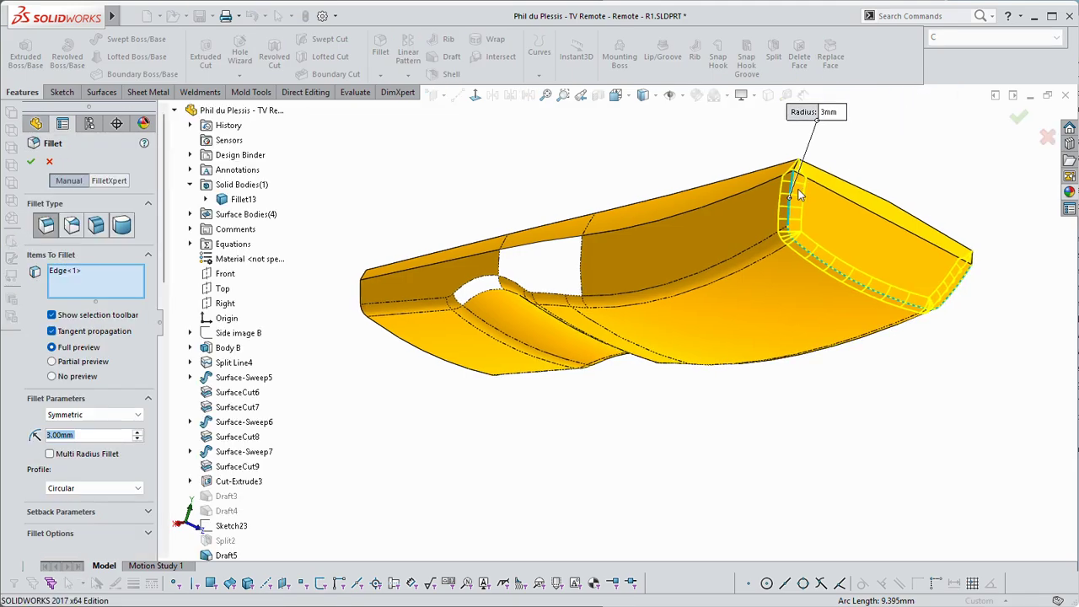
{"action": "key", "text": "Return"}
{"action": "middle_click_drag", "start_coordinate": [867, 157], "coordinate": [804, 228]}
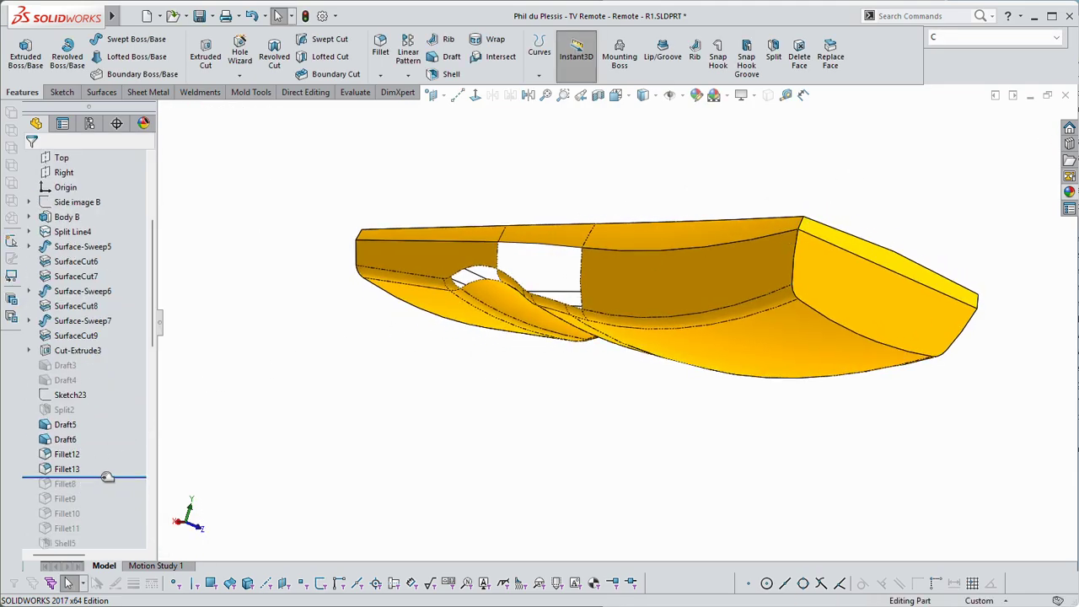
Roll the feature history back to just after Draft6, ahead of the new fillets
{"action": "left_click_drag", "start_coordinate": [114, 476], "coordinate": [98, 443]}
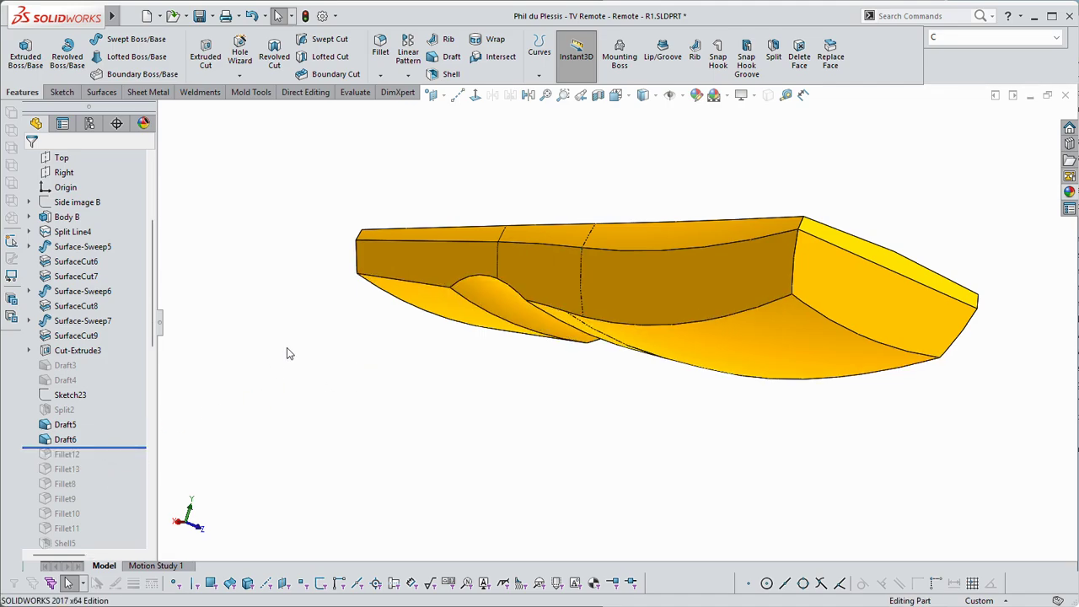
{"action": "middle_click_drag", "start_coordinate": [289, 354], "coordinate": [624, 227]}
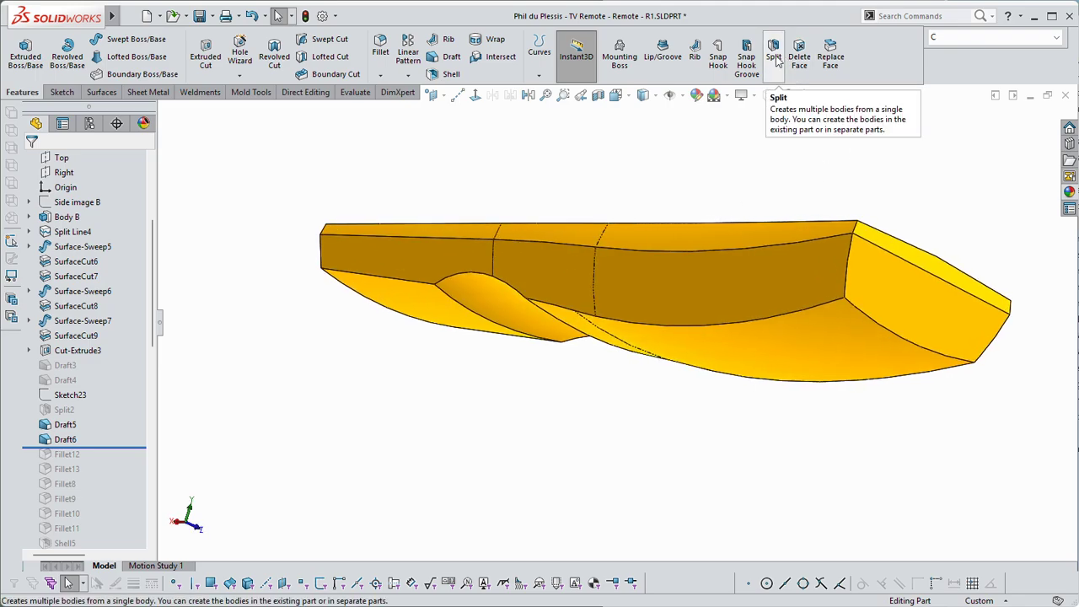
{"action": "left_click", "coordinate": [540, 52]}
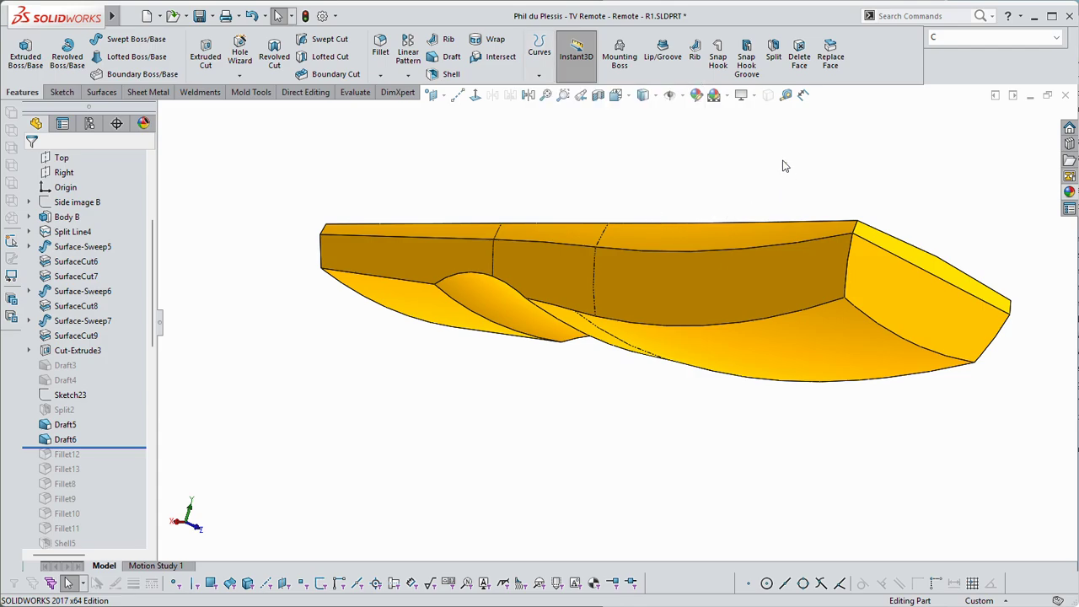
Start a sketch on the Front plane and show Sketch16 of Split Line4 as its reference
{"action": "left_click", "coordinate": [28, 232]}
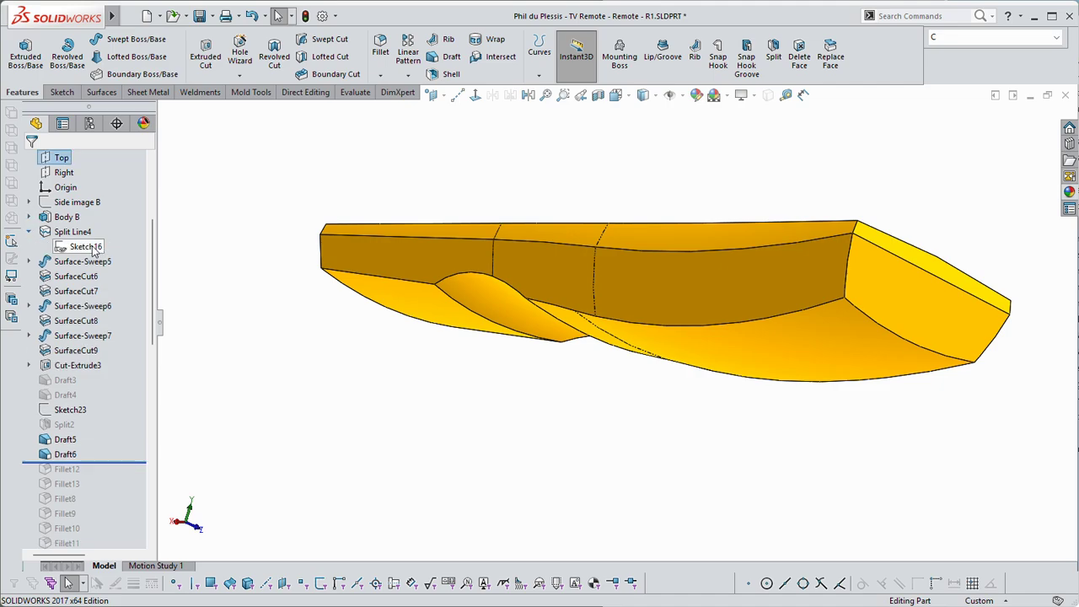
{"action": "mouse_move", "coordinate": [94, 249]}
{"action": "left_click", "coordinate": [76, 248]}
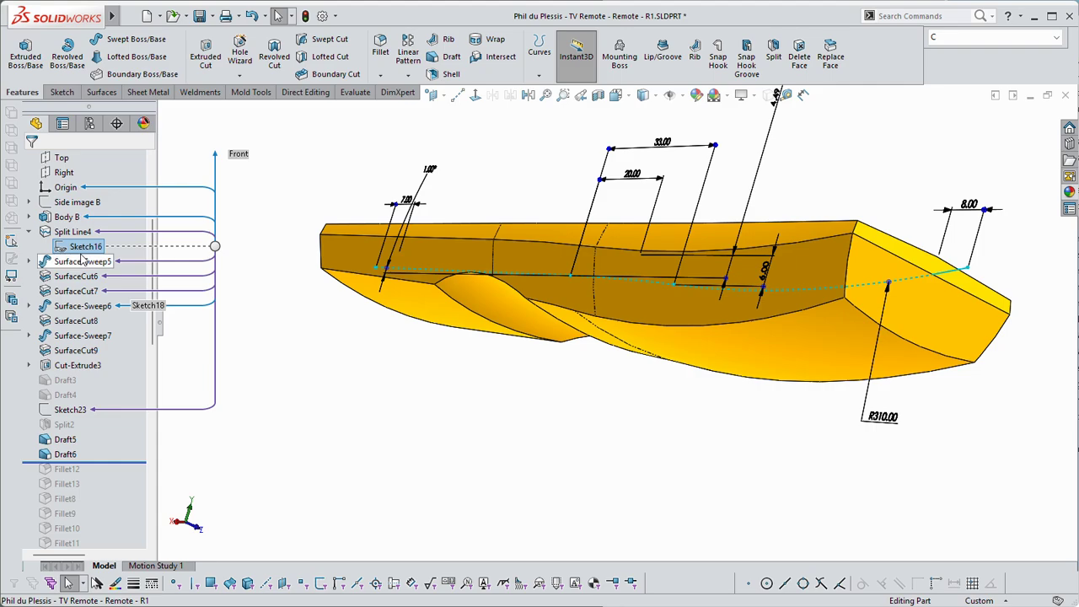
{"action": "left_click", "coordinate": [330, 421]}
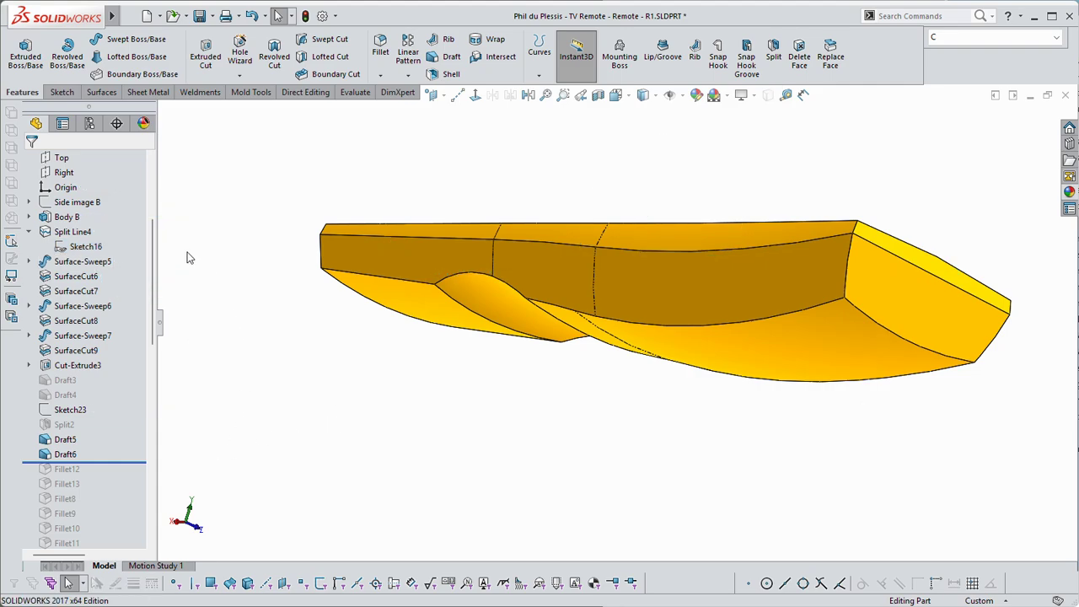
{"action": "scroll", "coordinate": [77, 244], "scroll_direction": "up", "scroll_amount": 3}
{"action": "left_click", "coordinate": [64, 262]}
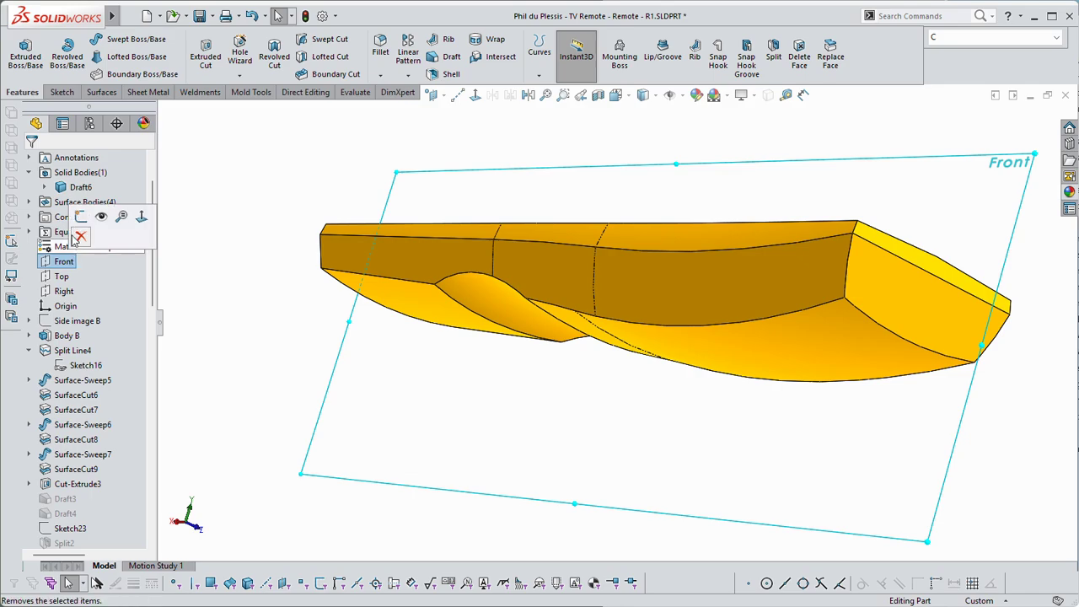
{"action": "left_click", "coordinate": [80, 217]}
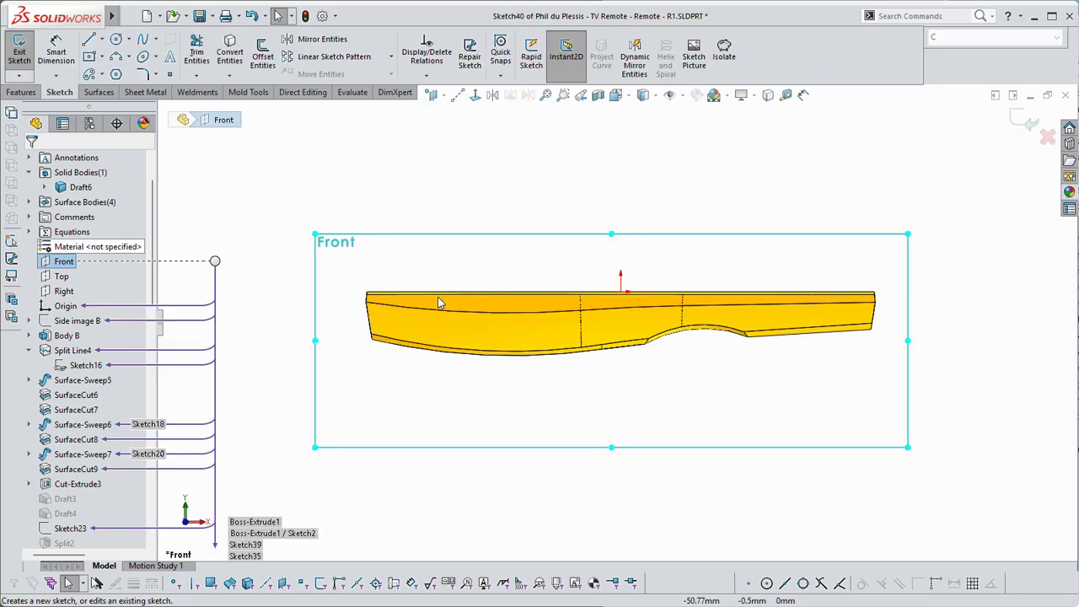
{"action": "left_click", "coordinate": [76, 366]}
{"action": "left_click", "coordinate": [91, 348]}
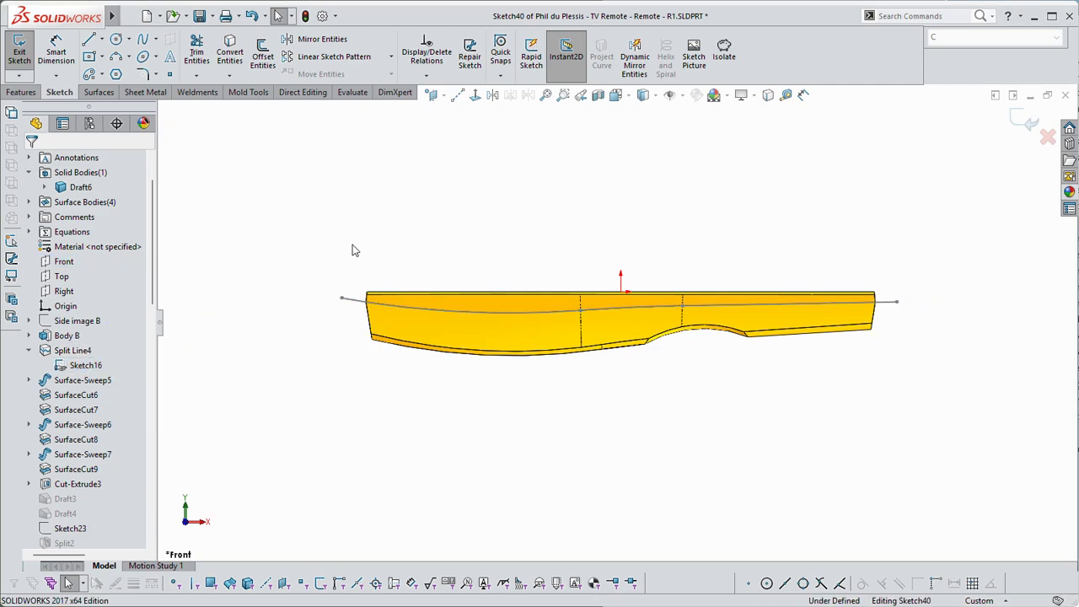
Convert all three segments of the Sketch16 curve into the Front-plane sketch and finish the sketch
{"action": "left_click", "coordinate": [552, 311]}
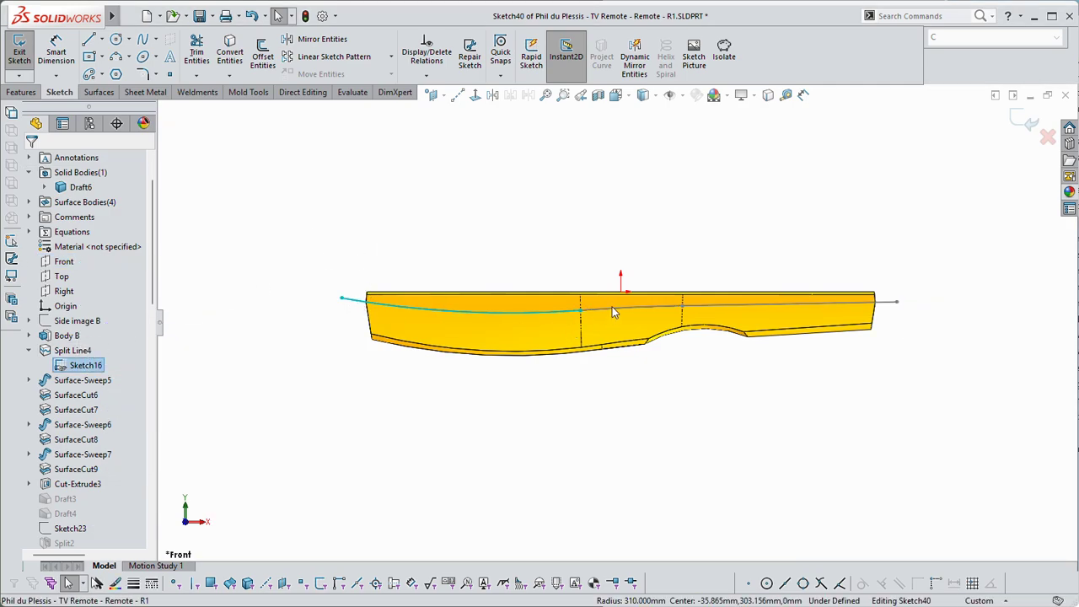
{"action": "left_click", "coordinate": [641, 311], "text": "ctrl"}
{"action": "left_click", "coordinate": [738, 310], "text": "ctrl"}
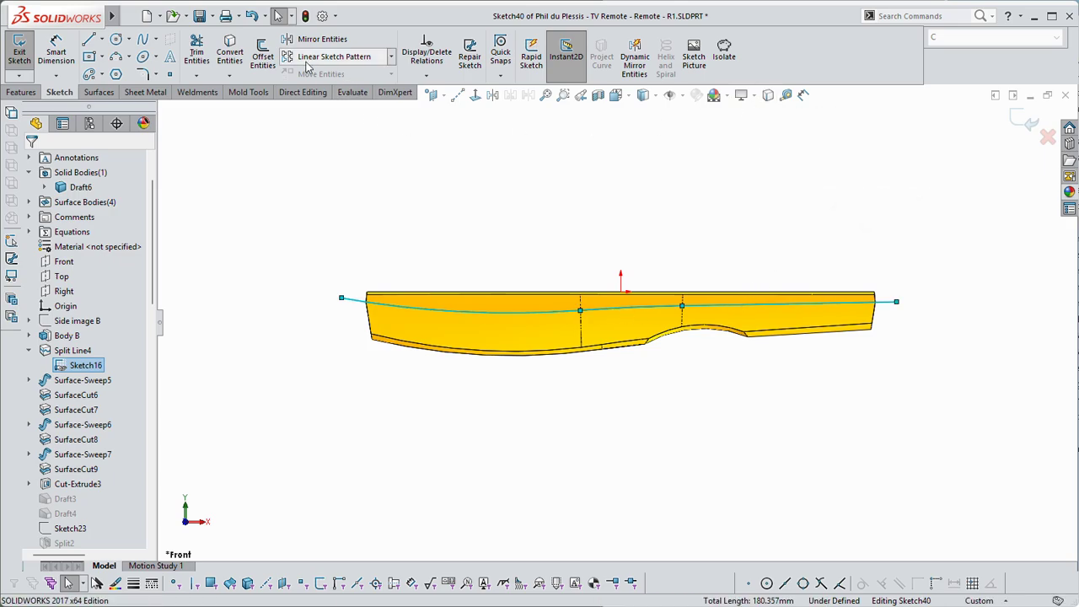
{"action": "left_click", "coordinate": [231, 52]}
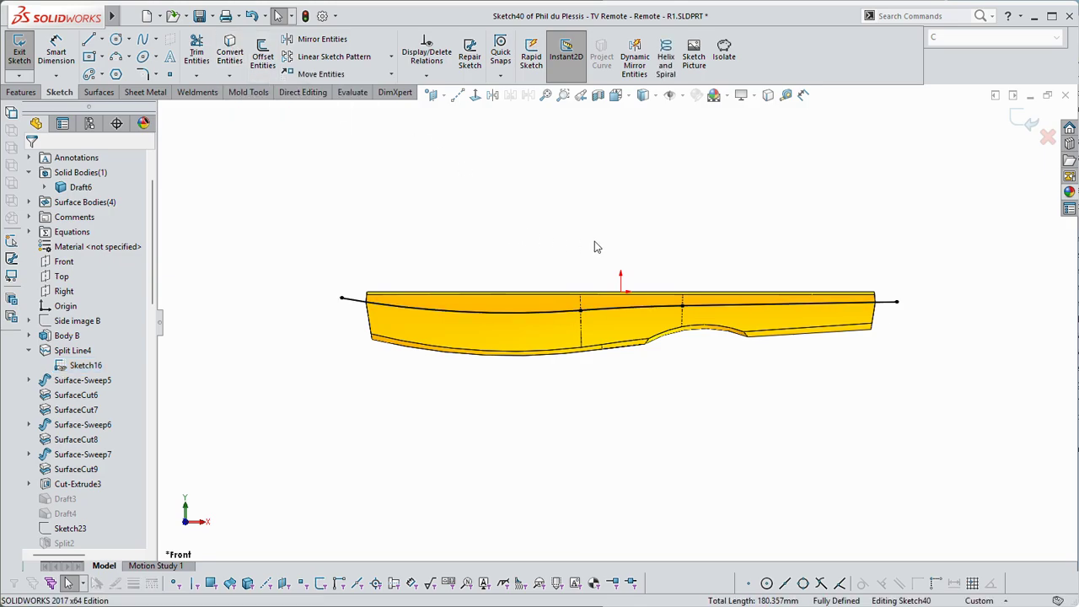
{"action": "left_click", "coordinate": [1019, 129]}
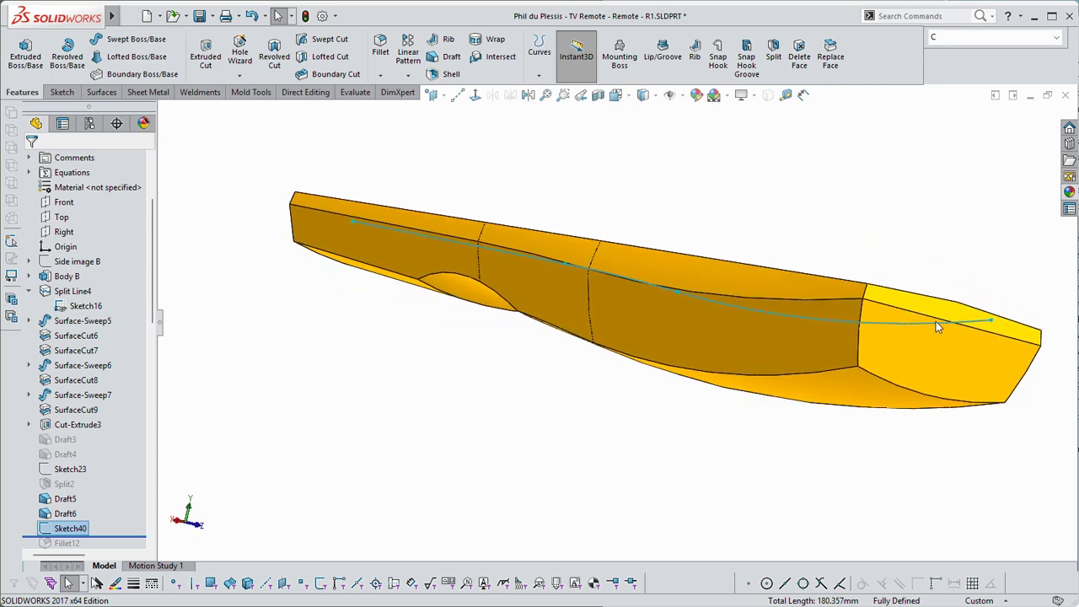
Hide Sketch16 of Split Line4 so that only the converted curve is displayed
{"action": "mouse_move", "coordinate": [936, 321]}
{"action": "middle_mouse_down"}
{"action": "mouse_move", "coordinate": [768, 296]}
{"action": "mouse_move", "coordinate": [913, 296]}
{"action": "mouse_move", "coordinate": [855, 299]}
{"action": "mouse_move", "coordinate": [710, 228]}
{"action": "mouse_move", "coordinate": [321, 364]}
{"action": "middle_mouse_up"}
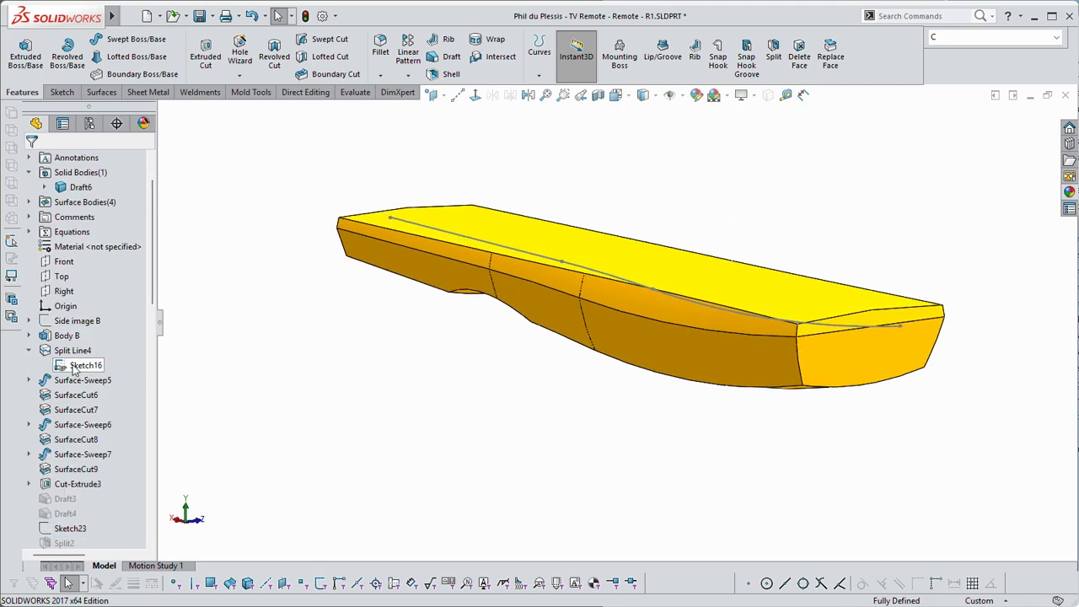
{"action": "left_click", "coordinate": [76, 366]}
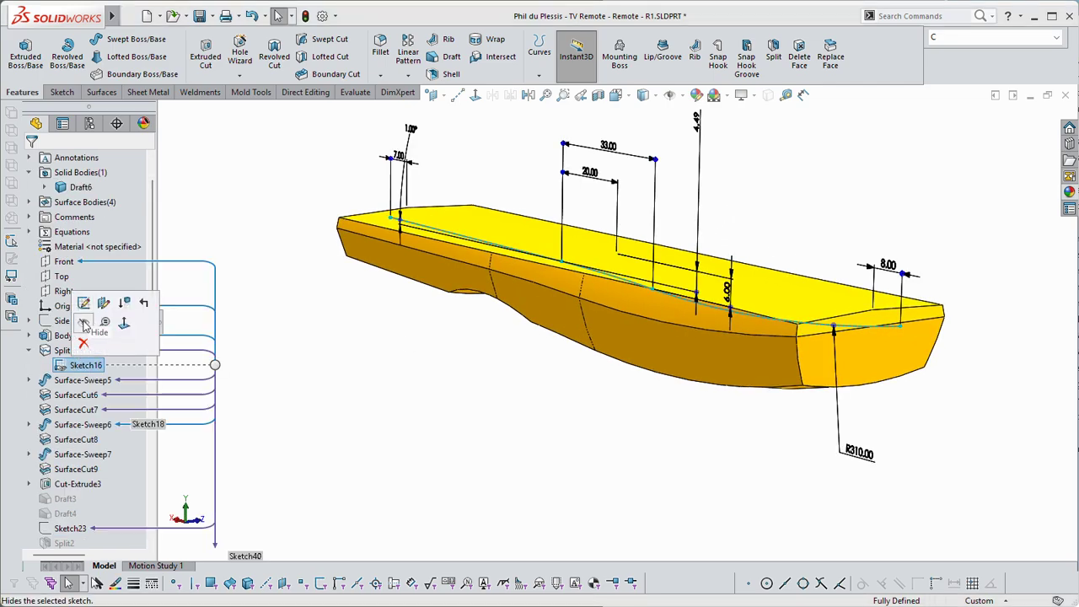
{"action": "left_click", "coordinate": [83, 324]}
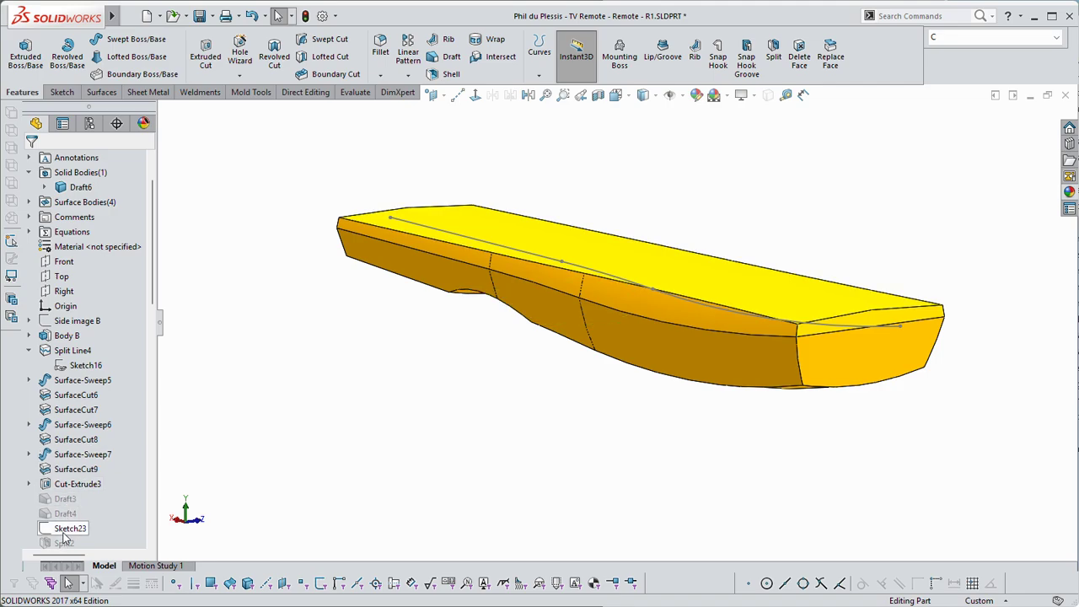
Start a Split of all bodies with the converted curve sketch as trim tool and cut bodies not consumed
{"action": "mouse_move", "coordinate": [559, 368]}
{"action": "middle_mouse_down"}
{"action": "mouse_move", "coordinate": [747, 248]}
{"action": "mouse_move", "coordinate": [710, 229]}
{"action": "mouse_move", "coordinate": [728, 199]}
{"action": "middle_mouse_up"}
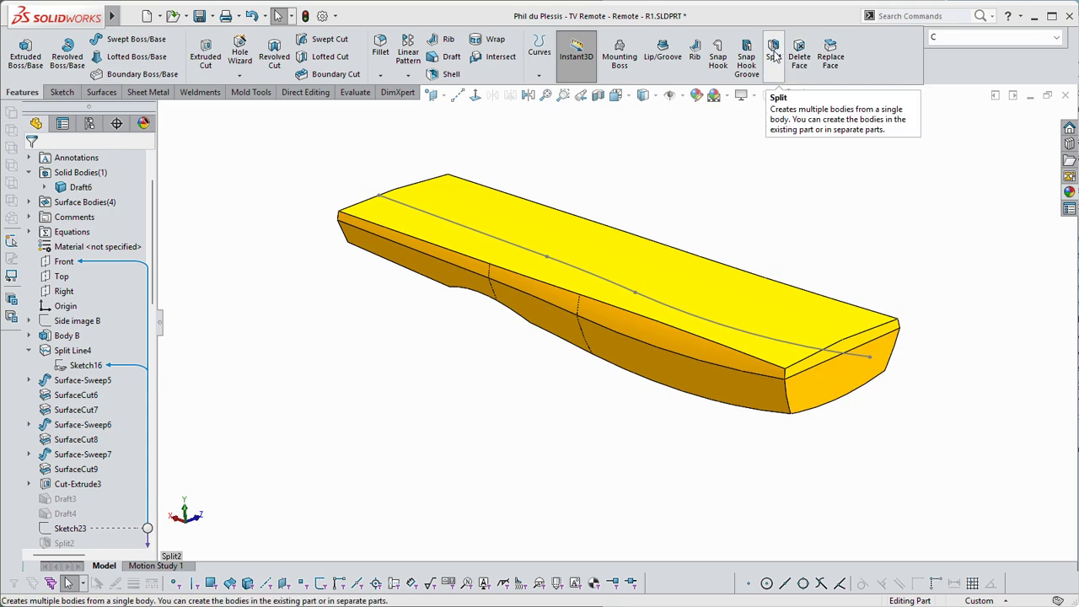
{"action": "left_click", "coordinate": [774, 54]}
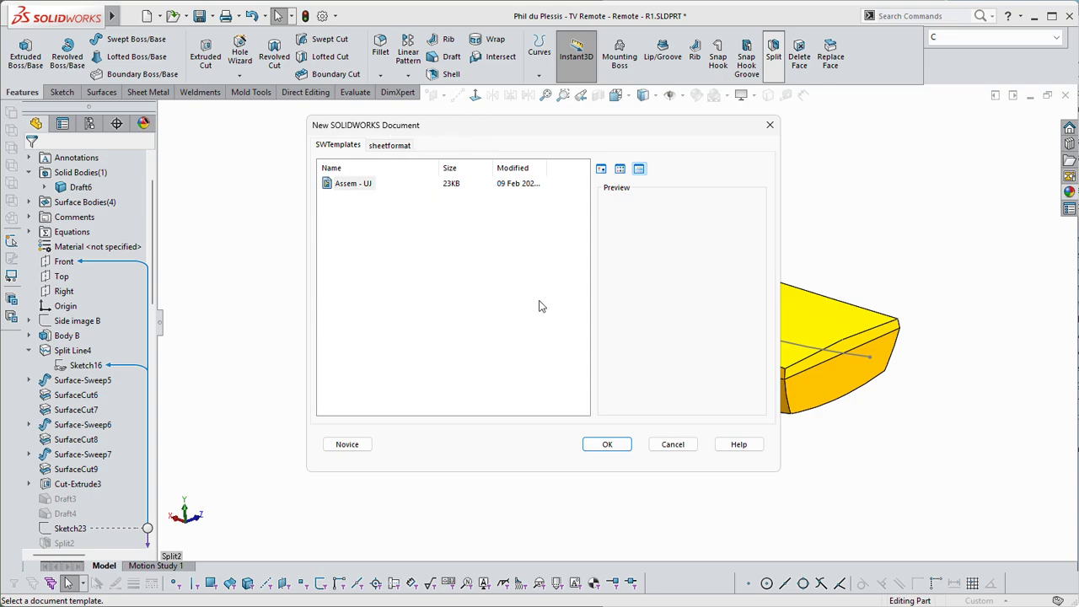
{"action": "left_click", "coordinate": [607, 444]}
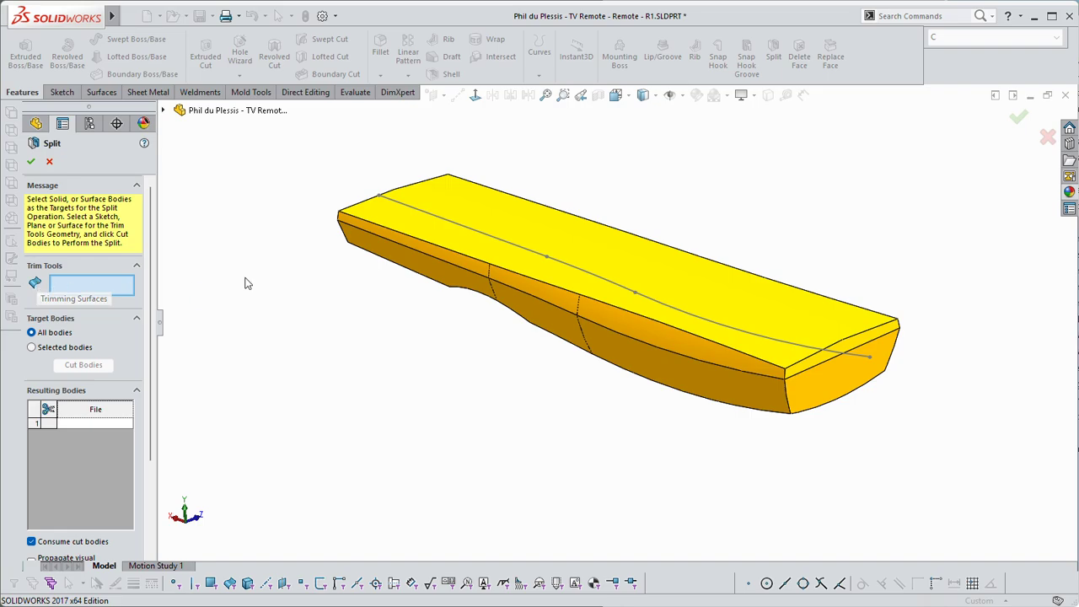
{"action": "left_click", "coordinate": [468, 229]}
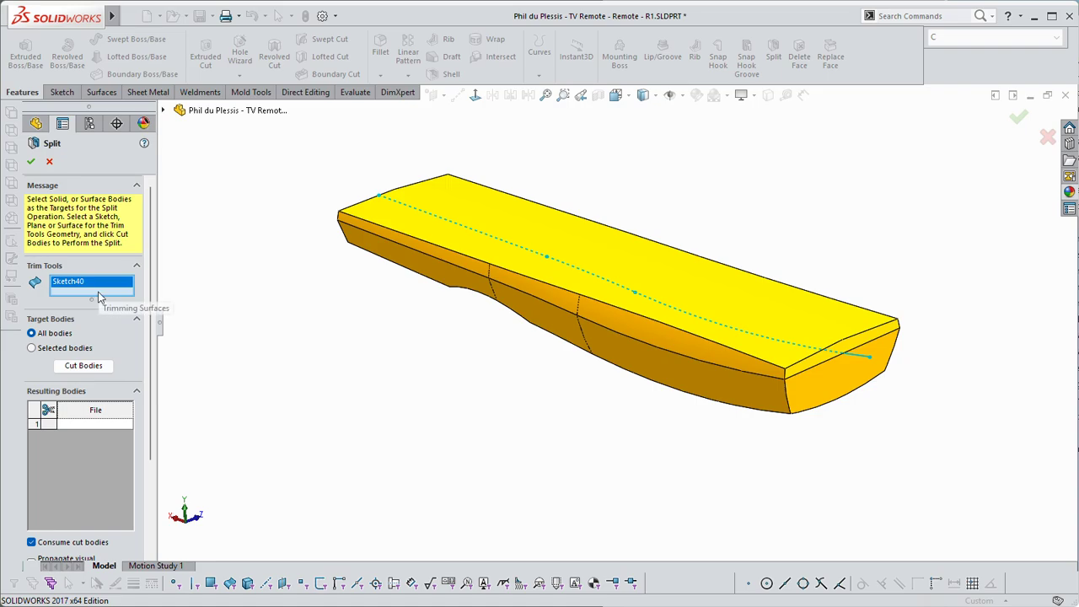
{"action": "left_click_drag", "start_coordinate": [149, 332], "coordinate": [113, 427]}
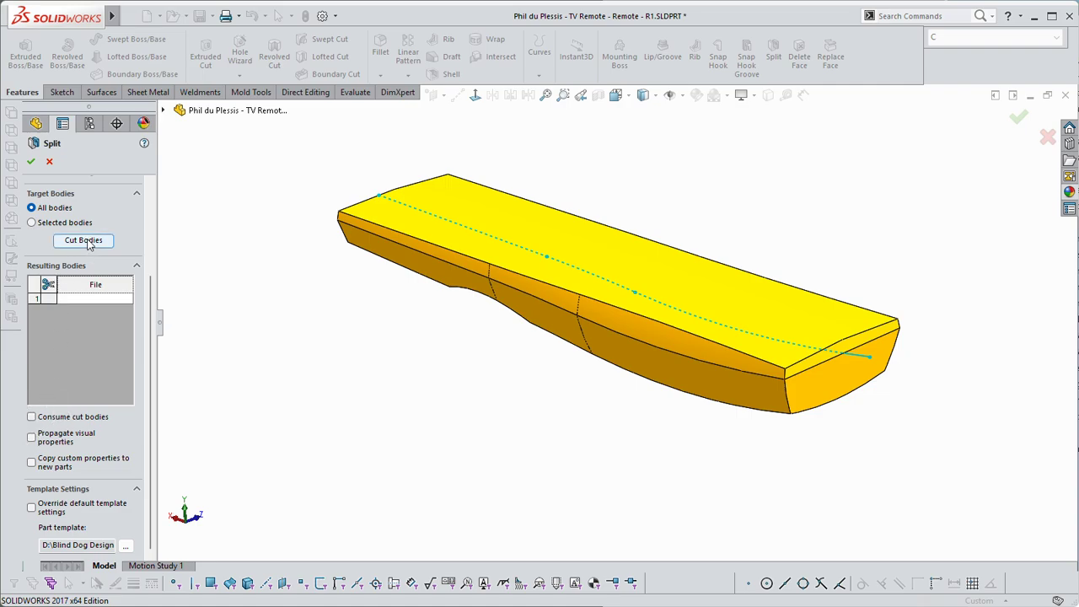
{"action": "scroll", "coordinate": [89, 244], "scroll_direction": "up", "scroll_amount": 3}
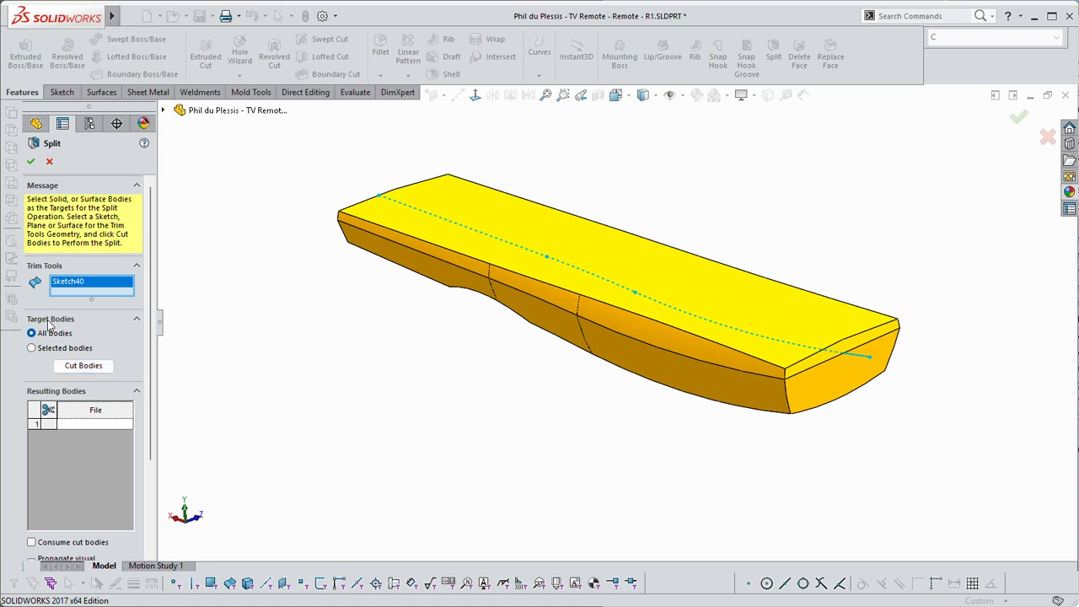
Cut the bodies with the trim sketch and place the Body 2 callout above and Body 1 callout below the model
{"action": "left_click", "coordinate": [86, 367]}
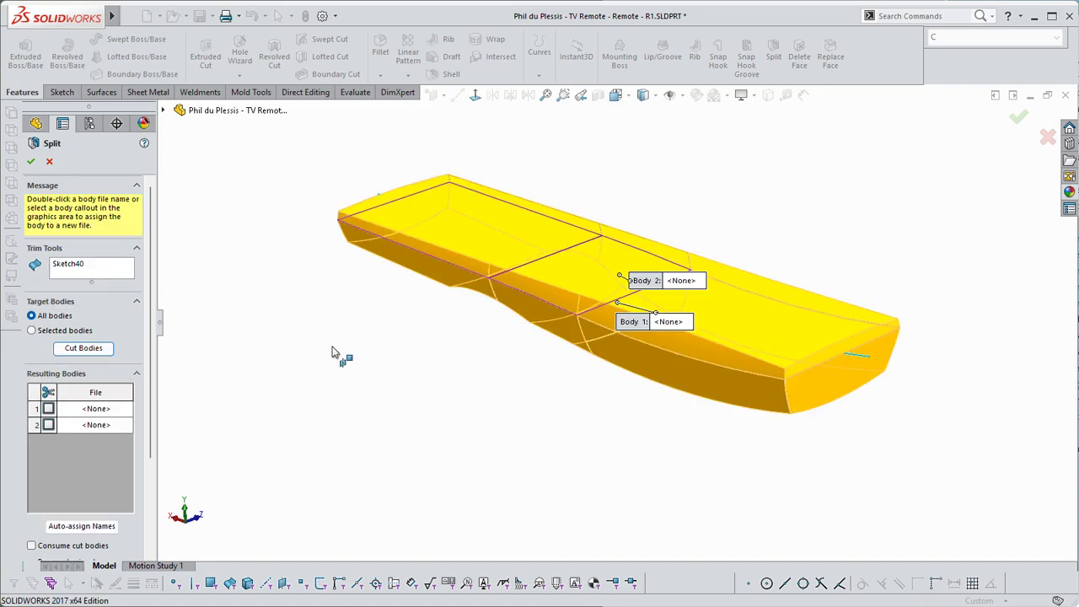
{"action": "left_click_drag", "start_coordinate": [682, 284], "coordinate": [709, 196]}
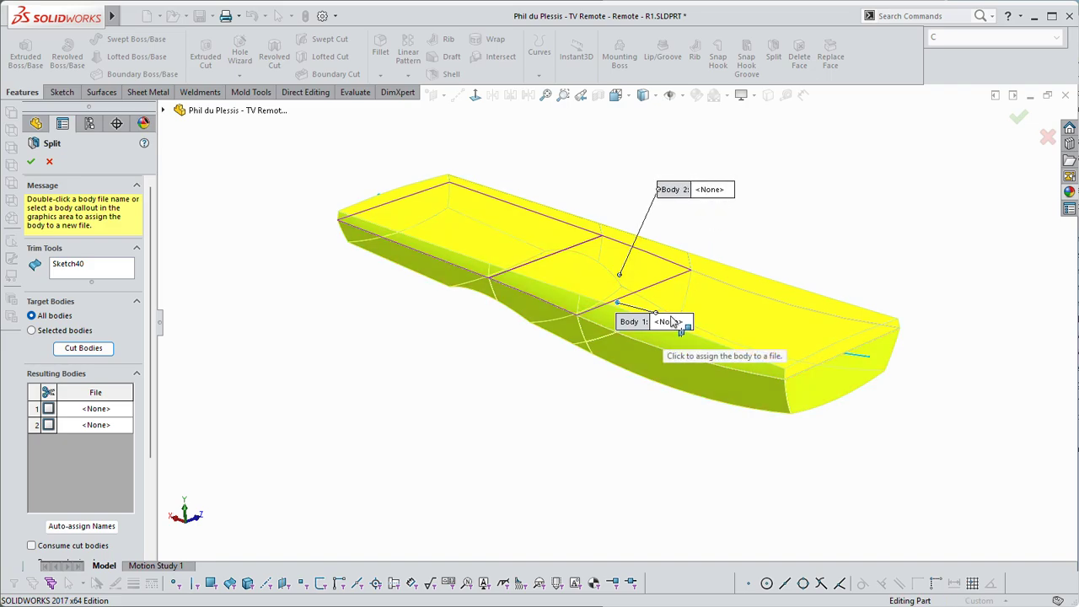
{"action": "left_click_drag", "start_coordinate": [679, 320], "coordinate": [582, 447]}
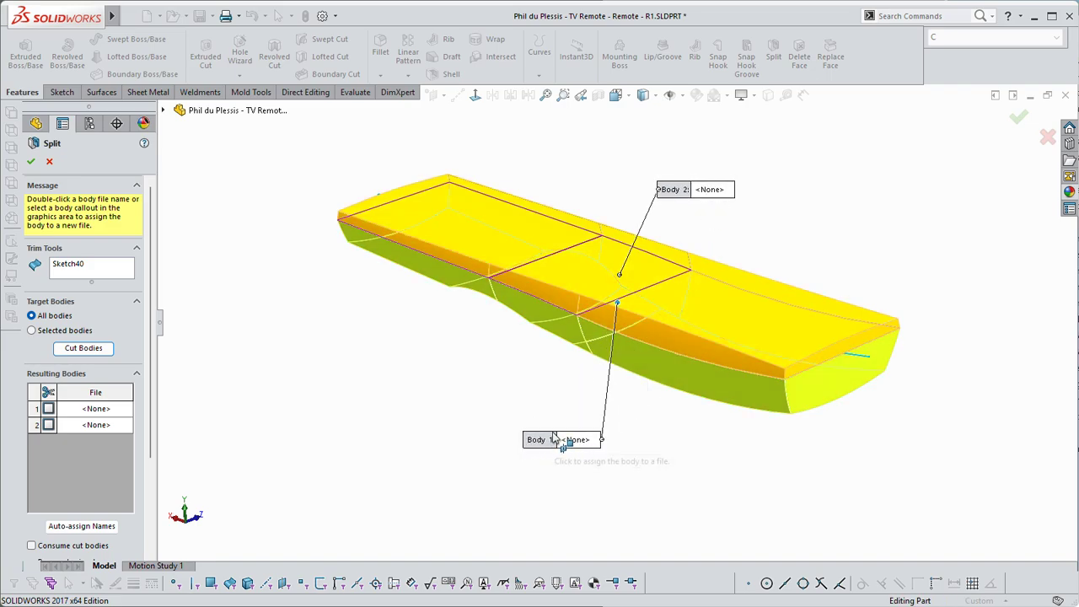
{"action": "left_click_drag", "start_coordinate": [713, 194], "coordinate": [730, 172]}
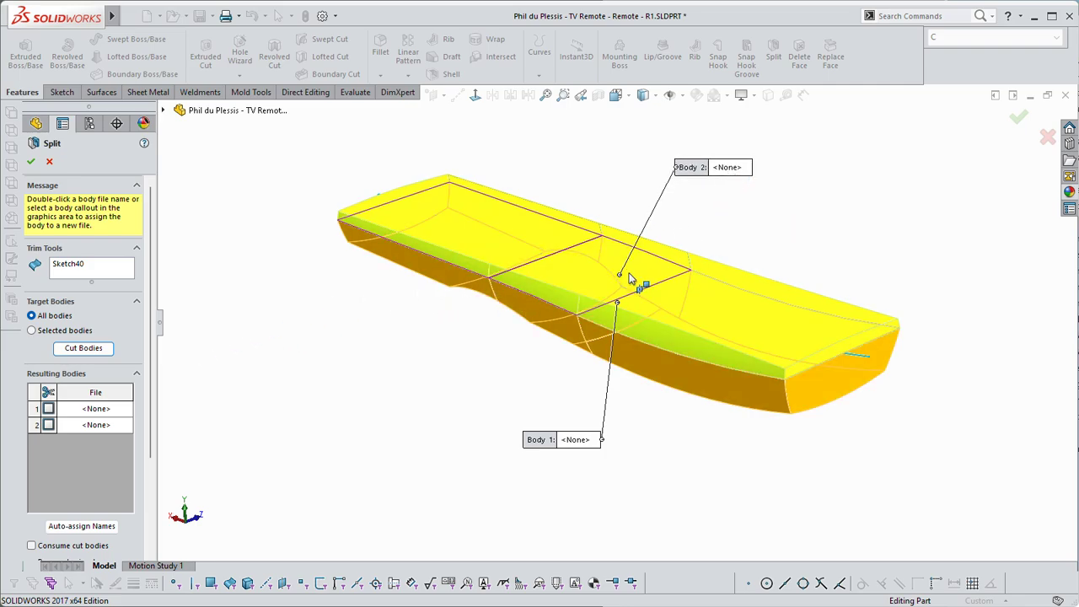
Mark both resulting bodies to be split and complete the Split using the Part - UJ template
{"action": "left_click", "coordinate": [48, 391]}
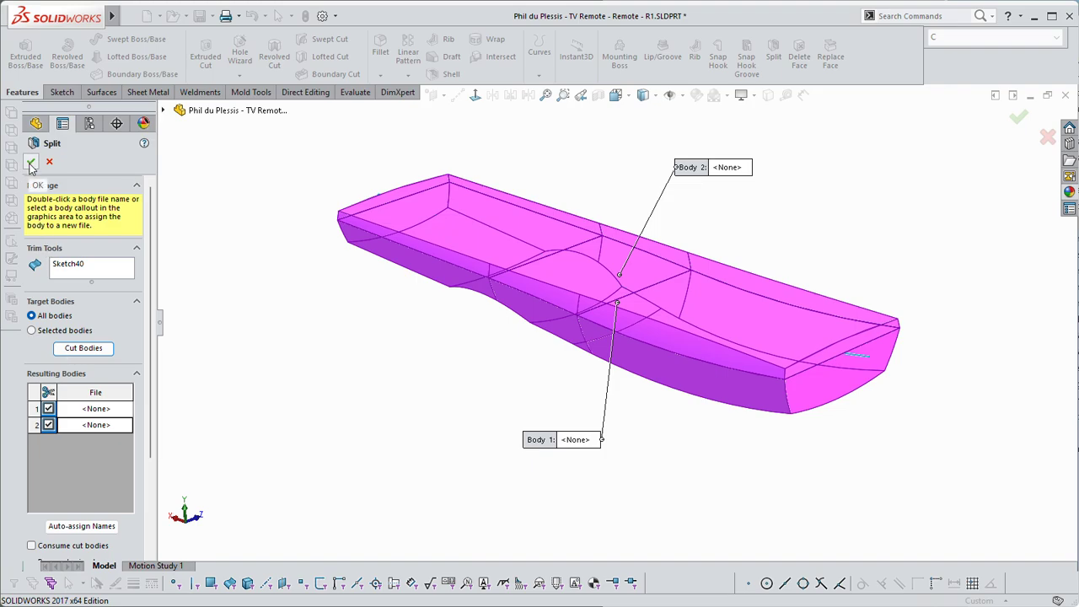
{"action": "left_click", "coordinate": [48, 425]}
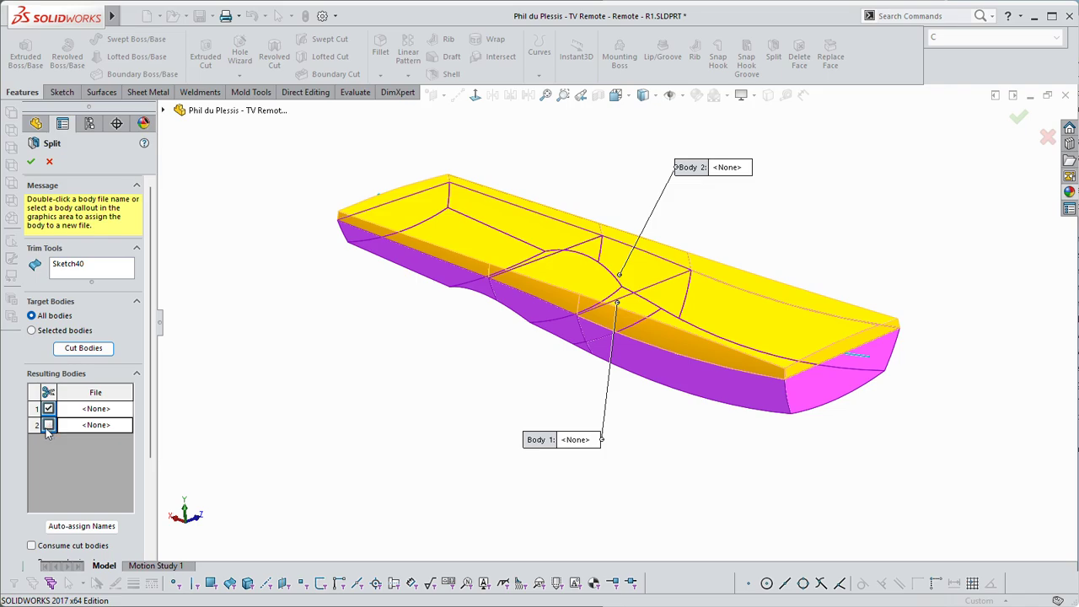
{"action": "left_click", "coordinate": [48, 425]}
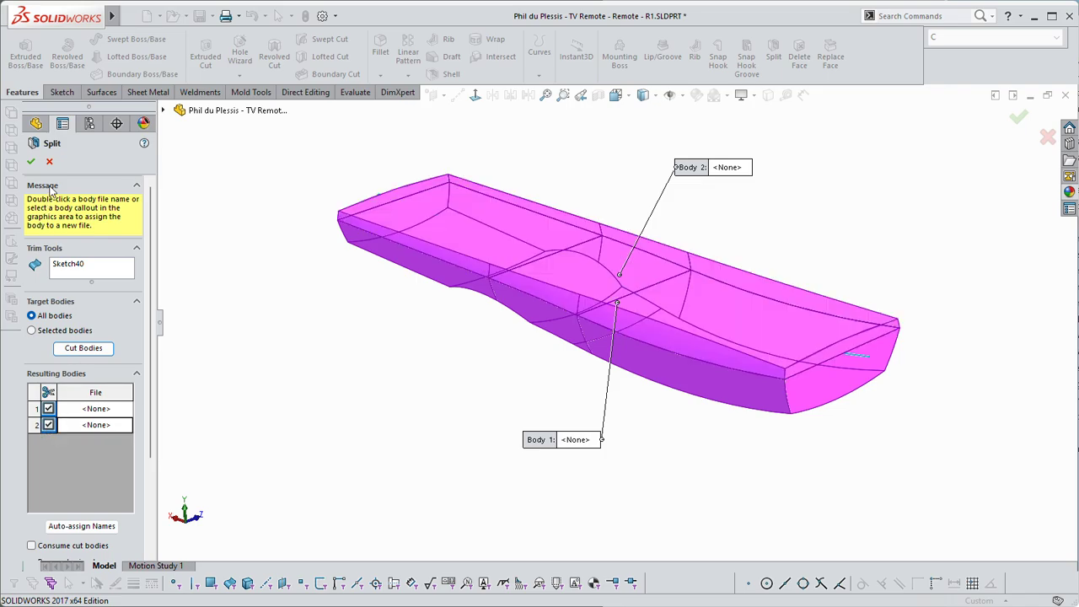
{"action": "left_click", "coordinate": [30, 161]}
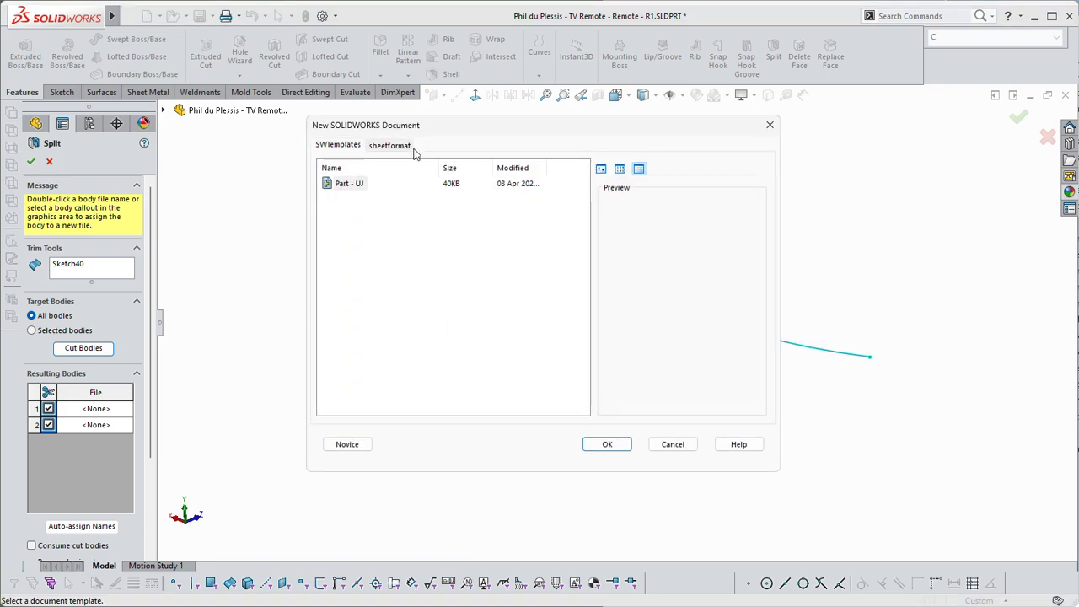
{"action": "left_click_drag", "start_coordinate": [472, 126], "coordinate": [417, 146]}
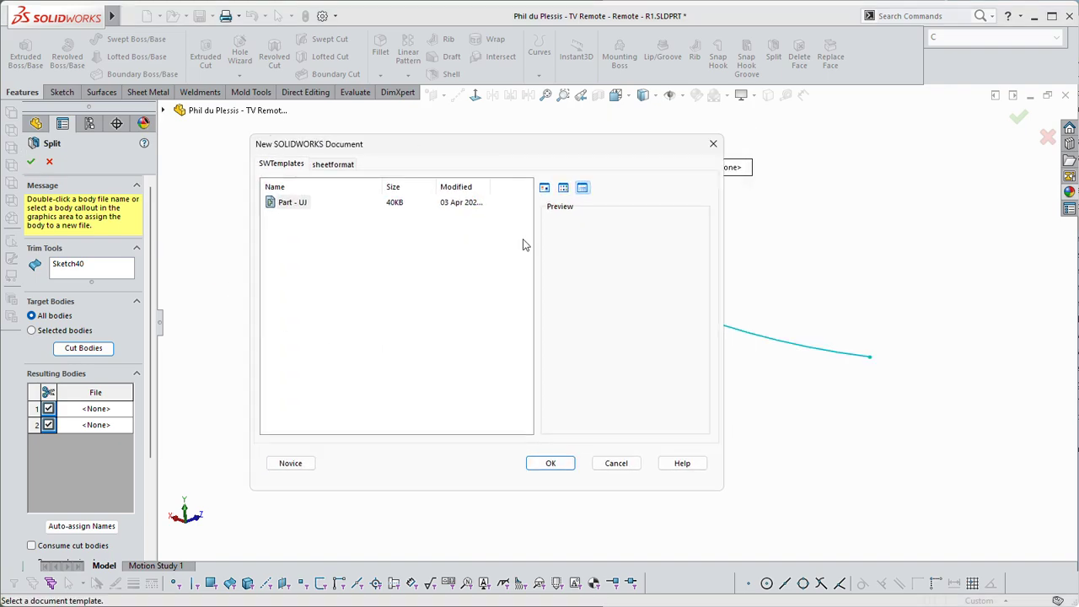
{"action": "left_click", "coordinate": [554, 465]}
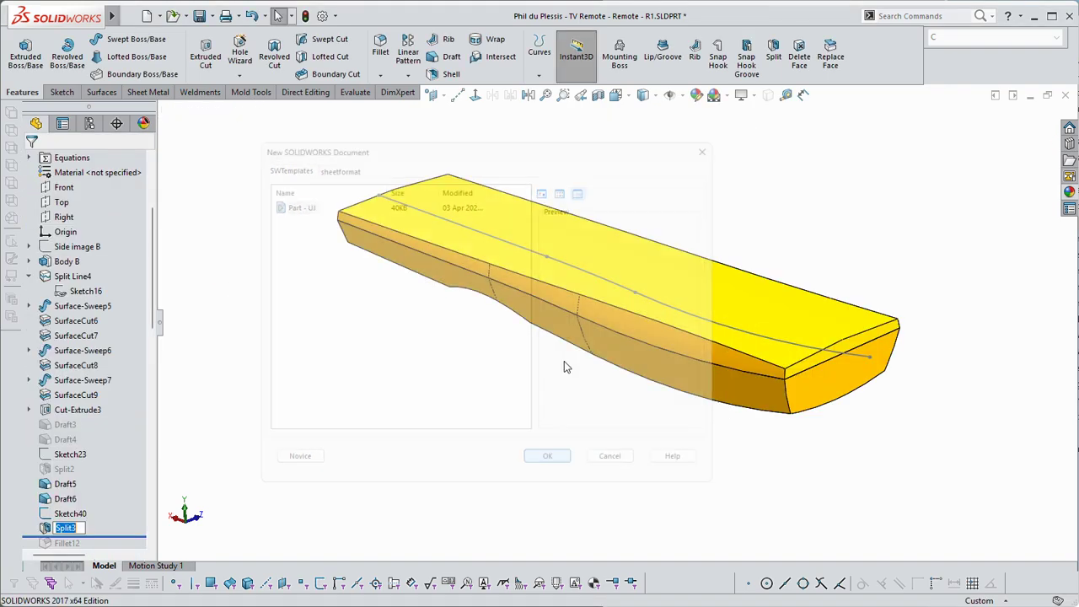
Hide the Sketch40 trim curve on the split remote
{"action": "left_click", "coordinate": [792, 349]}
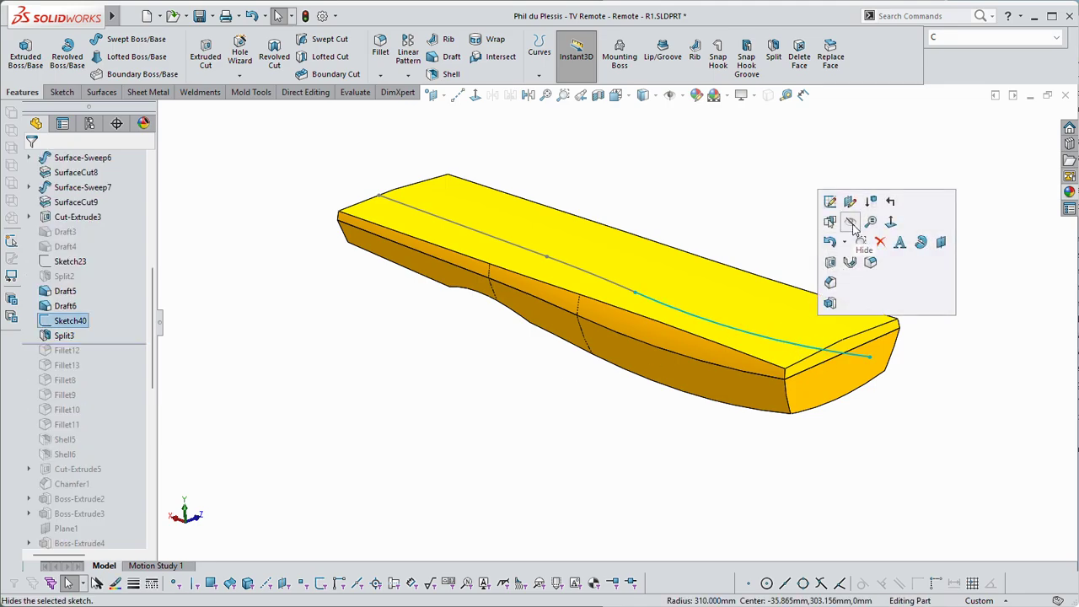
{"action": "left_click", "coordinate": [851, 222]}
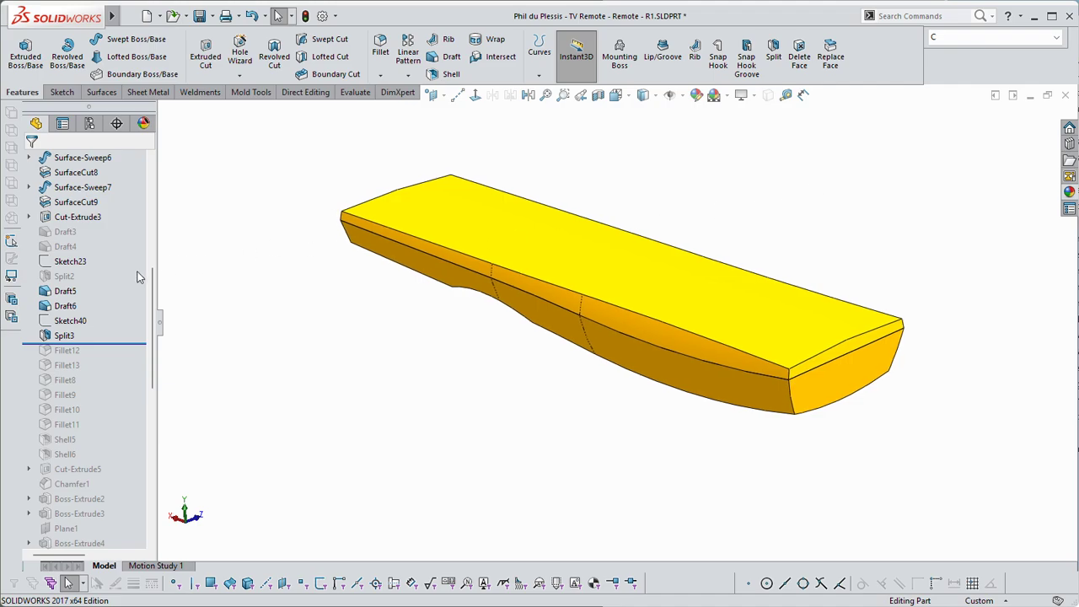
Try the Hide setting for Surface Bodies in the FeatureManager tree item options, restore it to Automatic and accept the options
{"action": "left_click_drag", "start_coordinate": [153, 278], "coordinate": [153, 168]}
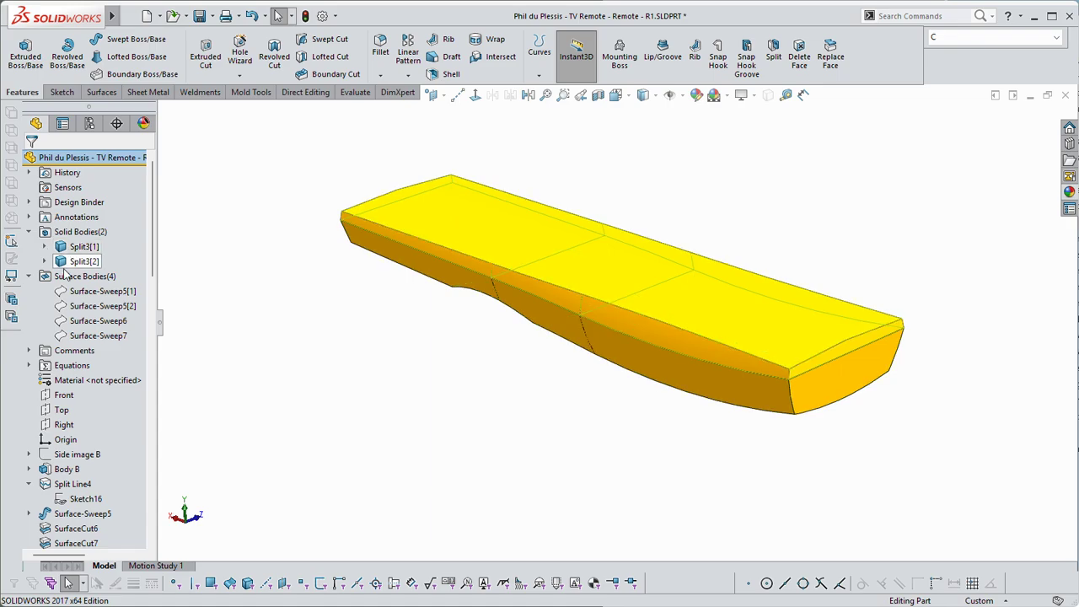
{"action": "right_click", "coordinate": [100, 162]}
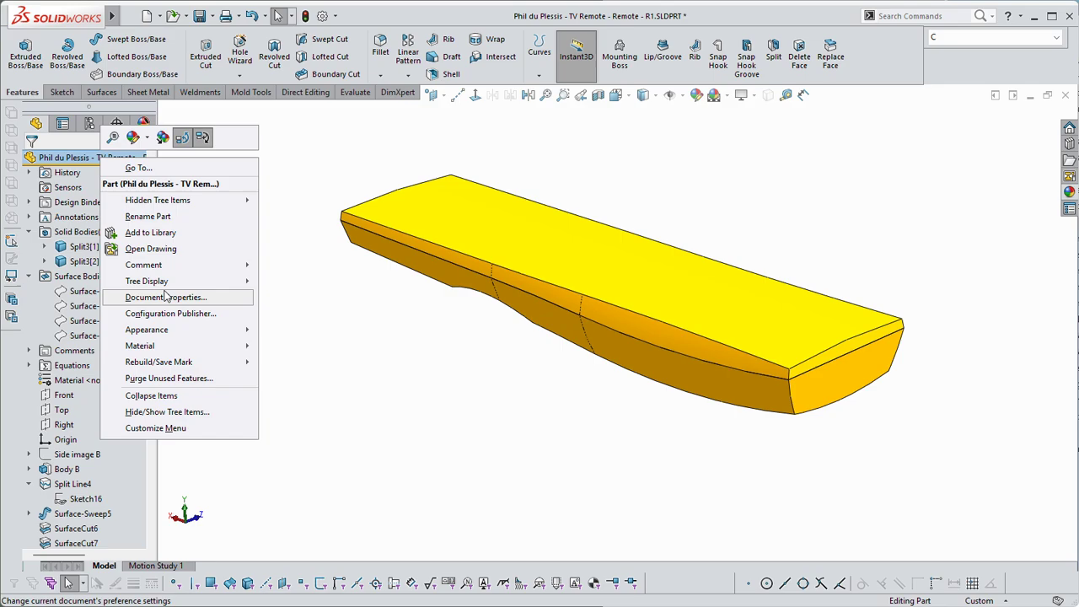
{"action": "mouse_move", "coordinate": [181, 202]}
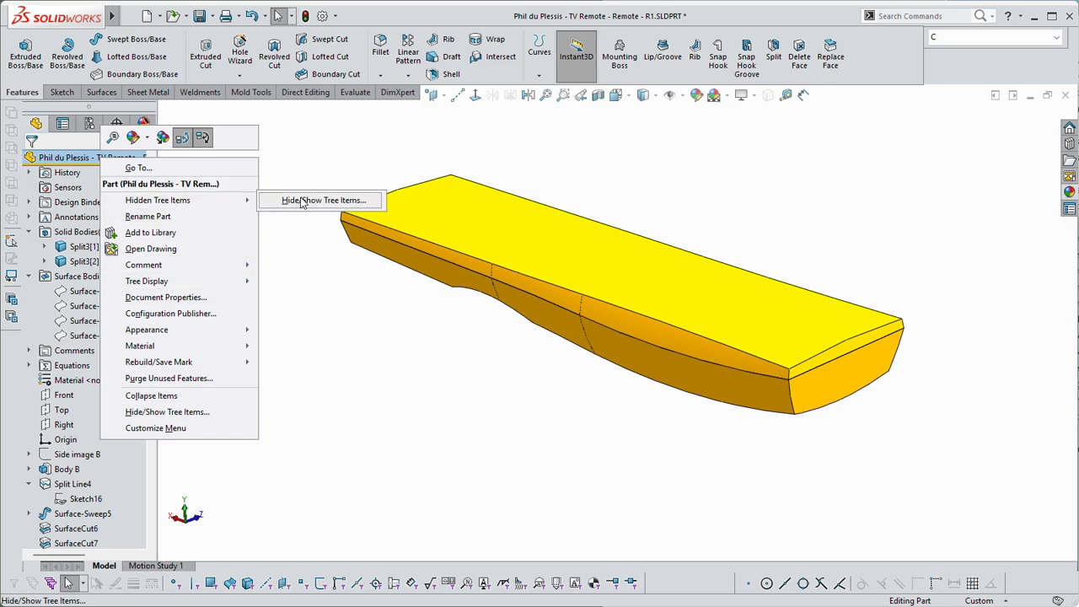
{"action": "left_click", "coordinate": [299, 200]}
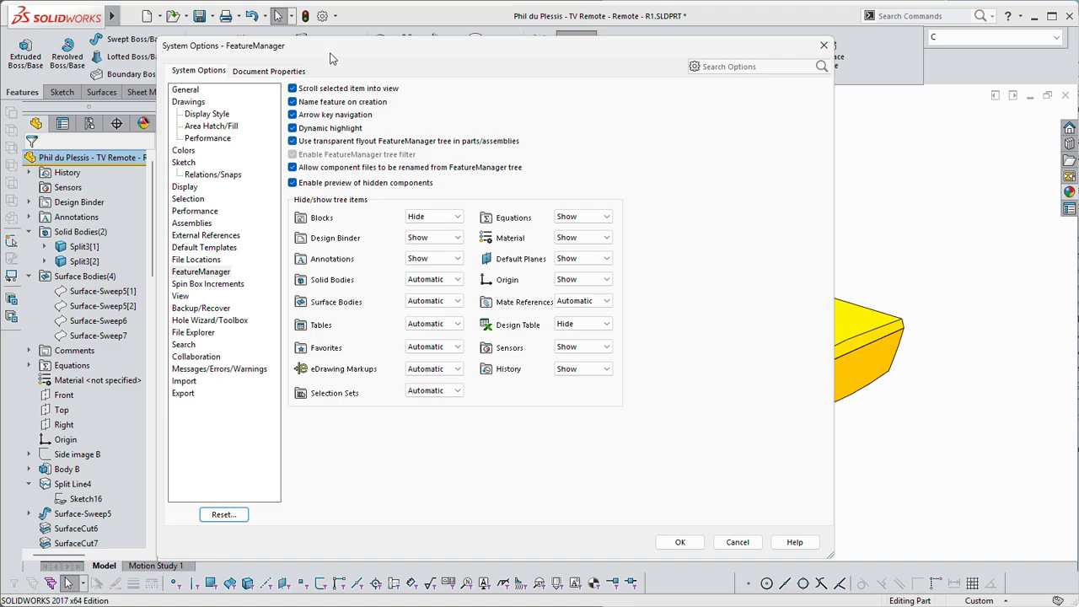
{"action": "left_click", "coordinate": [460, 301]}
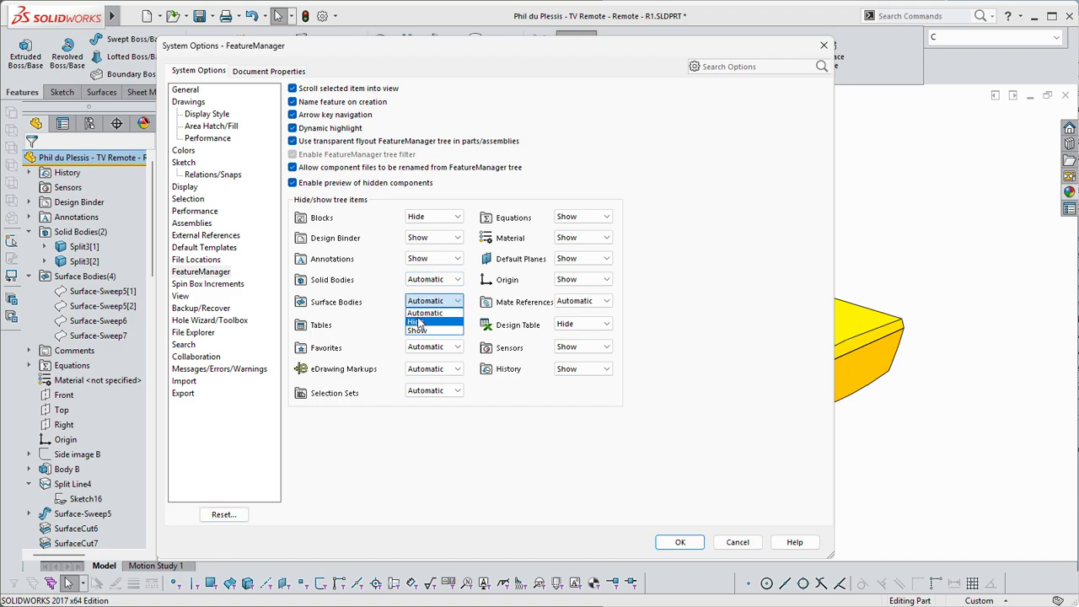
{"action": "left_click", "coordinate": [417, 322]}
{"action": "left_click", "coordinate": [428, 301]}
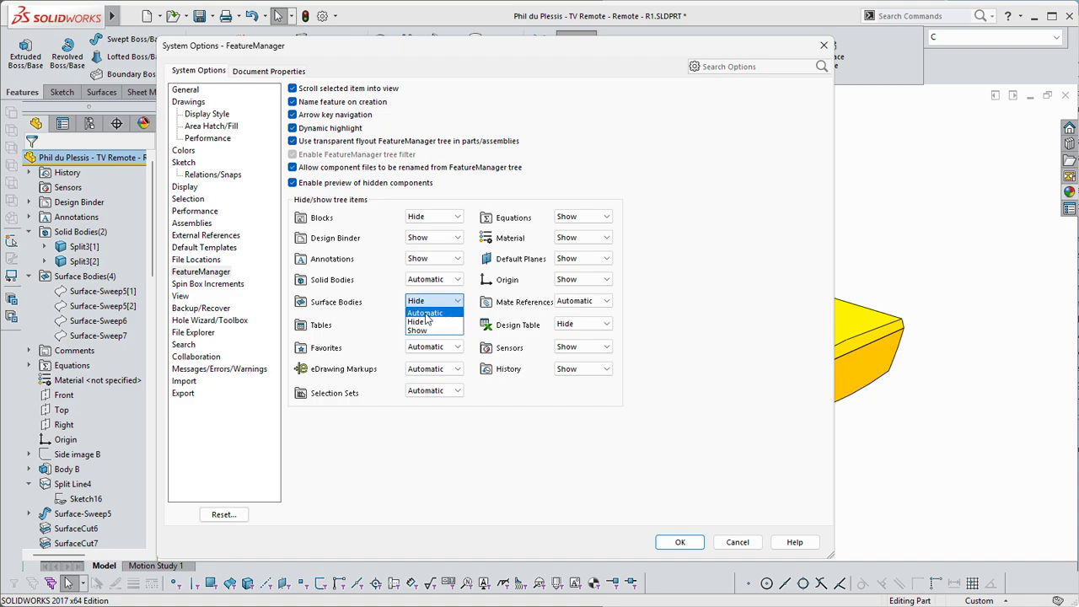
{"action": "left_click", "coordinate": [427, 314]}
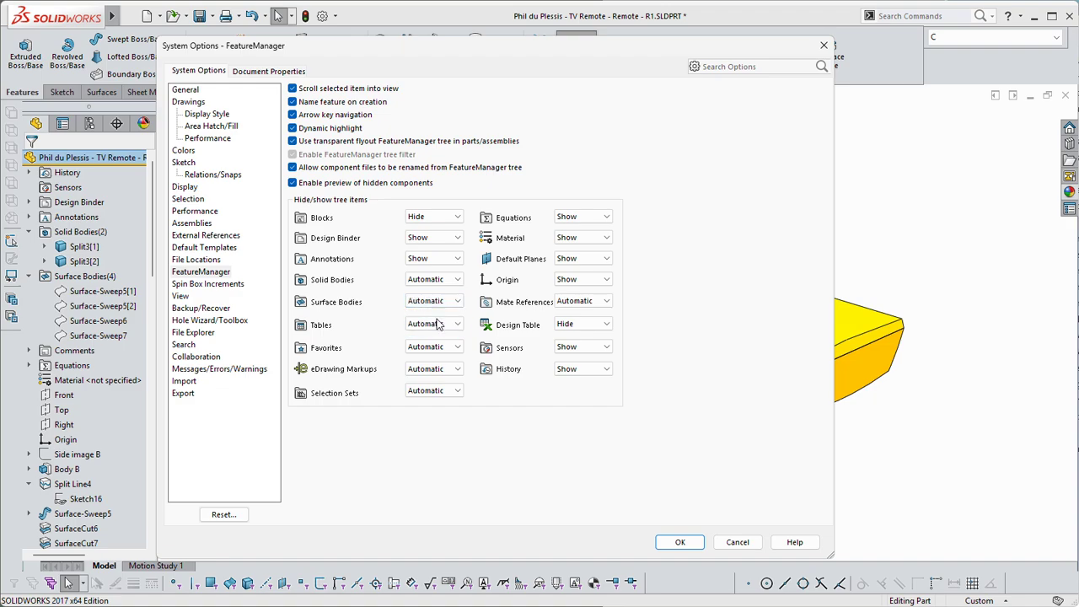
{"action": "left_click", "coordinate": [685, 539]}
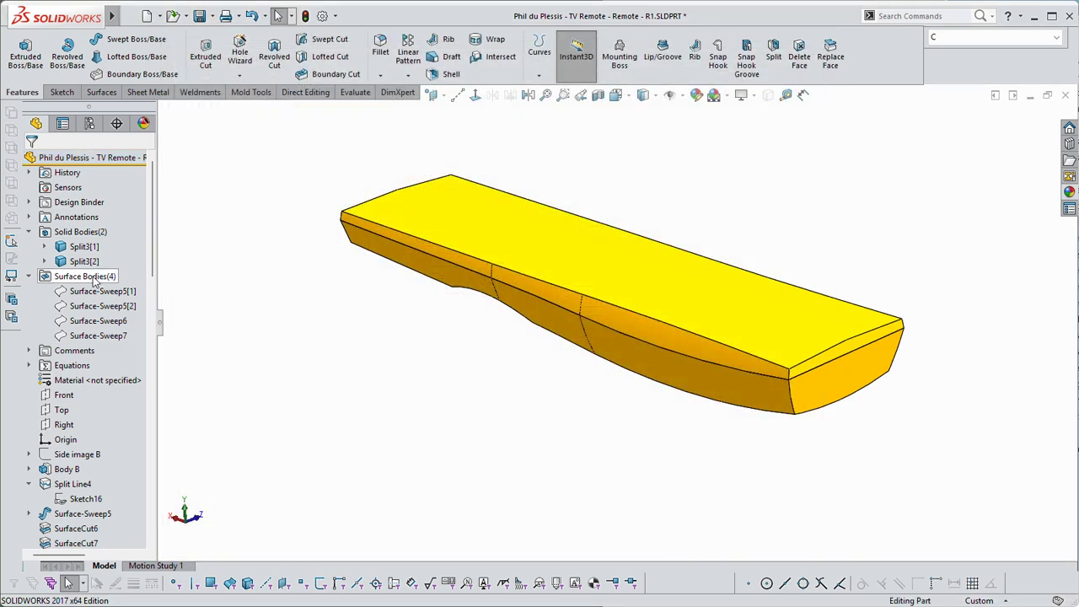
Highlight all surface bodies in the model for viewing, clear the selection and collapse the Surface Bodies folder
{"action": "left_click", "coordinate": [88, 278]}
{"action": "left_click", "coordinate": [105, 236]}
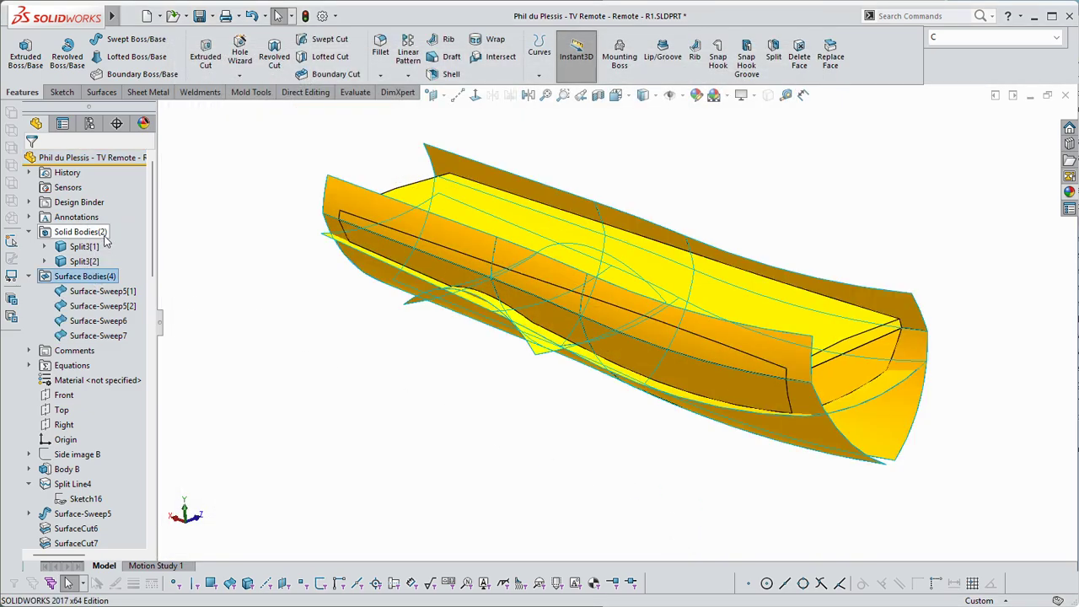
{"action": "left_click", "coordinate": [84, 276]}
{"action": "left_click", "coordinate": [97, 236]}
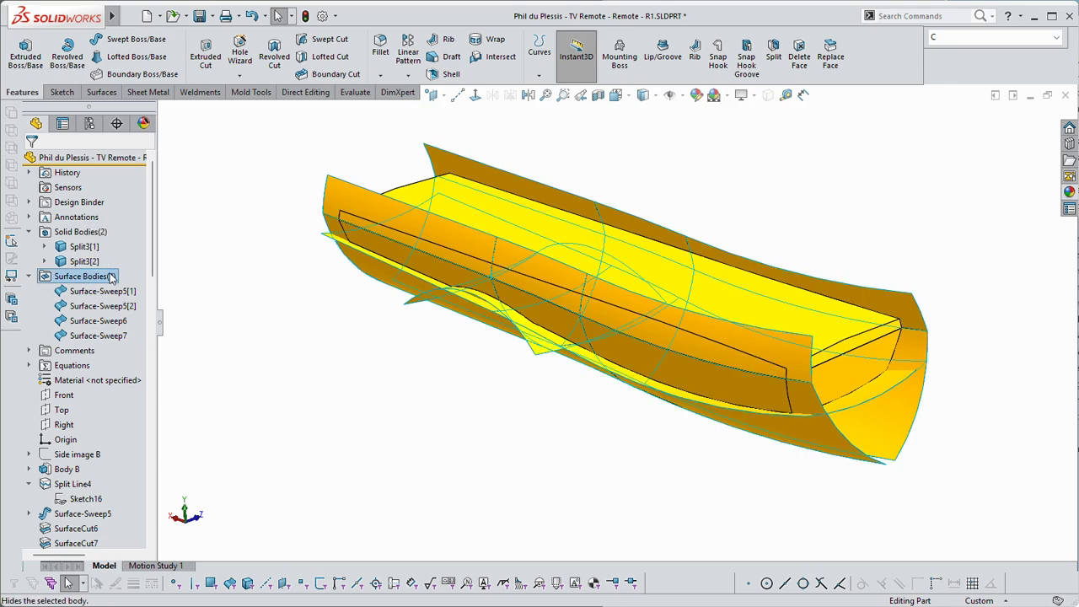
{"action": "left_click", "coordinate": [247, 267]}
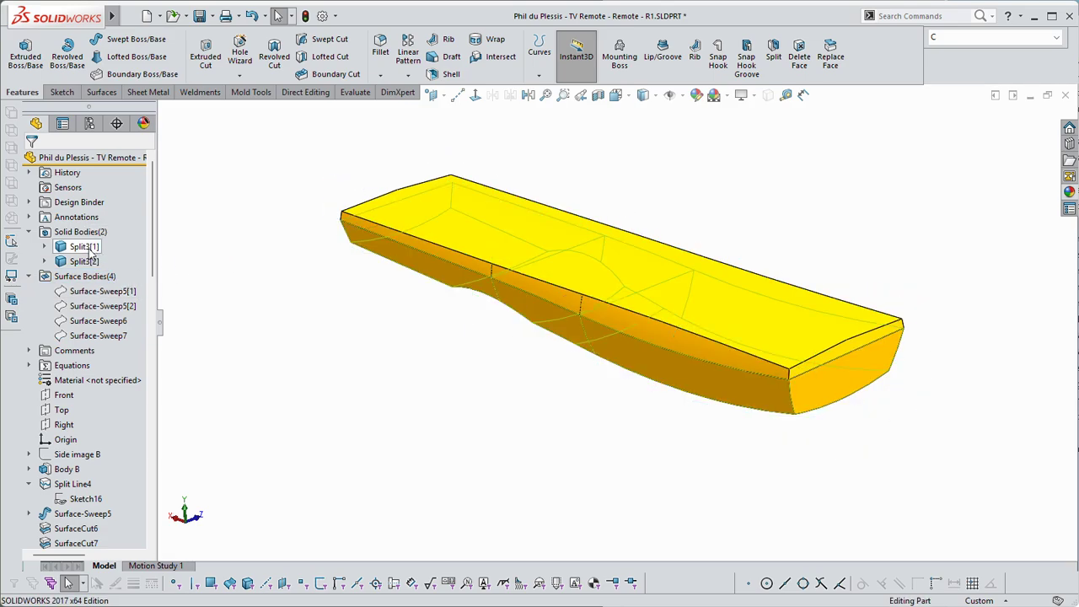
{"action": "left_click", "coordinate": [30, 277]}
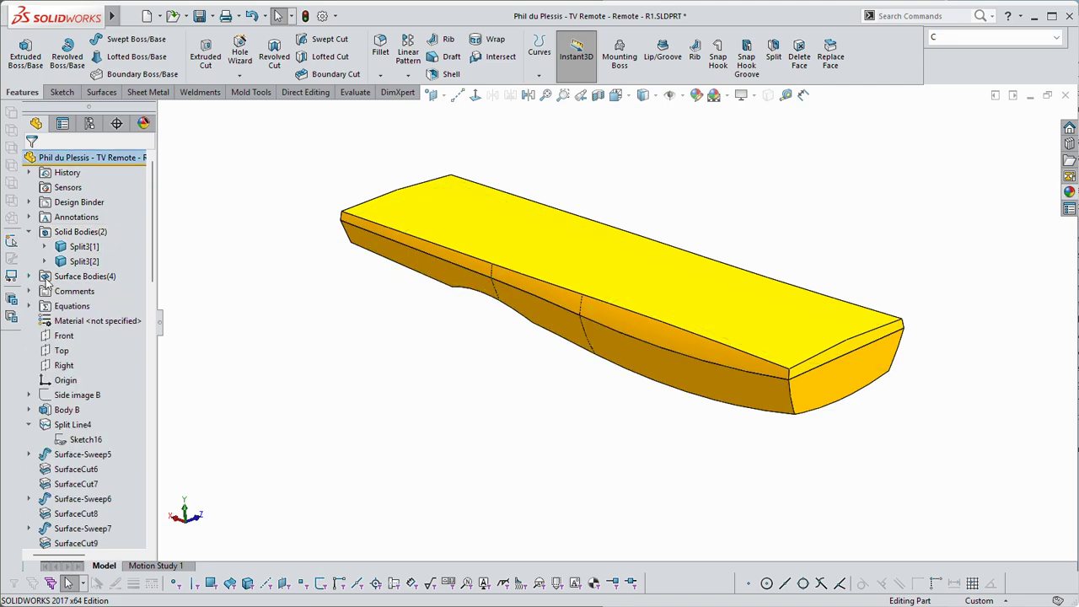
Rename the solid body Split3[1], the bottom half of the remote, as Lower
{"action": "left_click", "coordinate": [83, 248]}
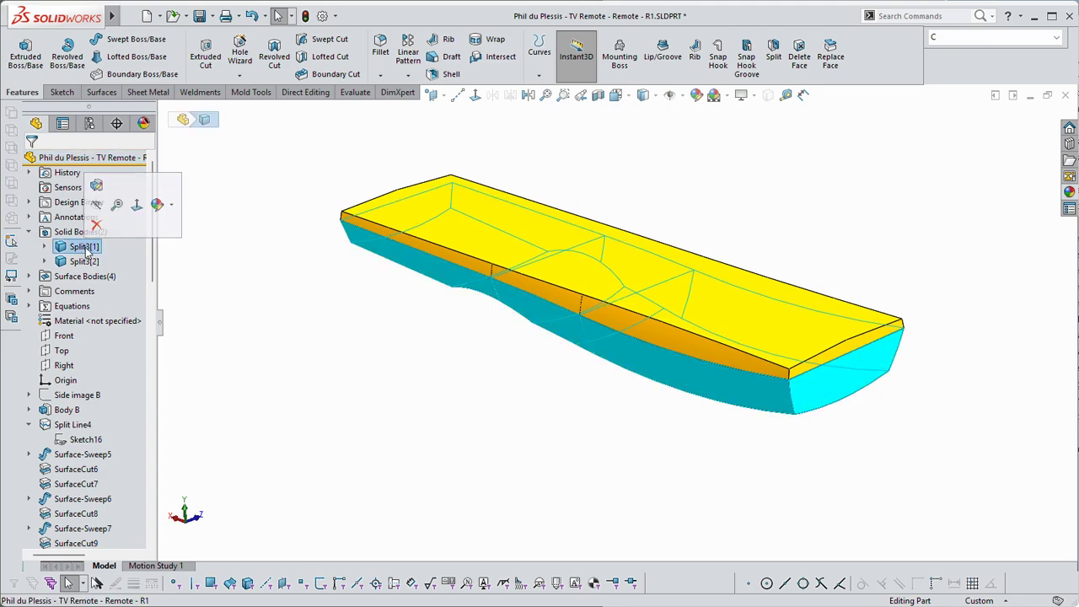
{"action": "left_click", "coordinate": [83, 246]}
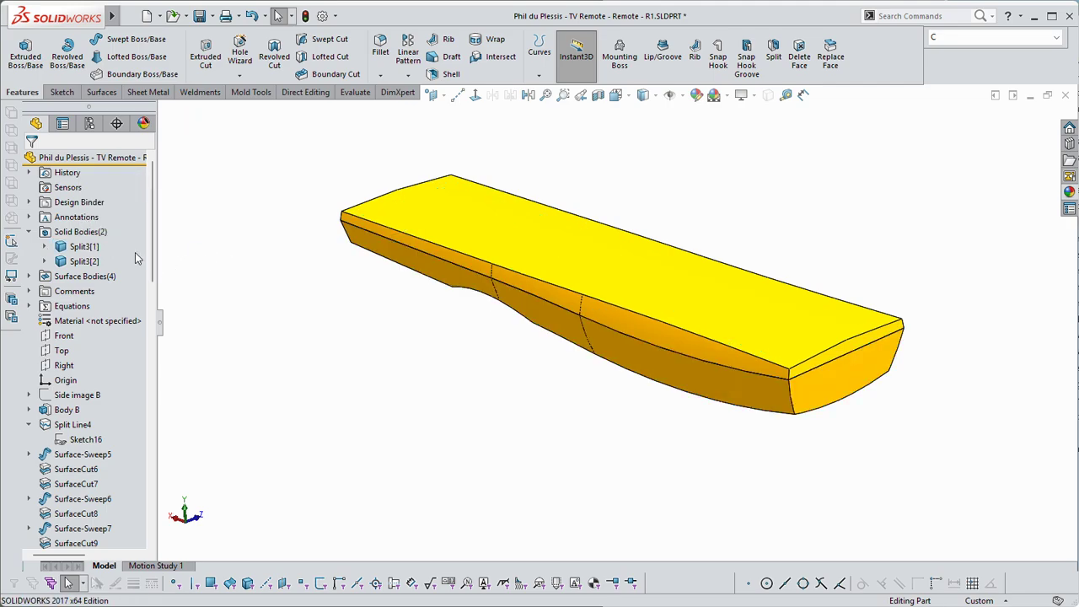
{"action": "left_click", "coordinate": [82, 247]}
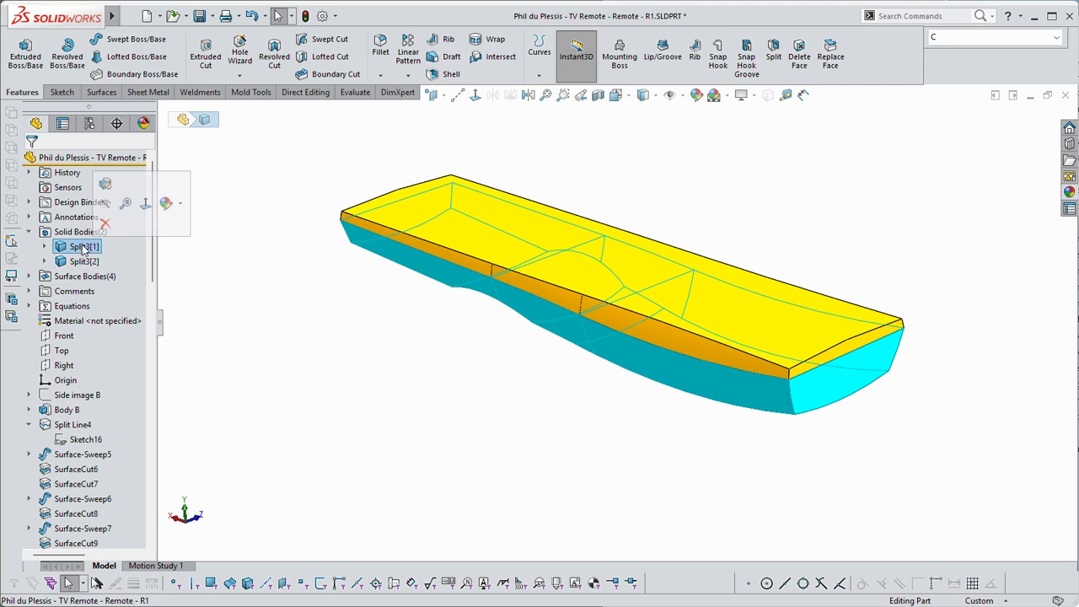
{"action": "left_click", "coordinate": [83, 246]}
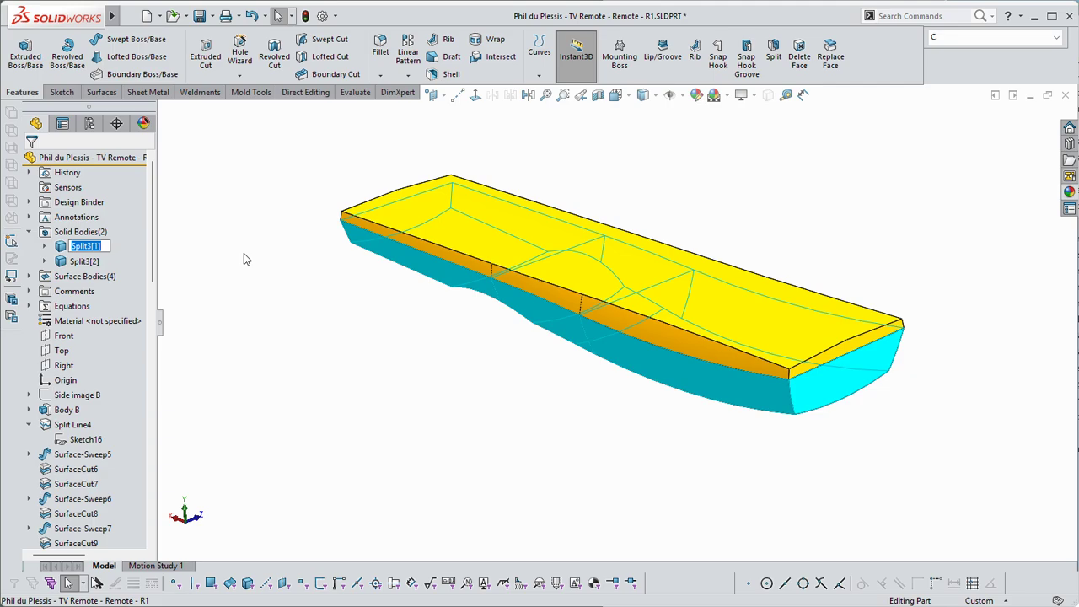
{"action": "type", "text": "Lower"}
{"action": "key", "text": "Return"}
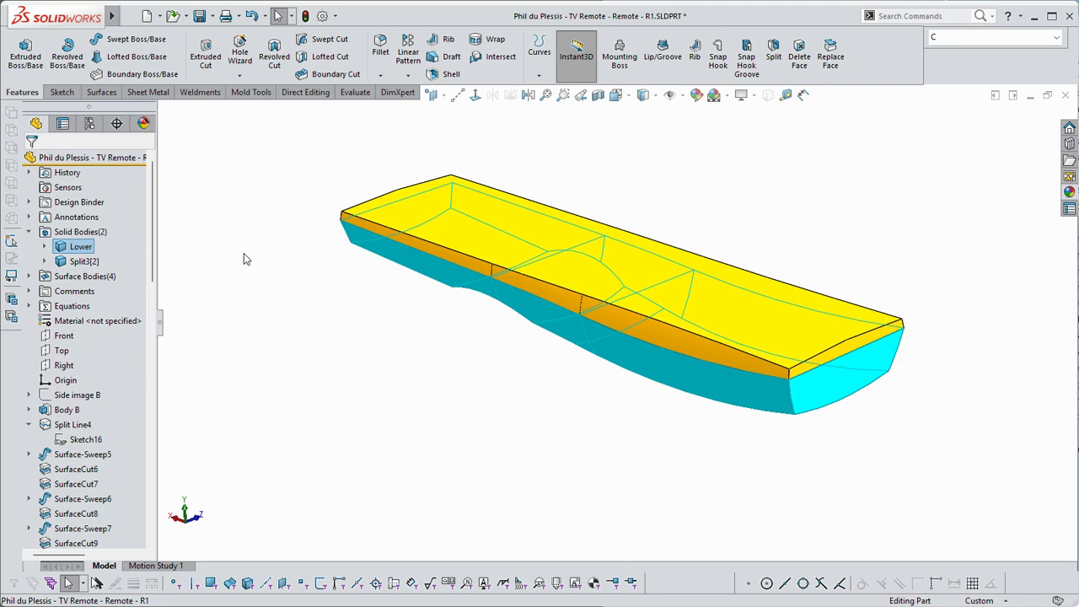
Rename the solid body Split3[2], the top half of the remote, as Upper
{"action": "left_click", "coordinate": [82, 262]}
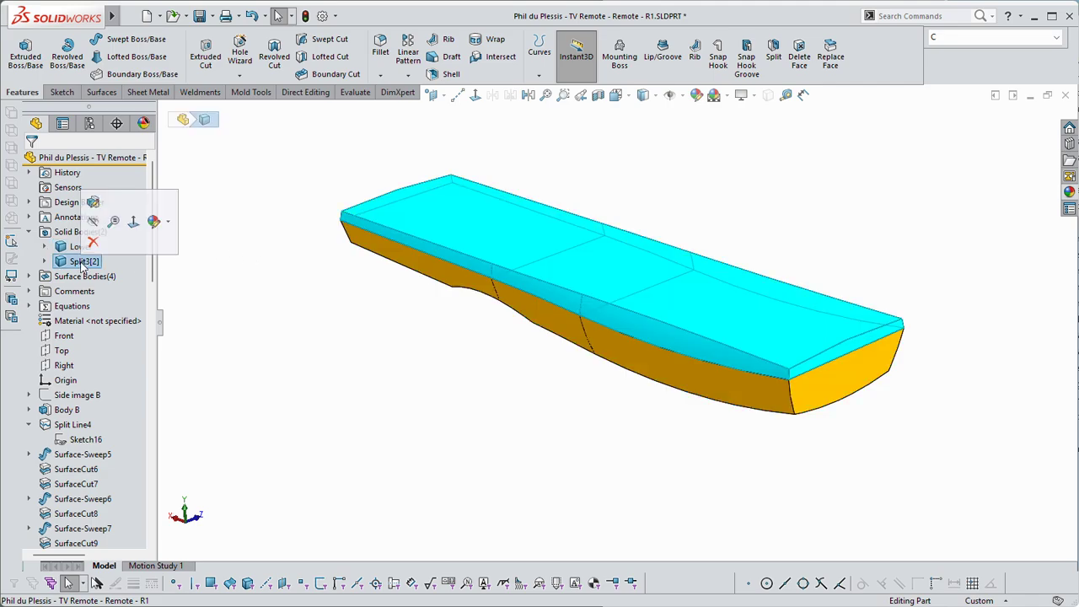
{"action": "left_click", "coordinate": [83, 263]}
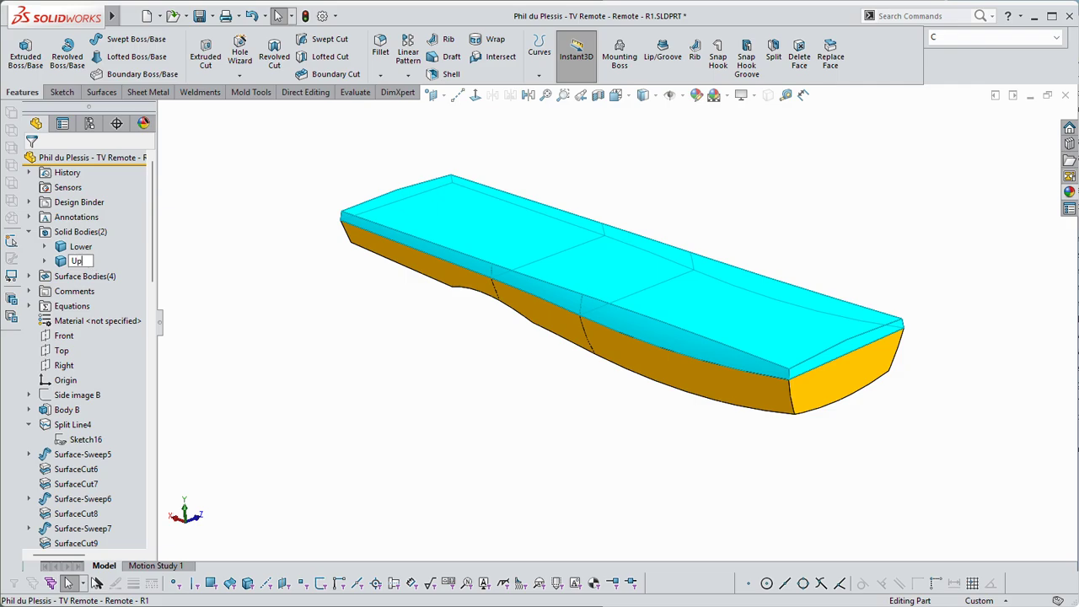
{"action": "key", "text": "Return"}
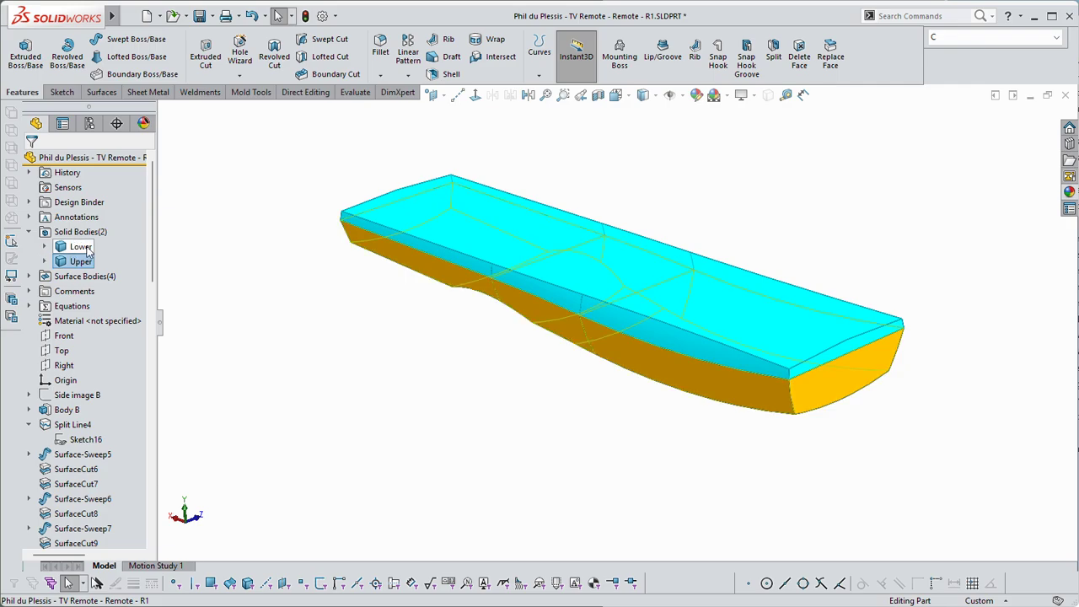
{"action": "left_click", "coordinate": [182, 263]}
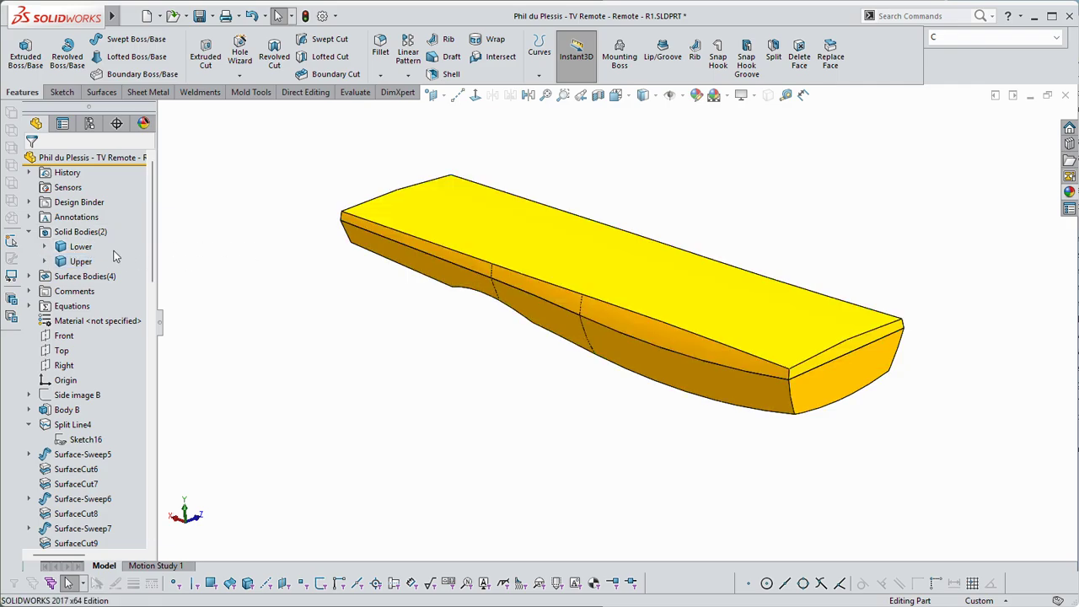
Highlight the Lower and Upper bodies in turn to check which half each name covers
{"action": "left_click", "coordinate": [85, 247]}
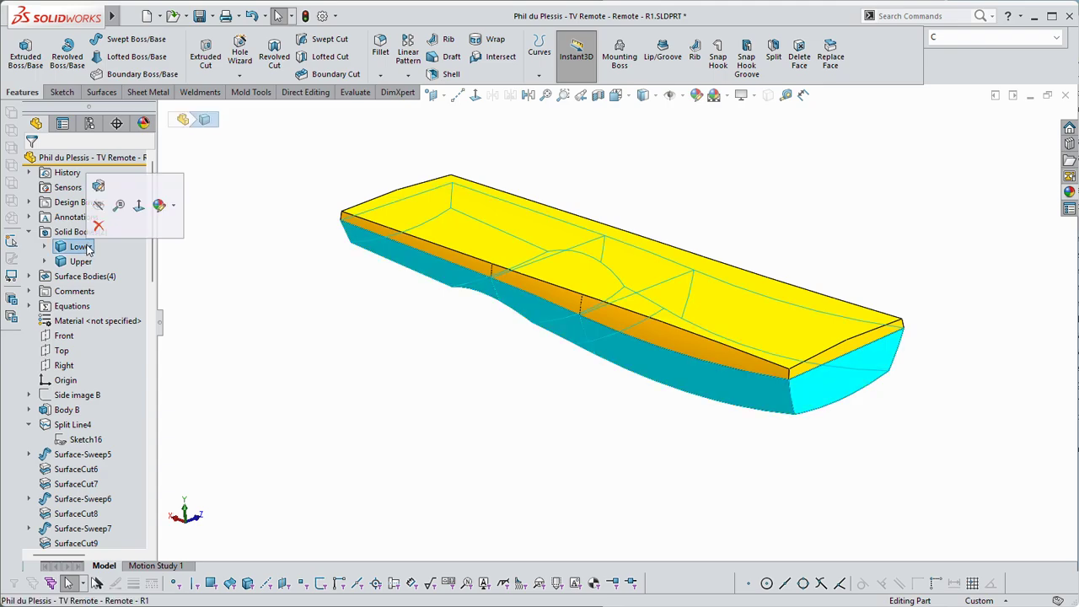
{"action": "left_click", "coordinate": [172, 266]}
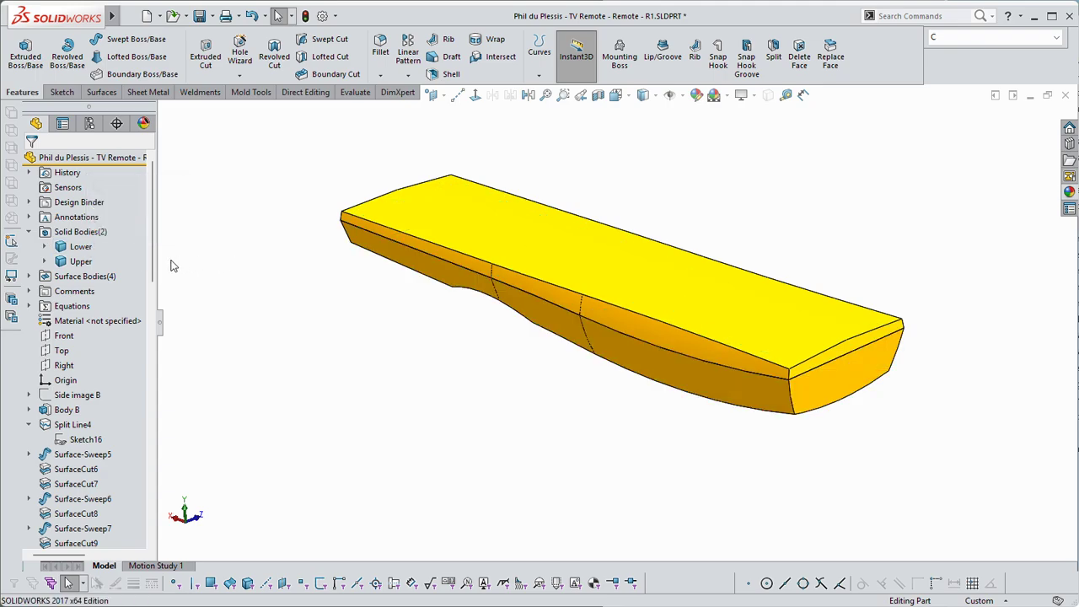
{"action": "left_click", "coordinate": [80, 261]}
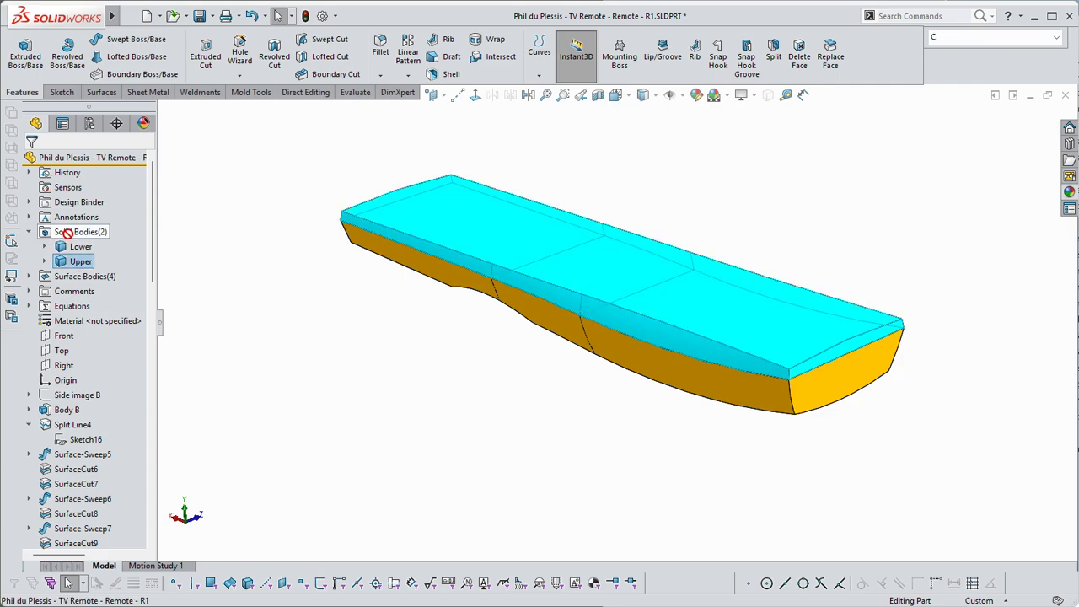
{"action": "left_click", "coordinate": [80, 262], "text": "ctrl"}
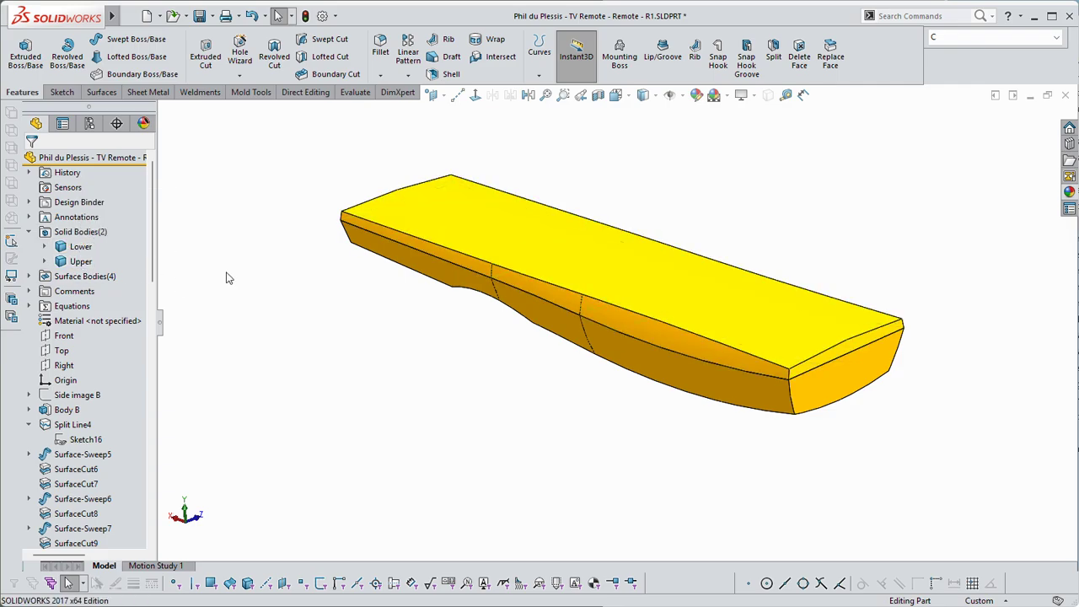
Roll the feature history forward past Fillet12 and Fillet13 so both fillets rebuild on the remote body
{"action": "middle_click_drag", "start_coordinate": [735, 356], "coordinate": [336, 312]}
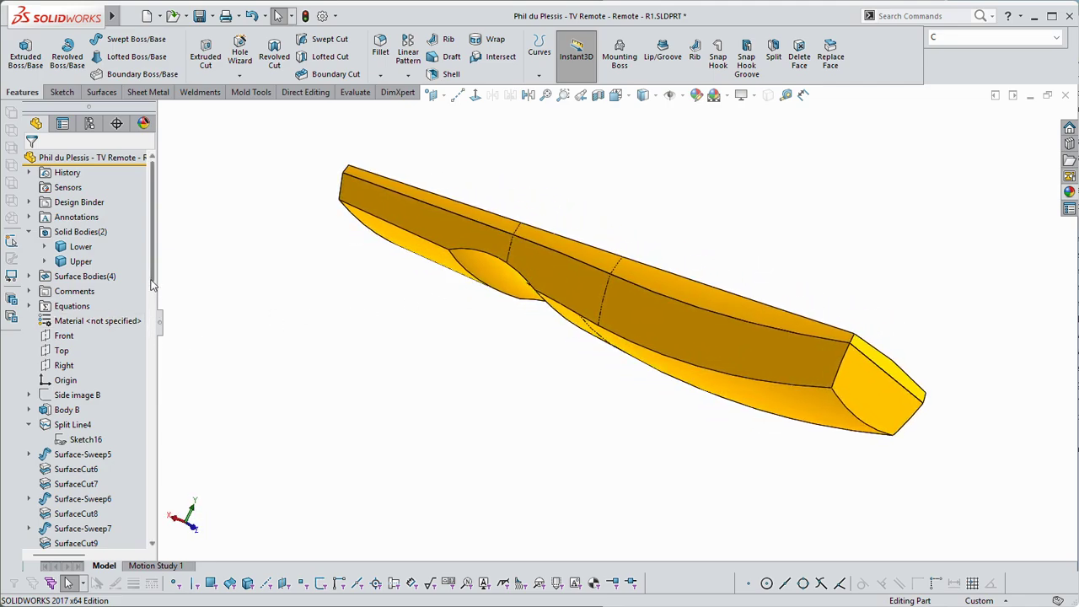
{"action": "left_click_drag", "start_coordinate": [154, 285], "coordinate": [156, 389]}
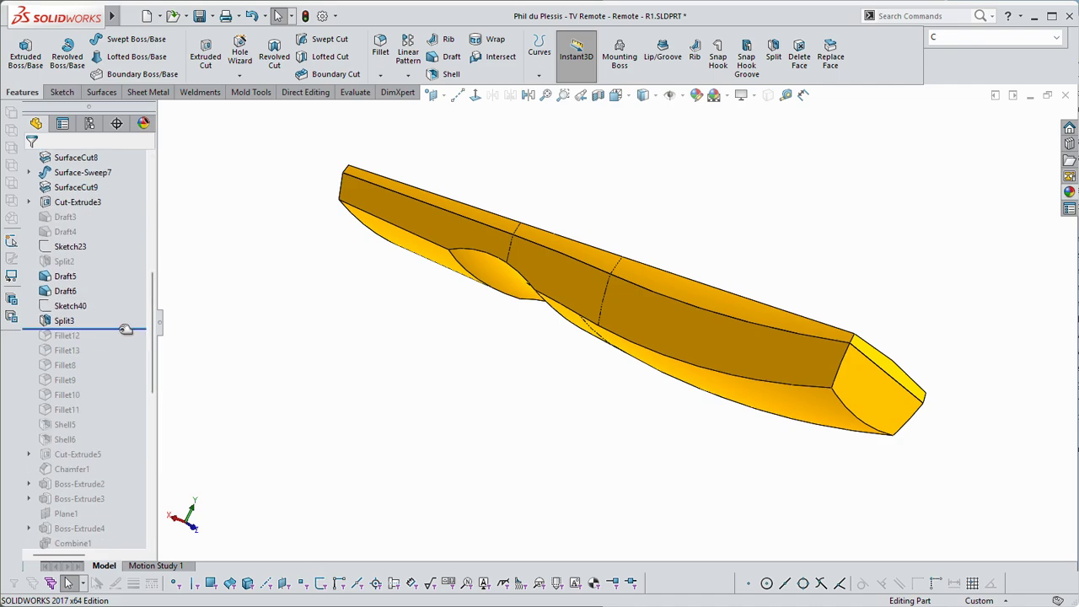
{"action": "left_click_drag", "start_coordinate": [122, 329], "coordinate": [121, 351]}
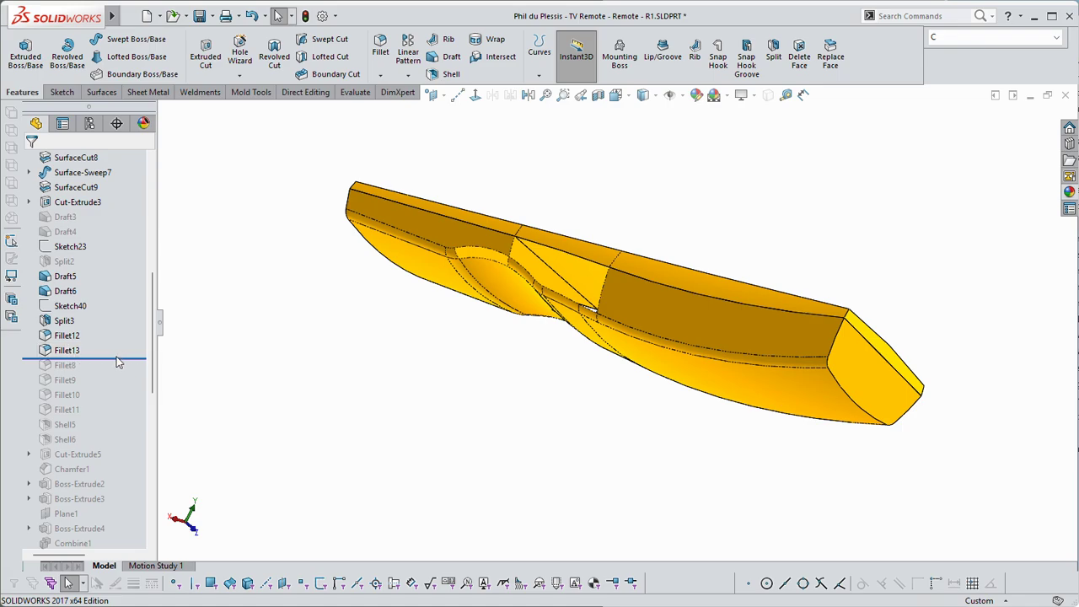
Hide the Upper solid body to examine the Lower half by itself, and show the Upper body again
{"action": "mouse_move", "coordinate": [415, 389]}
{"action": "middle_mouse_down"}
{"action": "mouse_move", "coordinate": [778, 344]}
{"action": "mouse_move", "coordinate": [650, 329]}
{"action": "mouse_move", "coordinate": [635, 312]}
{"action": "mouse_move", "coordinate": [615, 318]}
{"action": "mouse_move", "coordinate": [540, 292]}
{"action": "mouse_move", "coordinate": [142, 293]}
{"action": "middle_mouse_up"}
{"action": "scroll", "coordinate": [126, 253], "scroll_direction": "up", "scroll_amount": 8}
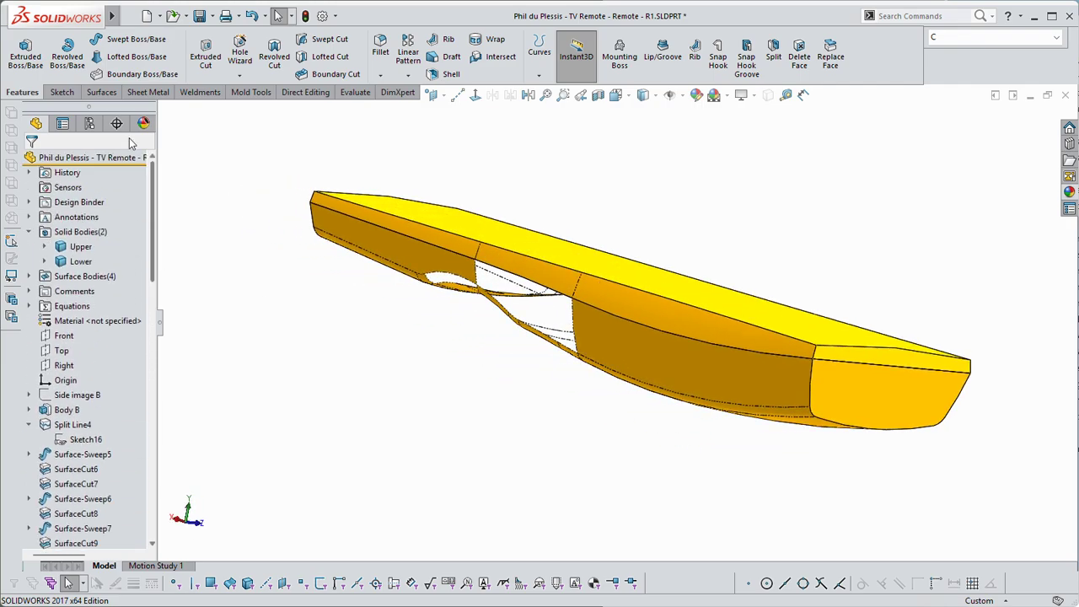
{"action": "left_click", "coordinate": [81, 246]}
{"action": "left_click", "coordinate": [102, 207]}
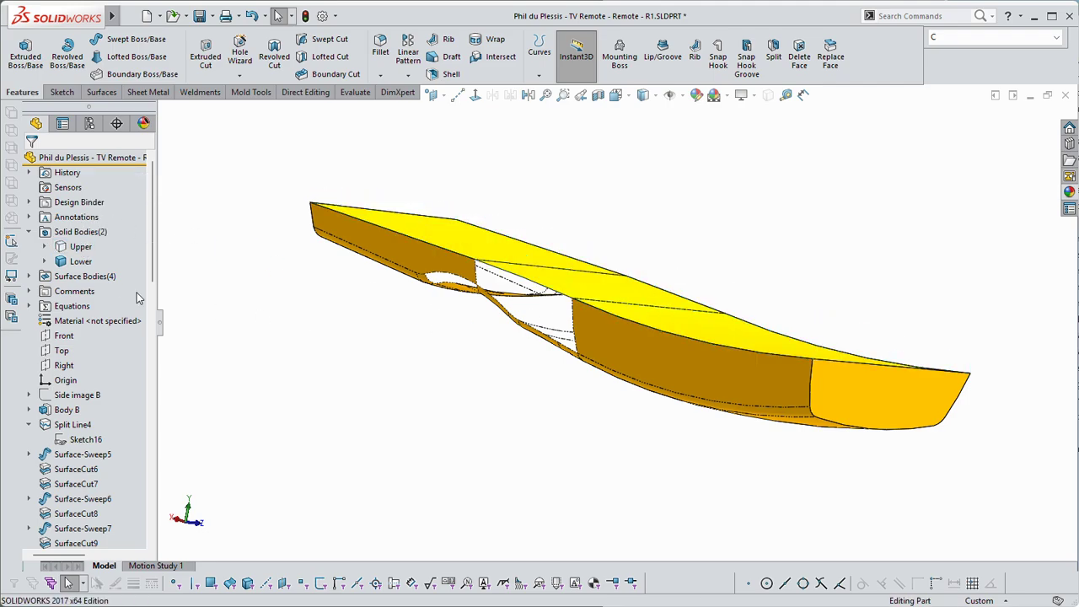
{"action": "left_click", "coordinate": [81, 246]}
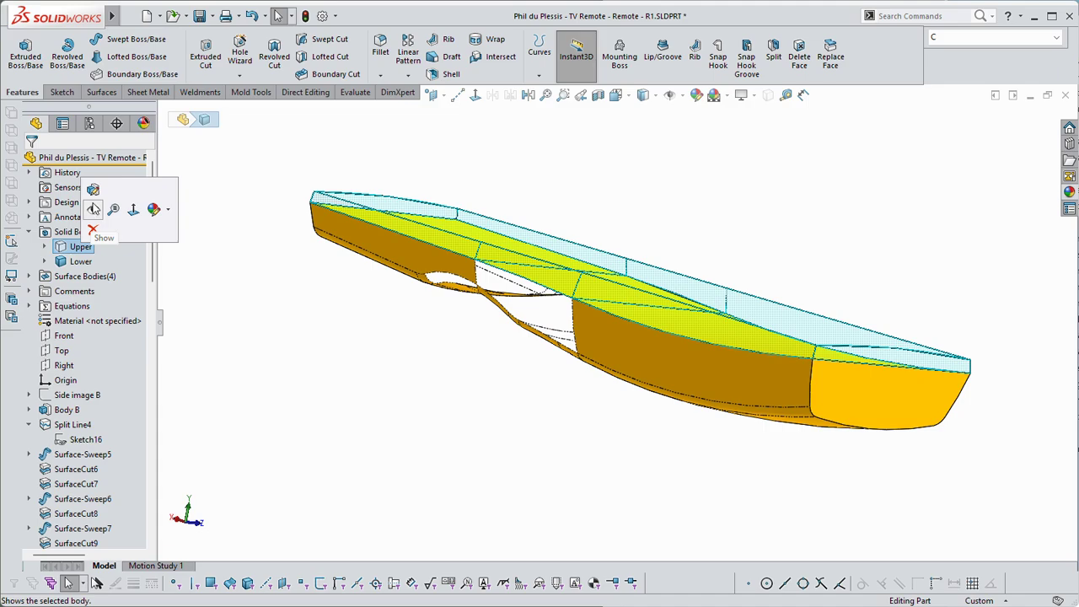
{"action": "left_click", "coordinate": [93, 211]}
Start a symmetric fillet on the Lower body's end-face edge opposite the finger groove, with tangent propagation and a 2.2 mm radius
{"action": "middle_click_drag", "start_coordinate": [785, 393], "coordinate": [723, 340]}
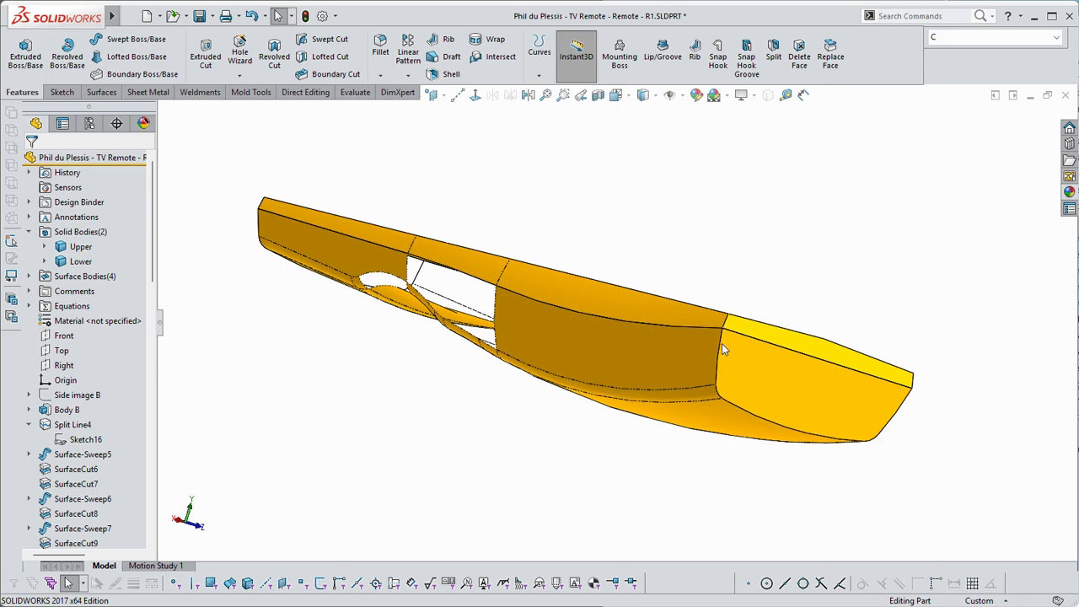
{"action": "right_click", "coordinate": [729, 150]}
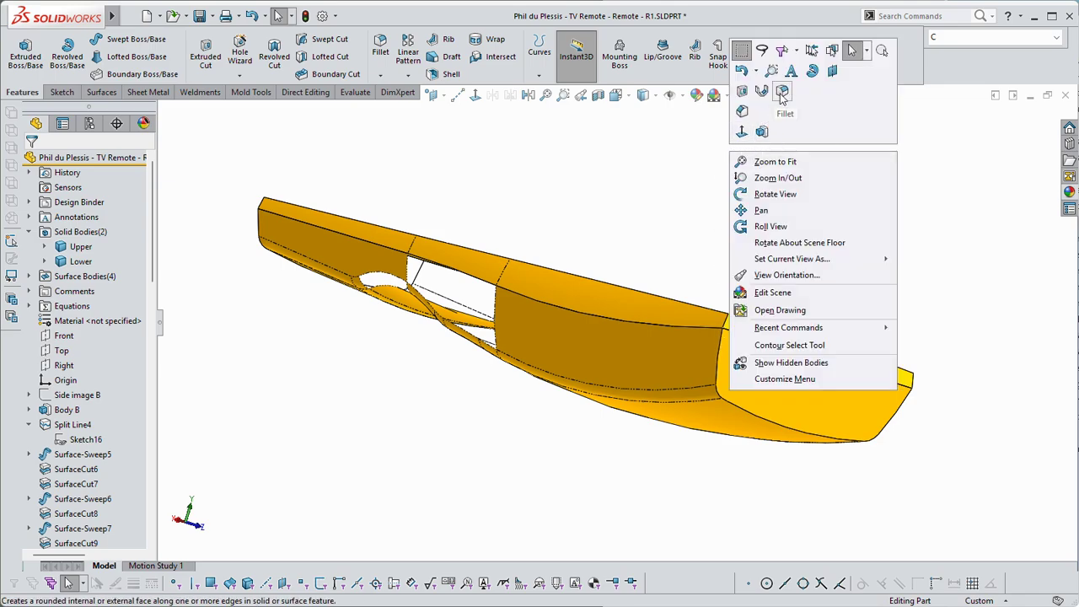
{"action": "left_click", "coordinate": [783, 93]}
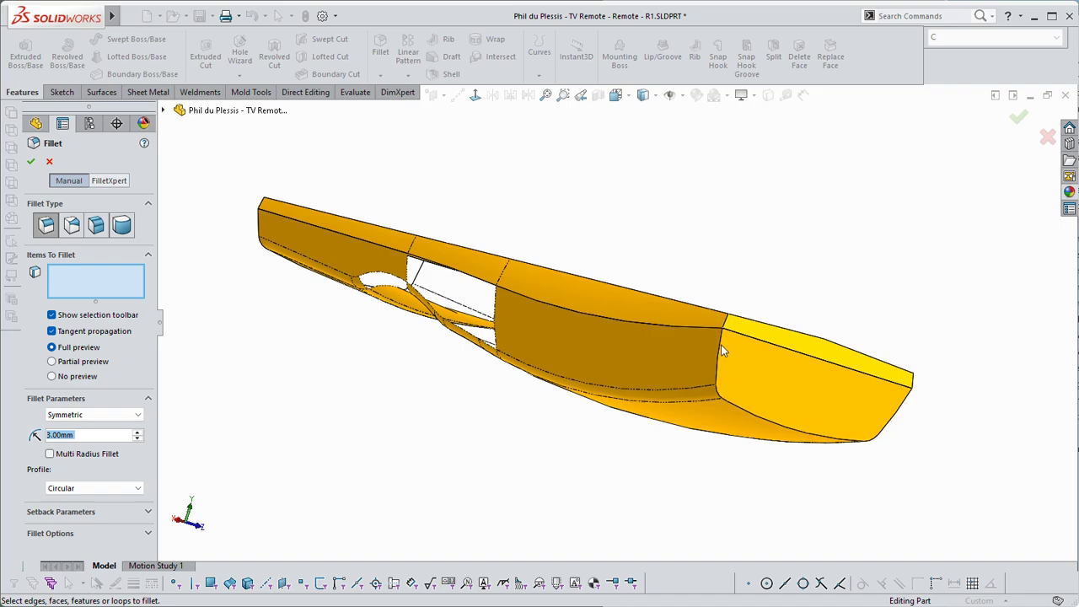
{"action": "left_click", "coordinate": [721, 345]}
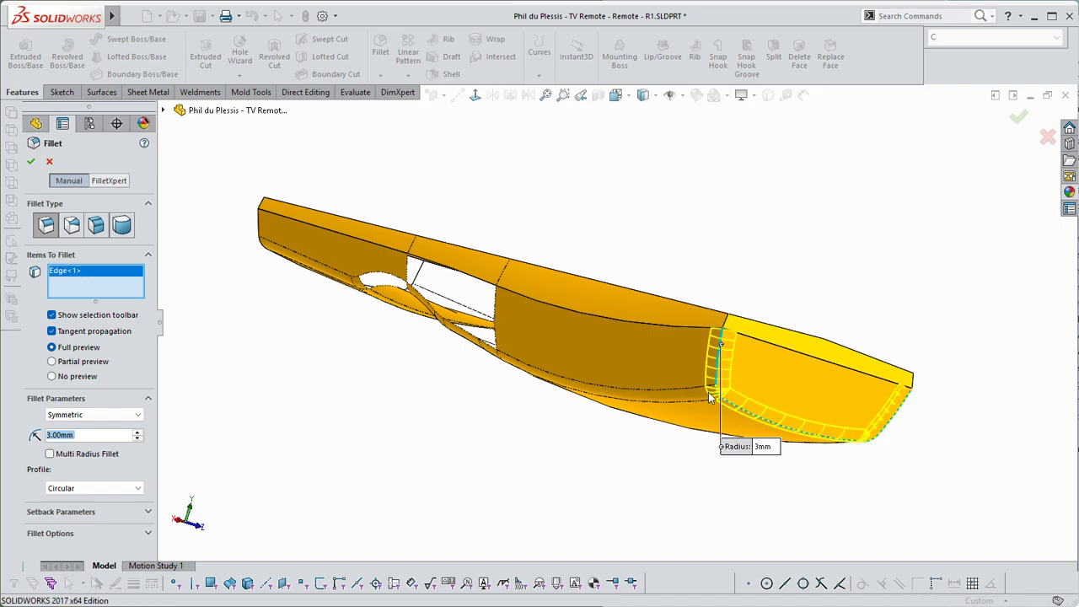
{"action": "middle_click_drag", "start_coordinate": [709, 393], "coordinate": [689, 367]}
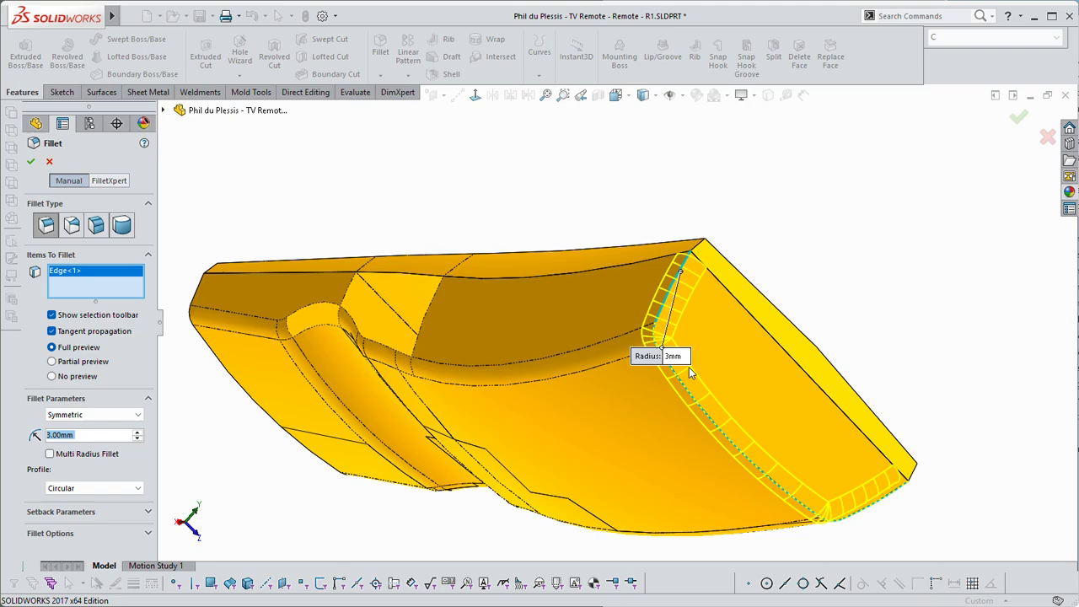
{"action": "scroll", "coordinate": [689, 367], "scroll_direction": "down", "scroll_amount": 5}
{"action": "left_click_drag", "start_coordinate": [681, 384], "coordinate": [830, 159]}
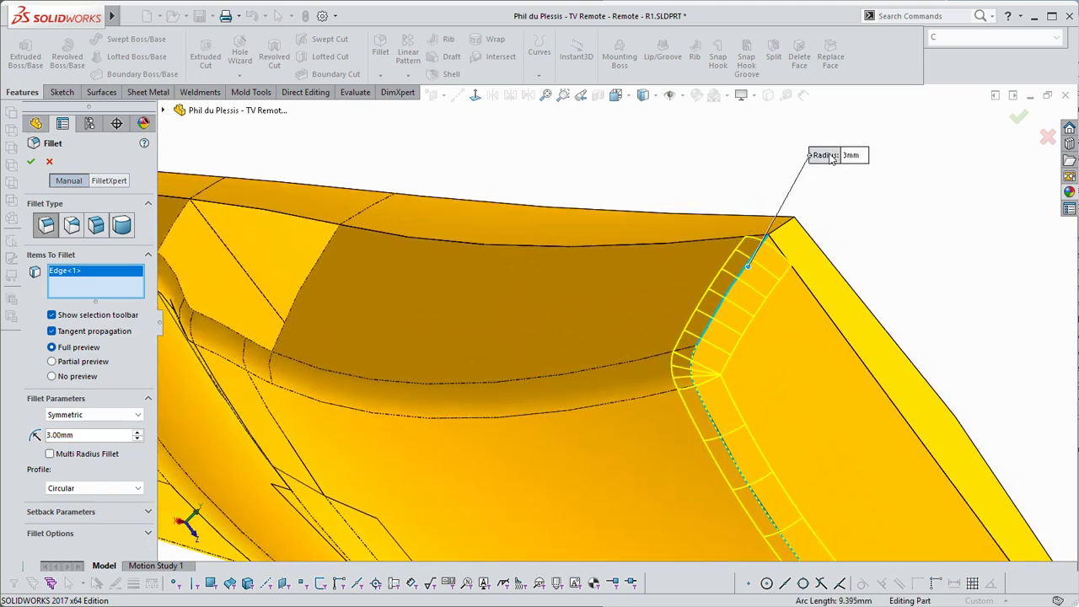
{"action": "middle_click_drag", "start_coordinate": [830, 158], "coordinate": [664, 348]}
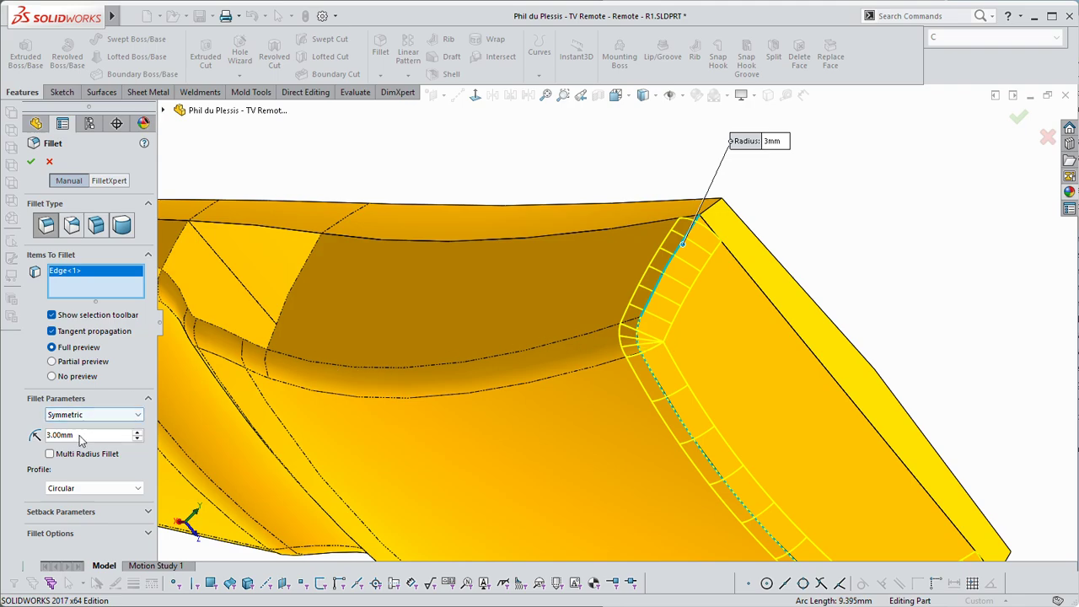
{"action": "left_click_drag", "start_coordinate": [81, 435], "coordinate": [37, 436]}
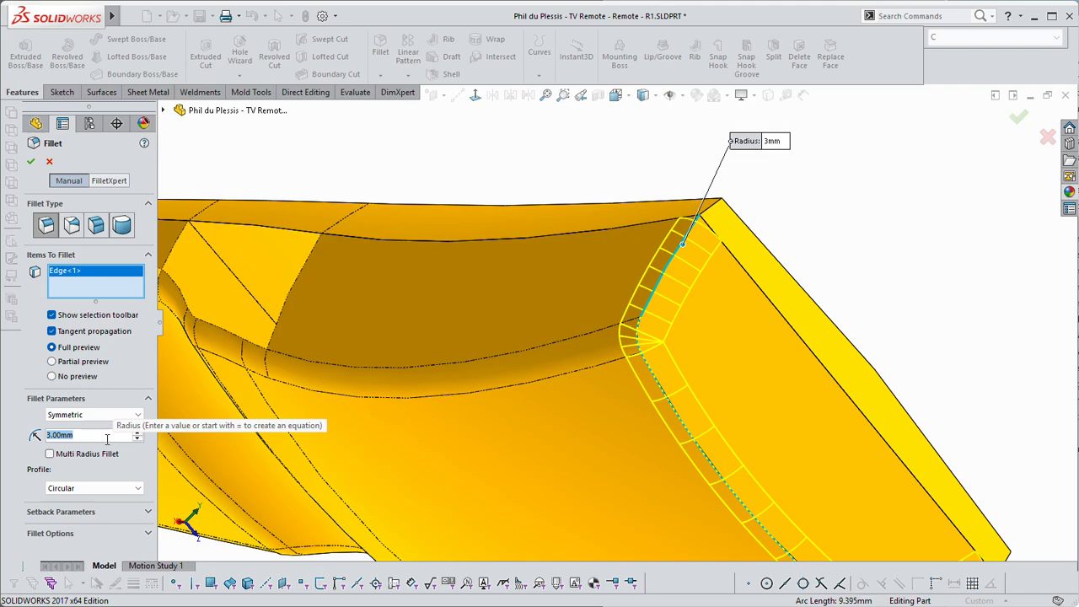
{"action": "type", "text": "2"}
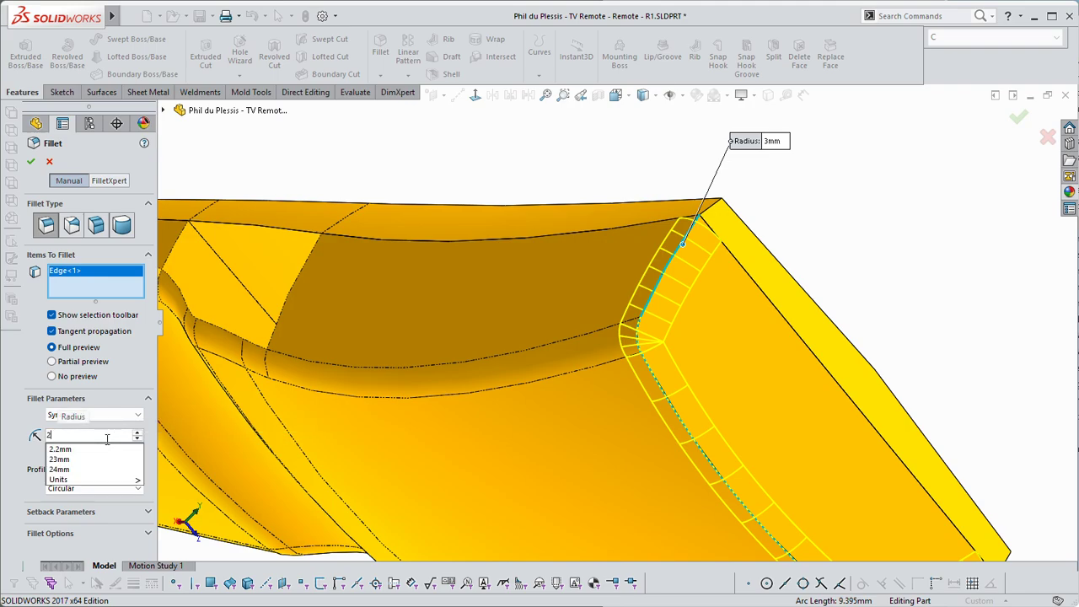
{"action": "type", "text": "."}
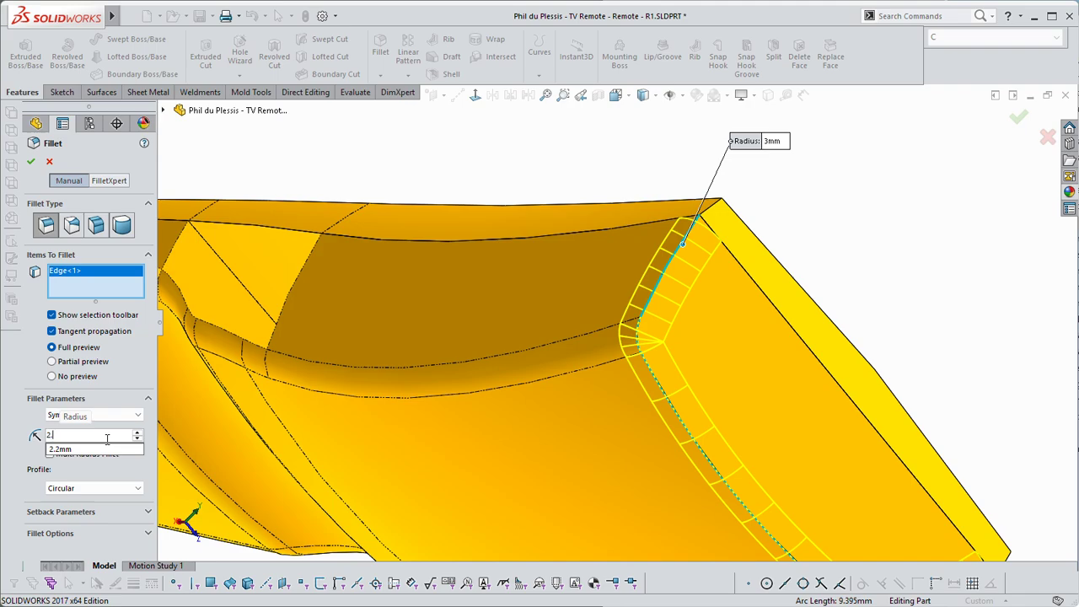
{"action": "type", "text": "2"}
{"action": "key", "text": "Return"}
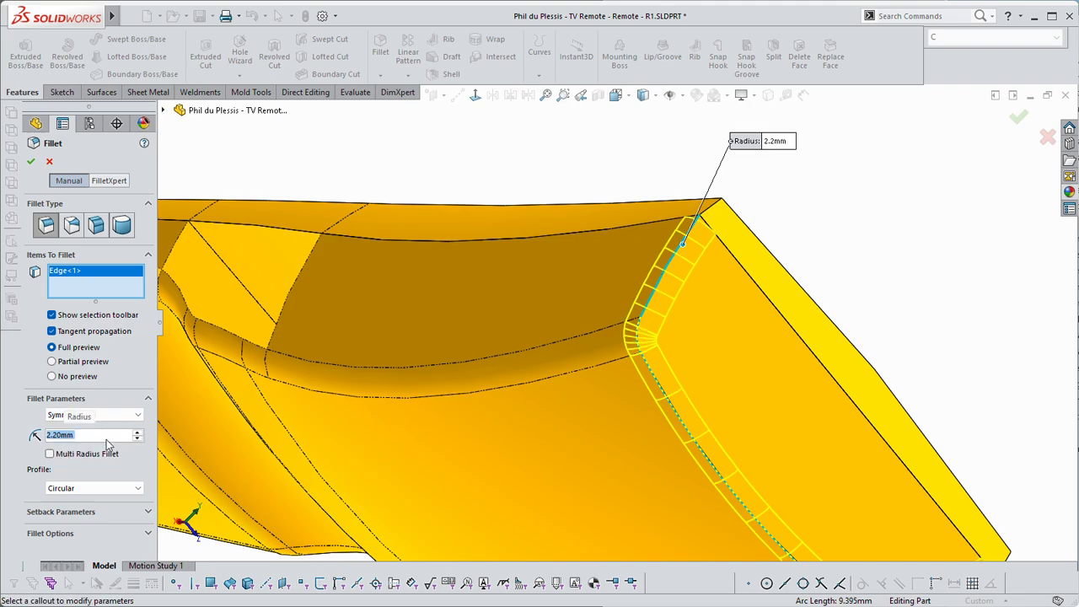
Add the matching end-face edge at the Lower body's finger-groove end to the fillet and complete it
{"action": "middle_click_drag", "start_coordinate": [206, 431], "coordinate": [493, 256]}
{"action": "scroll", "coordinate": [513, 268], "scroll_direction": "down", "scroll_amount": 4}
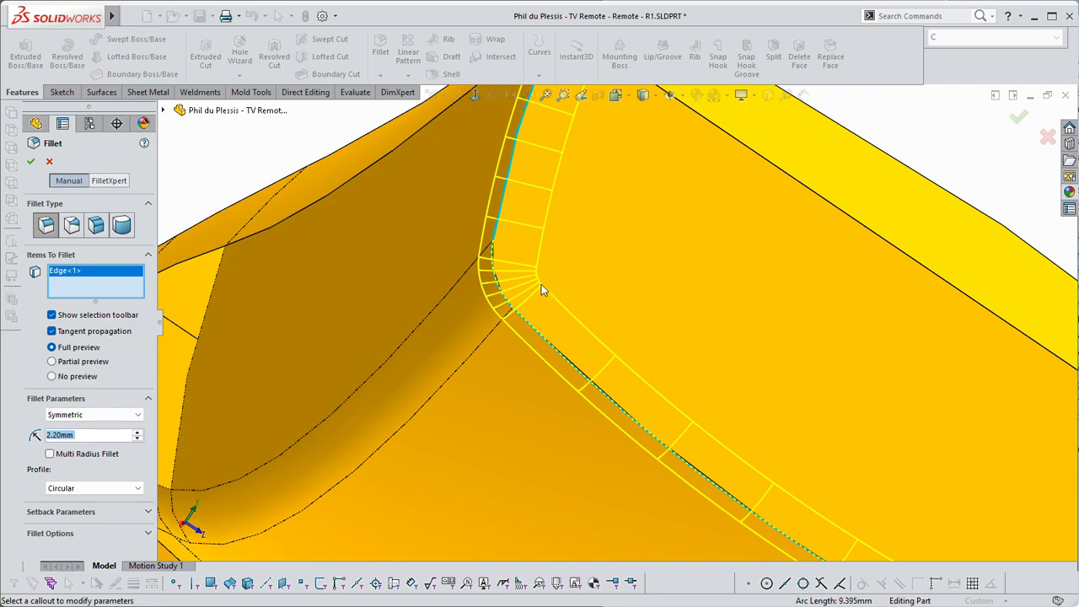
{"action": "middle_click_drag", "start_coordinate": [534, 279], "coordinate": [586, 193]}
{"action": "scroll", "coordinate": [475, 279], "scroll_direction": "up", "scroll_amount": 4}
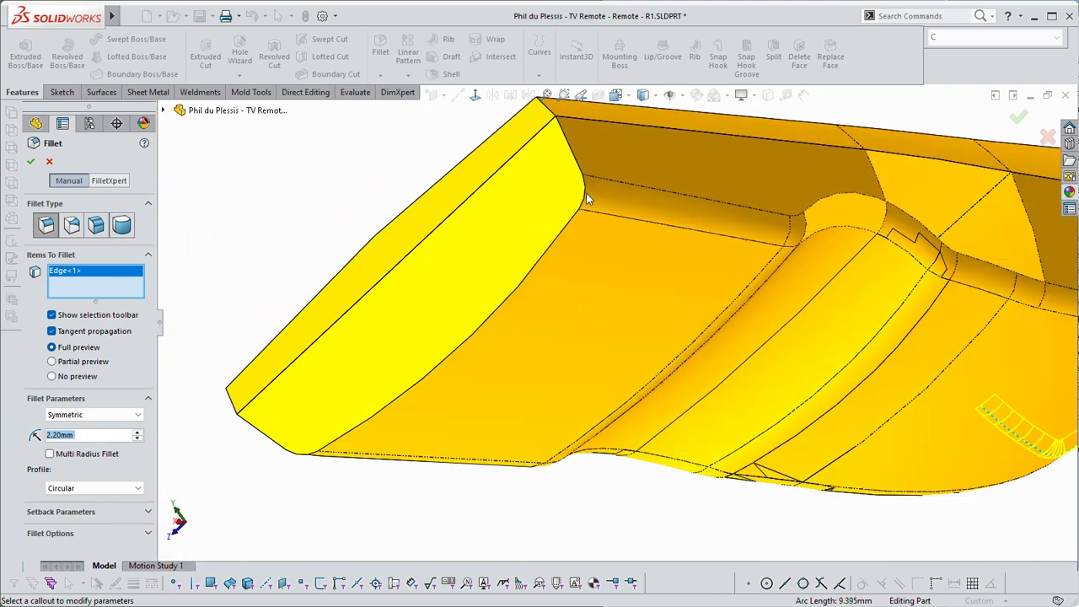
{"action": "left_click", "coordinate": [571, 147]}
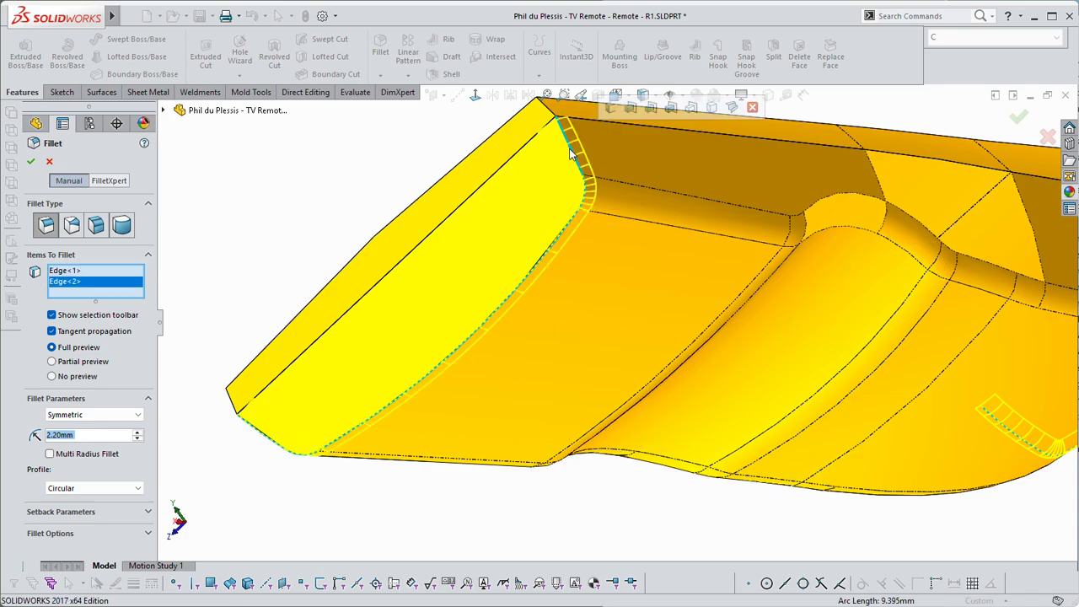
{"action": "middle_click_drag", "start_coordinate": [571, 147], "coordinate": [618, 277]}
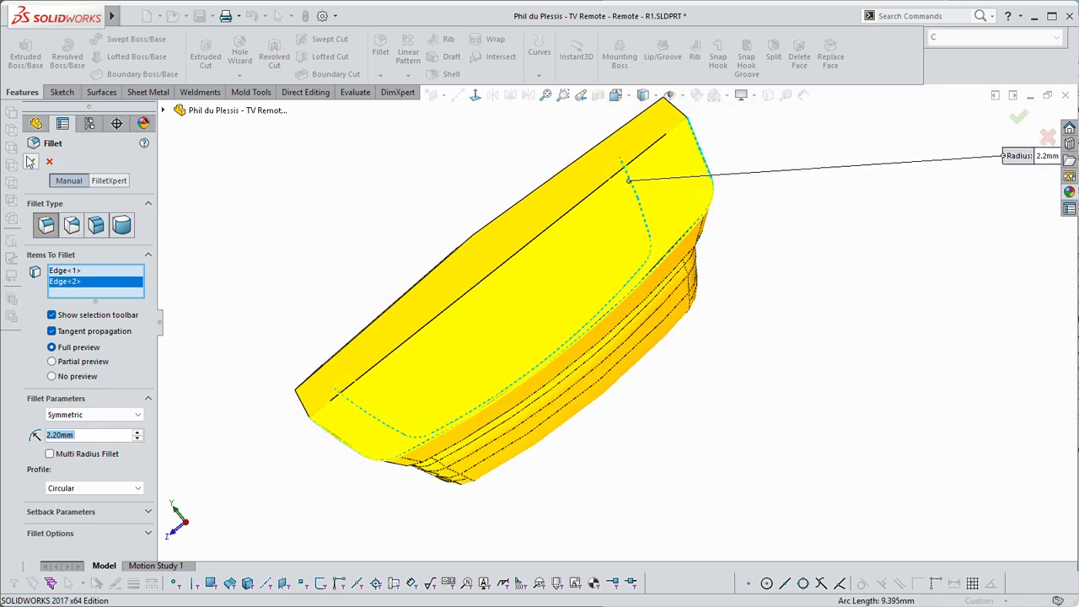
{"action": "key", "text": "Return"}
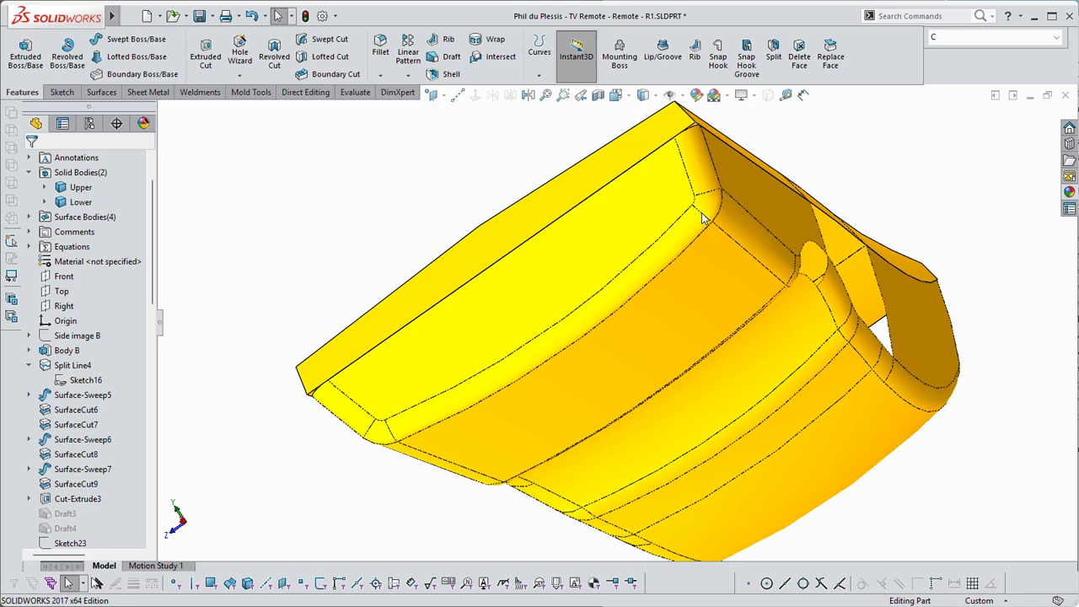
Start a 2.2 mm fillet on the Upper body's two short corner edges at the end opposite the finger groove
{"action": "middle_click_drag", "start_coordinate": [720, 225], "coordinate": [644, 347]}
{"action": "left_click", "coordinate": [640, 345]}
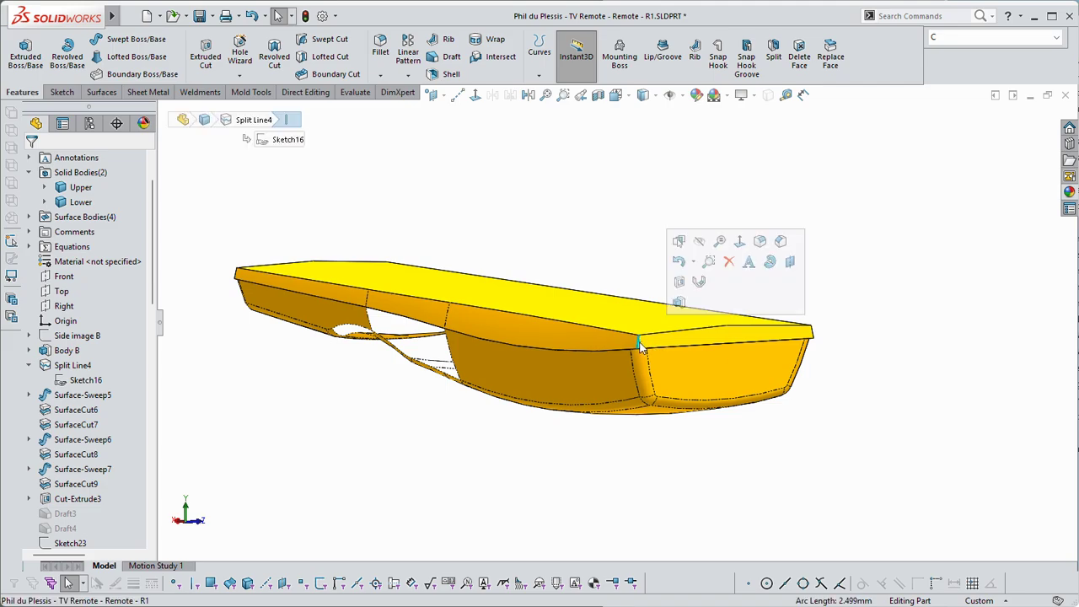
{"action": "left_click", "coordinate": [759, 241]}
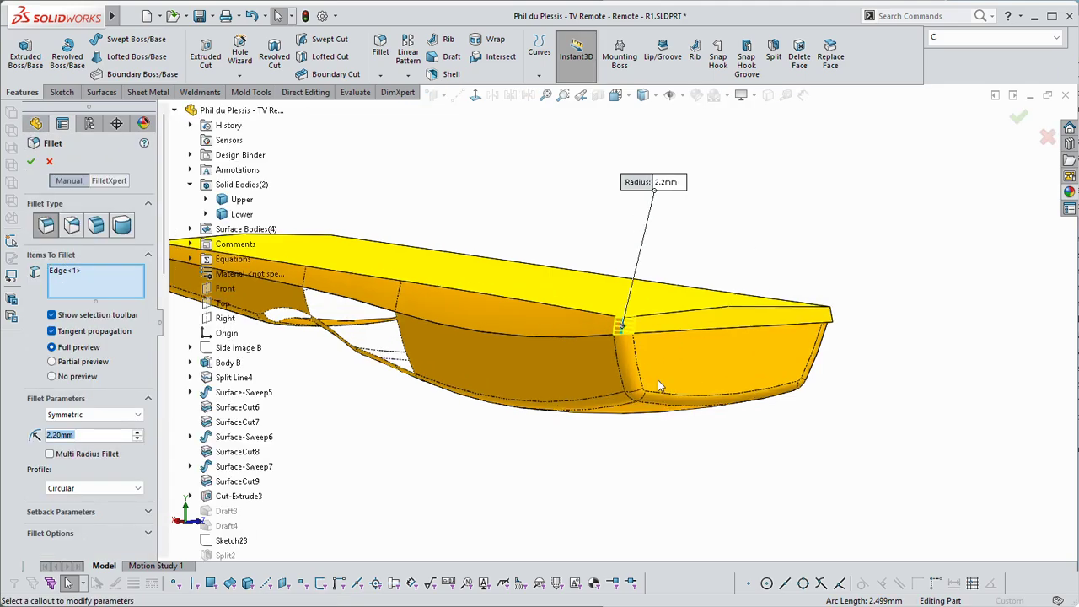
{"action": "scroll", "coordinate": [632, 350], "scroll_direction": "down", "scroll_amount": 3}
{"action": "middle_click_drag", "start_coordinate": [819, 313], "coordinate": [858, 298]}
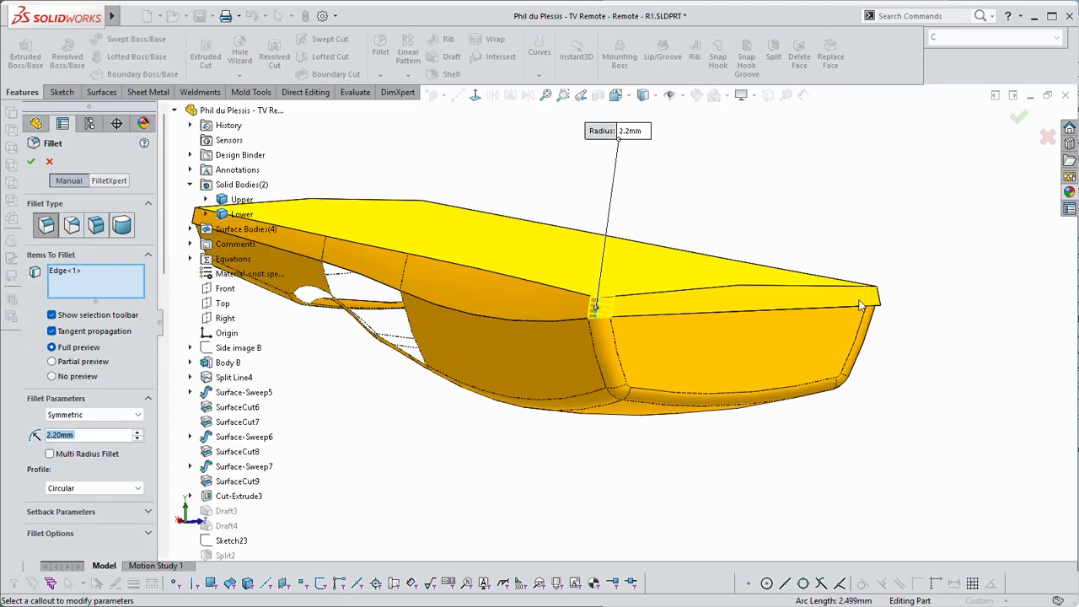
{"action": "left_click", "coordinate": [880, 301]}
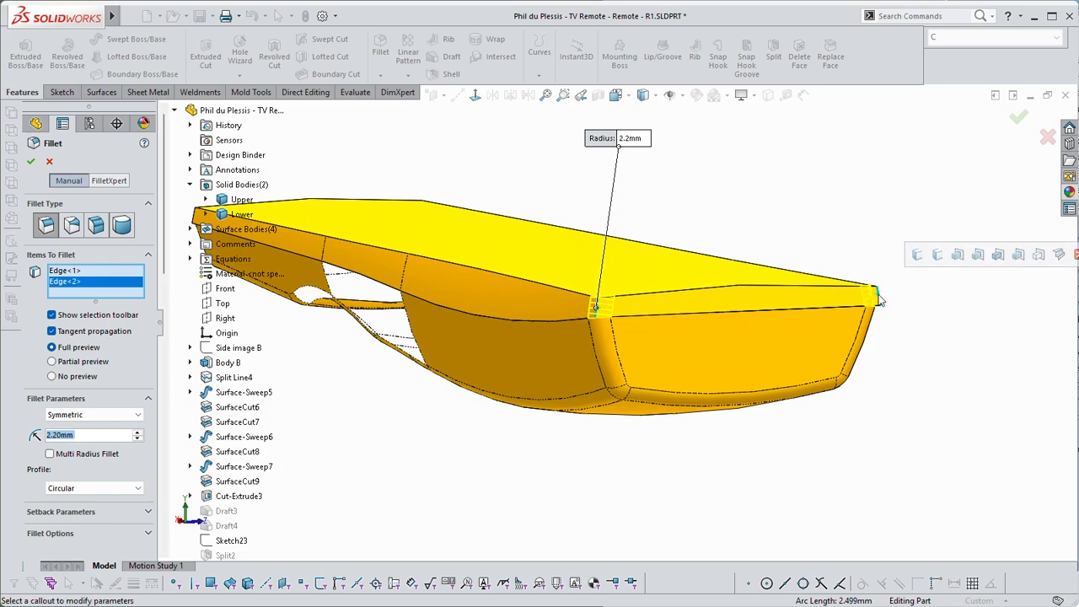
Add the Upper body's two corner edges at the finger-groove end to the fillet and complete it
{"action": "middle_click_drag", "start_coordinate": [838, 298], "coordinate": [603, 312]}
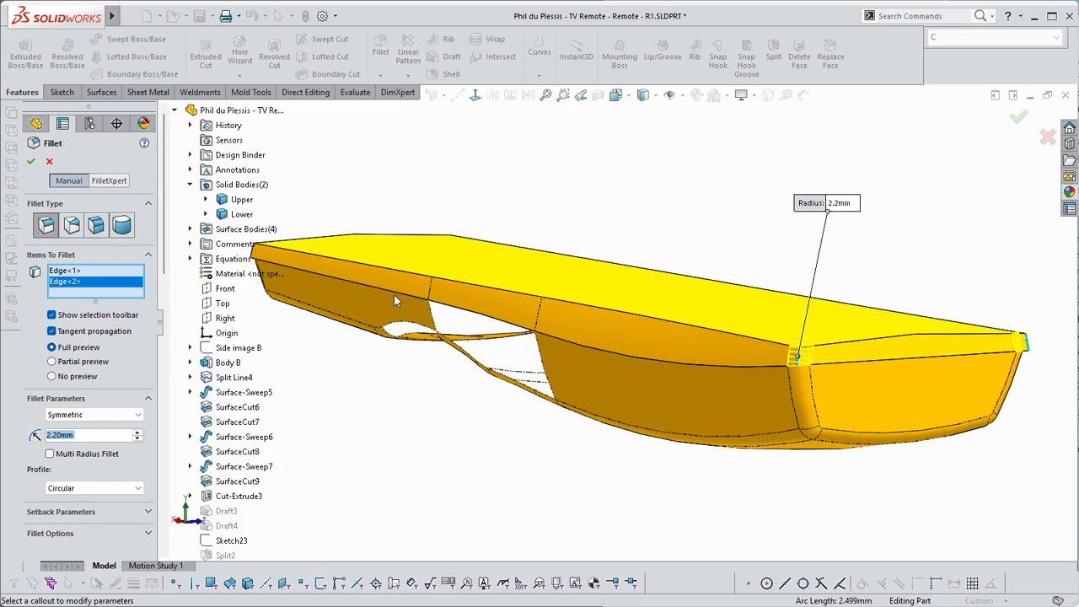
{"action": "middle_click_drag", "start_coordinate": [394, 295], "coordinate": [392, 255]}
{"action": "left_click", "coordinate": [385, 258]}
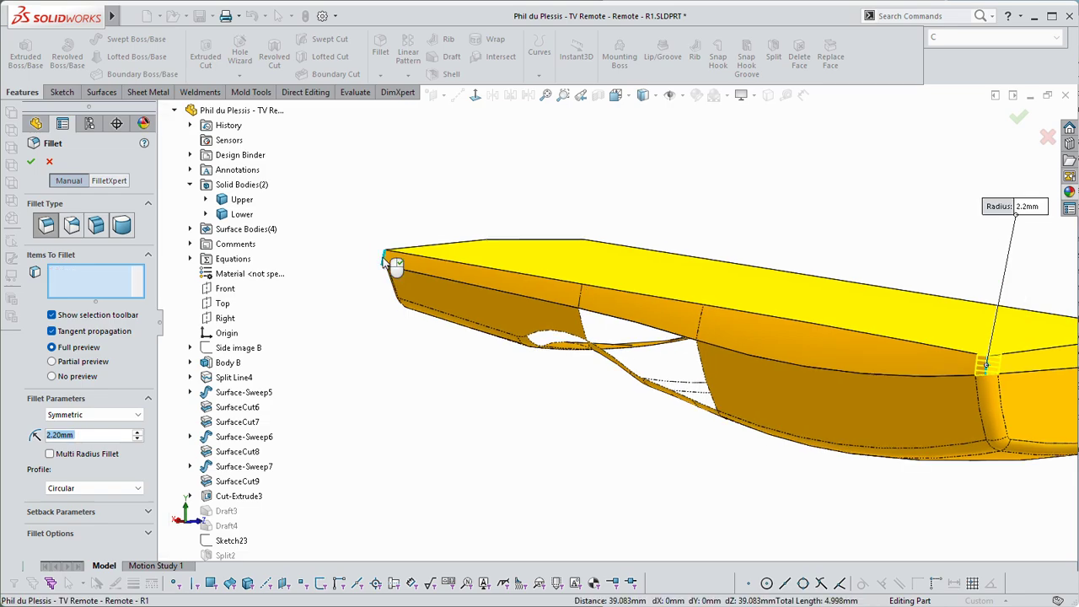
{"action": "middle_click_drag", "start_coordinate": [422, 279], "coordinate": [420, 293]}
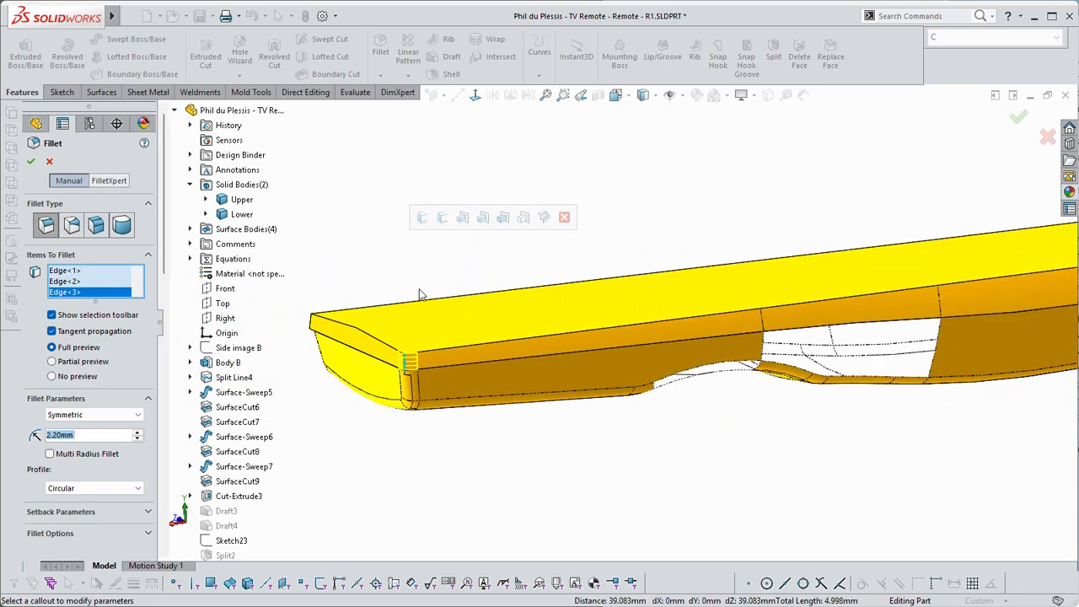
{"action": "middle_click_drag", "start_coordinate": [312, 330], "coordinate": [318, 330]}
{"action": "left_click", "coordinate": [331, 346]}
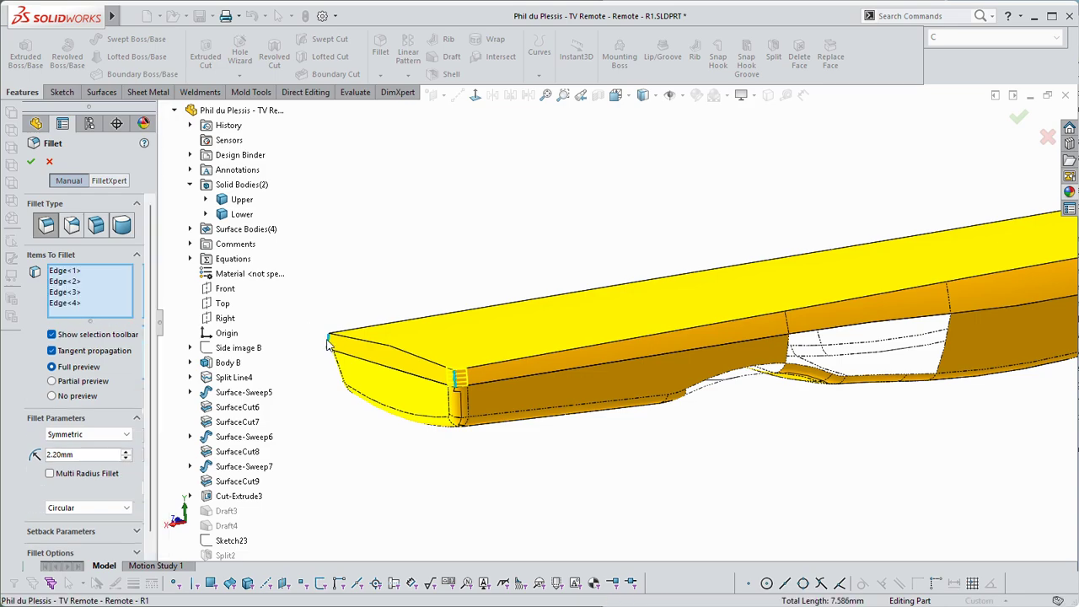
{"action": "left_click", "coordinate": [32, 165]}
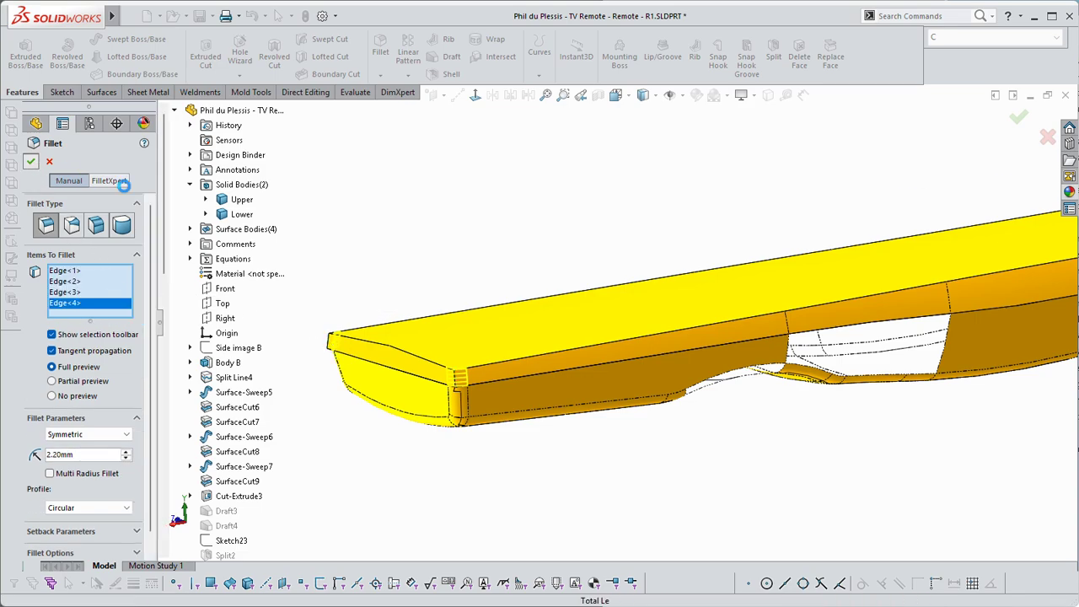
Fillet the outer edges of the Upper body's large top face with a 1 mm radius
{"action": "middle_click_drag", "start_coordinate": [299, 221], "coordinate": [564, 305]}
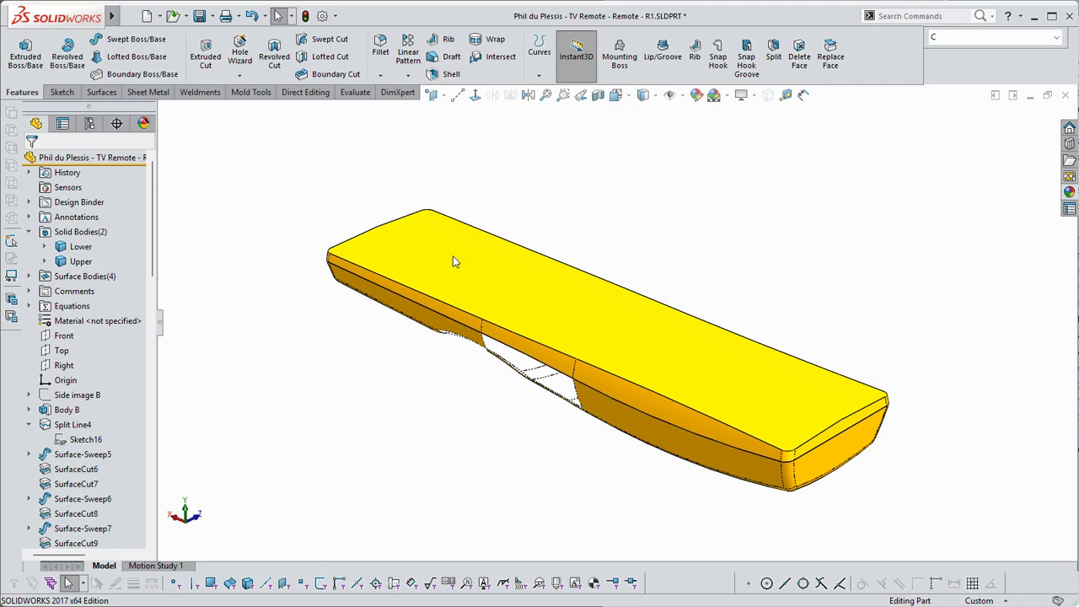
{"action": "left_click", "coordinate": [529, 290]}
{"action": "left_click", "coordinate": [530, 280]}
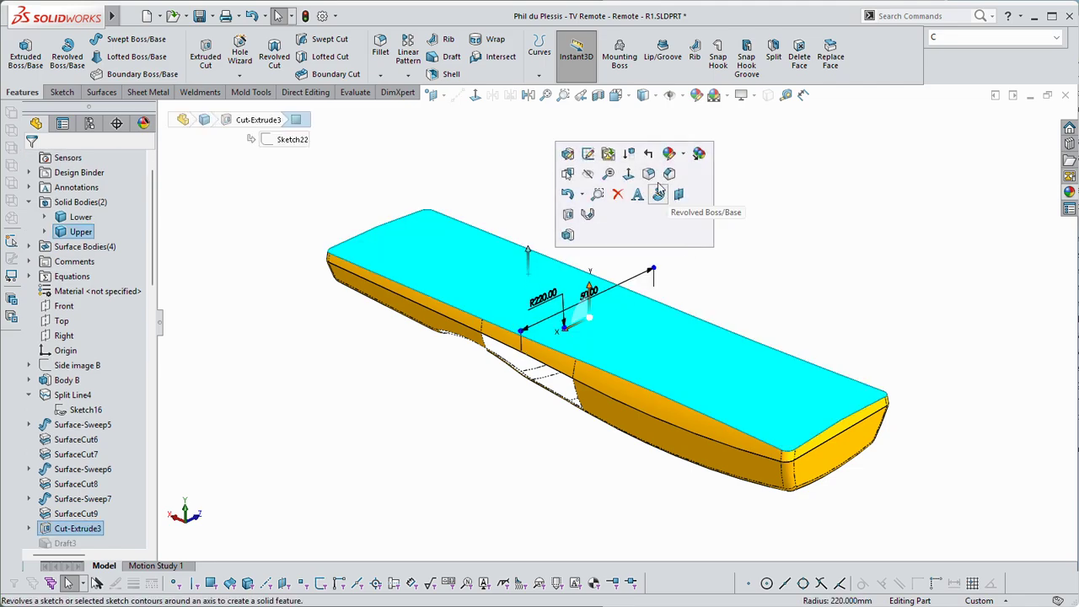
{"action": "right_click_drag", "start_coordinate": [660, 210], "coordinate": [693, 243]}
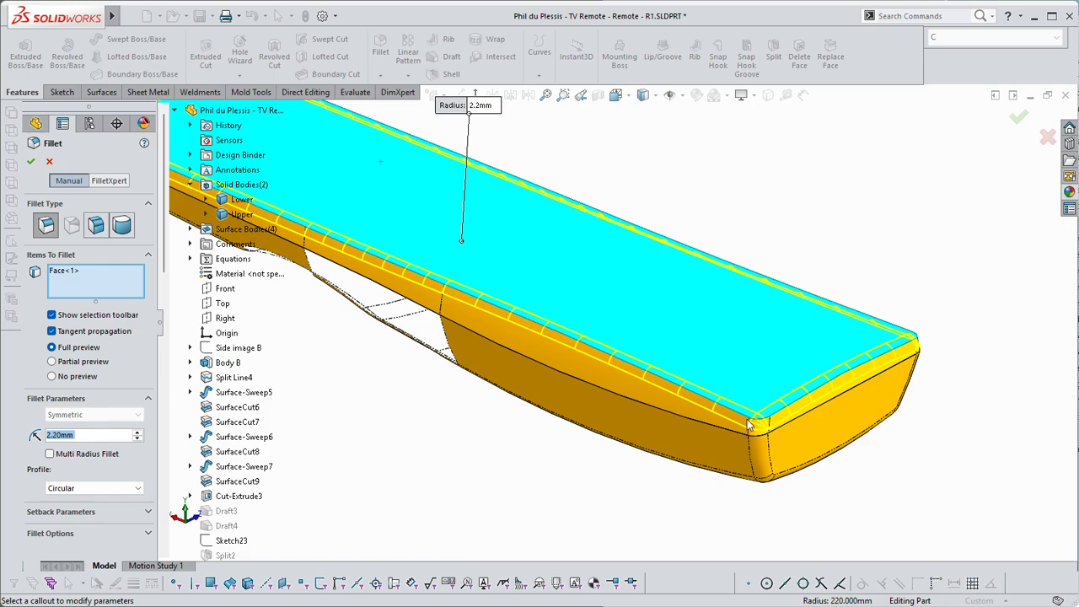
{"action": "scroll", "coordinate": [759, 414], "scroll_direction": "up", "scroll_amount": 3}
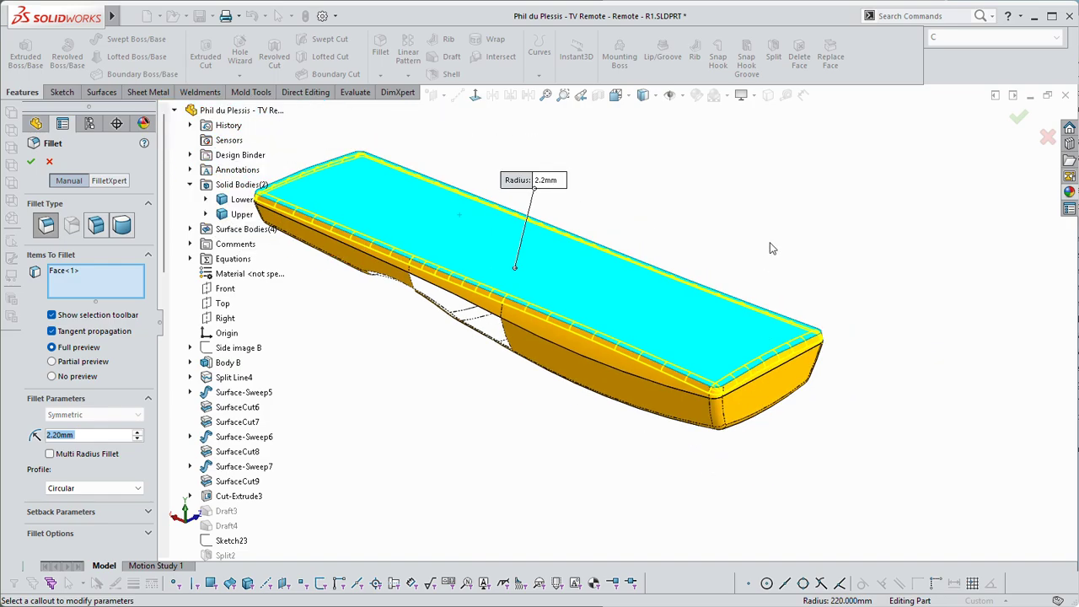
{"action": "type", "text": "1"}
{"action": "key", "text": "Return"}
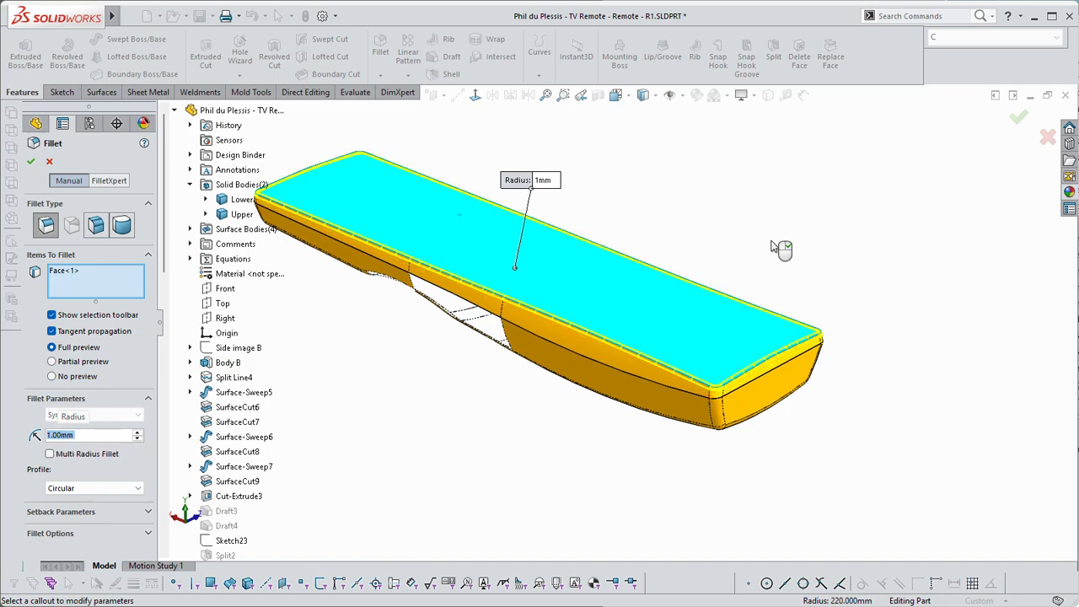
{"action": "left_click", "coordinate": [32, 162]}
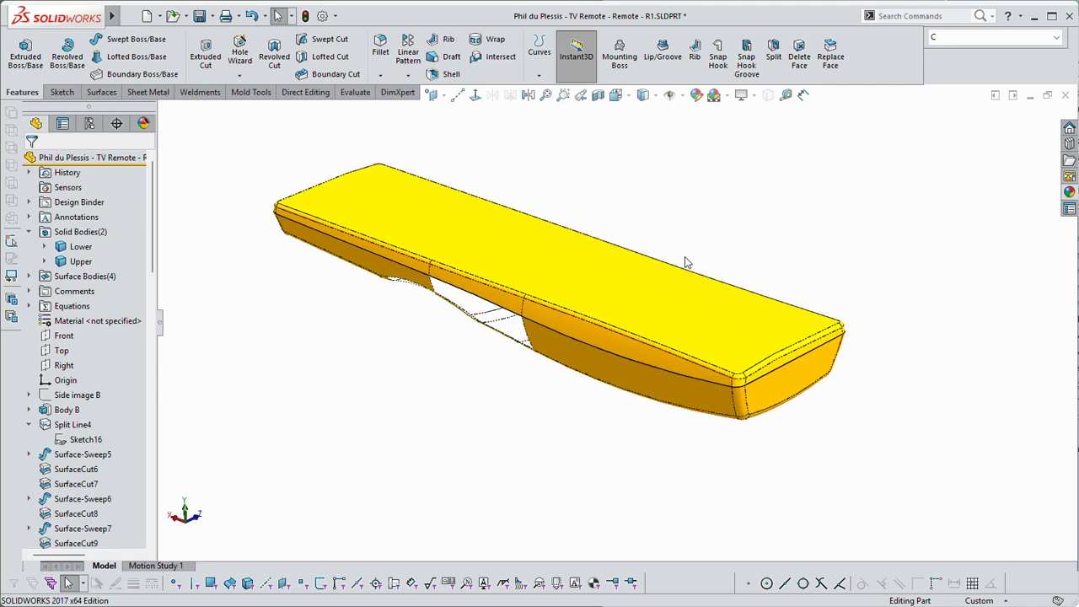
Hide the Upper body to expose the Lower body's parting faces
{"action": "middle_click_drag", "start_coordinate": [641, 253], "coordinate": [709, 236]}
{"action": "middle_click_drag", "start_coordinate": [801, 266], "coordinate": [687, 257]}
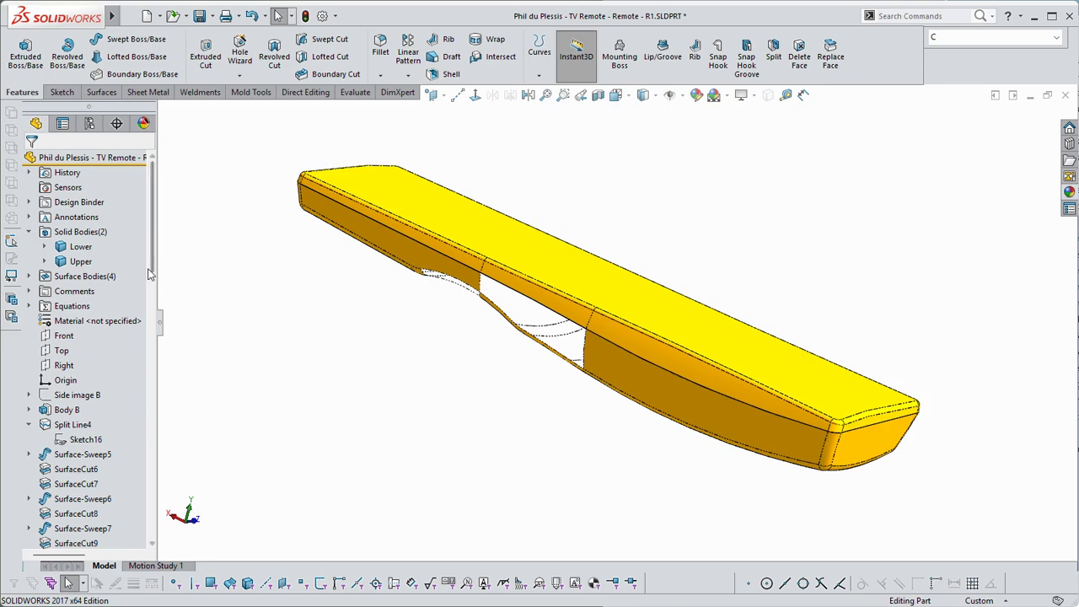
{"action": "left_click", "coordinate": [80, 261]}
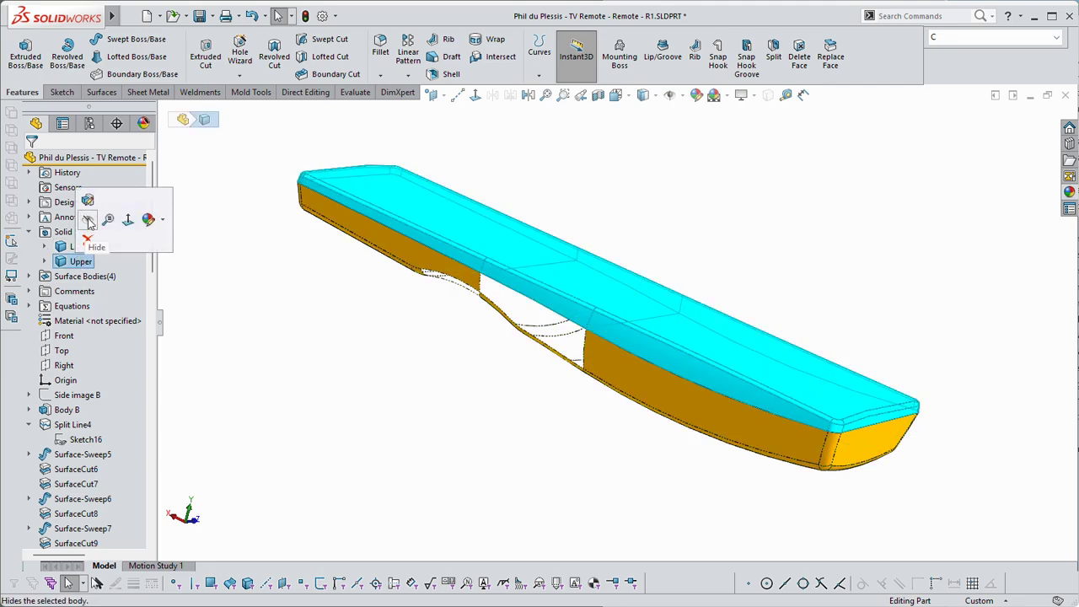
{"action": "left_click", "coordinate": [88, 219]}
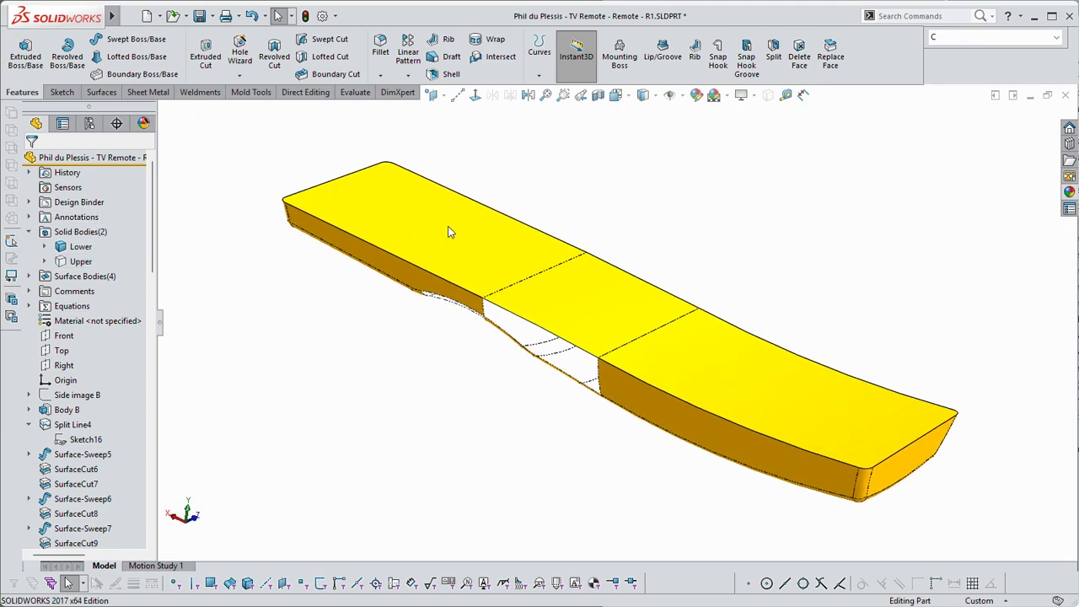
Shell the Lower body to a 1.2 mm wall thickness, removing its three parting faces
{"action": "middle_click_drag", "start_coordinate": [448, 226], "coordinate": [495, 201]}
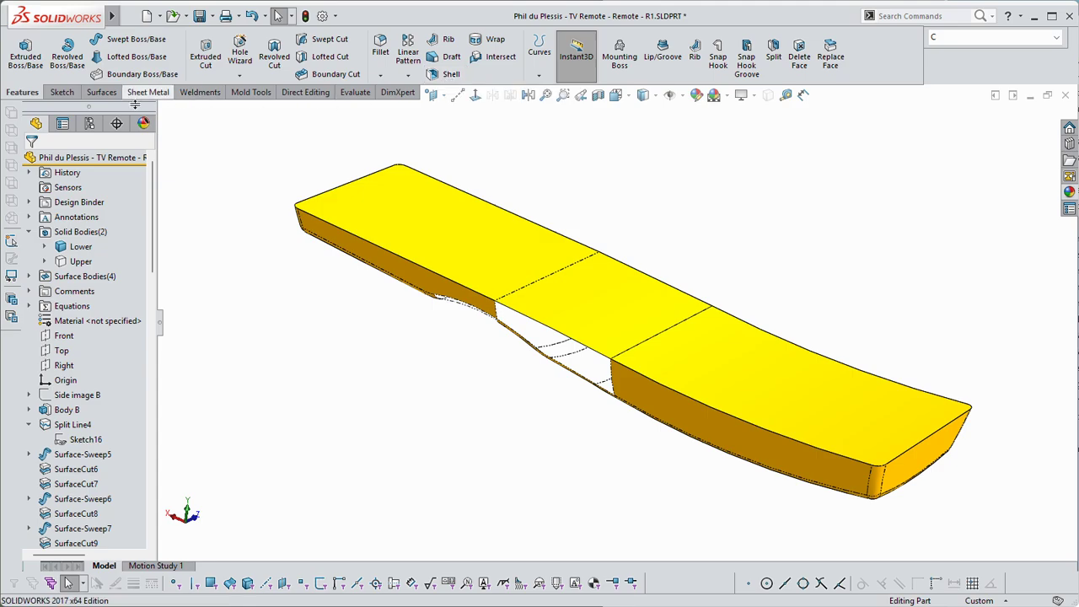
{"action": "left_click", "coordinate": [444, 74]}
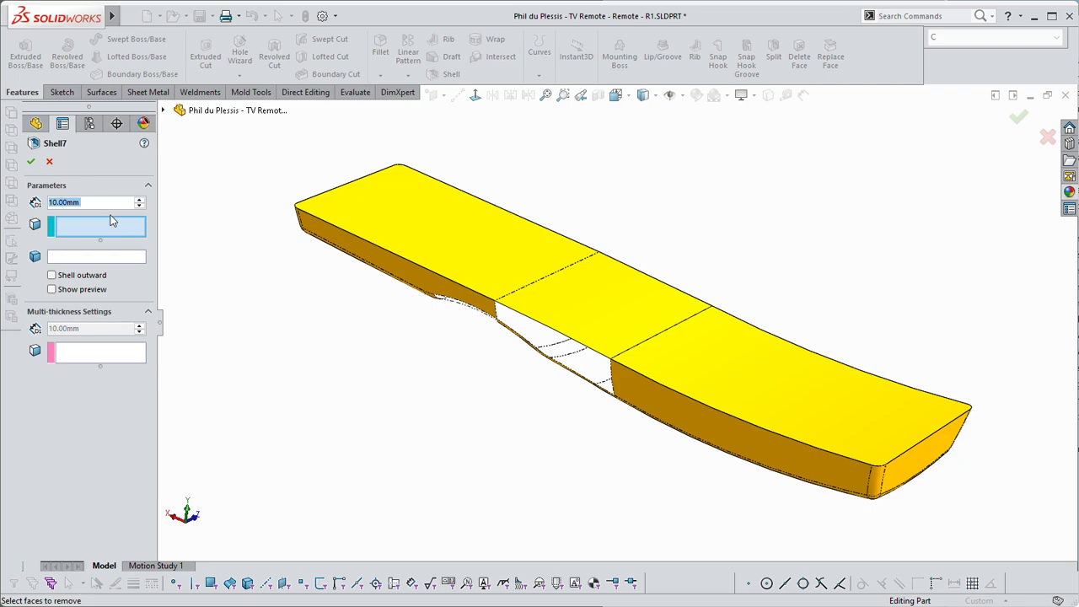
{"action": "type", "text": "1."}
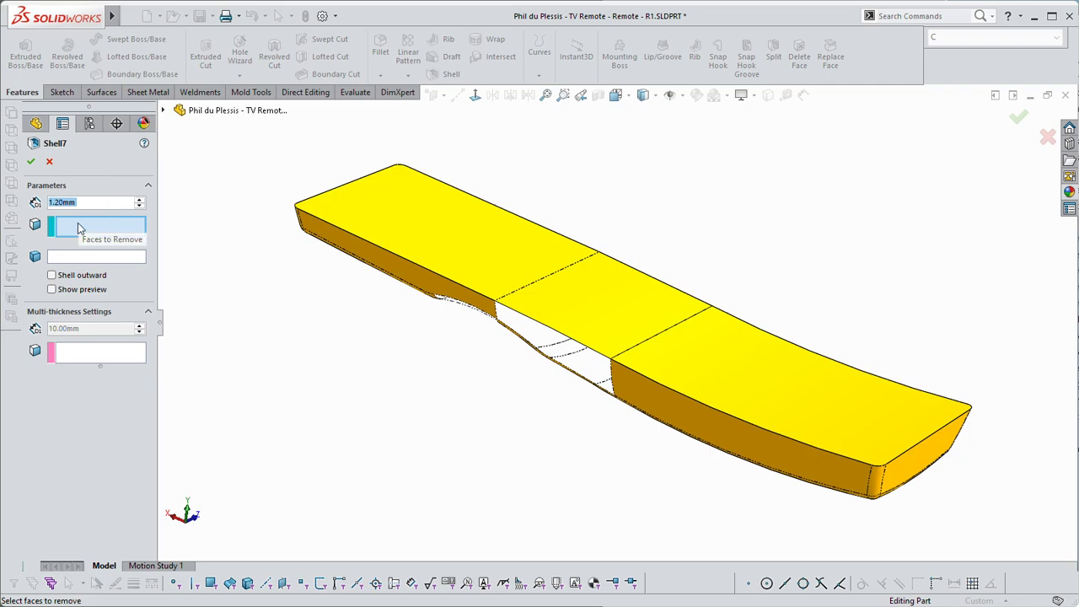
{"action": "left_click", "coordinate": [436, 231]}
{"action": "left_click", "coordinate": [455, 248]}
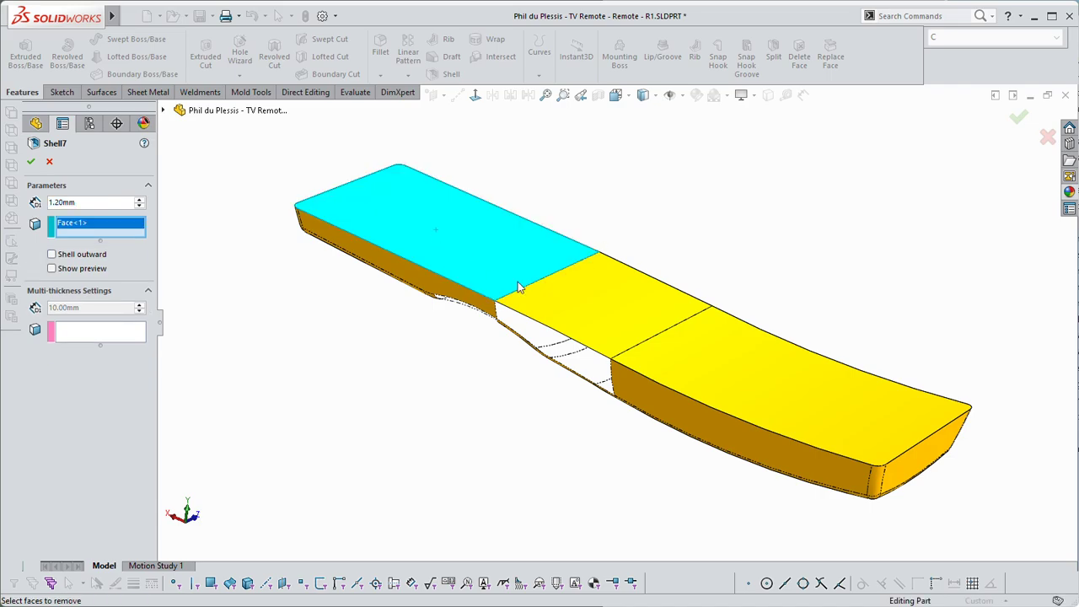
{"action": "left_click", "coordinate": [727, 367]}
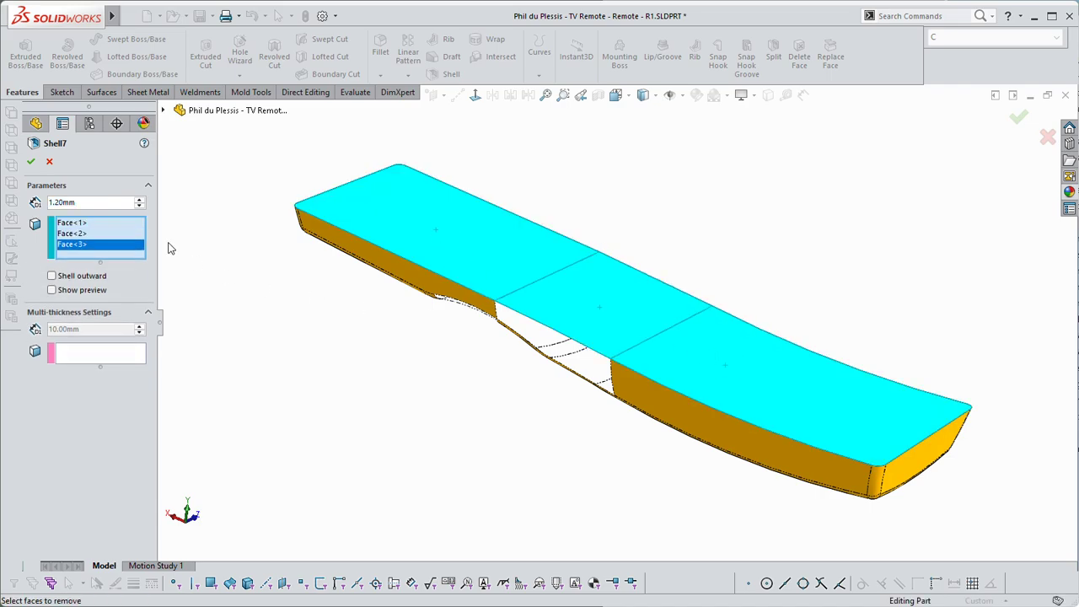
{"action": "key", "text": "Return"}
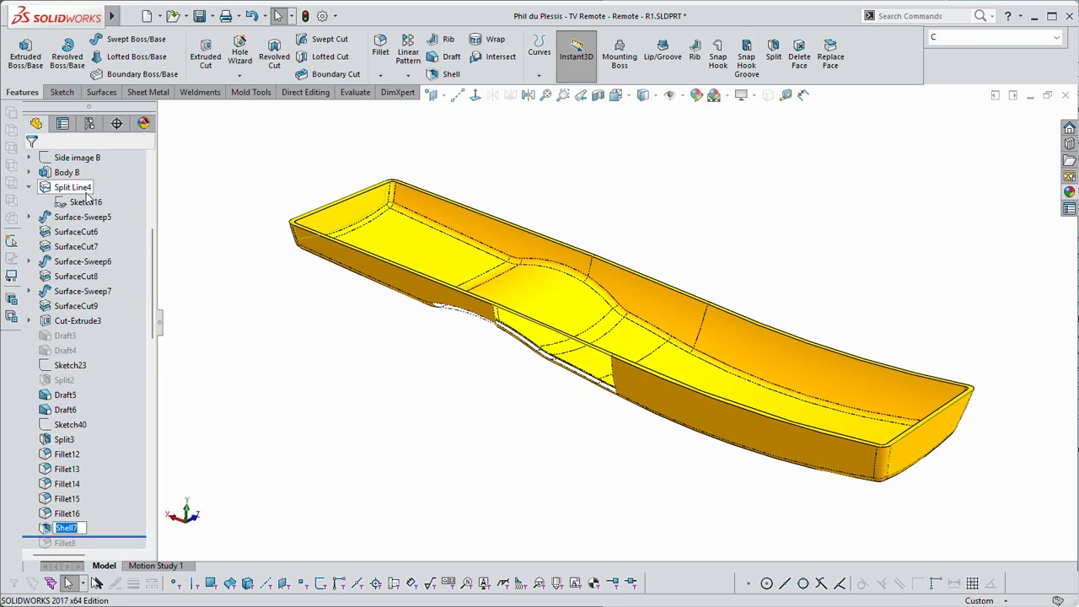
Hide the Lower body and show the Upper body
{"action": "left_click_drag", "start_coordinate": [154, 253], "coordinate": [154, 181]}
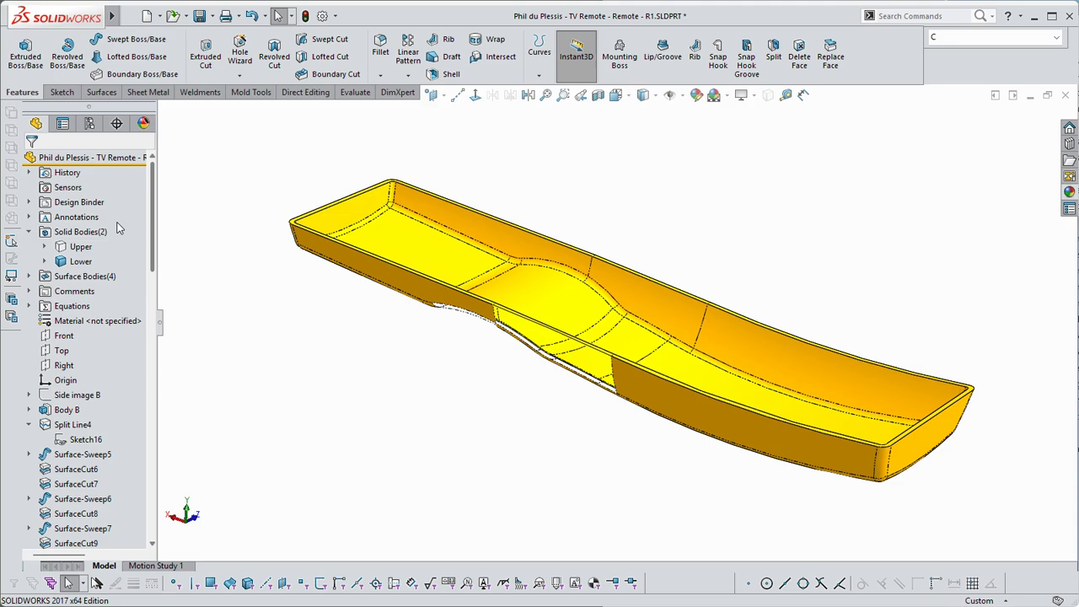
{"action": "left_click", "coordinate": [78, 261]}
{"action": "left_click", "coordinate": [75, 218]}
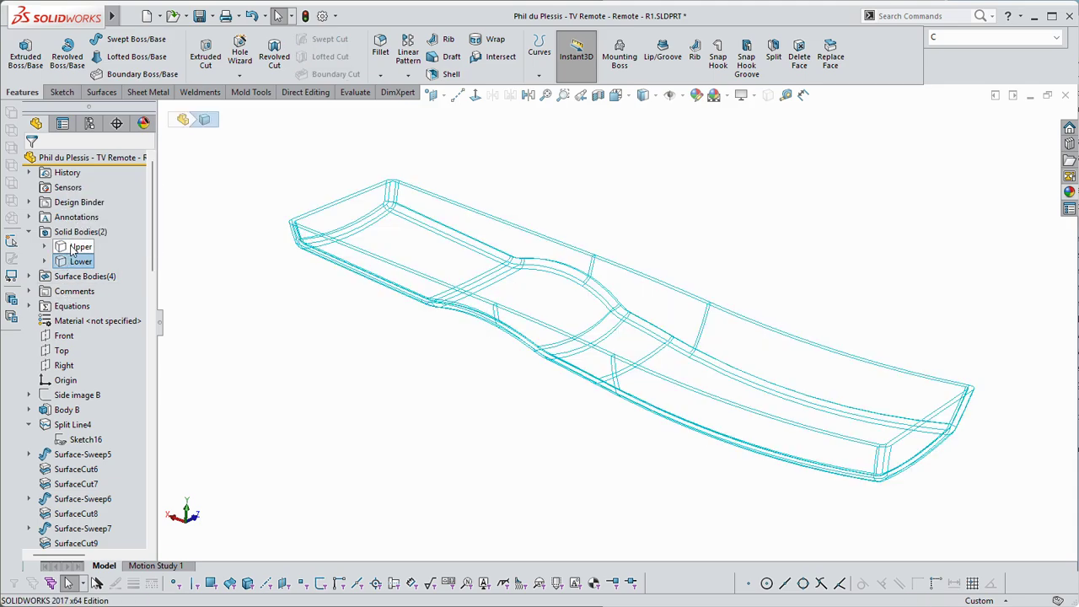
{"action": "left_click", "coordinate": [81, 246]}
{"action": "left_click", "coordinate": [83, 207]}
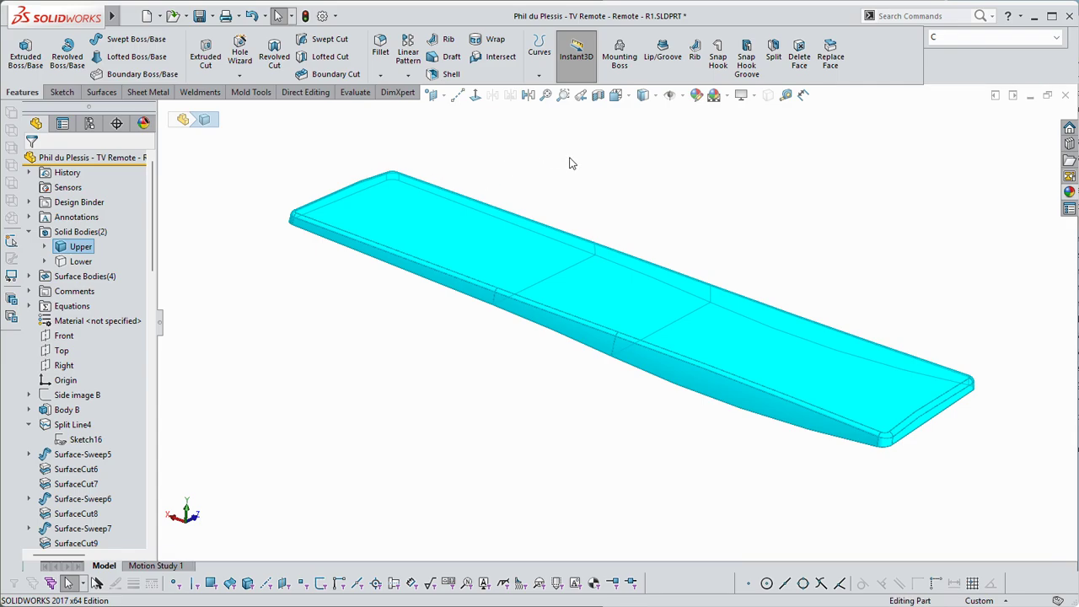
{"action": "left_click", "coordinate": [569, 157]}
Shell the Upper body to a 1.2 mm wall thickness, removing the three faces on its parting underside
{"action": "middle_click_drag", "start_coordinate": [569, 158], "coordinate": [451, 77]}
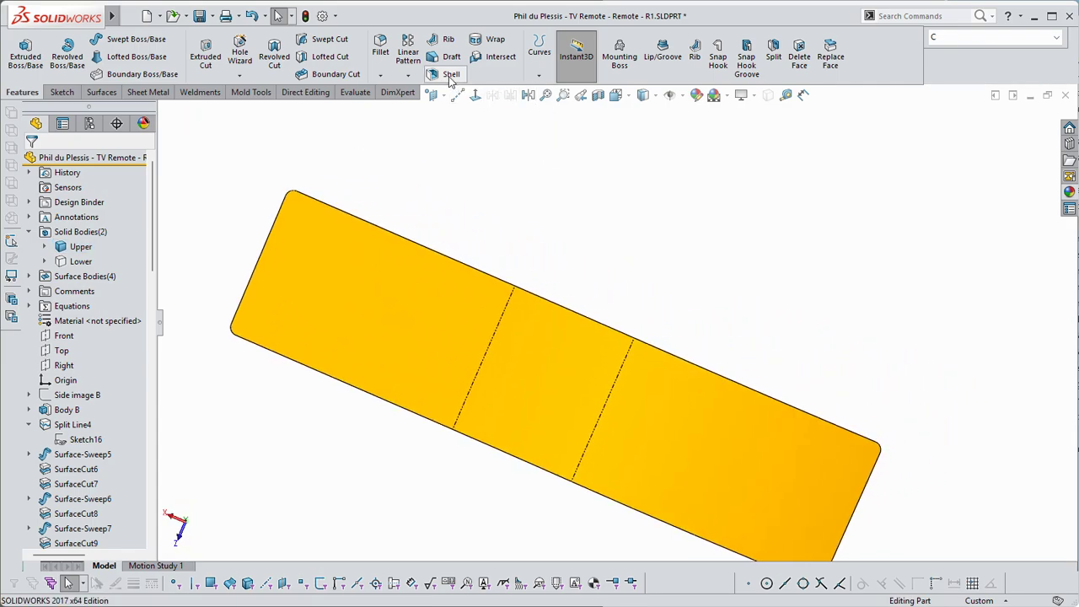
{"action": "left_click", "coordinate": [451, 75]}
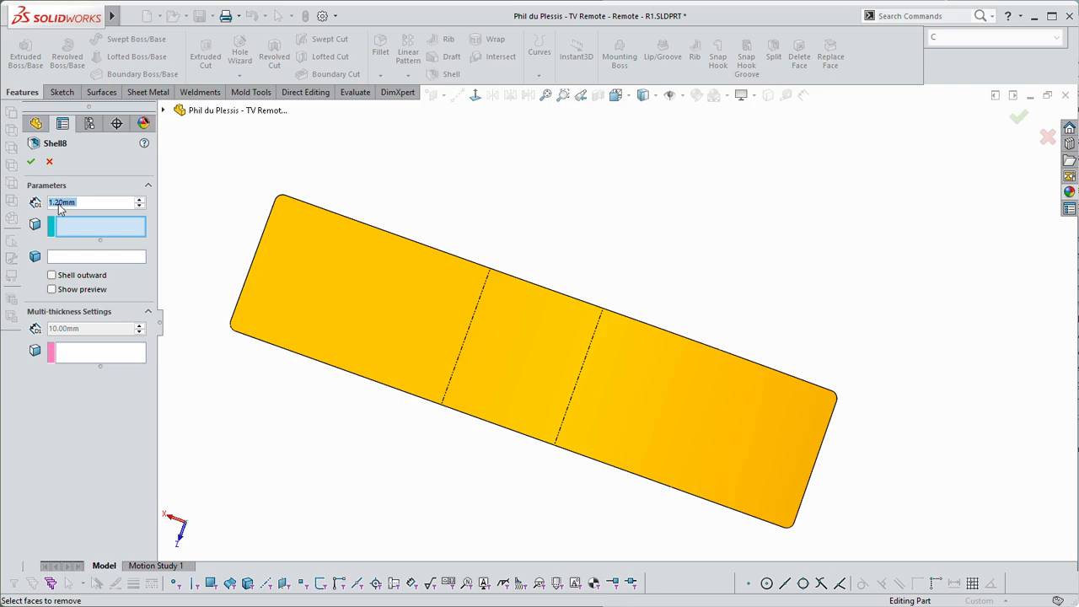
{"action": "left_click", "coordinate": [380, 288]}
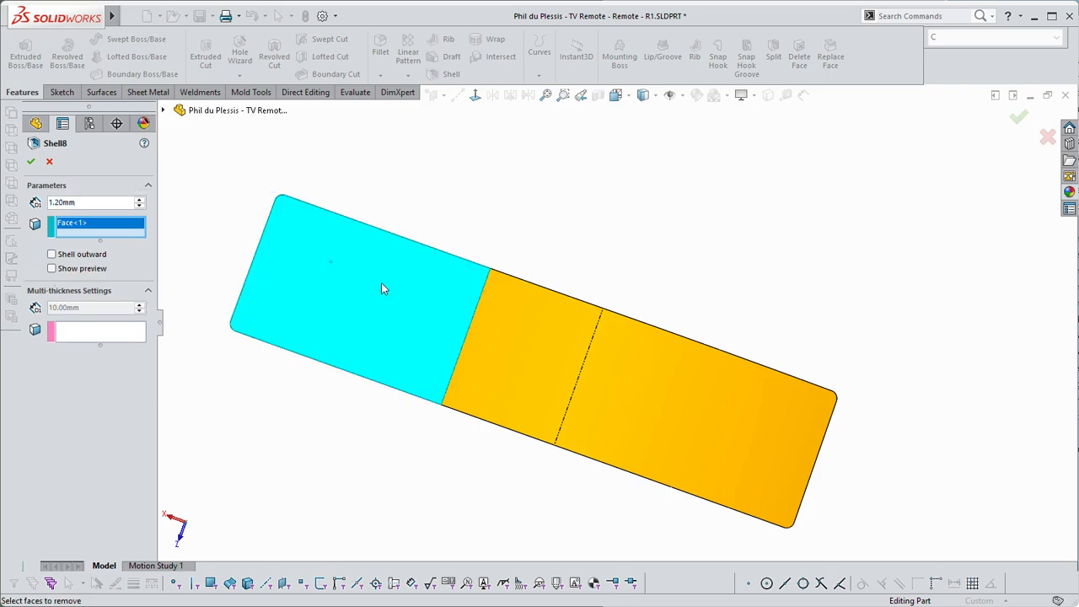
{"action": "left_click", "coordinate": [525, 327]}
{"action": "left_click", "coordinate": [627, 369]}
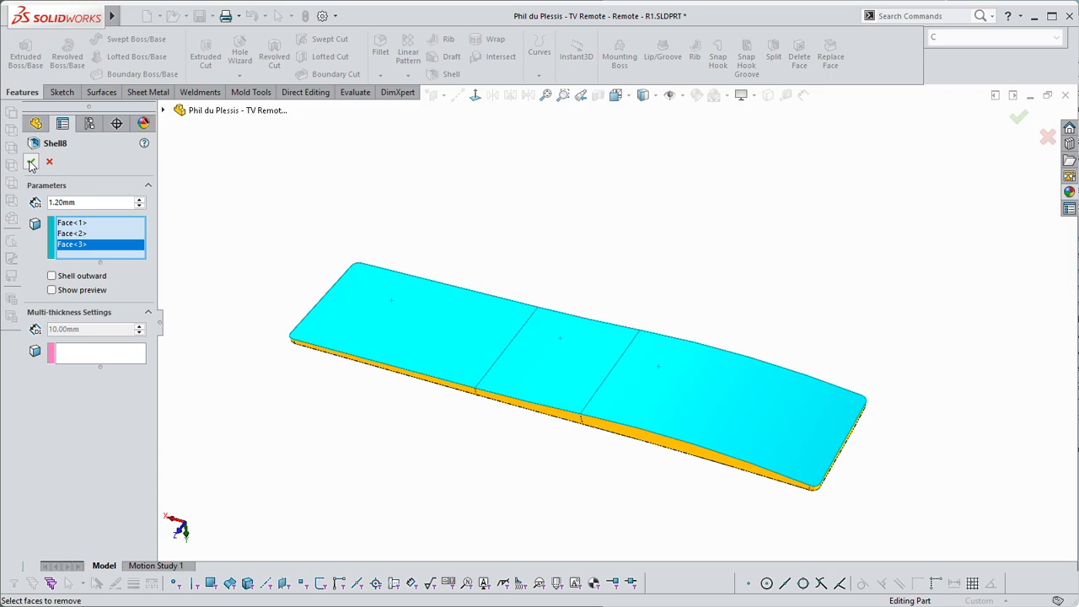
Show the Lower body together with the shelled Upper body
{"action": "mouse_move", "coordinate": [243, 306]}
{"action": "middle_mouse_down"}
{"action": "mouse_move", "coordinate": [541, 167]}
{"action": "mouse_move", "coordinate": [580, 111]}
{"action": "middle_mouse_up"}
{"action": "mouse_move", "coordinate": [354, 160]}
{"action": "middle_mouse_down"}
{"action": "mouse_move", "coordinate": [101, 219]}
{"action": "mouse_move", "coordinate": [98, 188]}
{"action": "middle_mouse_up"}
{"action": "scroll", "coordinate": [98, 192], "scroll_direction": "up", "scroll_amount": 5}
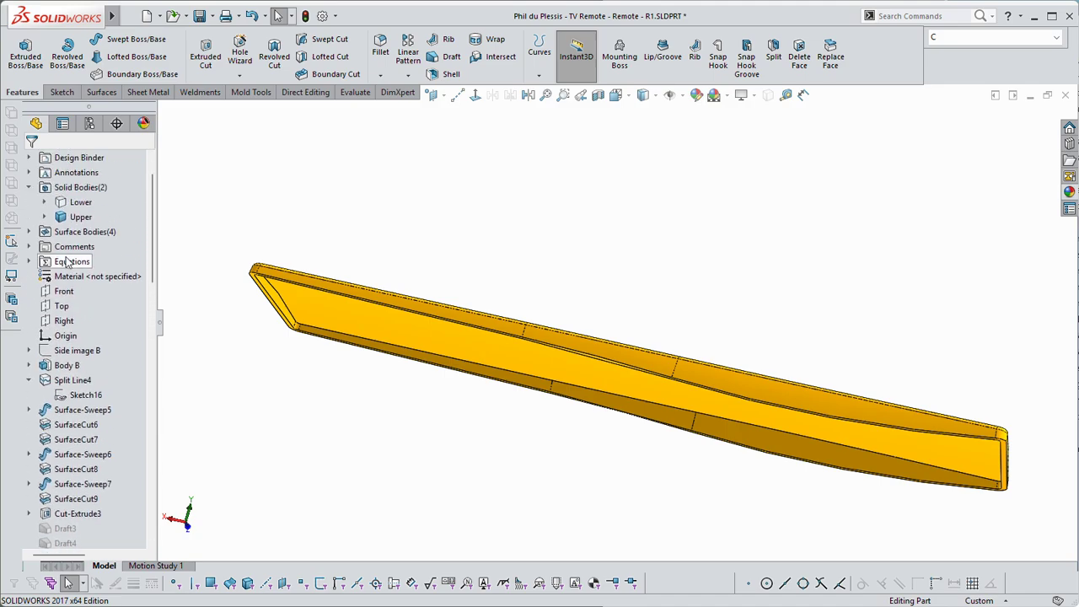
{"action": "left_click", "coordinate": [79, 207]}
{"action": "left_click", "coordinate": [89, 162]}
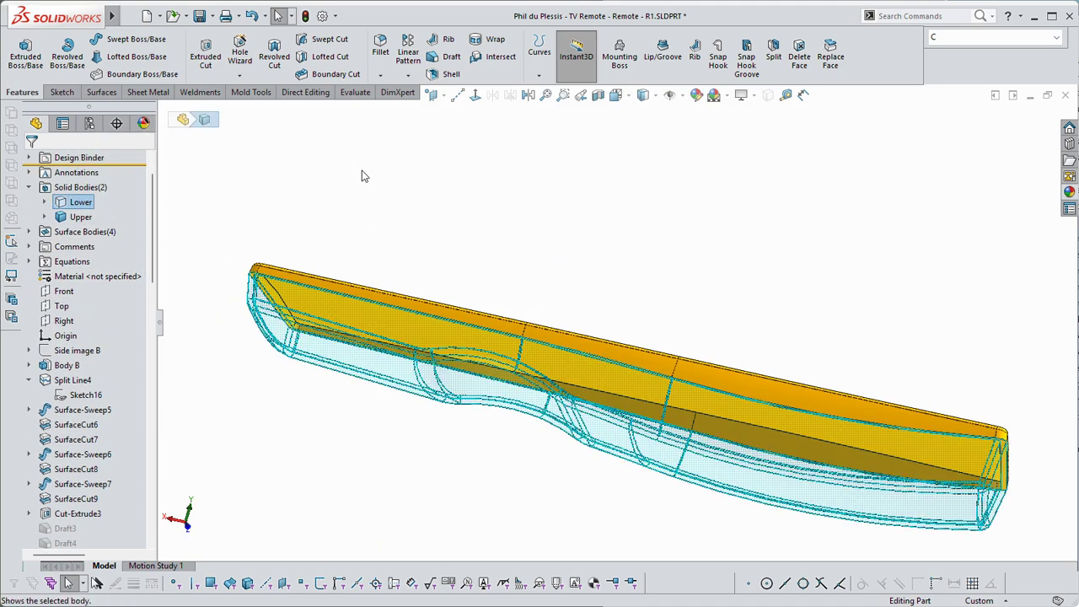
{"action": "middle_click_drag", "start_coordinate": [405, 196], "coordinate": [361, 193]}
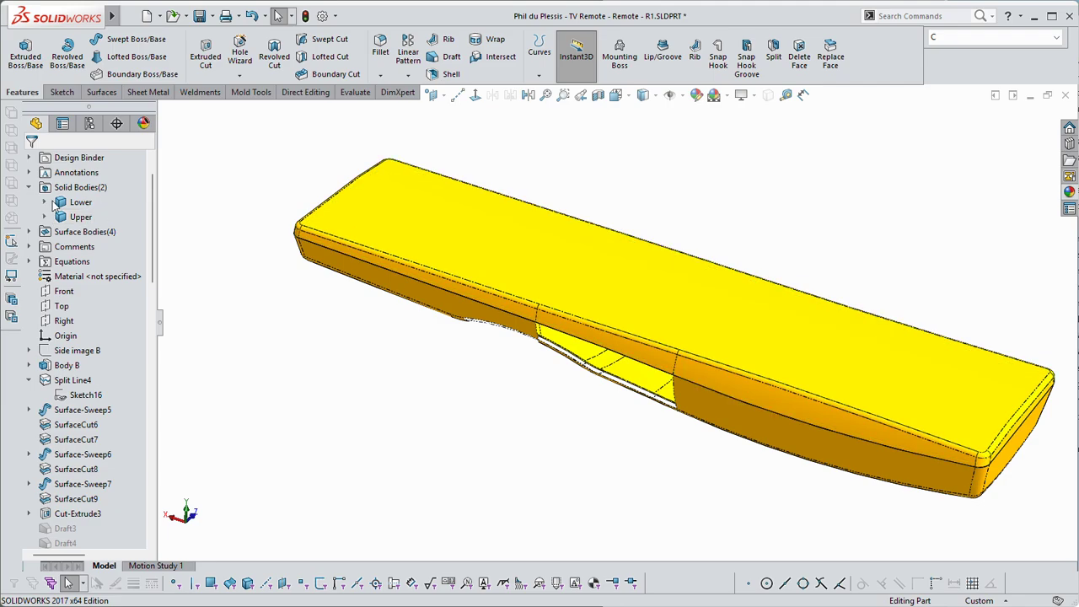
Start a sketch on the Top plane and draw a horizontal centerline about 70 mm long from the origin in the positive X direction
{"action": "left_click", "coordinate": [63, 307]}
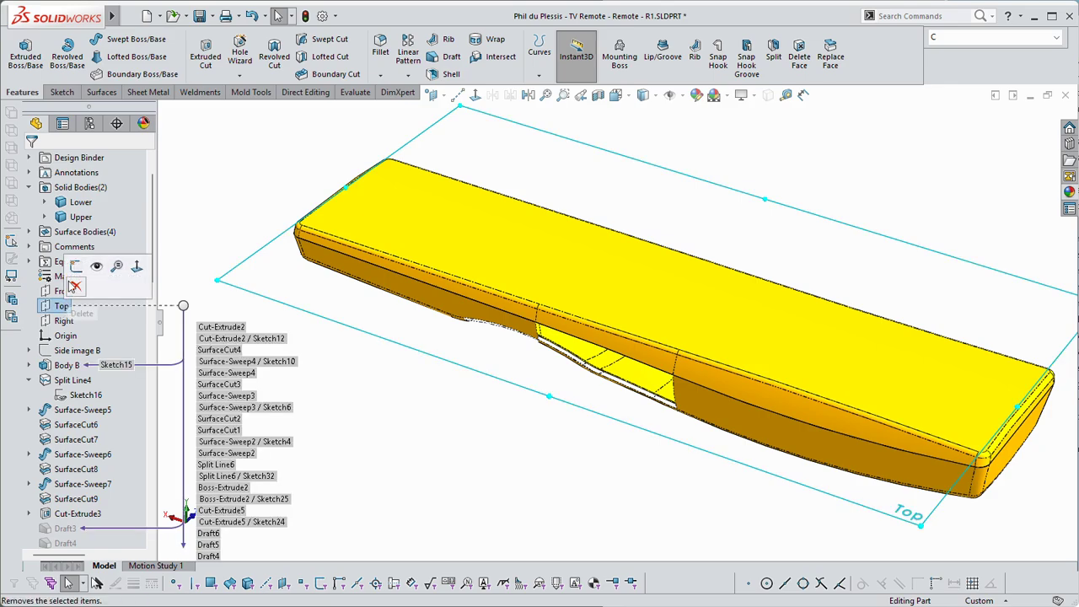
{"action": "left_click", "coordinate": [76, 270]}
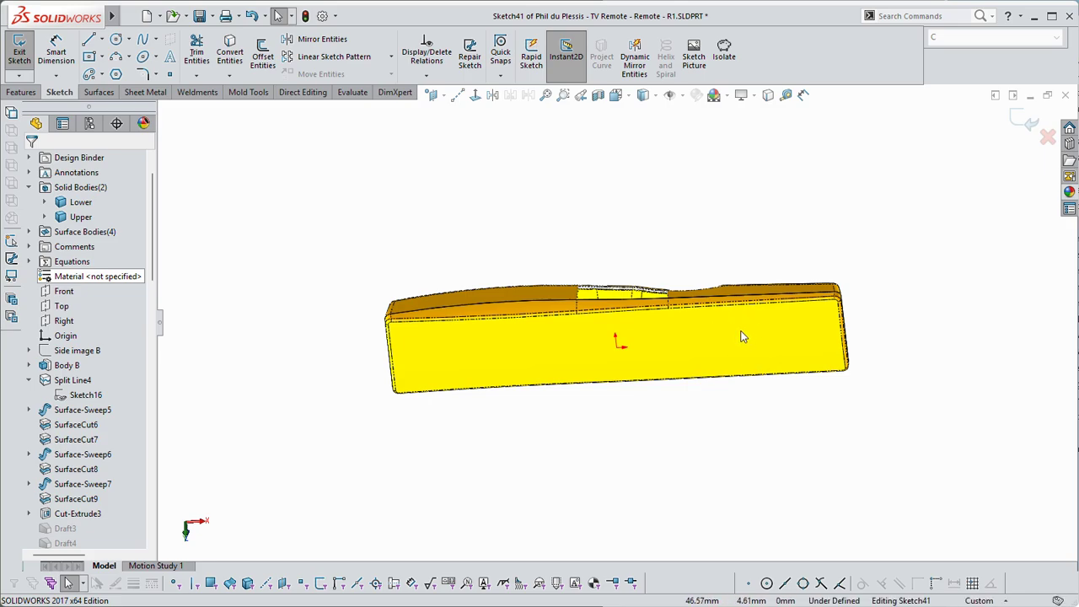
{"action": "left_click", "coordinate": [475, 95]}
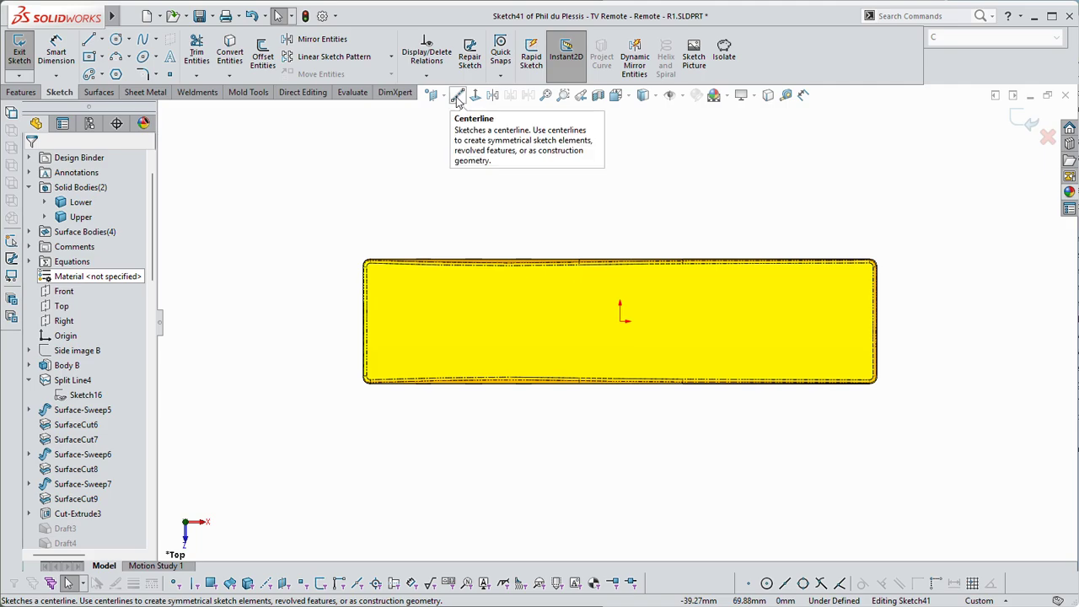
{"action": "left_click", "coordinate": [458, 97]}
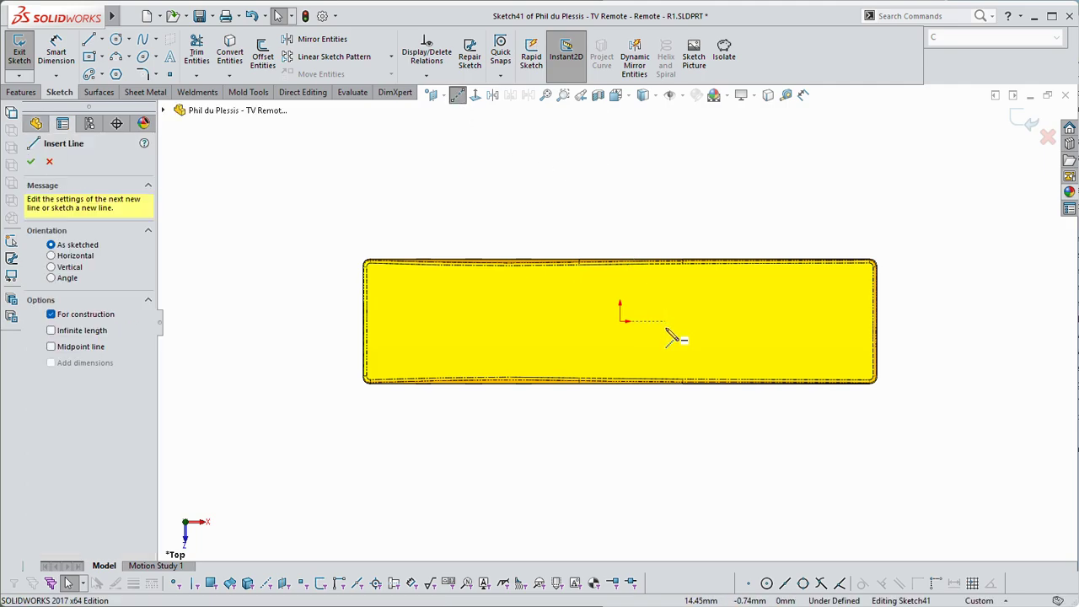
{"action": "left_click", "coordinate": [620, 322]}
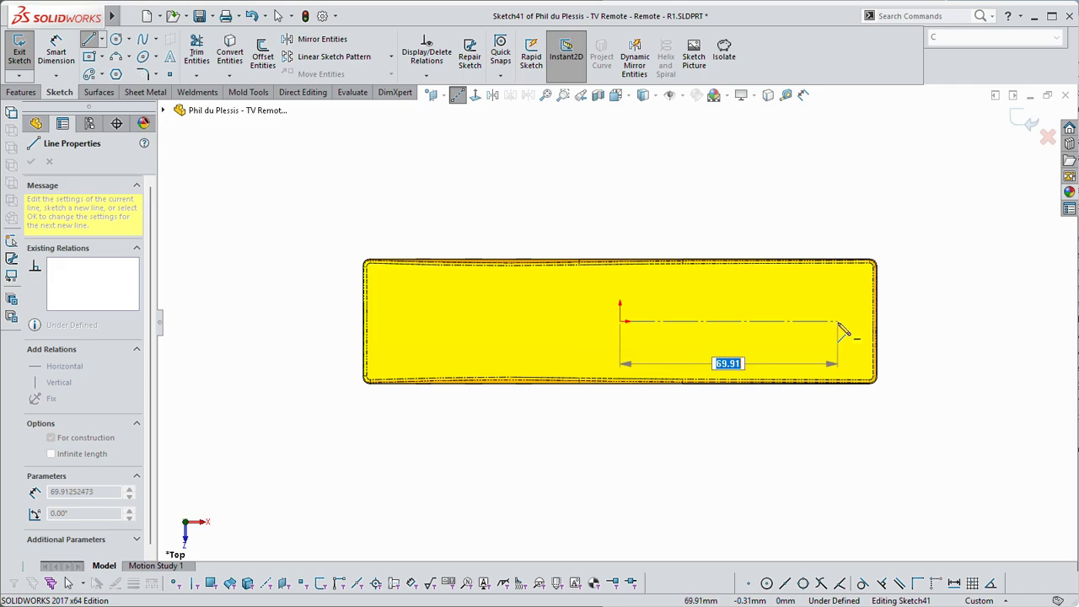
{"action": "left_click", "coordinate": [840, 321]}
{"action": "key", "text": "Escape"}
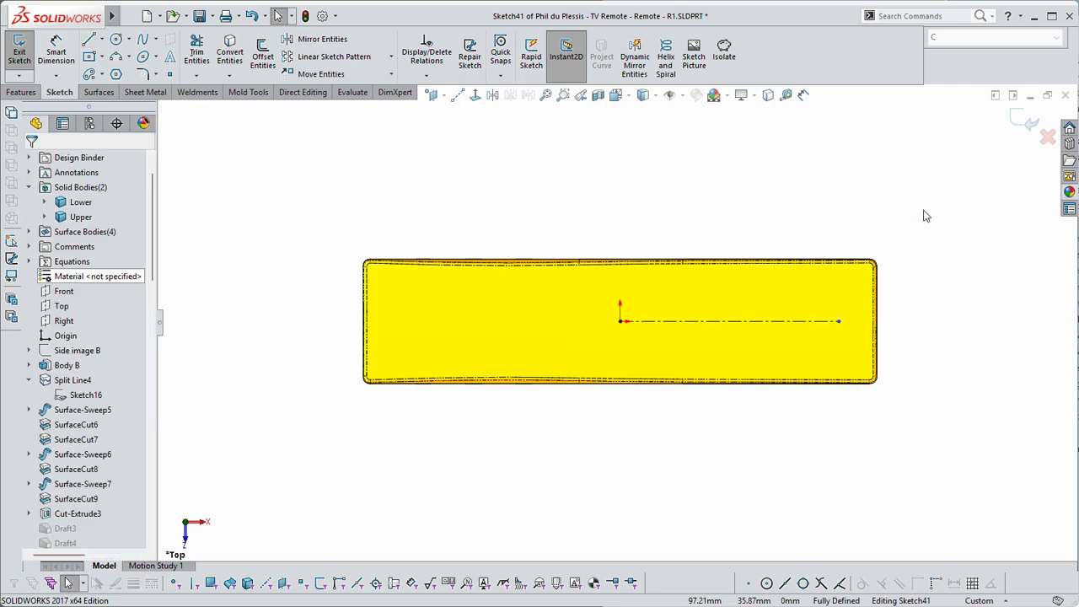
Sketch a 30.5 mm diameter circle centred on the centerline near the remote's +X end, with its dimension label clear of the body
{"action": "right_click_drag", "start_coordinate": [935, 212], "coordinate": [1009, 250]}
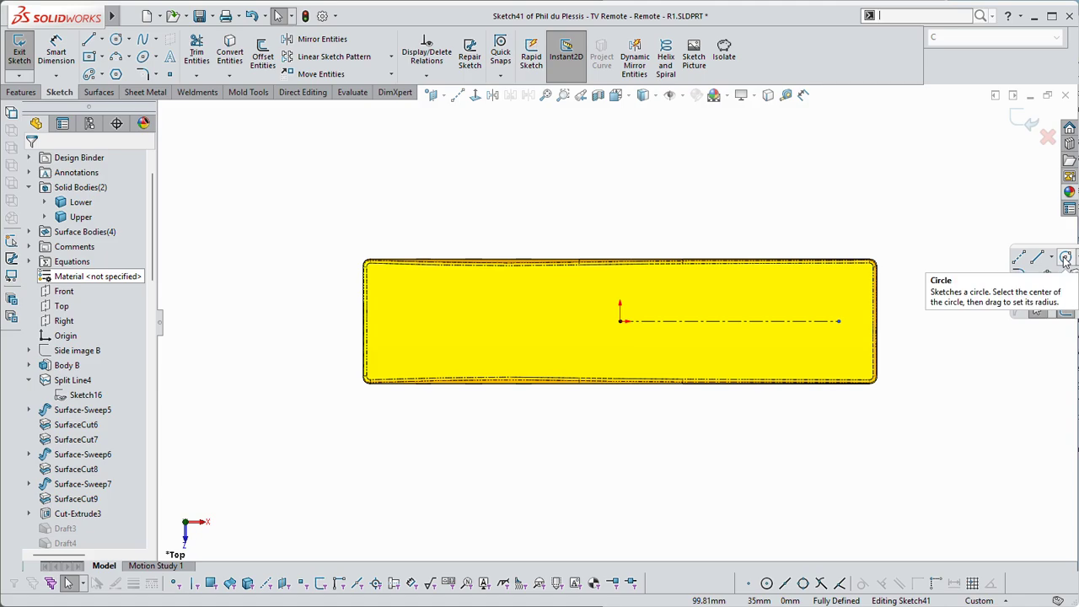
{"action": "left_click", "coordinate": [1064, 259]}
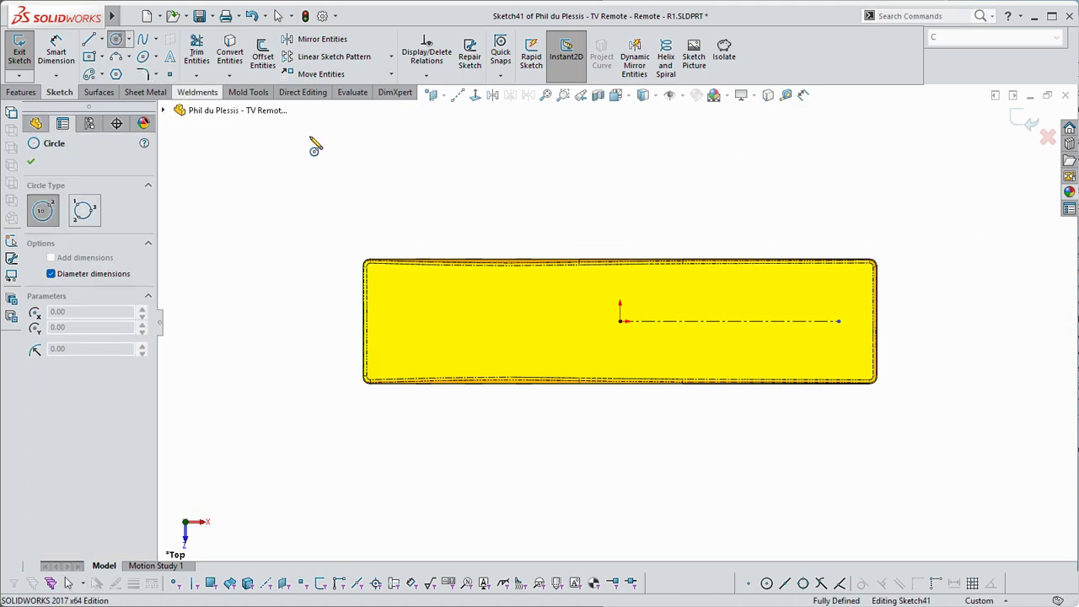
{"action": "scroll", "coordinate": [760, 319], "scroll_direction": "down", "scroll_amount": 2}
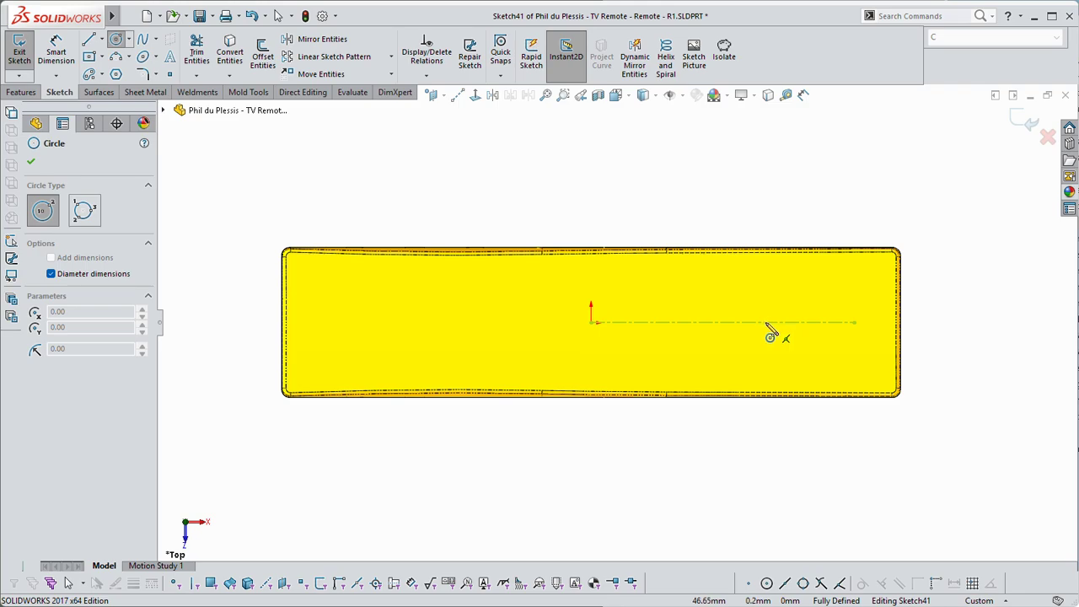
{"action": "left_click", "coordinate": [760, 322]}
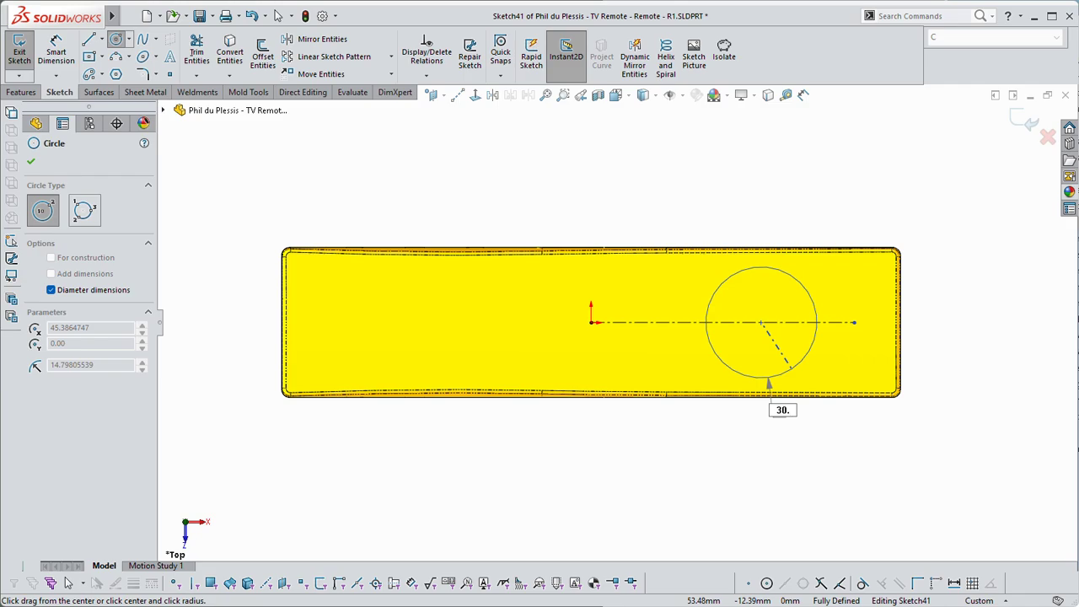
{"action": "key", "text": "Return"}
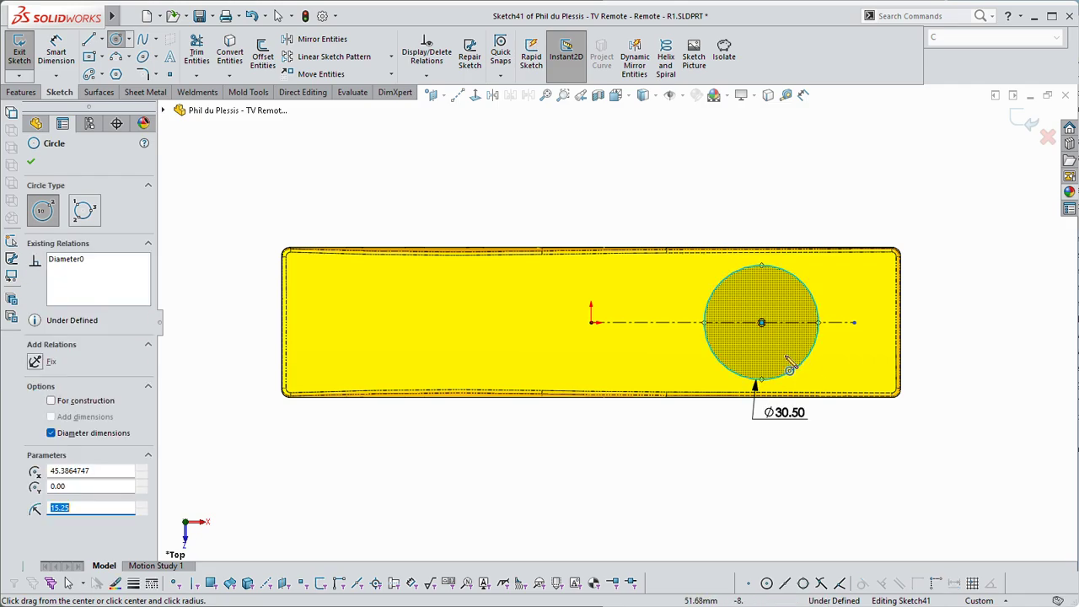
{"action": "key", "text": "Escape"}
{"action": "left_click_drag", "start_coordinate": [788, 421], "coordinate": [864, 479]}
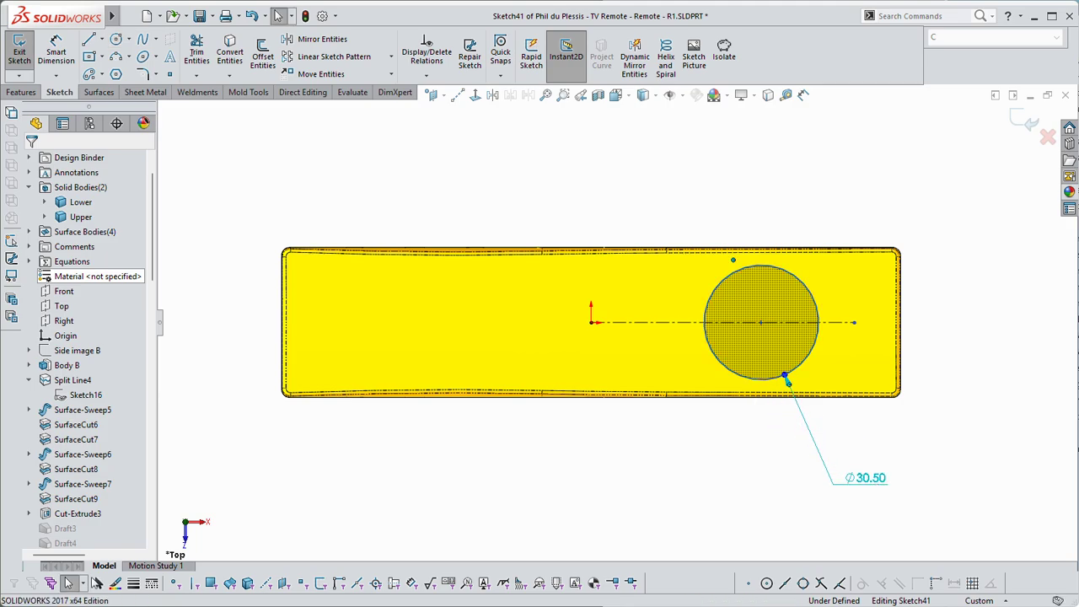
Dimension the circle's centre 45 mm from the origin and tidy the placement of the diameter label
{"action": "left_click", "coordinate": [761, 324]}
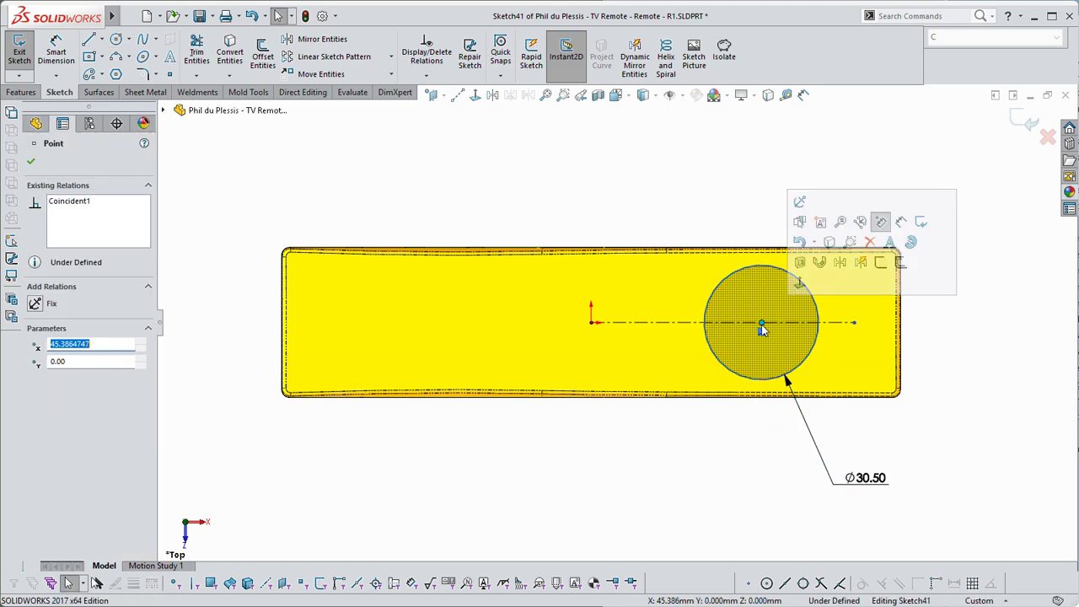
{"action": "left_click", "coordinate": [762, 328]}
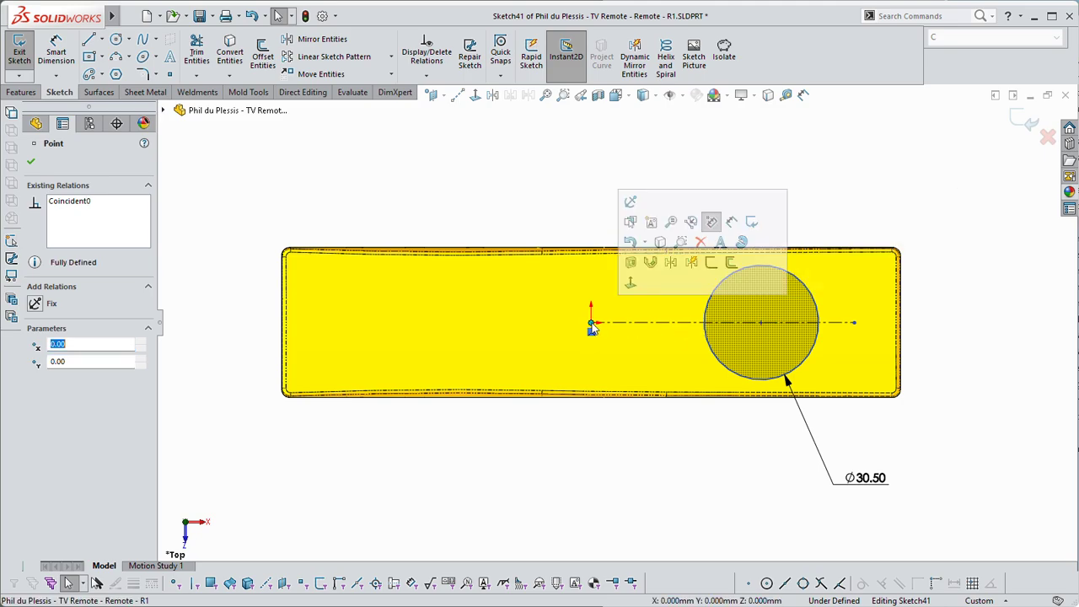
{"action": "key", "text": "Escape"}
{"action": "right_click_drag", "start_coordinate": [956, 300], "coordinate": [957, 240]}
{"action": "left_click", "coordinate": [762, 324]}
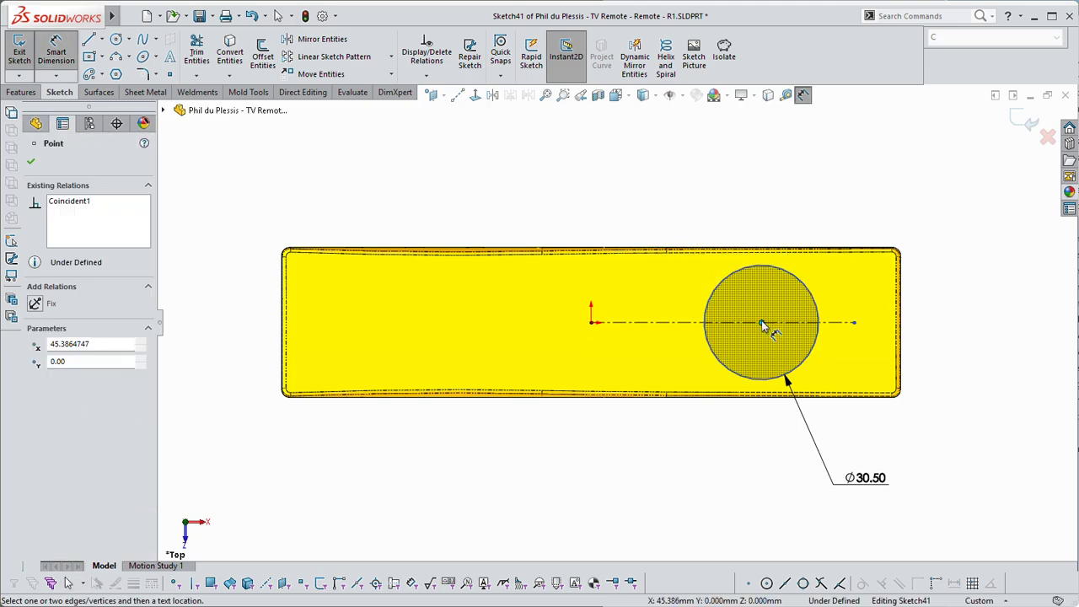
{"action": "left_click", "coordinate": [593, 327]}
{"action": "left_click", "coordinate": [699, 215]}
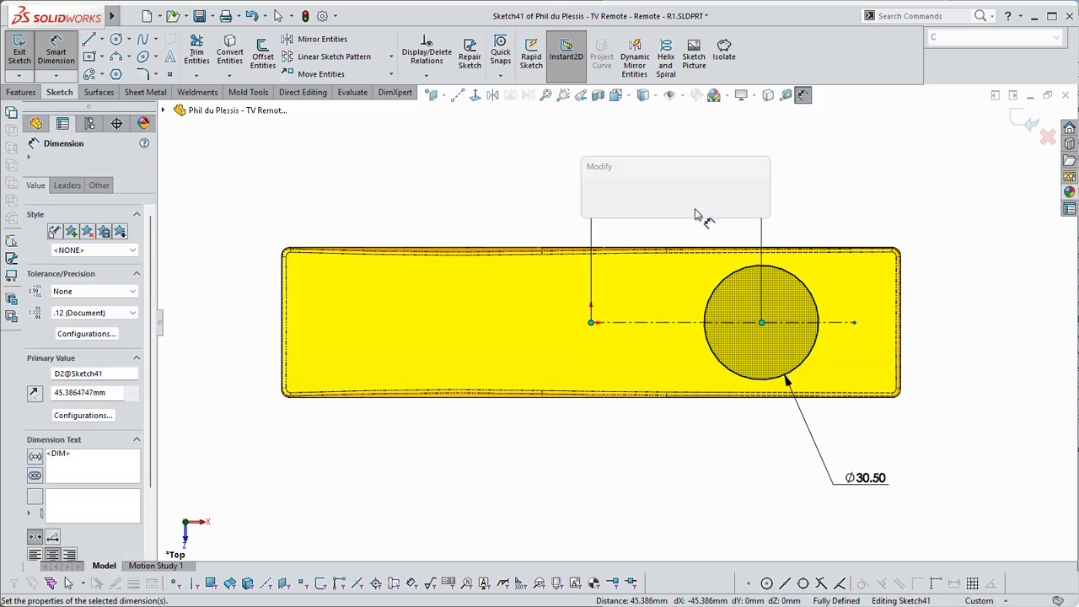
{"action": "type", "text": "45"}
{"action": "key", "text": "Return"}
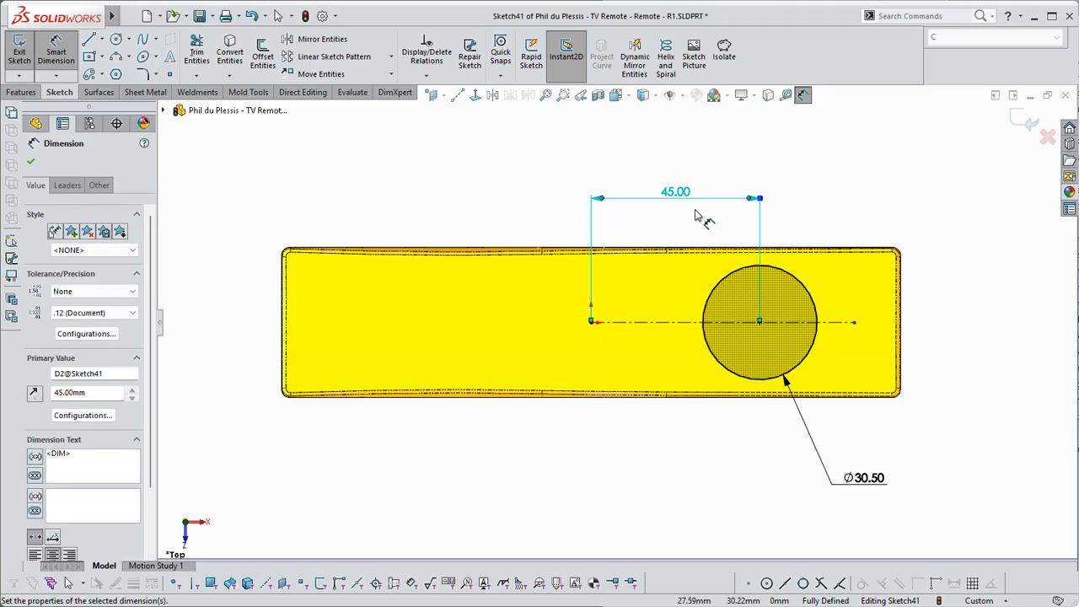
{"action": "key", "text": "Escape"}
{"action": "left_click_drag", "start_coordinate": [875, 489], "coordinate": [899, 473]}
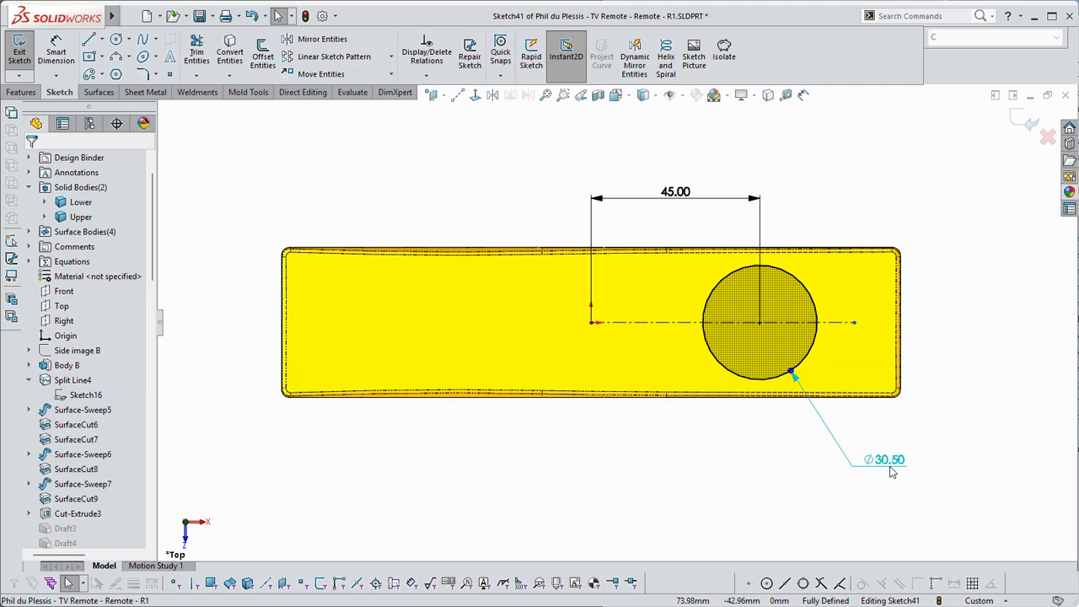
{"action": "left_click", "coordinate": [985, 328]}
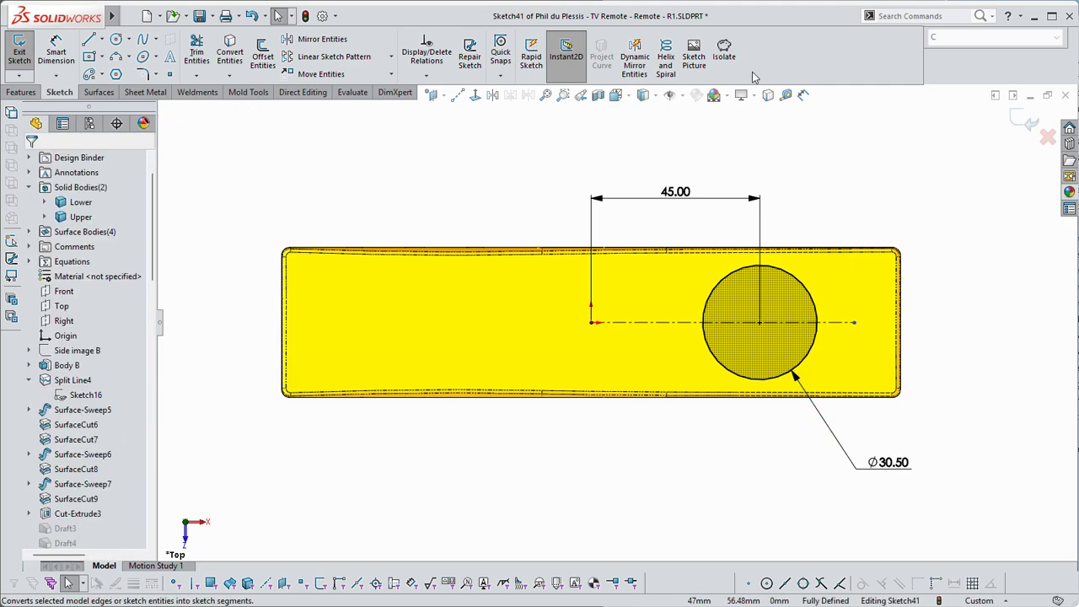
{"action": "left_click", "coordinate": [102, 75]}
{"action": "left_click", "coordinate": [102, 75]}
{"action": "left_click", "coordinate": [102, 75]}
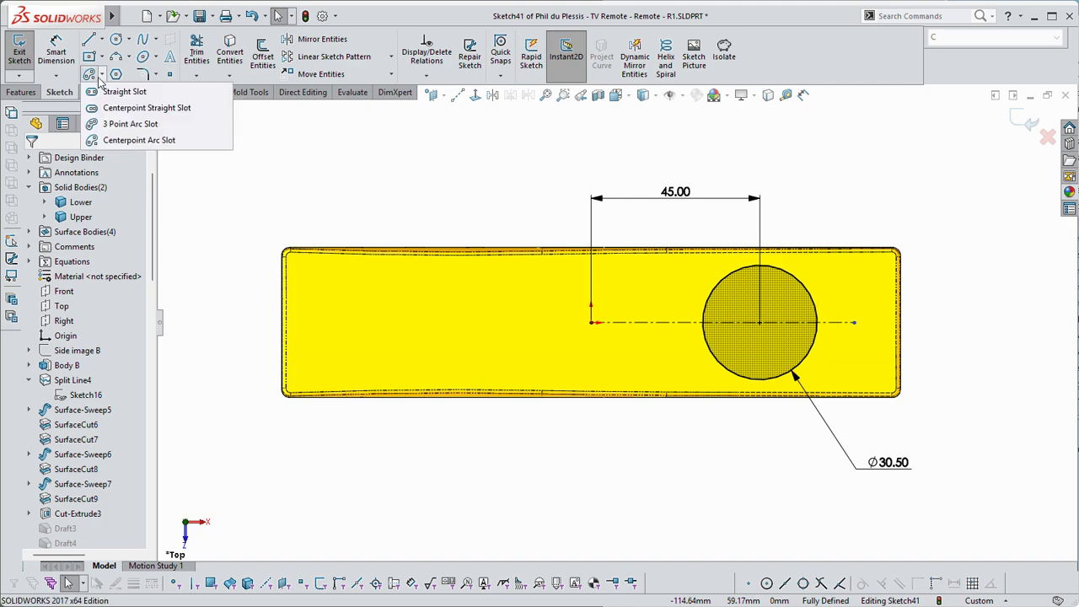
{"action": "left_click", "coordinate": [128, 141]}
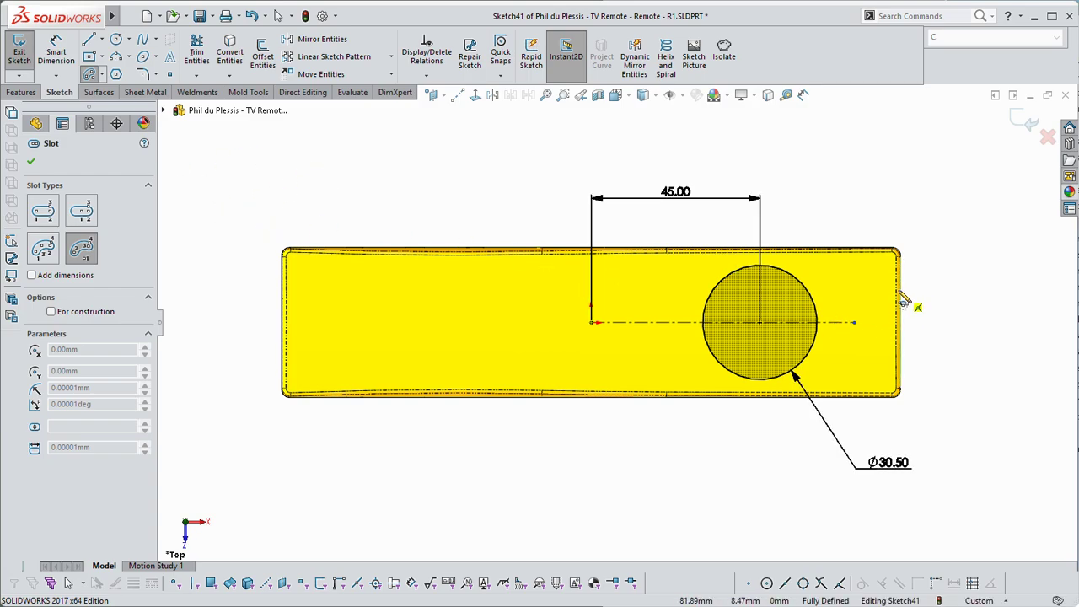
{"action": "left_click", "coordinate": [760, 323]}
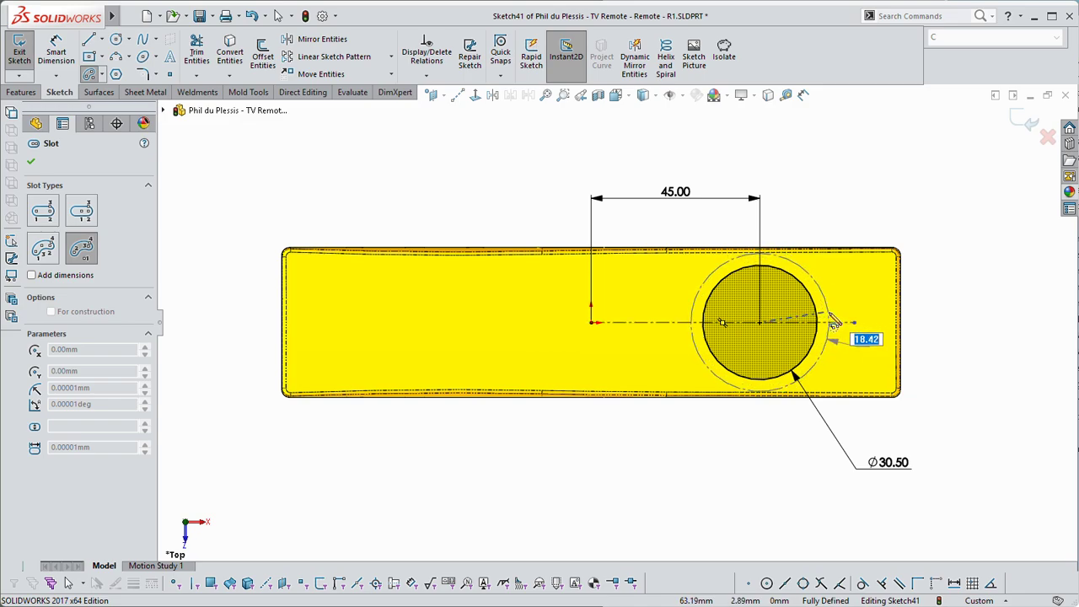
{"action": "key", "text": "Escape"}
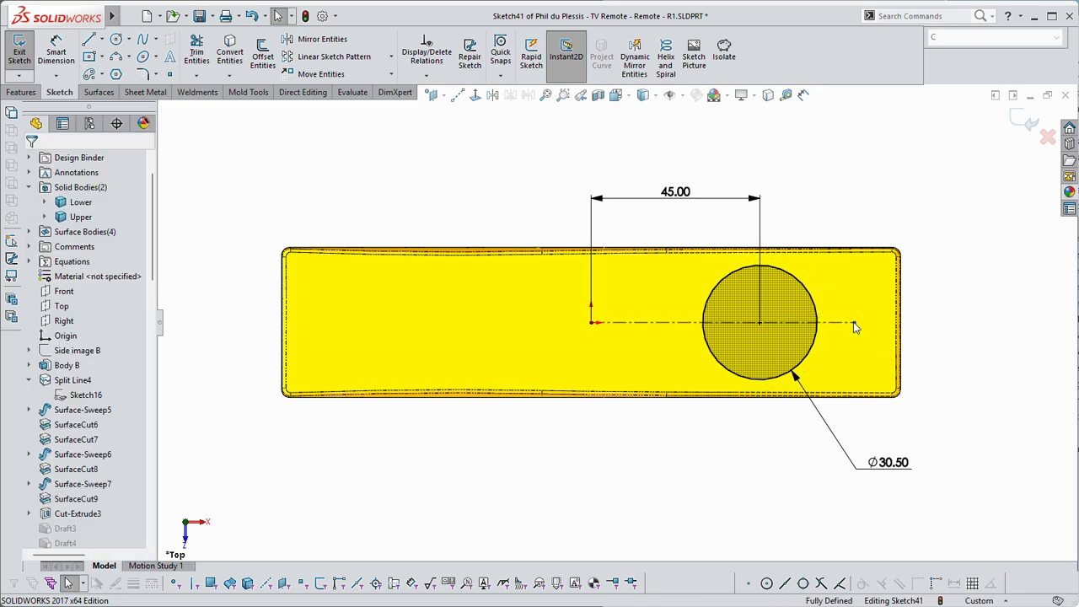
Try shortening the centerline to the circle's centre, and undo the change
{"action": "left_click_drag", "start_coordinate": [854, 323], "coordinate": [759, 323]}
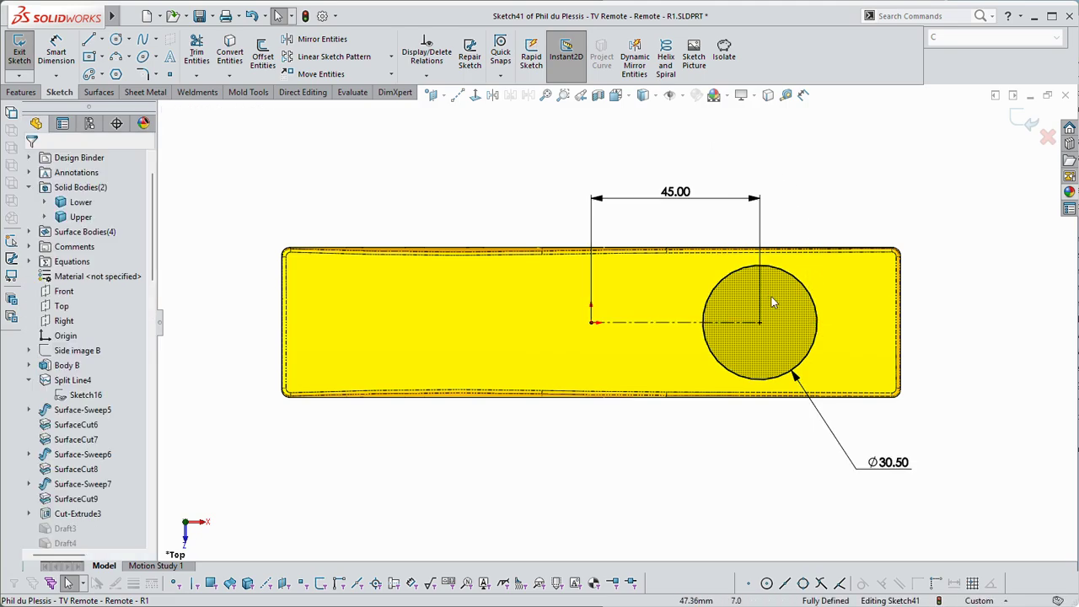
{"action": "key", "text": "ctrl+z"}
{"action": "left_click", "coordinate": [854, 323]}
{"action": "left_click", "coordinate": [802, 179]}
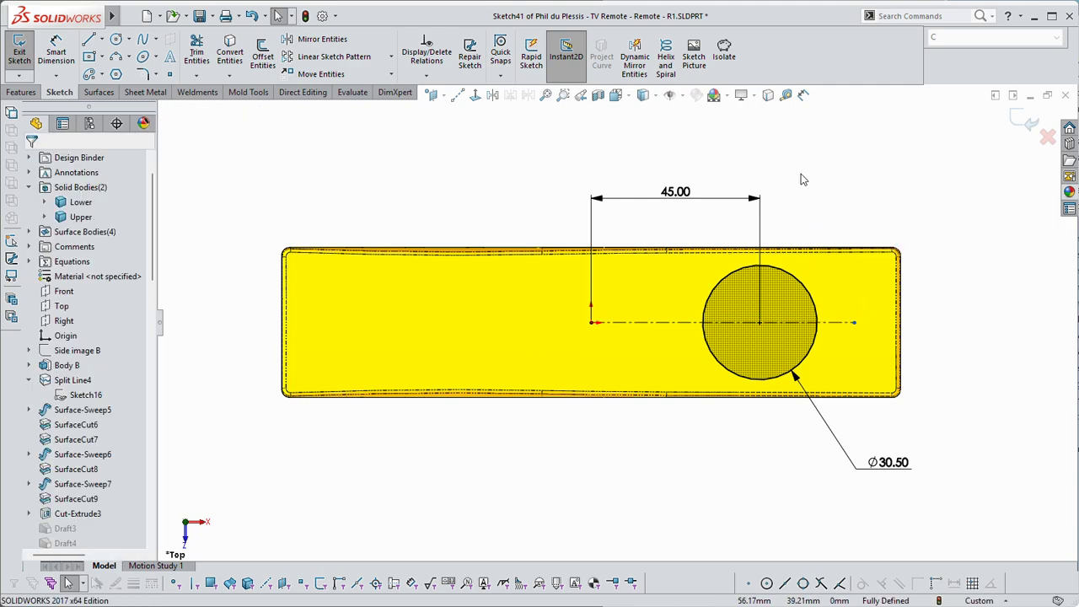
Sketch a centerpoint arc slot about the circle's centre, about 21.2 mm in radius, 4.1 mm wide and 28° in span, crossing the centerline beyond the circle
{"action": "left_click", "coordinate": [92, 75]}
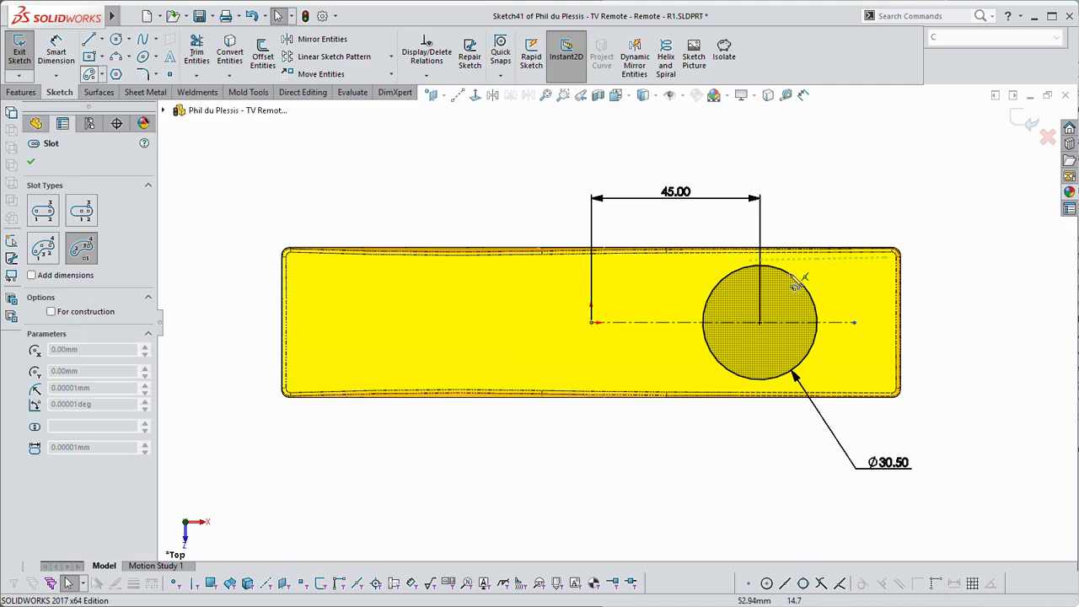
{"action": "left_click", "coordinate": [760, 323]}
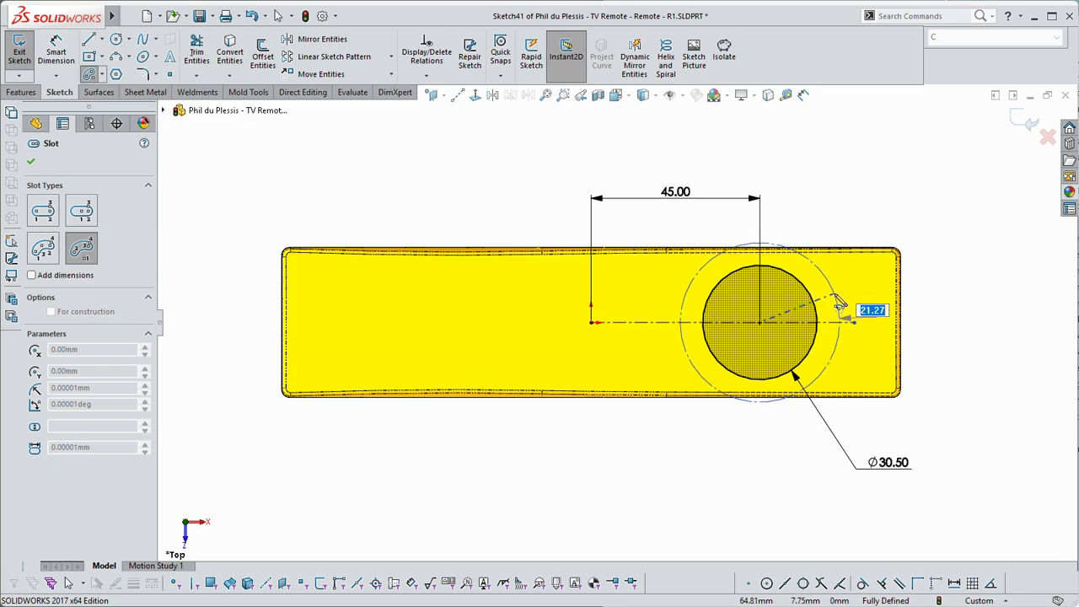
{"action": "scroll", "coordinate": [834, 304], "scroll_direction": "down", "scroll_amount": 3}
{"action": "left_click", "coordinate": [818, 317]}
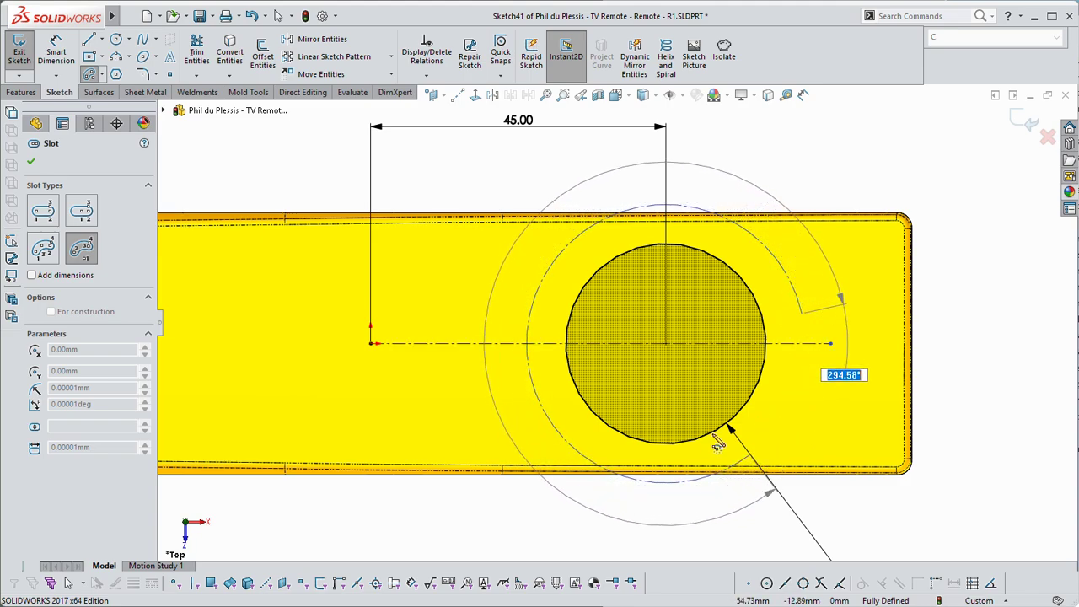
{"action": "left_click", "coordinate": [811, 390]}
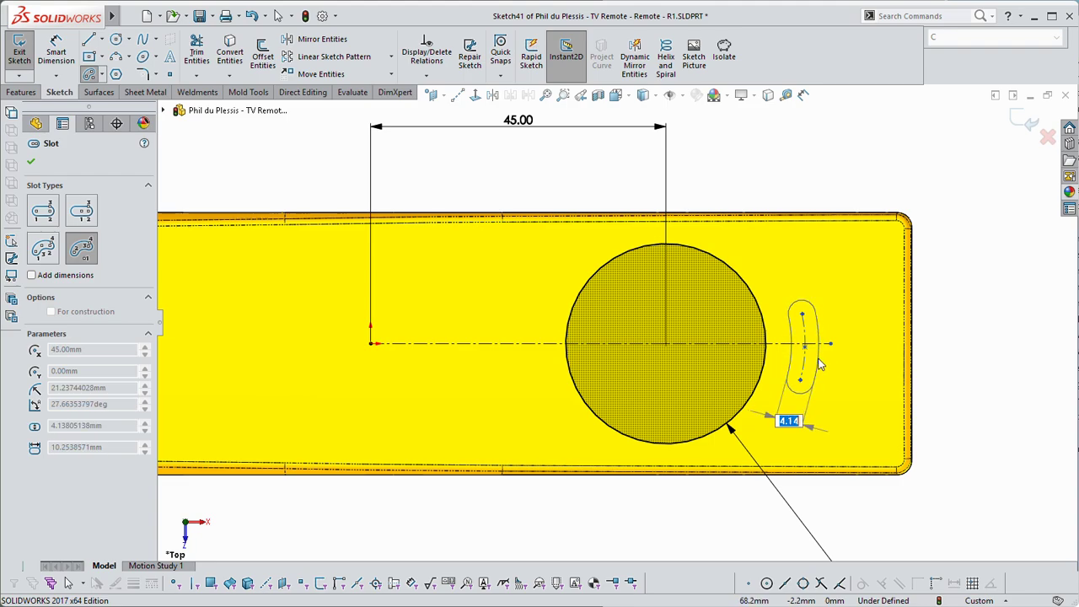
{"action": "left_click", "coordinate": [822, 364]}
{"action": "key", "text": "Escape"}
Add a midpoint relation between the centerline and the arc slot's centre point
{"action": "scroll", "coordinate": [847, 350], "scroll_direction": "down", "scroll_amount": 3}
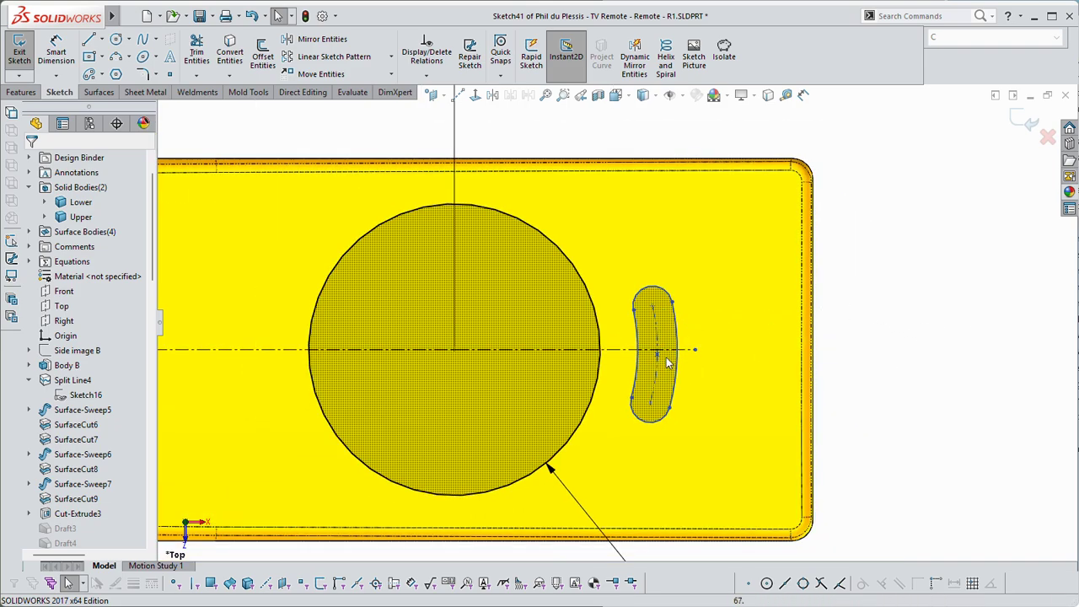
{"action": "left_click", "coordinate": [659, 360]}
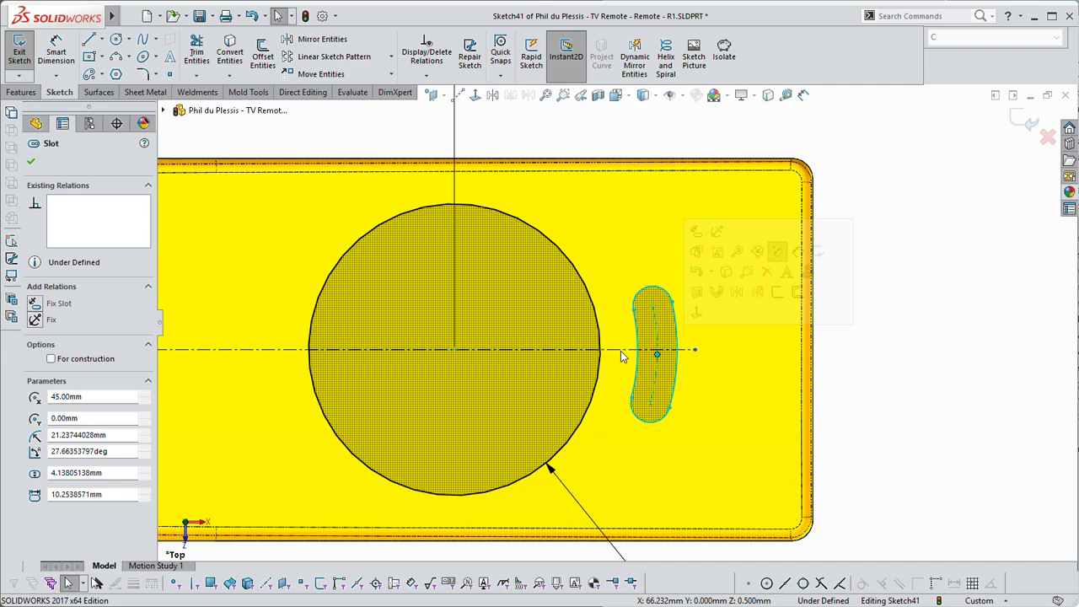
{"action": "left_click", "coordinate": [624, 350]}
{"action": "left_click", "coordinate": [657, 354], "text": "ctrl"}
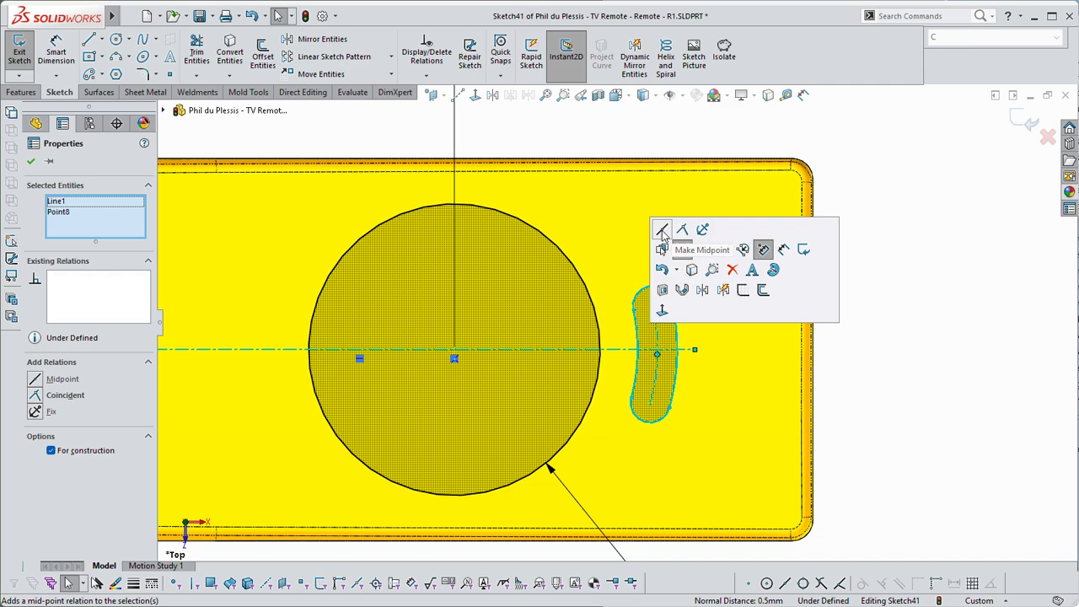
{"action": "left_click", "coordinate": [663, 234]}
{"action": "left_click", "coordinate": [947, 336]}
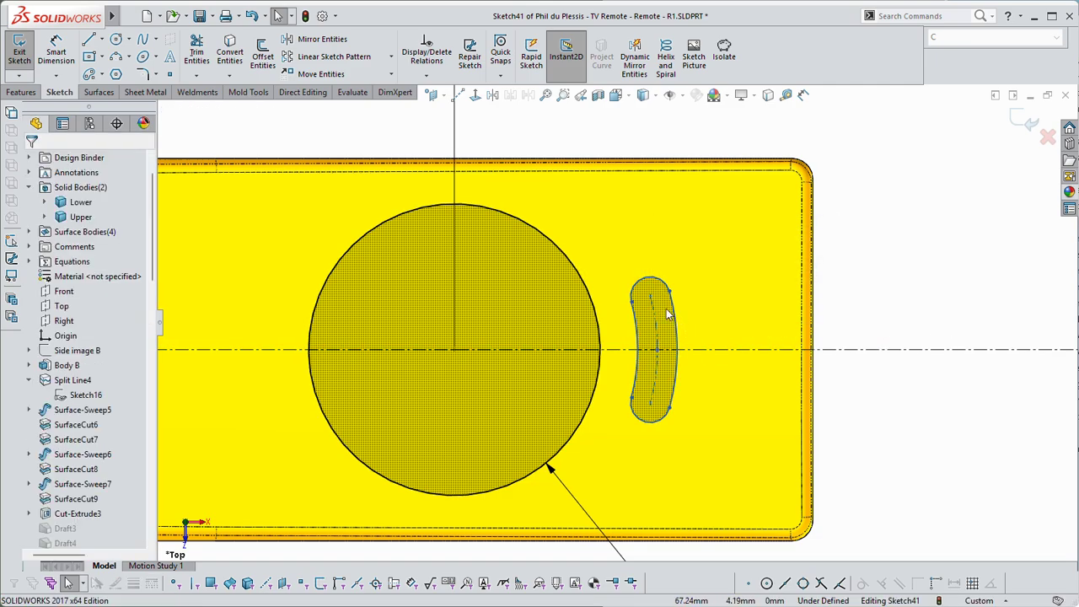
Dimension the vertical distance between the arc slot's two end centres at 7 mm
{"action": "right_click_drag", "start_coordinate": [893, 316], "coordinate": [889, 236]}
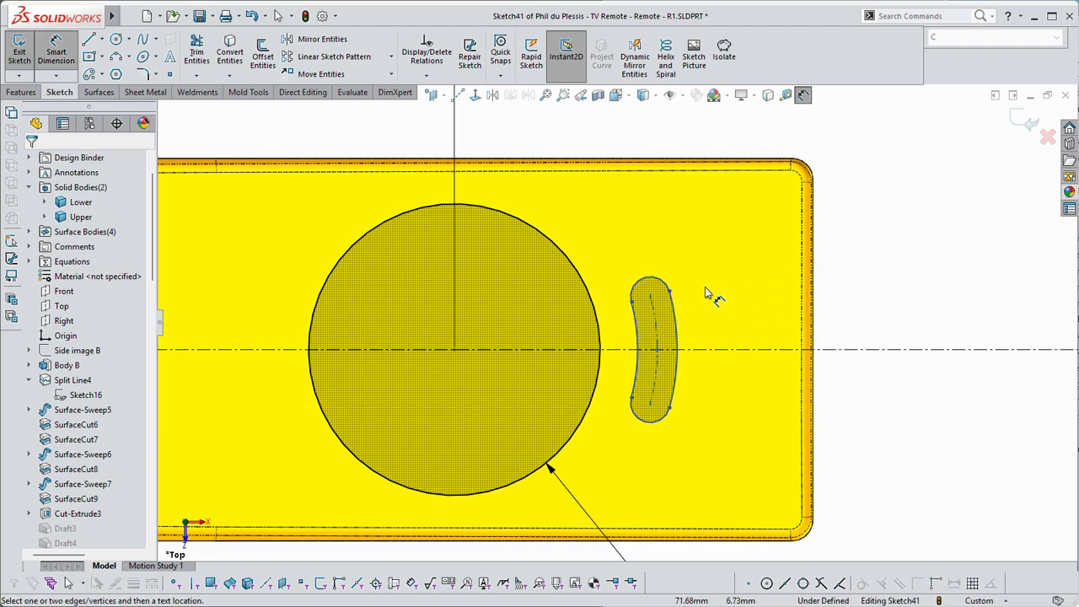
{"action": "left_click", "coordinate": [651, 297]}
{"action": "left_click", "coordinate": [651, 404]}
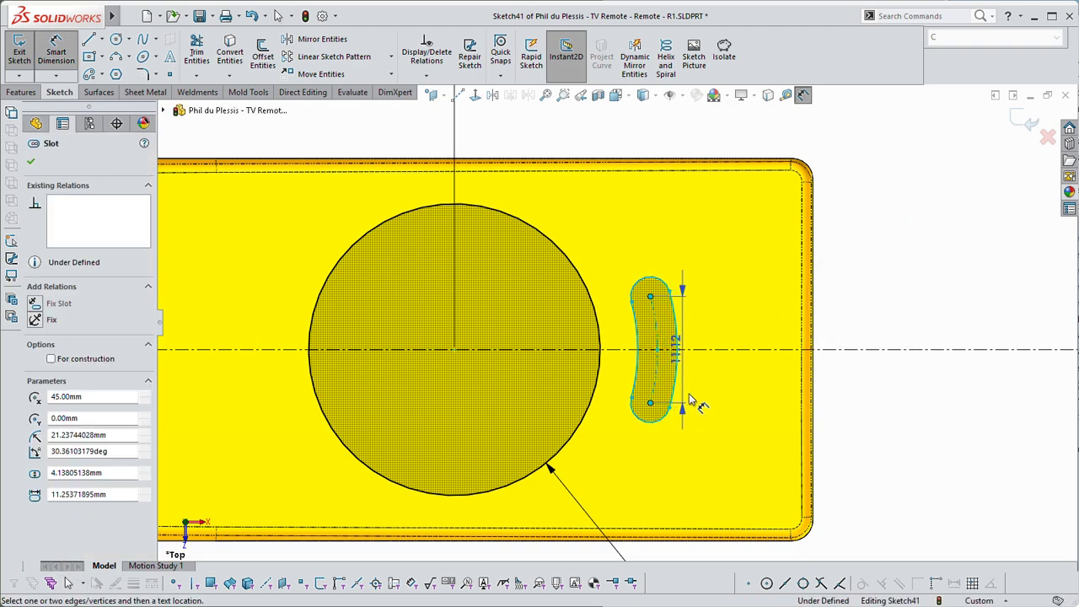
{"action": "left_click", "coordinate": [859, 358]}
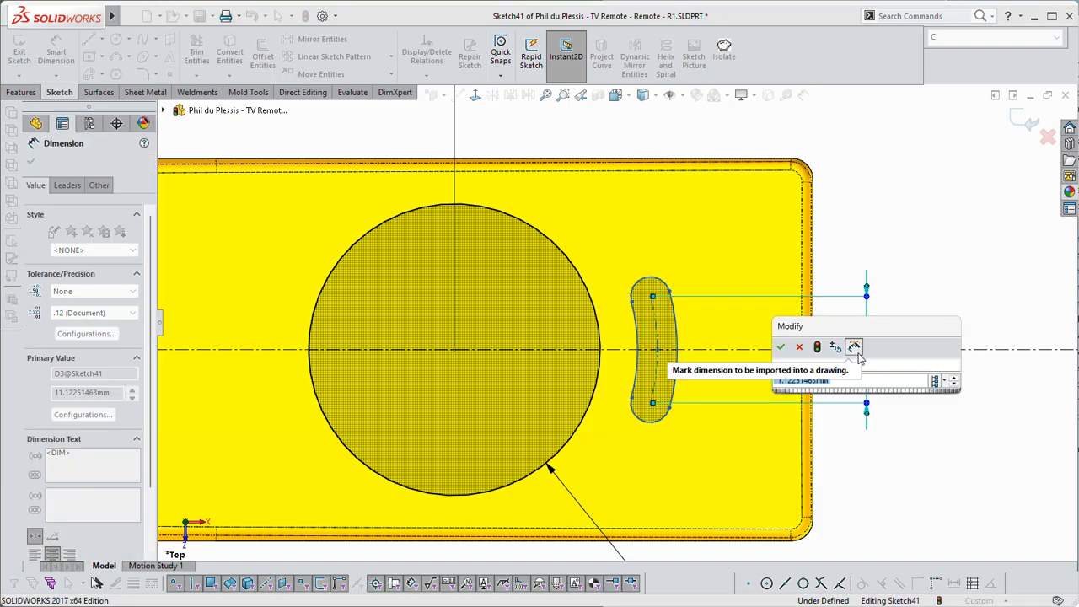
{"action": "type", "text": "7"}
{"action": "key", "text": "Return"}
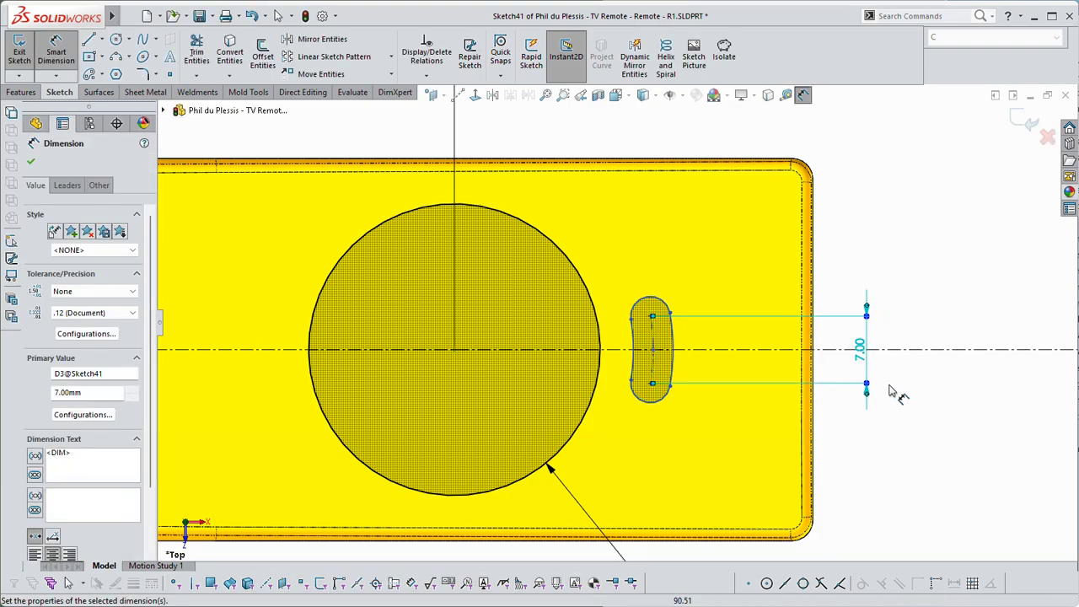
{"action": "key", "text": "Escape"}
Flip the slot spacing dimension's arrows to the inside and set its value to 6 mm
{"action": "left_click", "coordinate": [868, 396]}
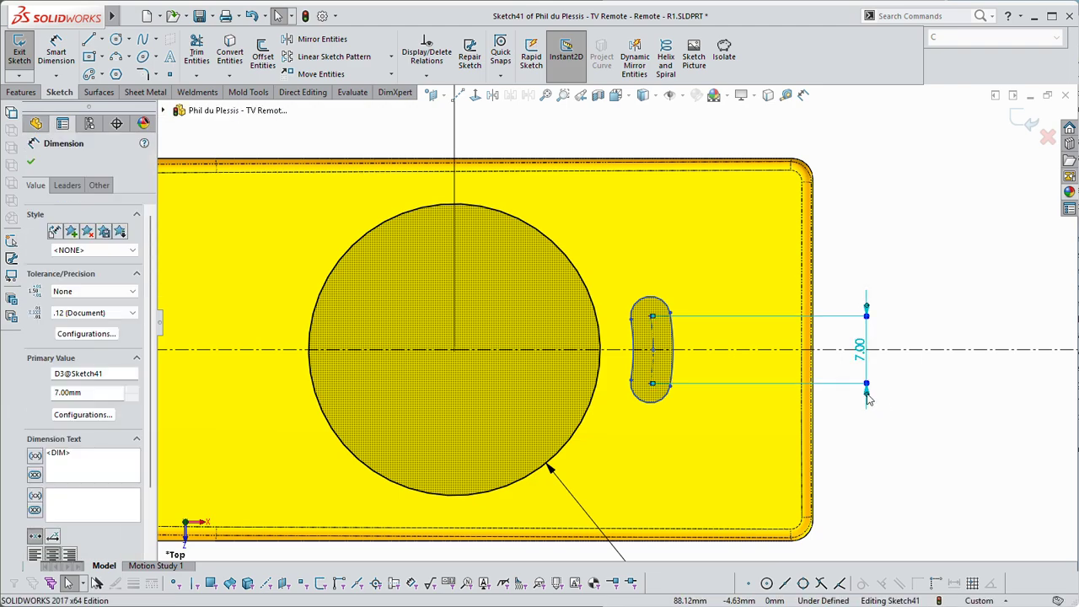
{"action": "left_click", "coordinate": [885, 397]}
{"action": "left_click", "coordinate": [867, 377]}
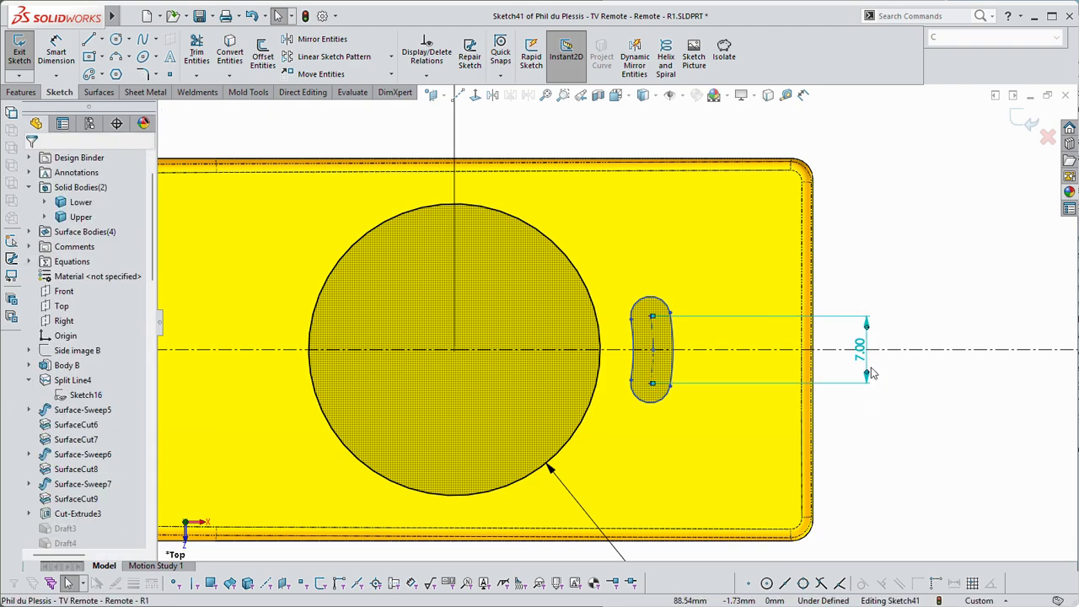
{"action": "mouse_move", "coordinate": [868, 322]}
{"action": "left_mouse_down"}
{"action": "mouse_move", "coordinate": [871, 309]}
{"action": "mouse_move", "coordinate": [885, 329]}
{"action": "left_mouse_up"}
{"action": "left_click", "coordinate": [925, 261]}
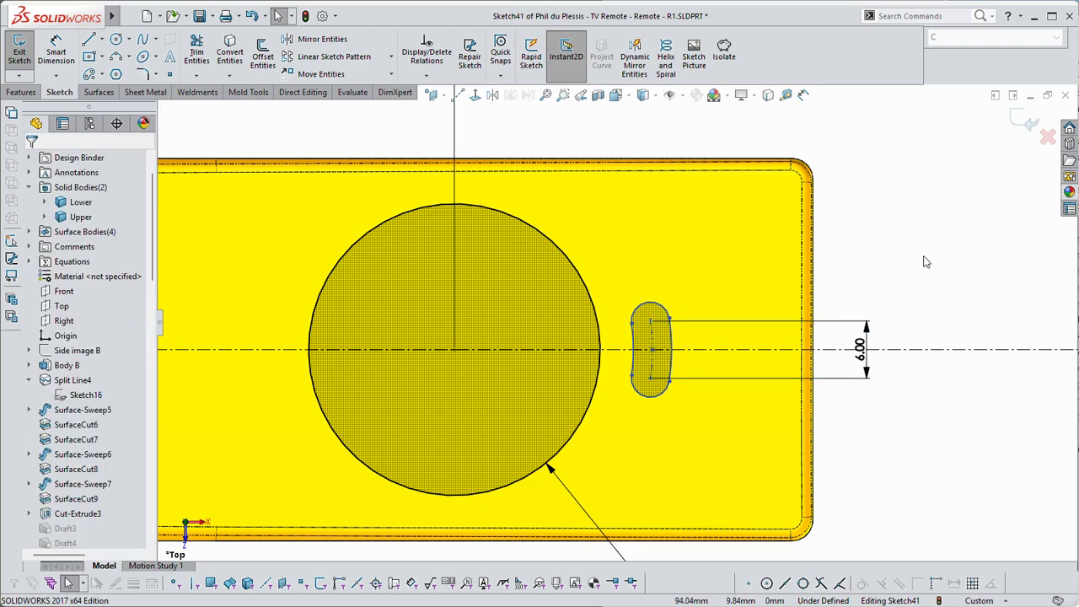
Dimension the end radius of the arc slot at 2.2 mm
{"action": "right_click_drag", "start_coordinate": [925, 261], "coordinate": [925, 215]}
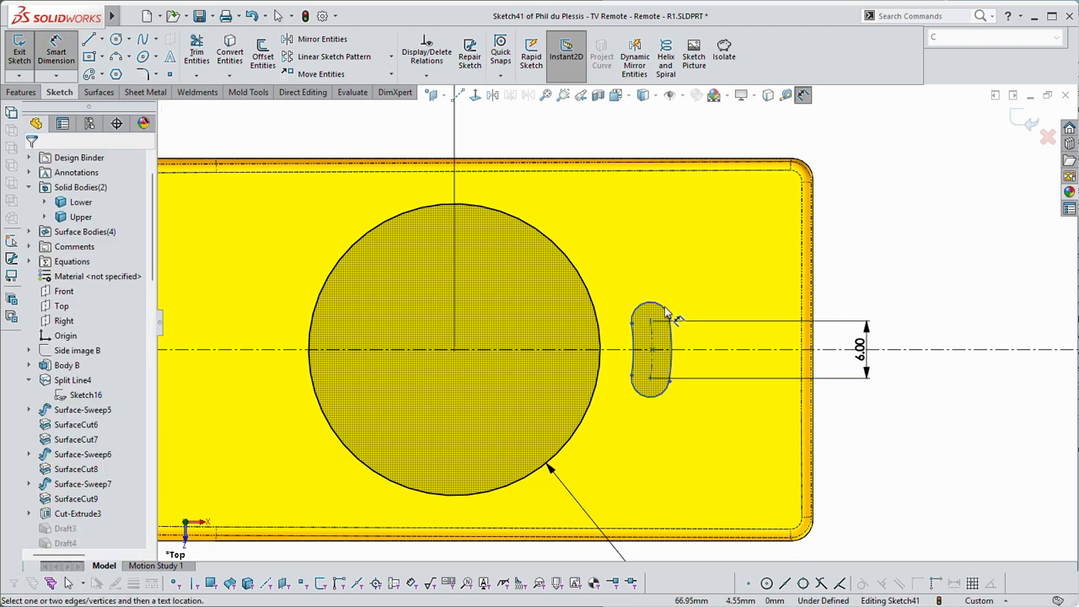
{"action": "left_click", "coordinate": [666, 312]}
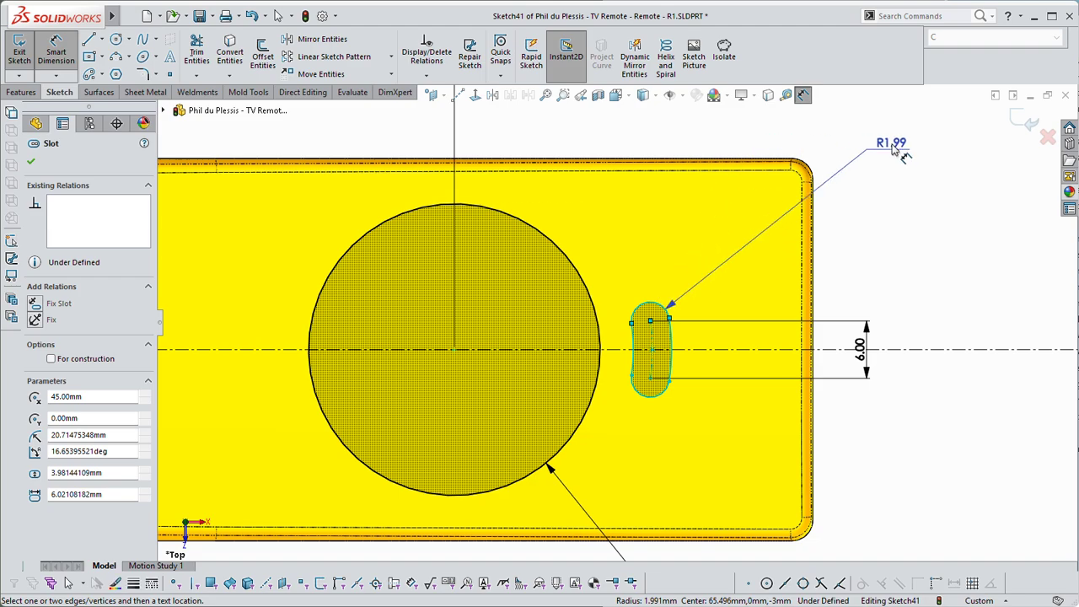
{"action": "left_click", "coordinate": [885, 169]}
{"action": "type", "text": "2."}
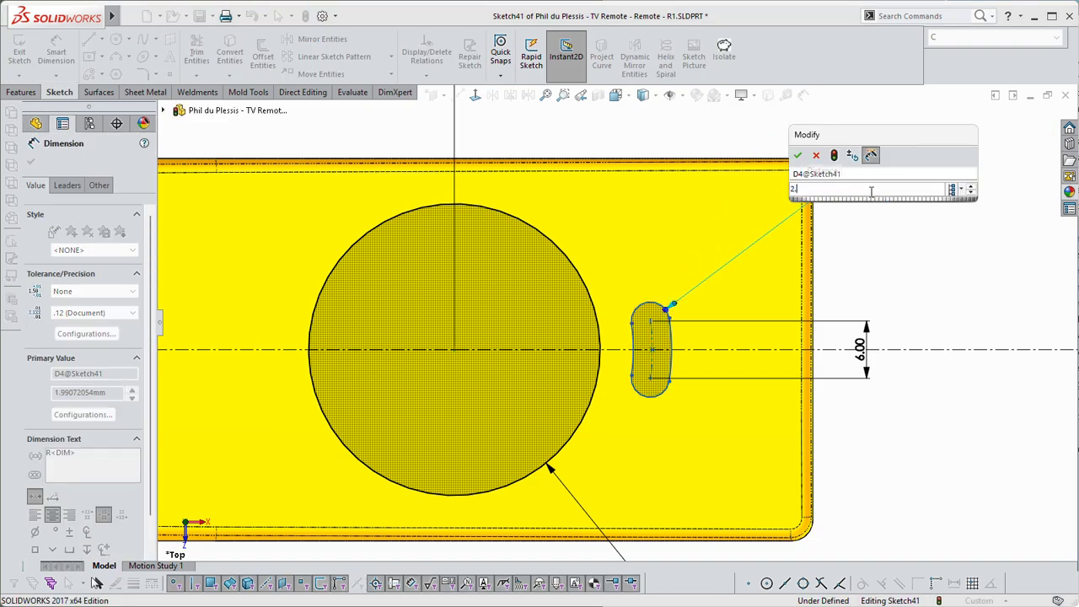
{"action": "type", "text": "2"}
{"action": "key", "text": "Return"}
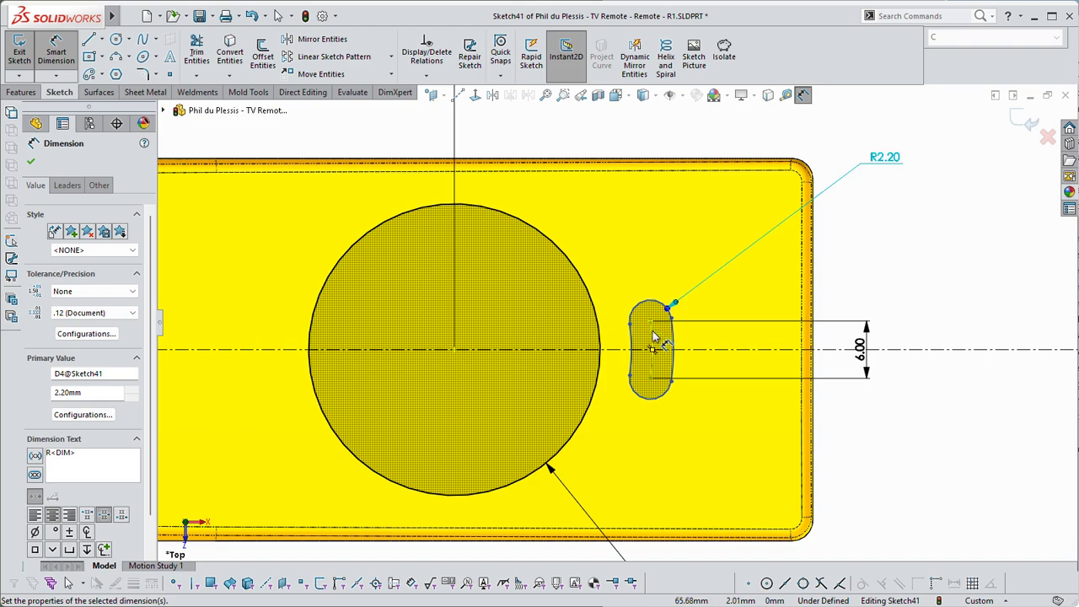
Dimension the radius of the arc slot's centre arc at 24 mm
{"action": "left_click", "coordinate": [654, 337]}
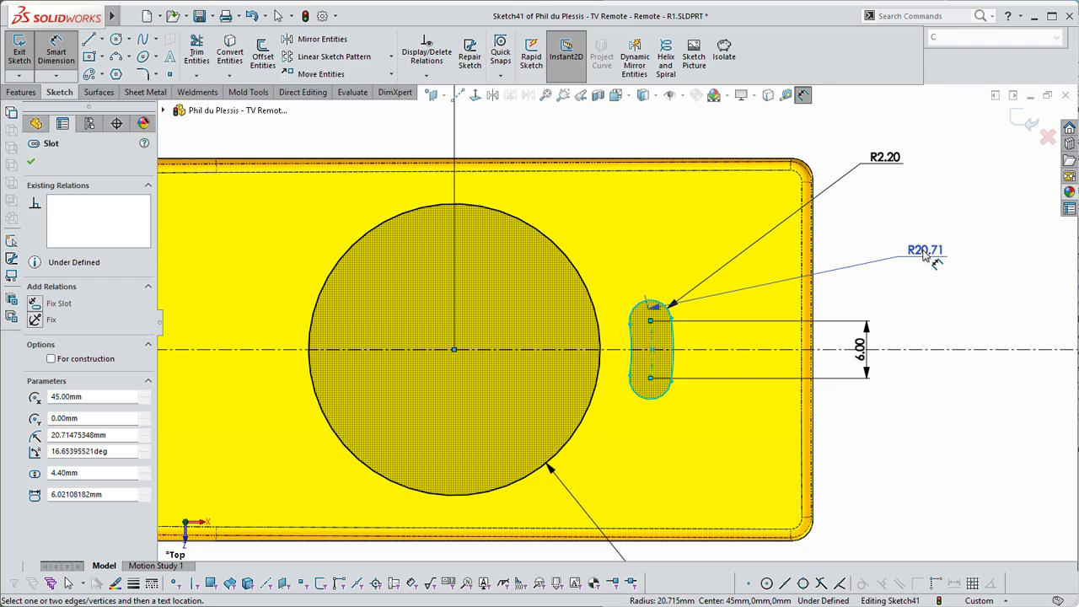
{"action": "left_click", "coordinate": [908, 263]}
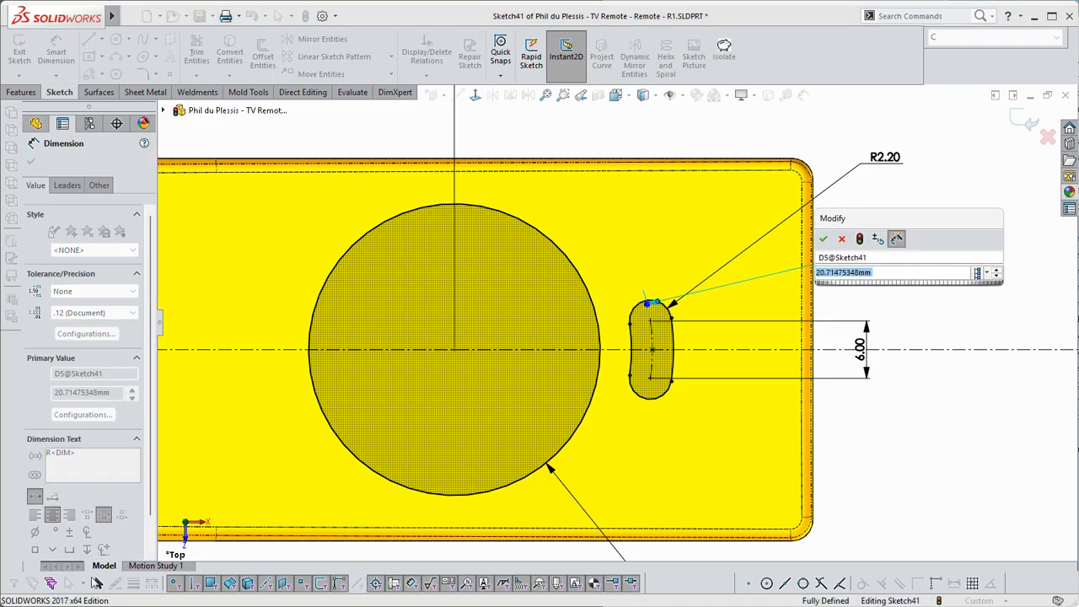
{"action": "type", "text": "24"}
{"action": "key", "text": "Return"}
{"action": "right_click", "coordinate": [877, 318]}
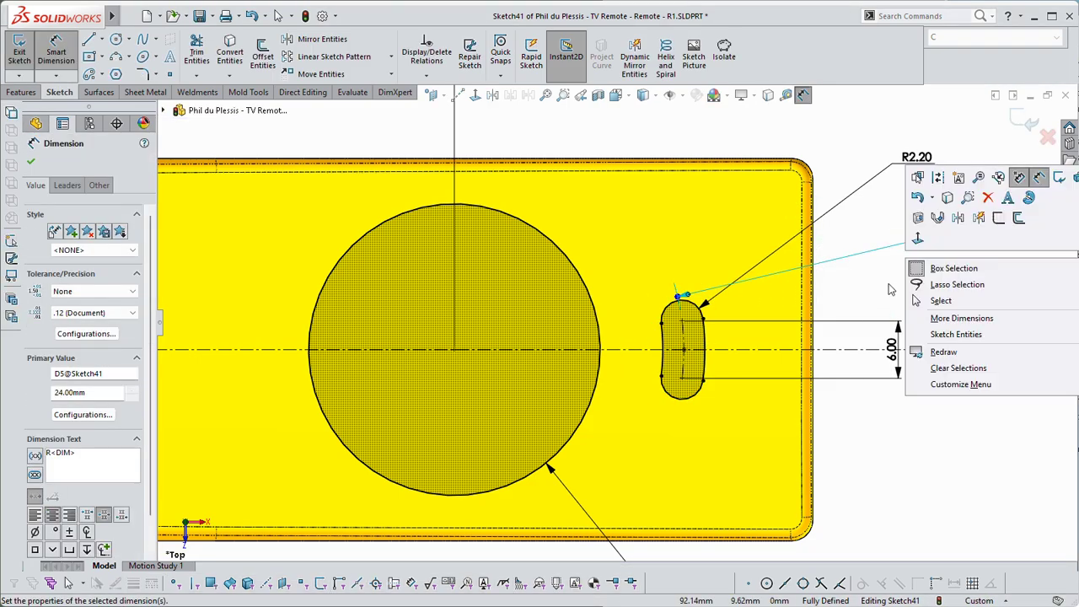
{"action": "left_click", "coordinate": [941, 300]}
Reposition the R24 dimension above the slot and move the 6 mm dimension's text above its extension lines
{"action": "left_click_drag", "start_coordinate": [903, 243], "coordinate": [927, 221]}
{"action": "left_click", "coordinate": [793, 333]}
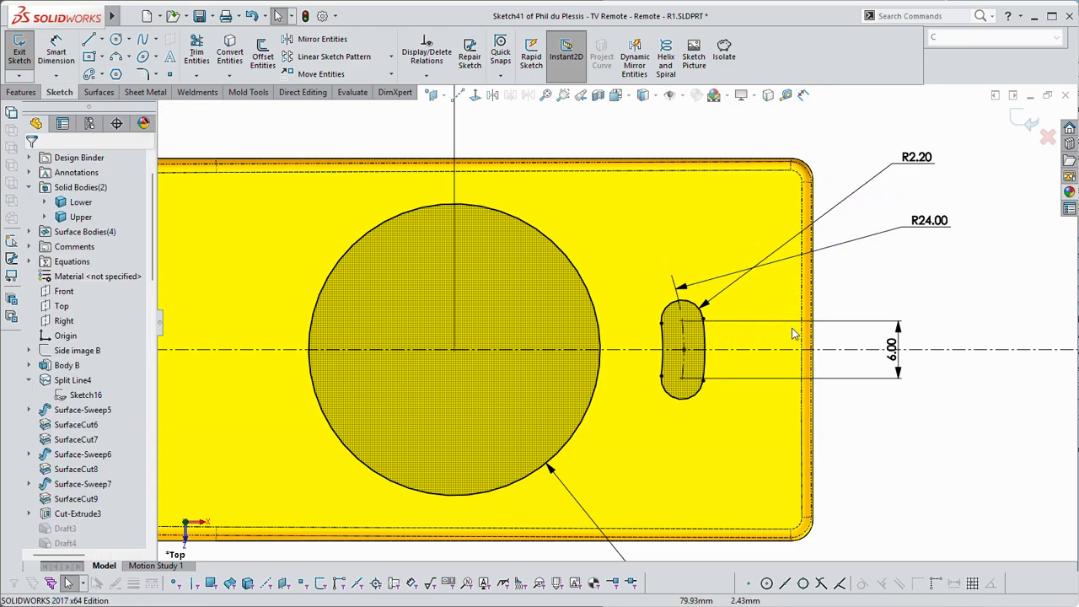
{"action": "scroll", "coordinate": [790, 335], "scroll_direction": "up", "scroll_amount": 3}
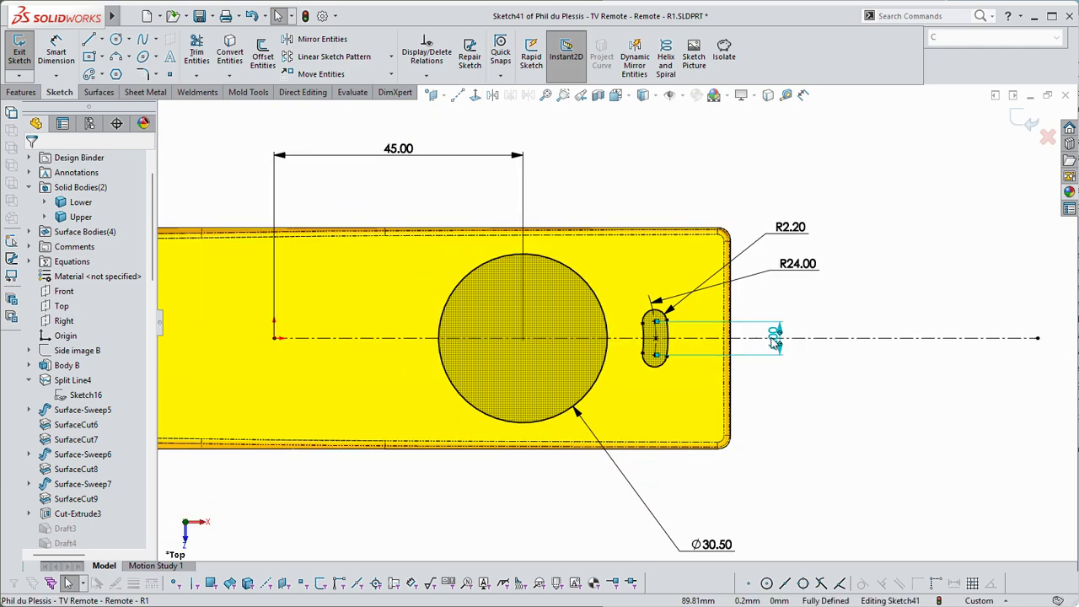
{"action": "left_click_drag", "start_coordinate": [774, 341], "coordinate": [769, 284]}
{"action": "scroll", "coordinate": [658, 337], "scroll_direction": "down", "scroll_amount": 2}
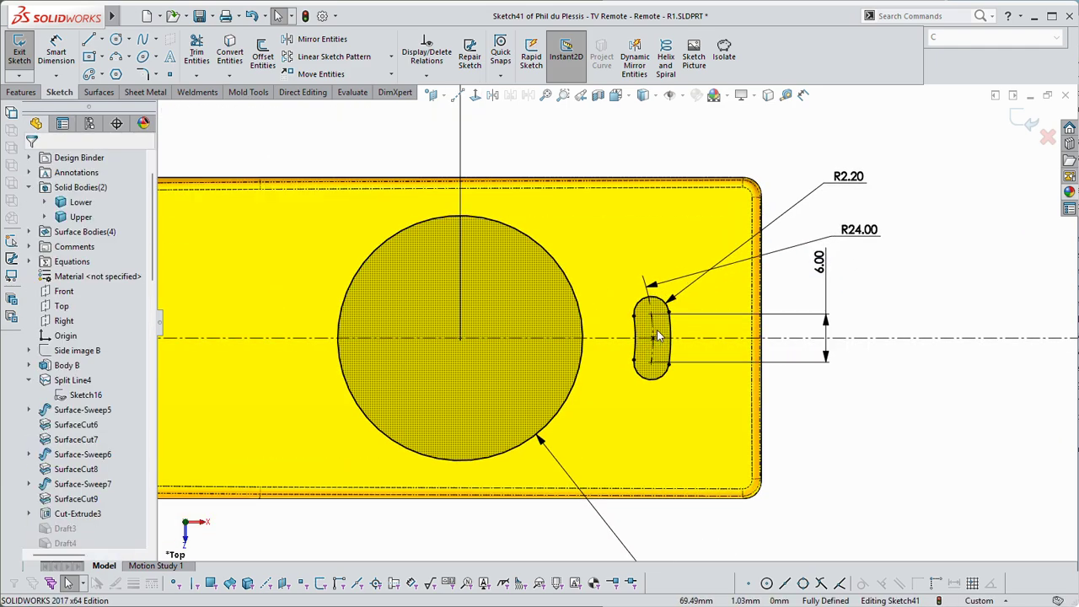
{"action": "scroll", "coordinate": [658, 336], "scroll_direction": "down", "scroll_amount": 1}
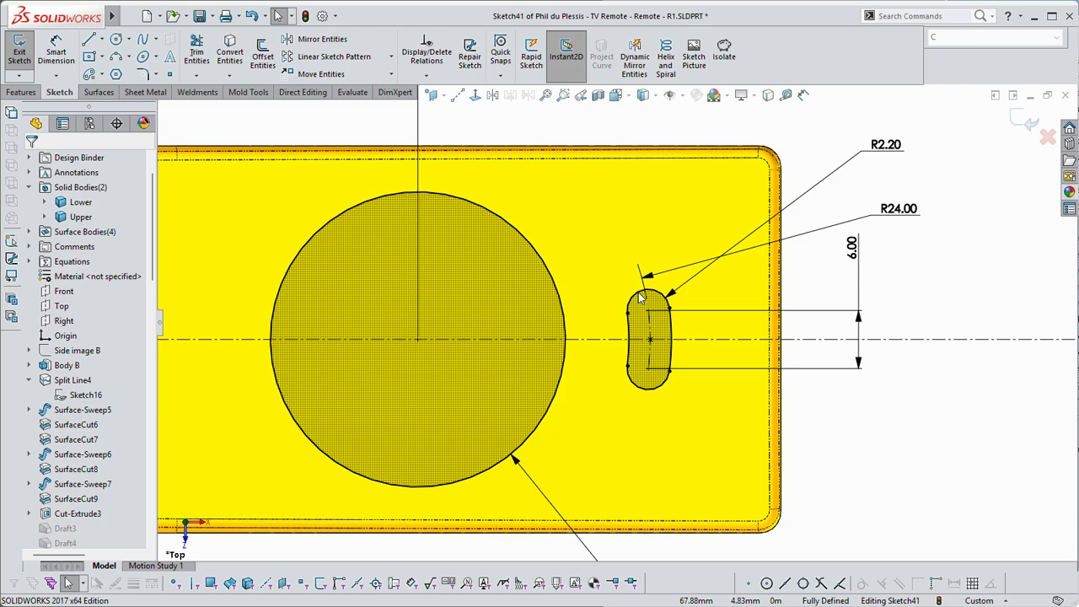
{"action": "left_click", "coordinate": [392, 59]}
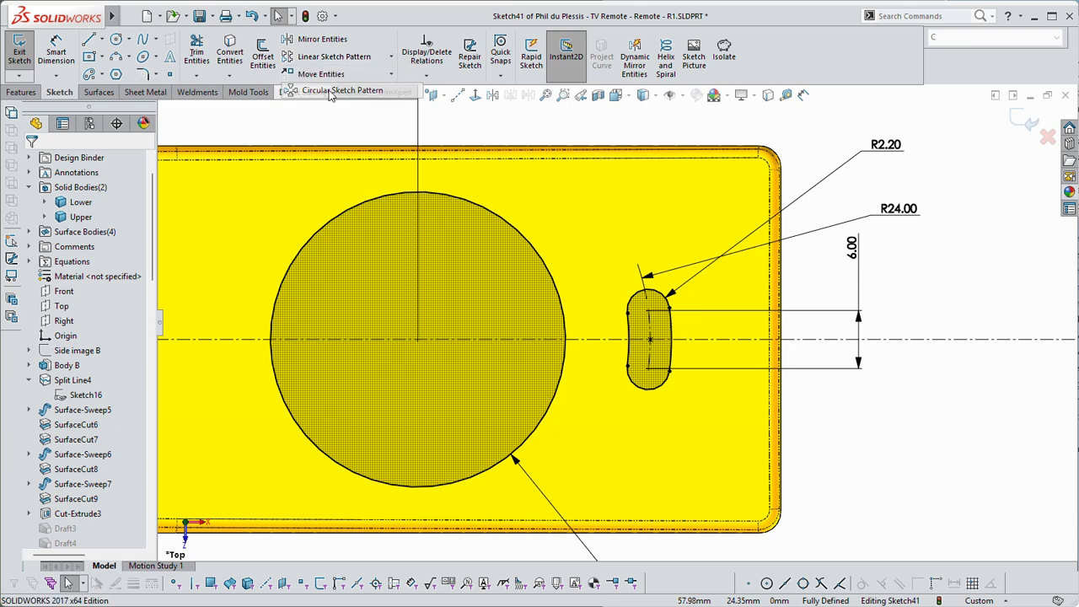
{"action": "left_click", "coordinate": [333, 91]}
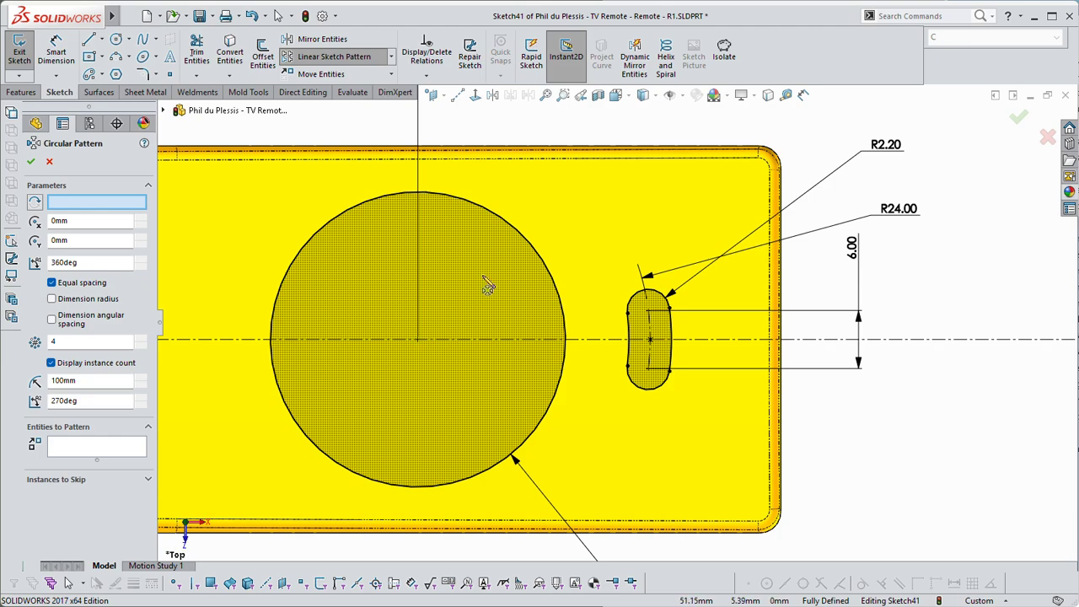
{"action": "left_click", "coordinate": [420, 341]}
{"action": "scroll", "coordinate": [439, 339], "scroll_direction": "up", "scroll_amount": 3}
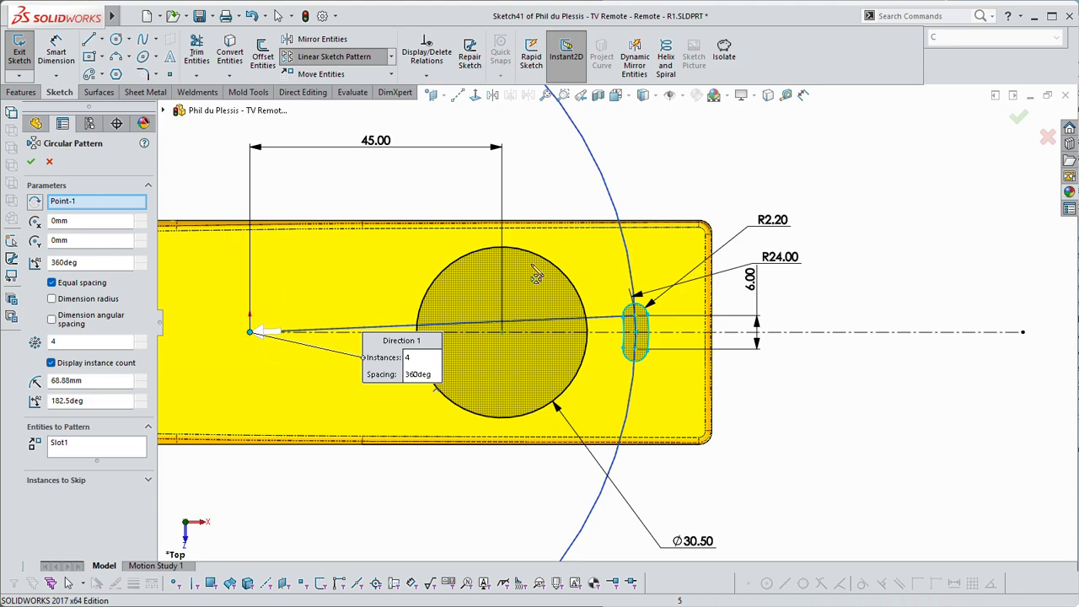
{"action": "left_click", "coordinate": [75, 203]}
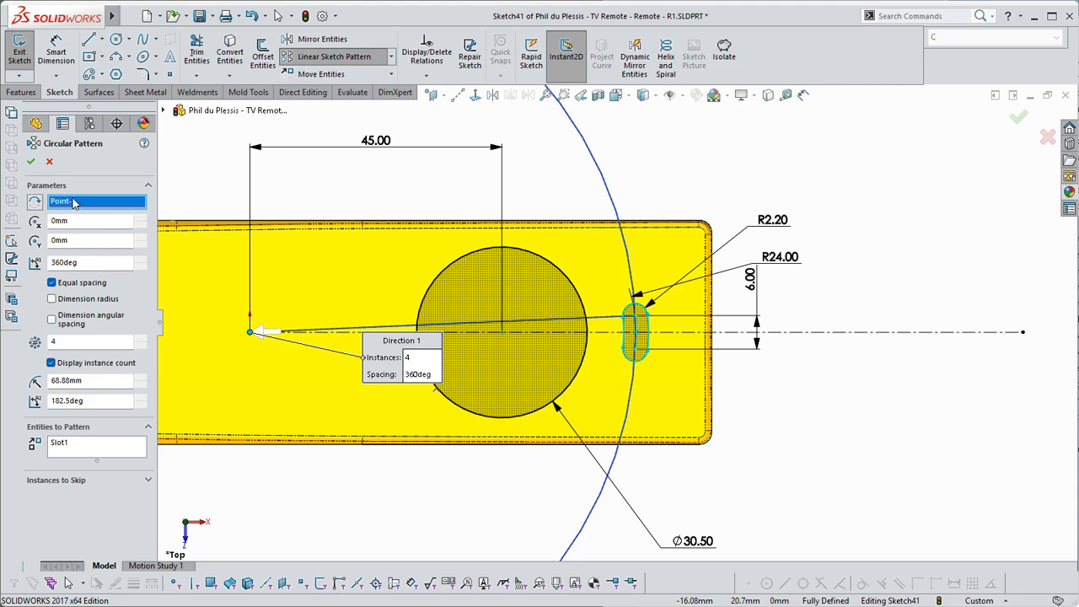
{"action": "key", "text": "Delete"}
{"action": "key", "text": "Escape"}
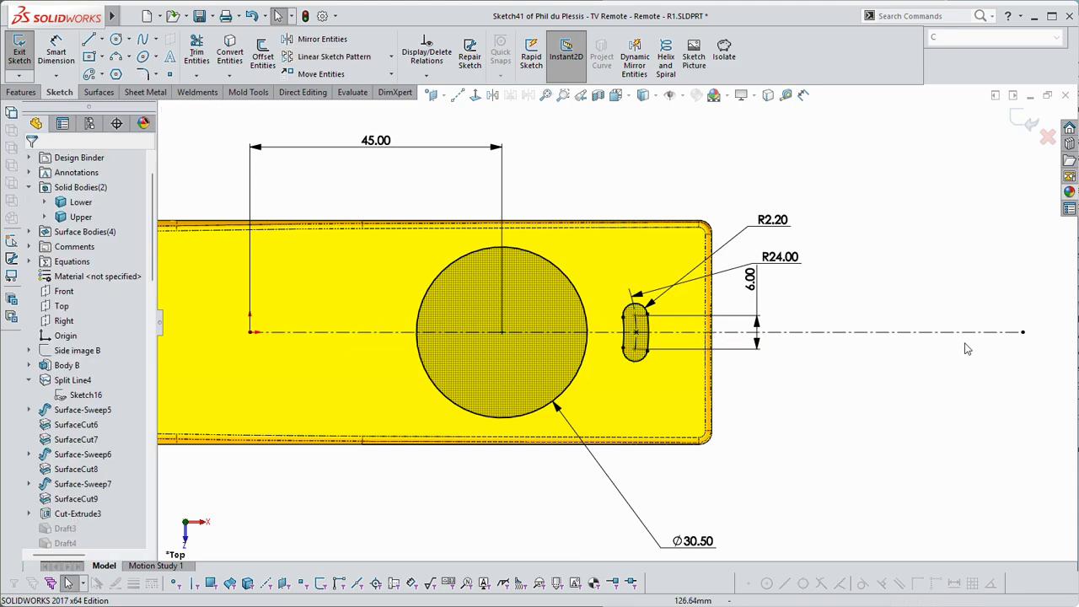
Try to delete the horizontal centerline and undo the deletion
{"action": "left_click", "coordinate": [1024, 332]}
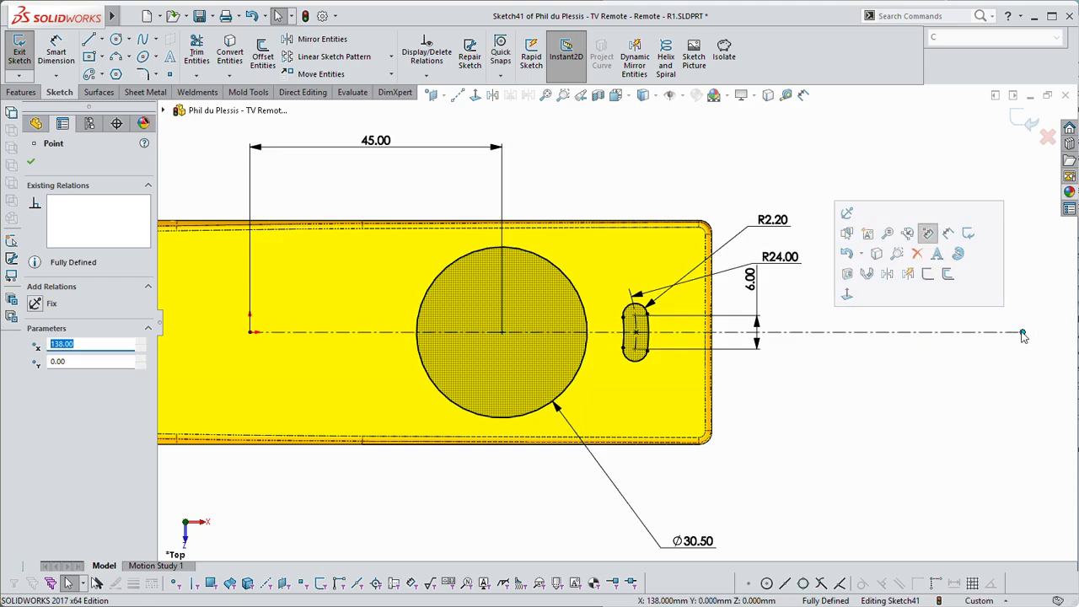
{"action": "left_click", "coordinate": [841, 338]}
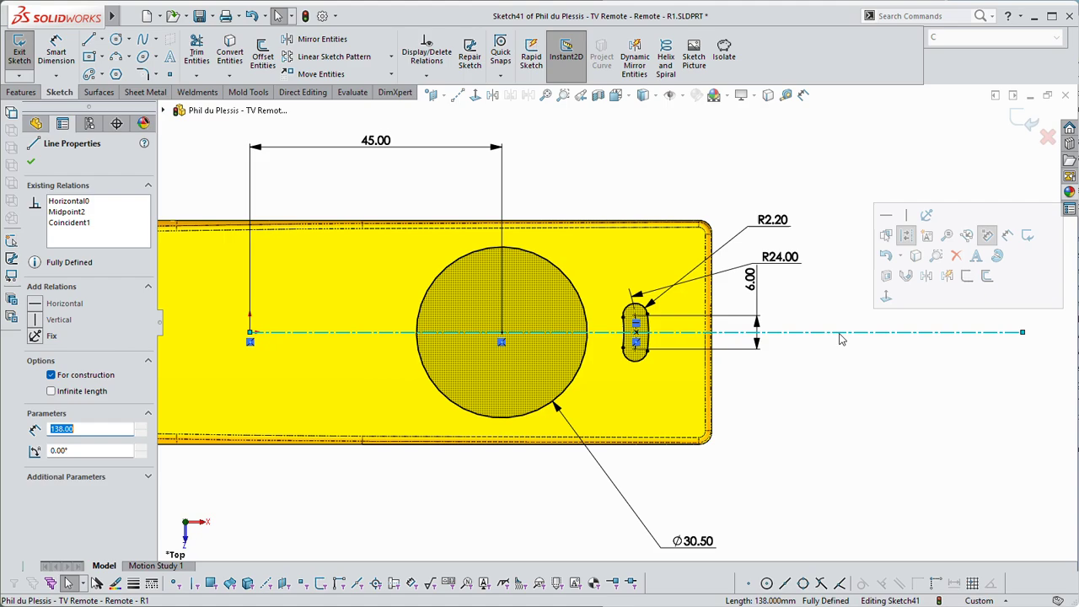
{"action": "left_click", "coordinate": [1022, 332]}
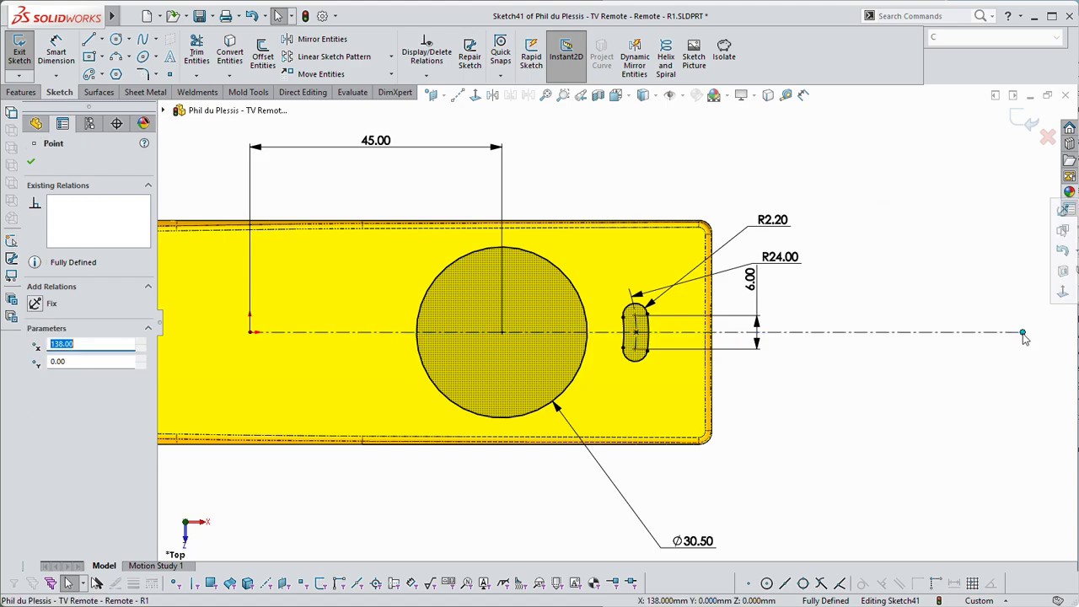
{"action": "left_click", "coordinate": [897, 334]}
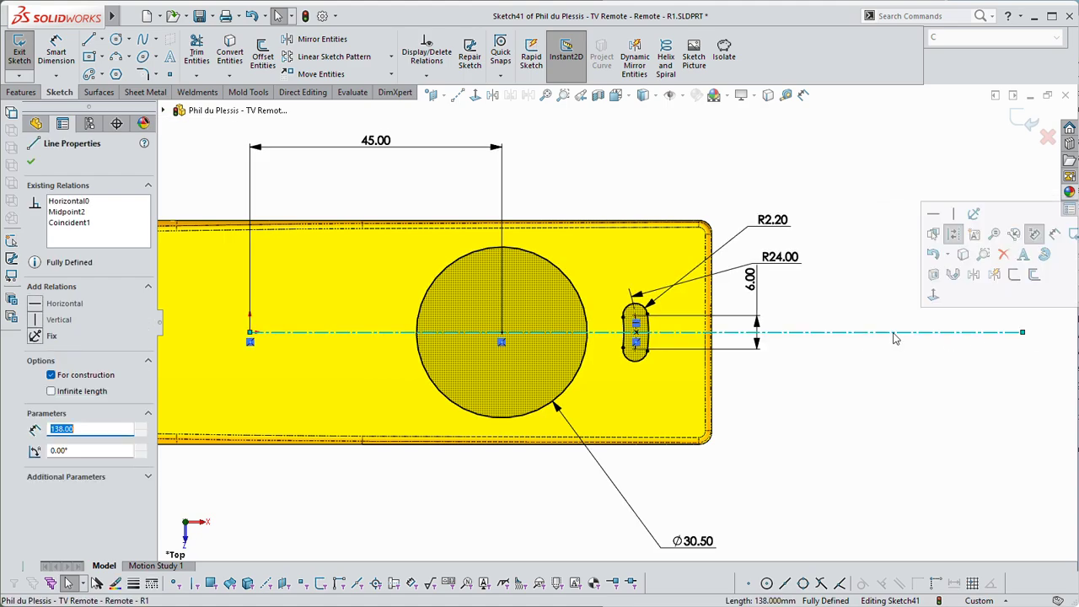
{"action": "key", "text": "Delete"}
{"action": "key", "text": "ctrl+z"}
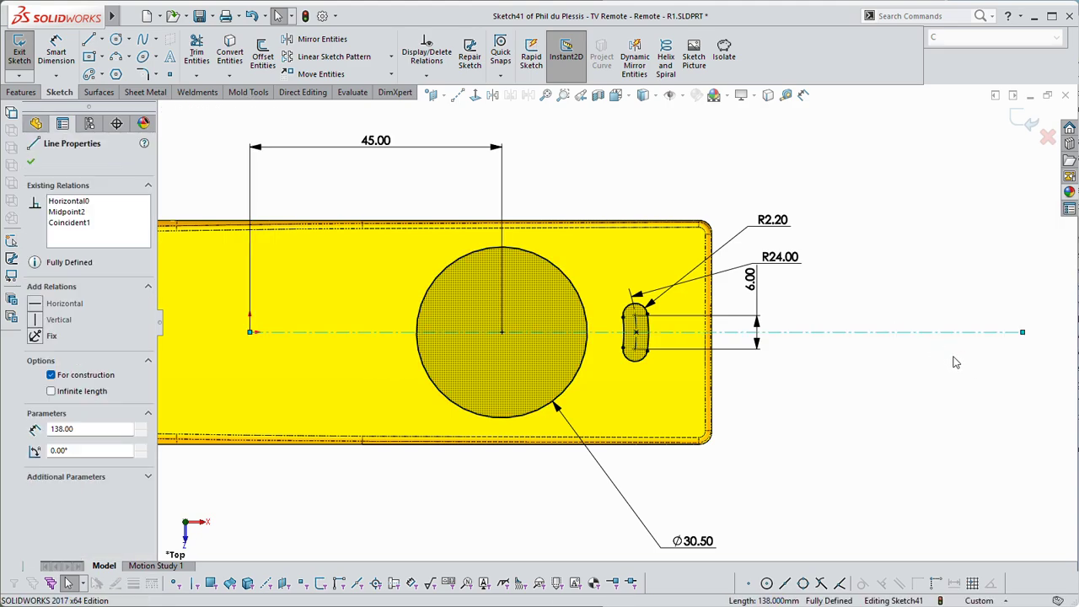
Remove the midpoint relation between the horizontal centerline and the arc slot's centre point
{"action": "left_click", "coordinate": [1022, 332]}
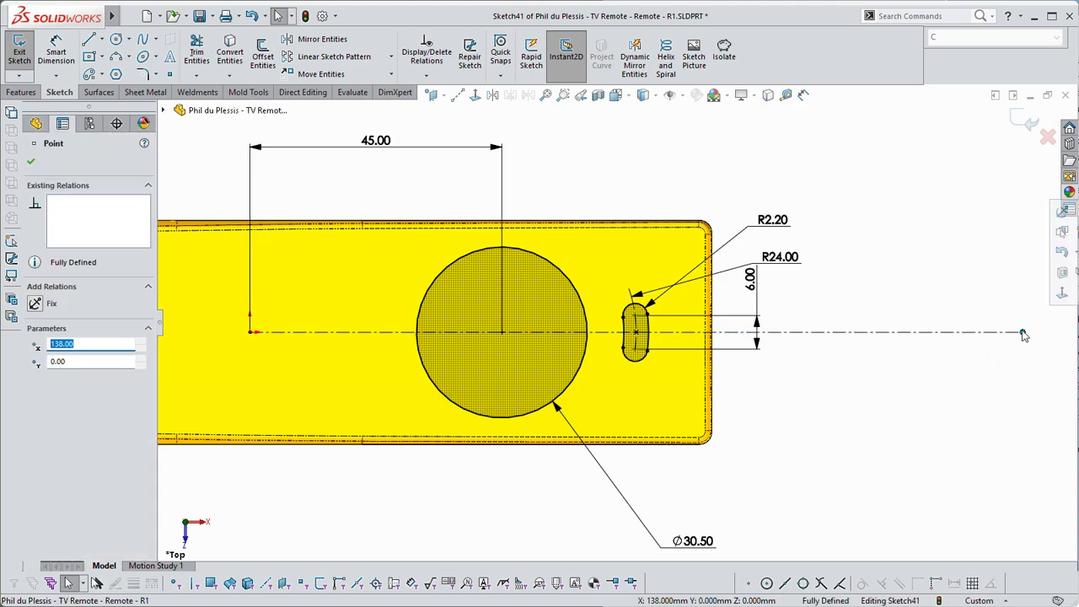
{"action": "left_click", "coordinate": [984, 333]}
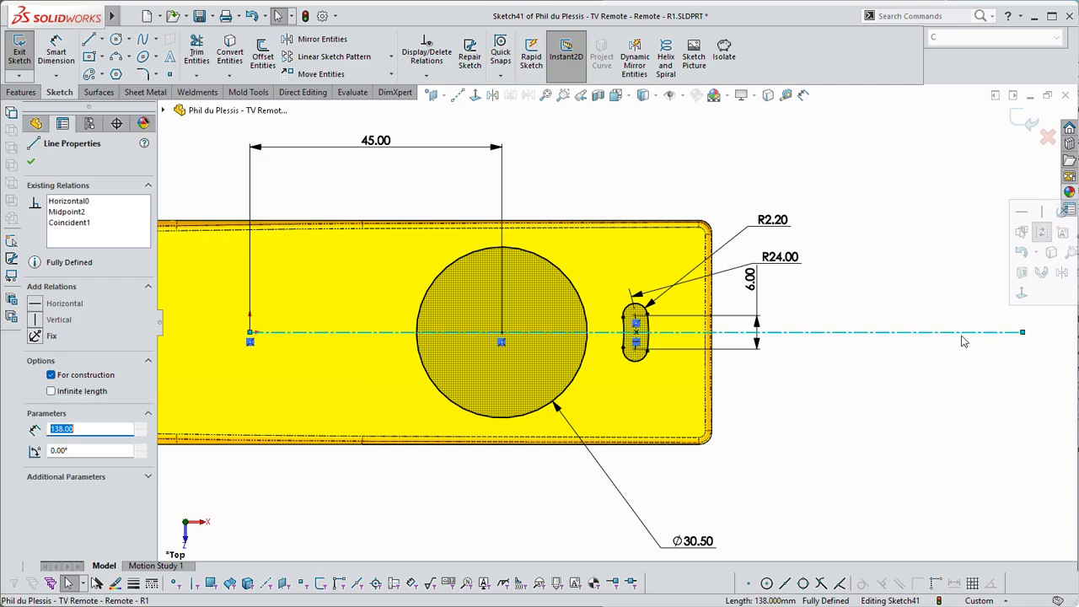
{"action": "scroll", "coordinate": [637, 337], "scroll_direction": "down", "scroll_amount": 2}
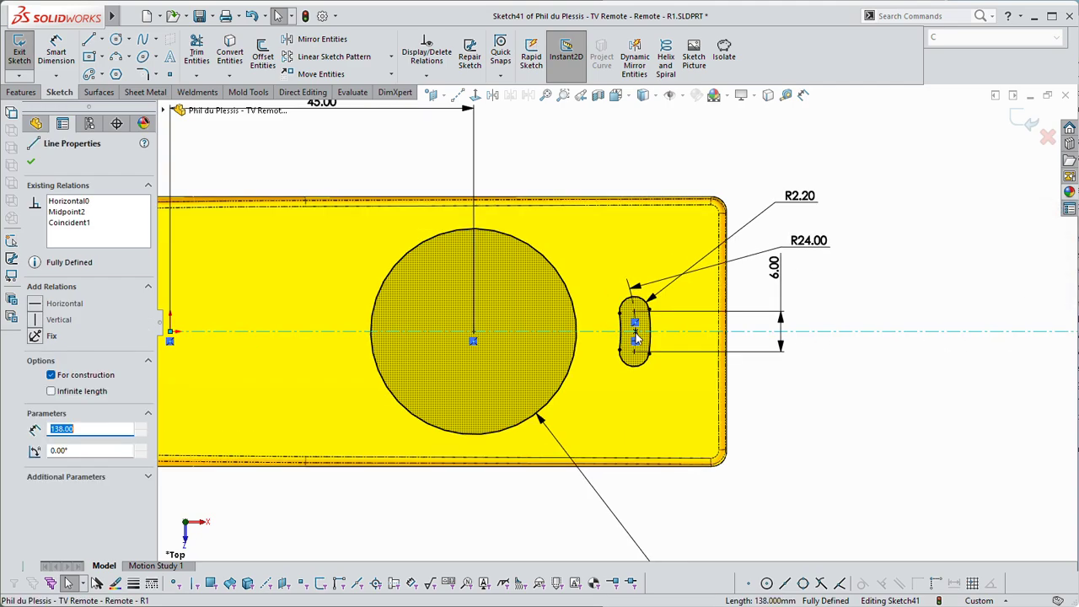
{"action": "key", "text": "Escape"}
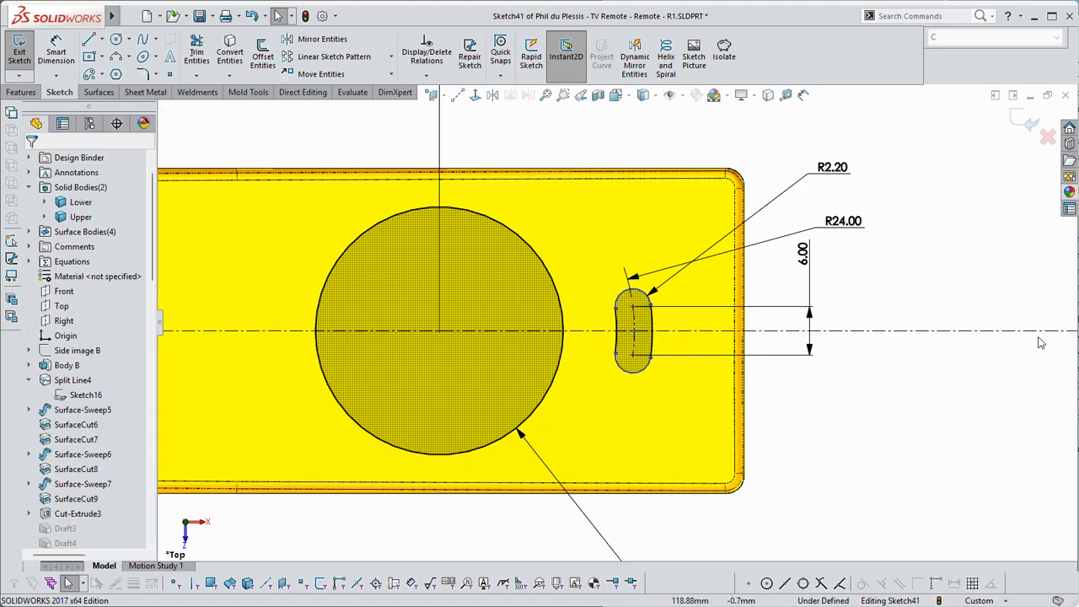
Shorten the horizontal centerline by moving its free endpoint onto the circle's centre
{"action": "left_click", "coordinate": [983, 333]}
{"action": "scroll", "coordinate": [990, 339], "scroll_direction": "up", "scroll_amount": 3}
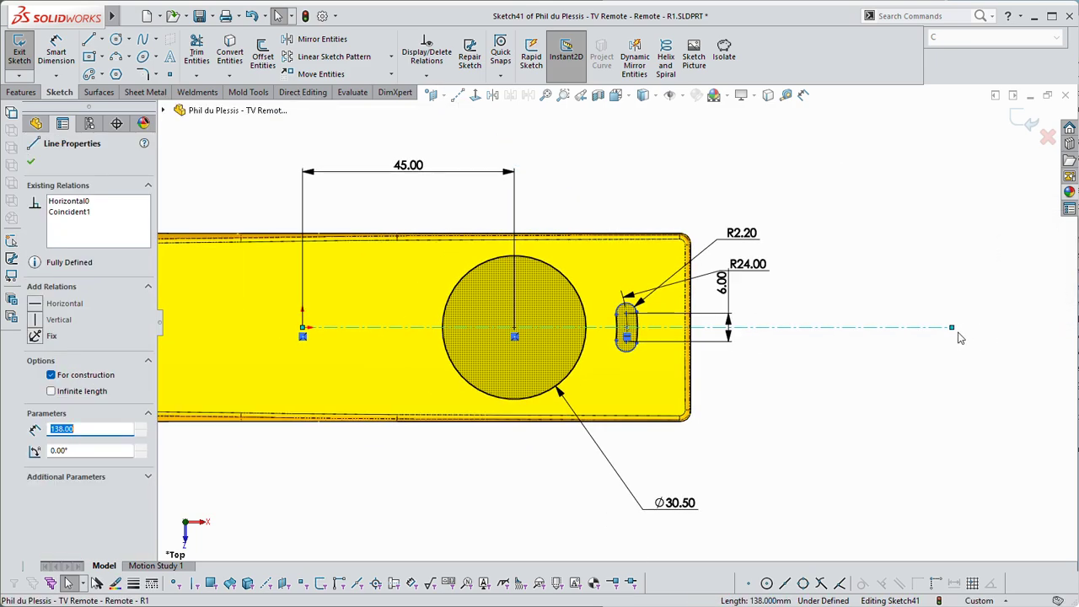
{"action": "left_click_drag", "start_coordinate": [953, 331], "coordinate": [513, 332]}
{"action": "key", "text": "Escape"}
Add a coincident relation between the arc slot's centre point and the shortened centerline
{"action": "scroll", "coordinate": [628, 325], "scroll_direction": "down", "scroll_amount": 5}
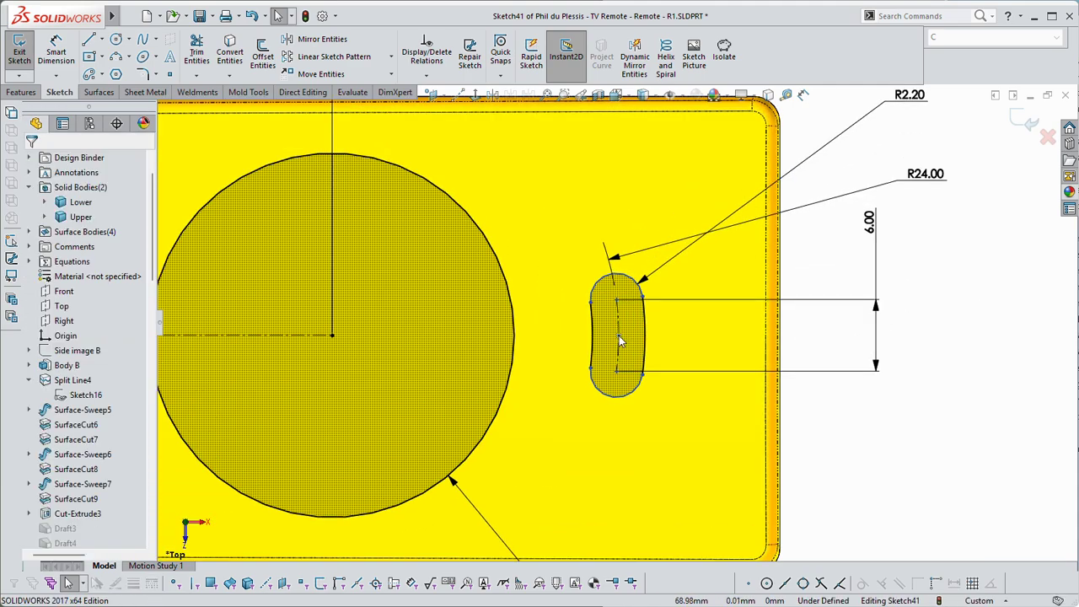
{"action": "left_click", "coordinate": [619, 336]}
{"action": "scroll", "coordinate": [618, 335], "scroll_direction": "up", "scroll_amount": 2}
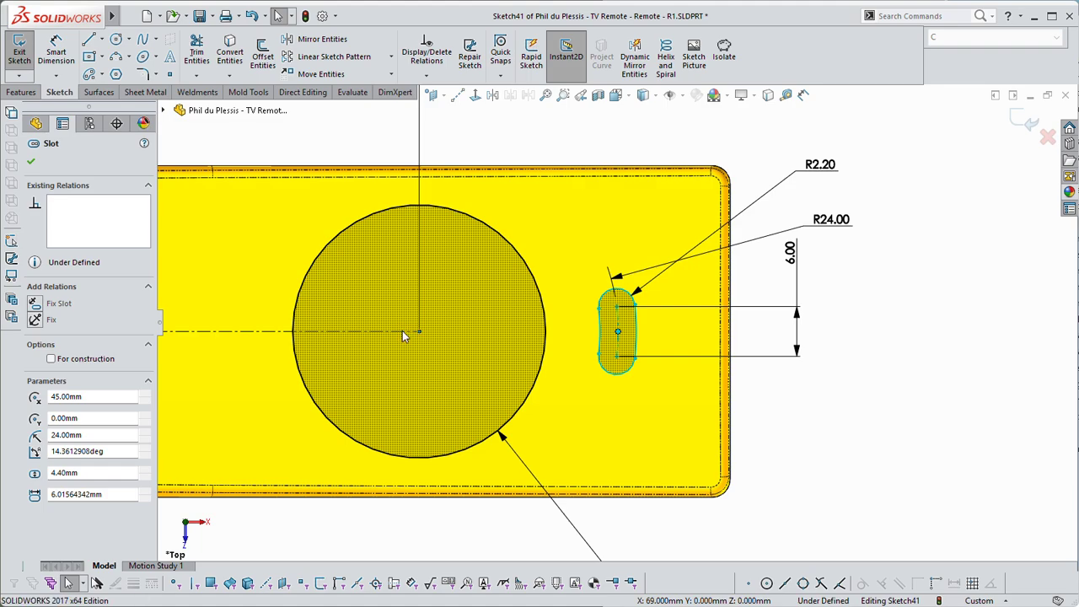
{"action": "left_click", "coordinate": [403, 331]}
{"action": "left_click", "coordinate": [419, 331], "text": "ctrl"}
{"action": "left_click", "coordinate": [461, 212]}
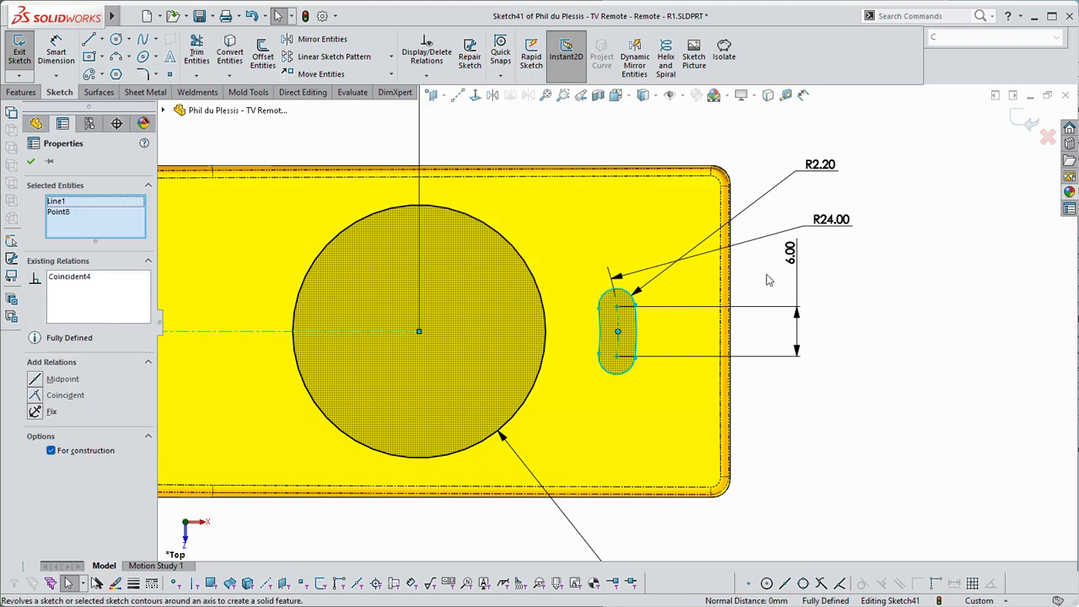
{"action": "left_click", "coordinate": [887, 307]}
{"action": "scroll", "coordinate": [855, 318], "scroll_direction": "up", "scroll_amount": 3}
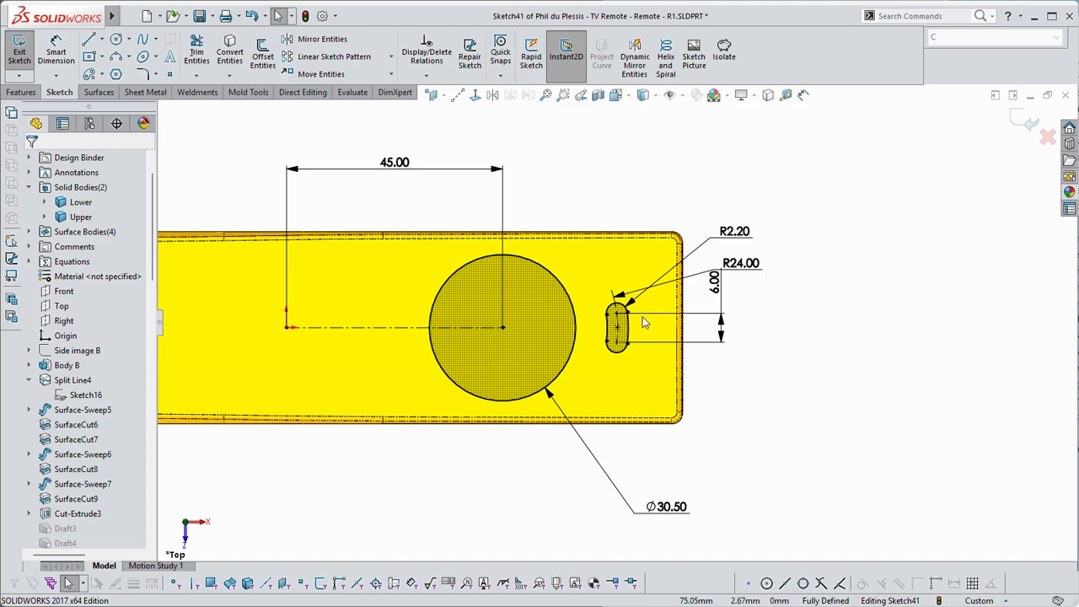
Create a circular sketch pattern of the arc slot around the circle's centre point with 11 equally spaced instances over 360°
{"action": "scroll", "coordinate": [620, 324], "scroll_direction": "down", "scroll_amount": 1}
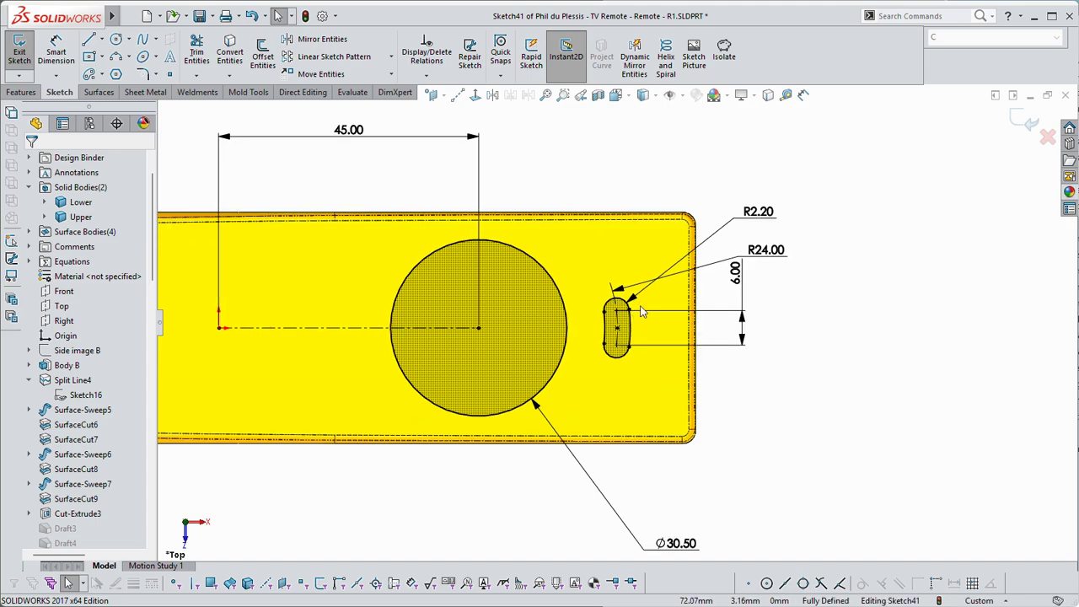
{"action": "left_click", "coordinate": [391, 58]}
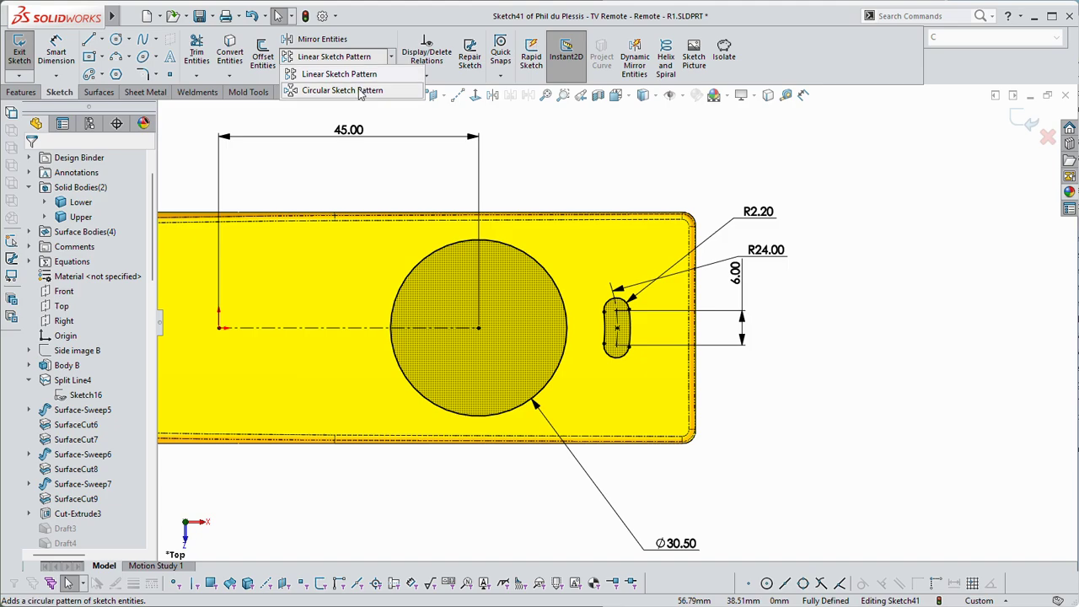
{"action": "left_click", "coordinate": [361, 91]}
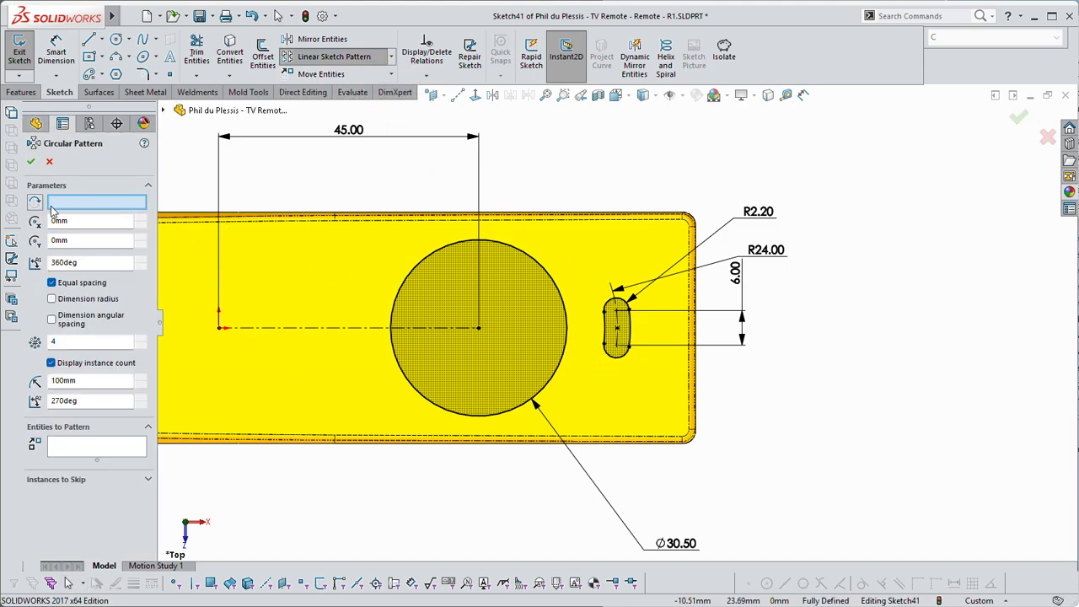
{"action": "left_click", "coordinate": [480, 329]}
{"action": "key", "text": "z"}
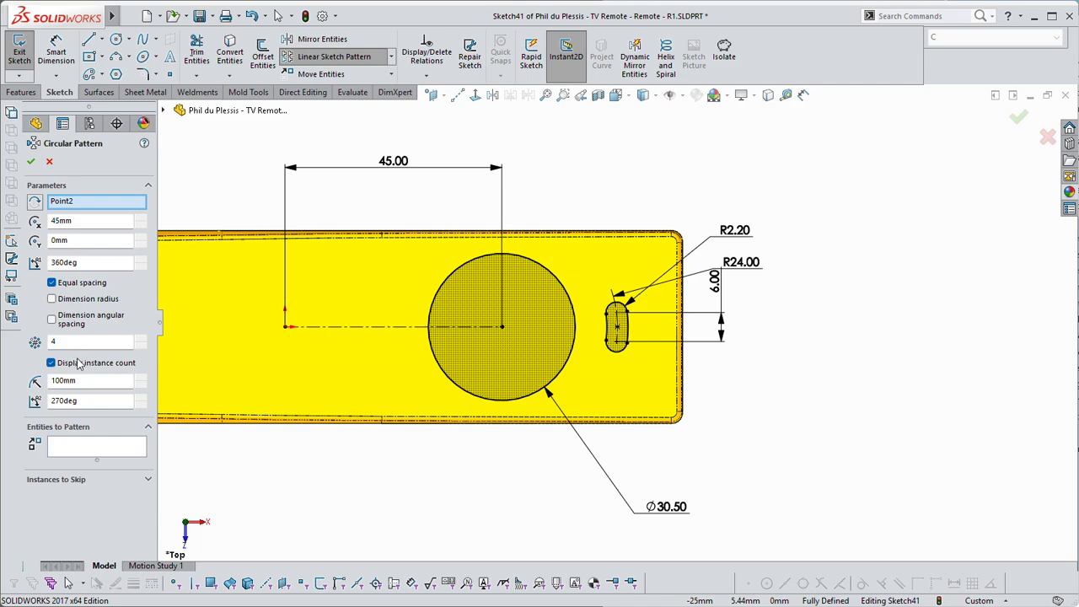
{"action": "left_click", "coordinate": [67, 448]}
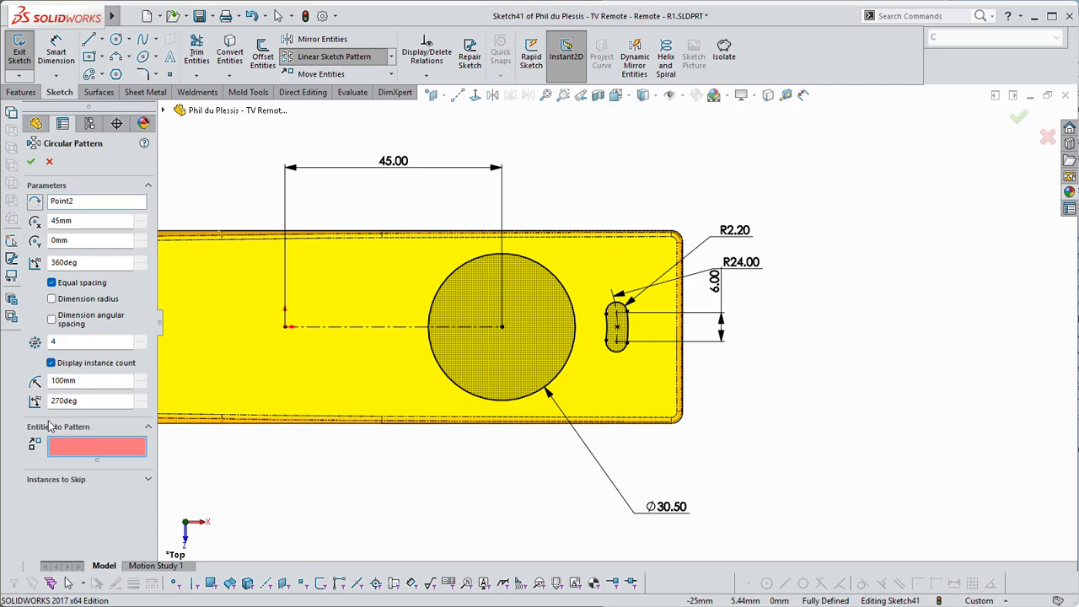
{"action": "scroll", "coordinate": [645, 325], "scroll_direction": "down", "scroll_amount": 3}
{"action": "left_click", "coordinate": [611, 335]}
{"action": "scroll", "coordinate": [611, 336], "scroll_direction": "up", "scroll_amount": 2}
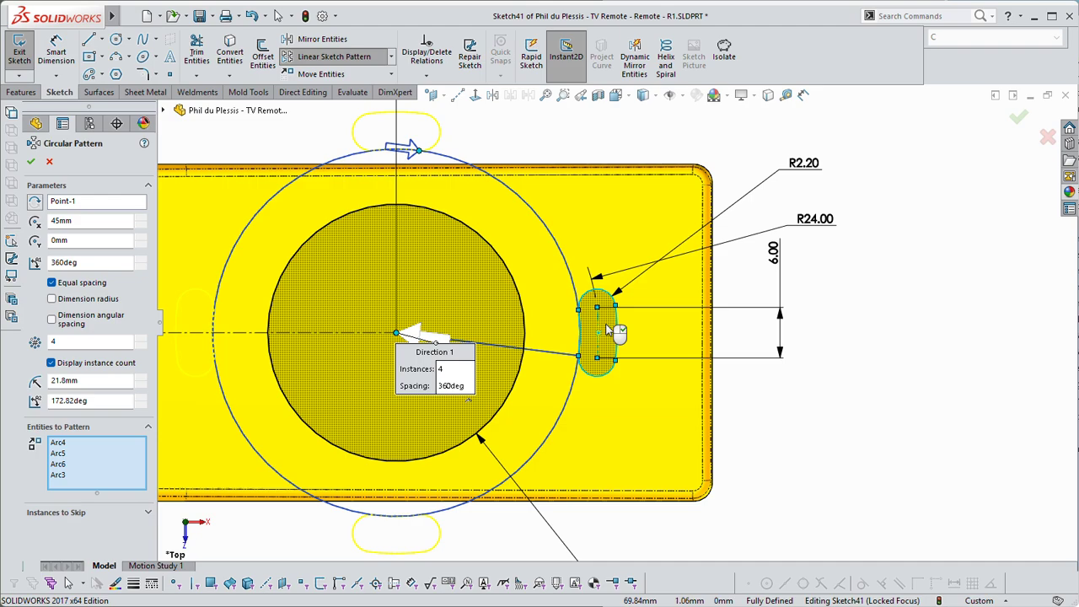
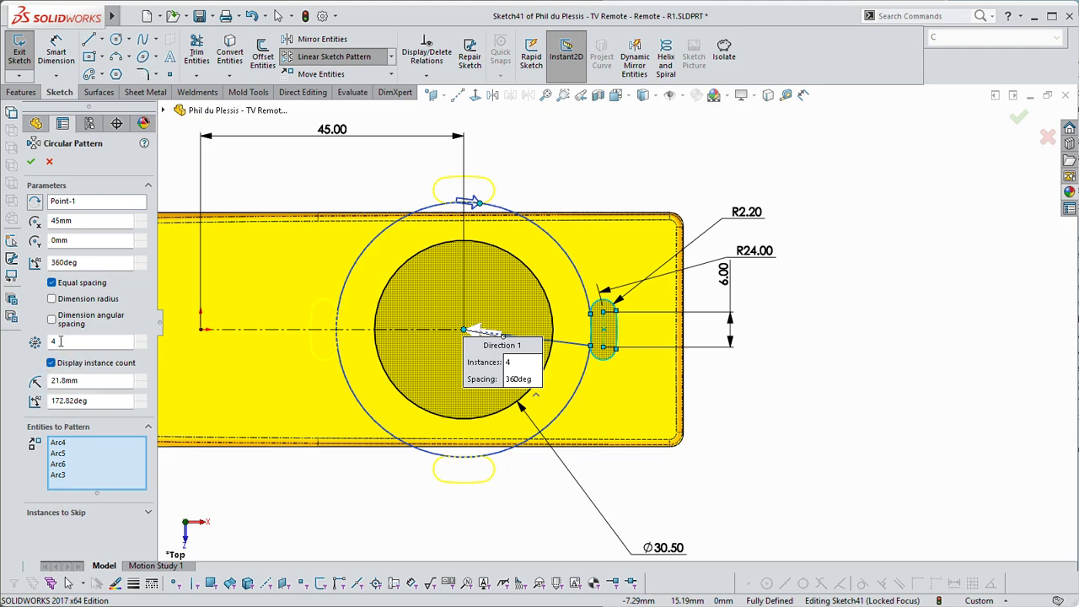
{"action": "double_click", "coordinate": [61, 341]}
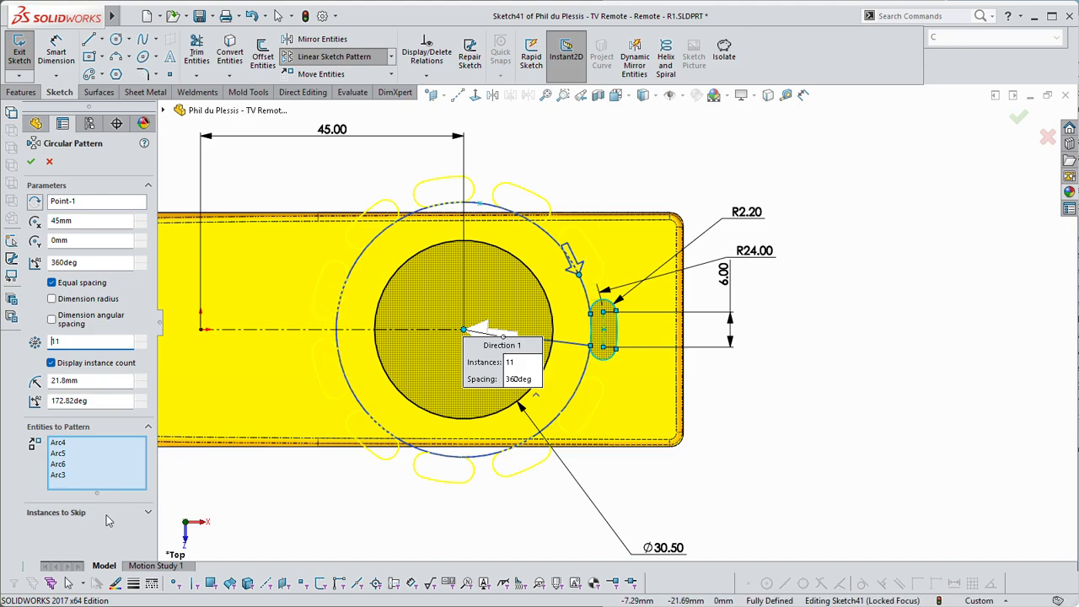
Skip the three pattern instances overlapping each long side of the remote, apply the circular pattern, and exit the sketch
{"action": "left_click", "coordinate": [148, 513]}
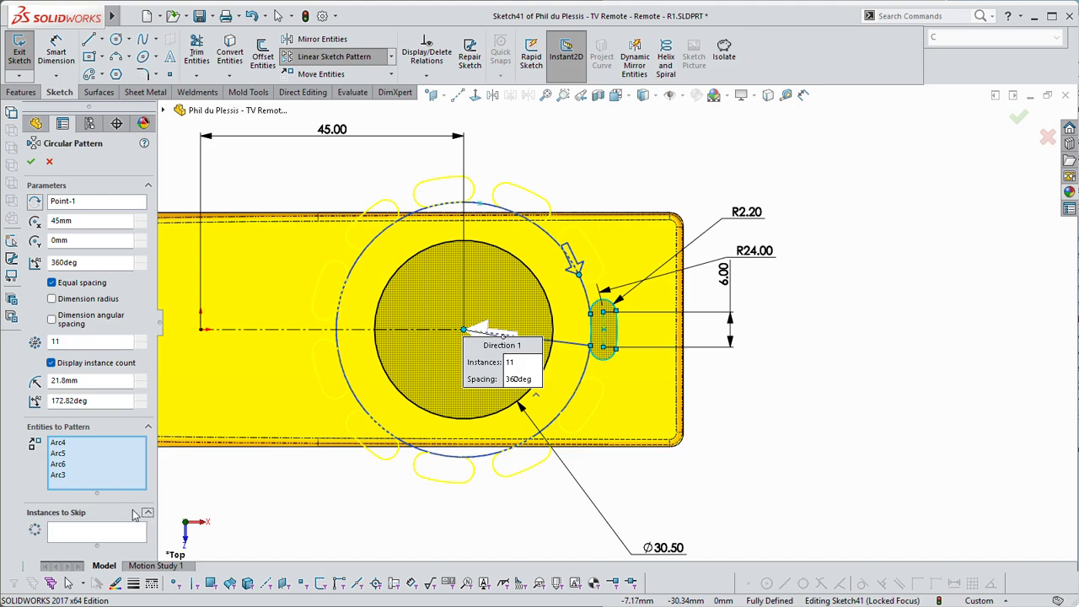
{"action": "left_click", "coordinate": [65, 535]}
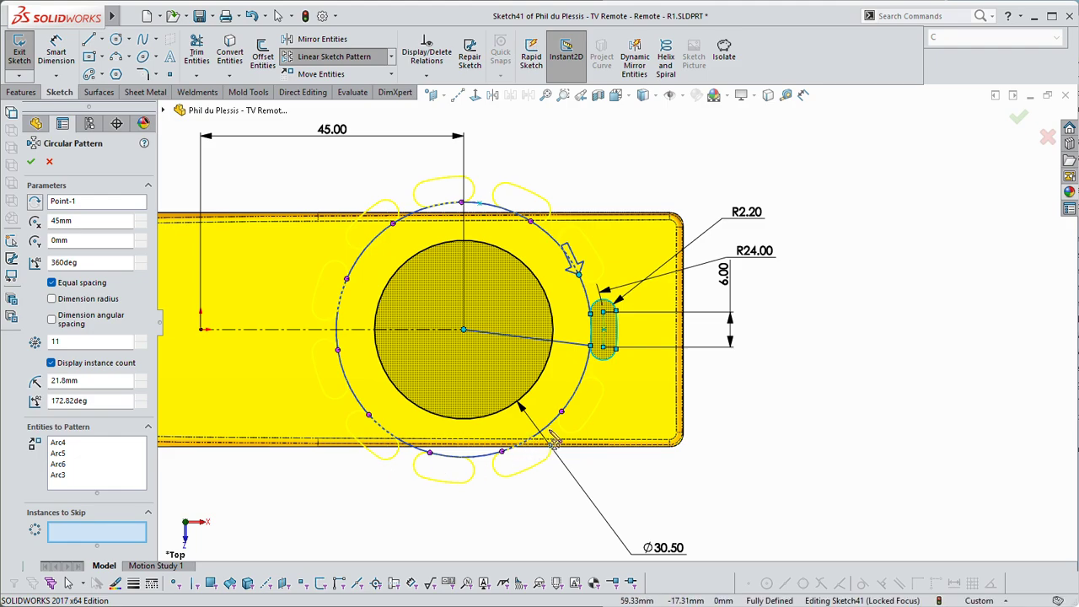
{"action": "left_click", "coordinate": [504, 454]}
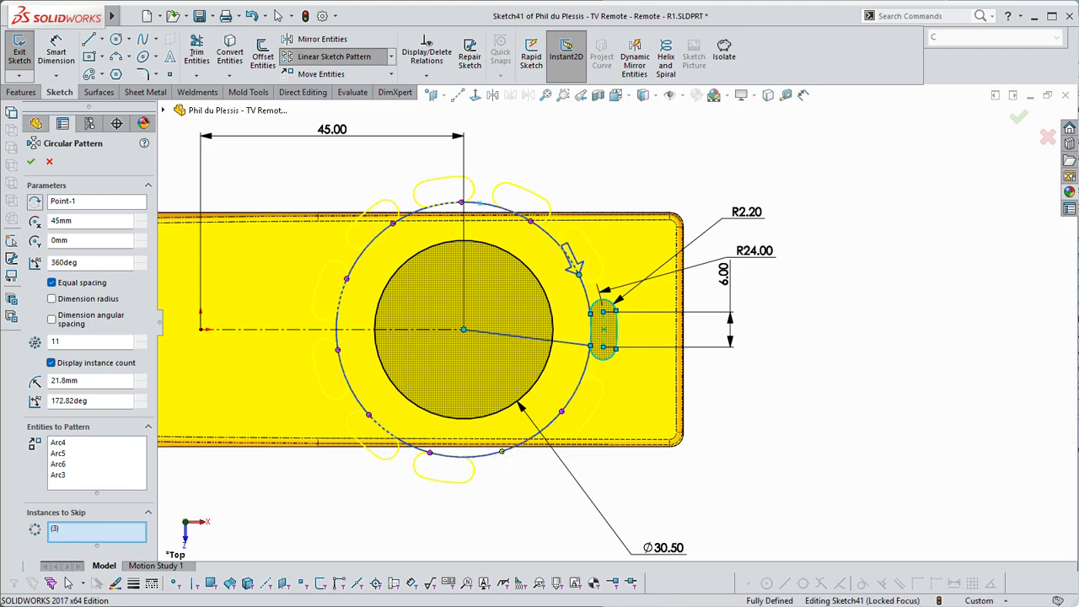
{"action": "left_click", "coordinate": [430, 455]}
{"action": "left_click", "coordinate": [368, 415]}
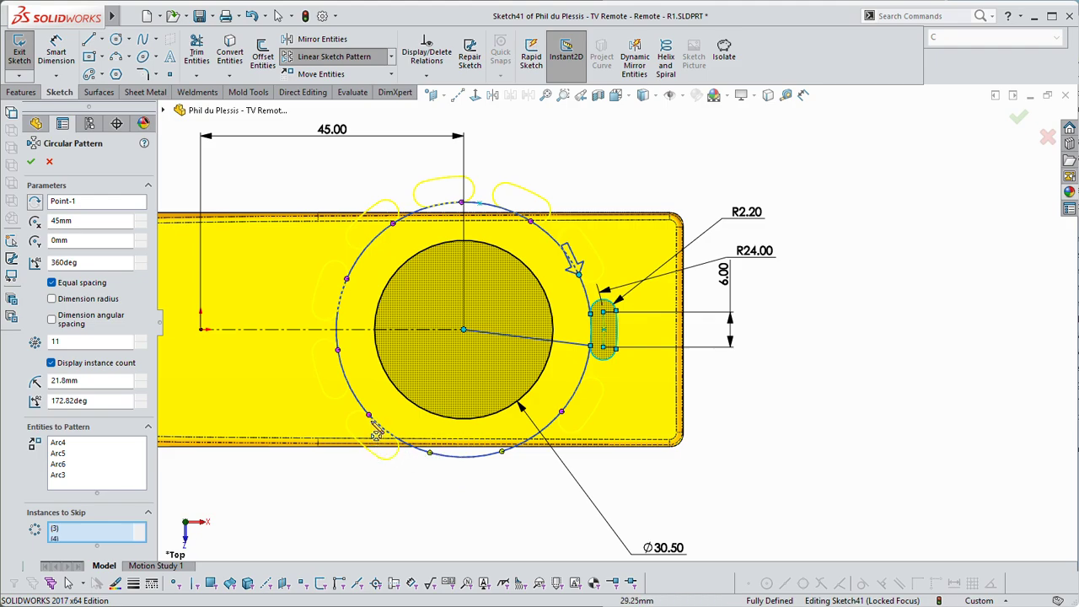
{"action": "left_click", "coordinate": [393, 223]}
{"action": "left_click", "coordinate": [462, 211]}
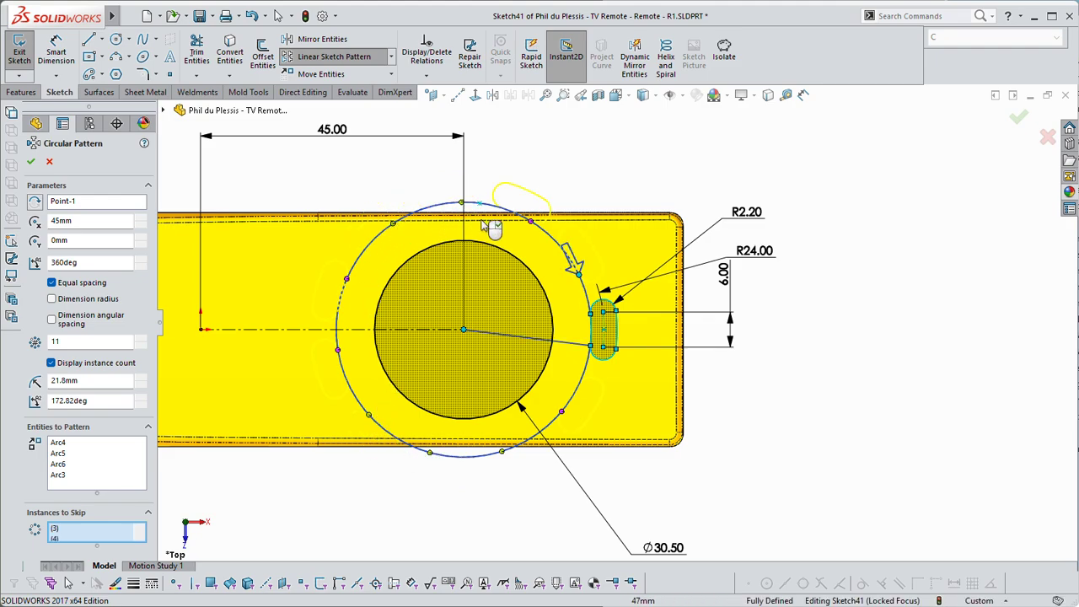
{"action": "left_click", "coordinate": [530, 222]}
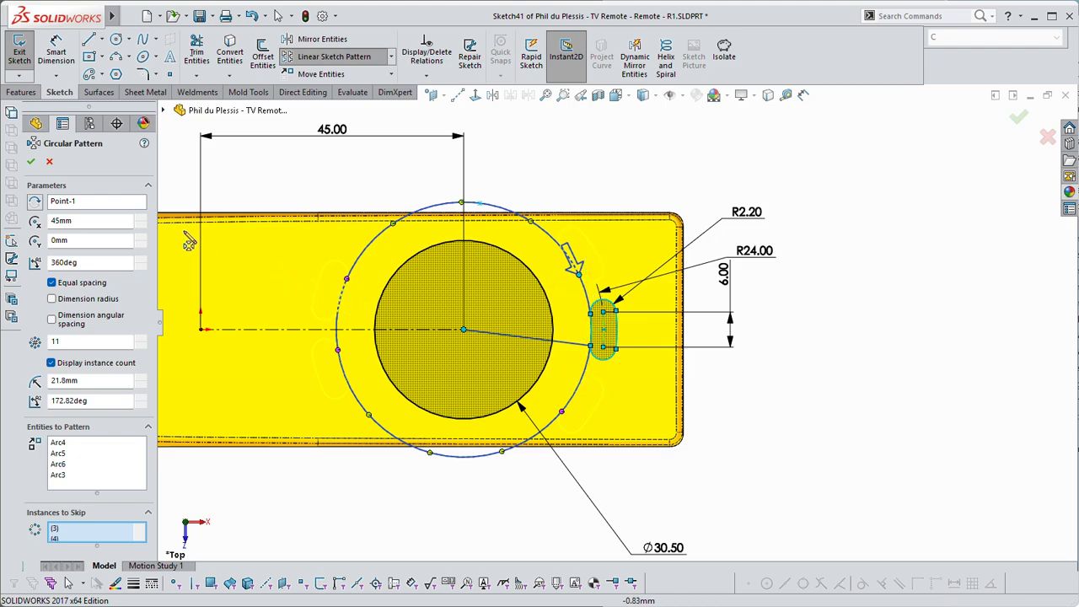
{"action": "left_click", "coordinate": [32, 162]}
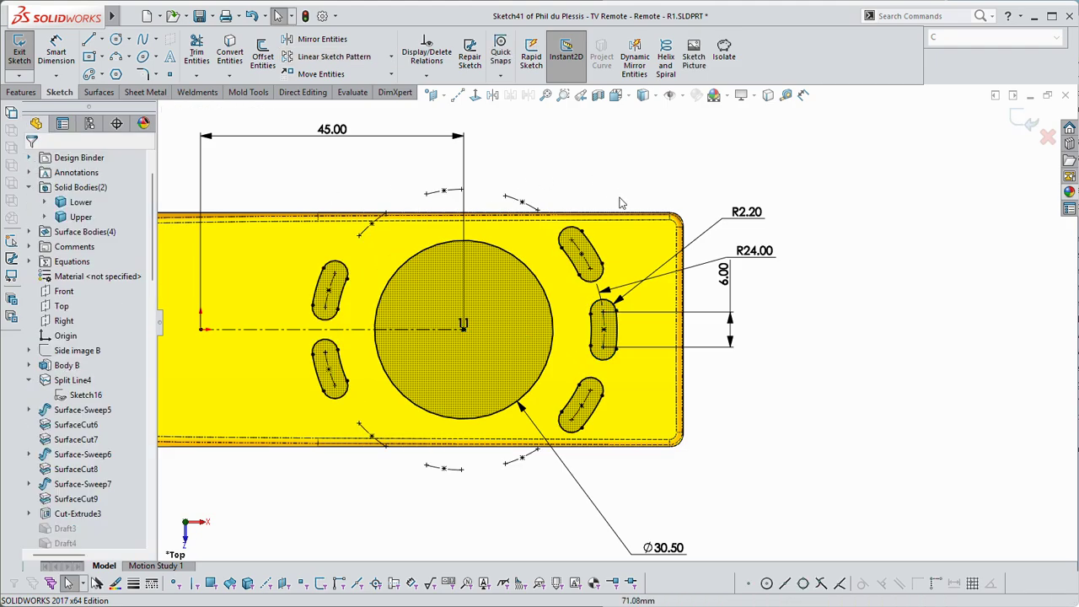
{"action": "scroll", "coordinate": [622, 305], "scroll_direction": "up", "scroll_amount": 2}
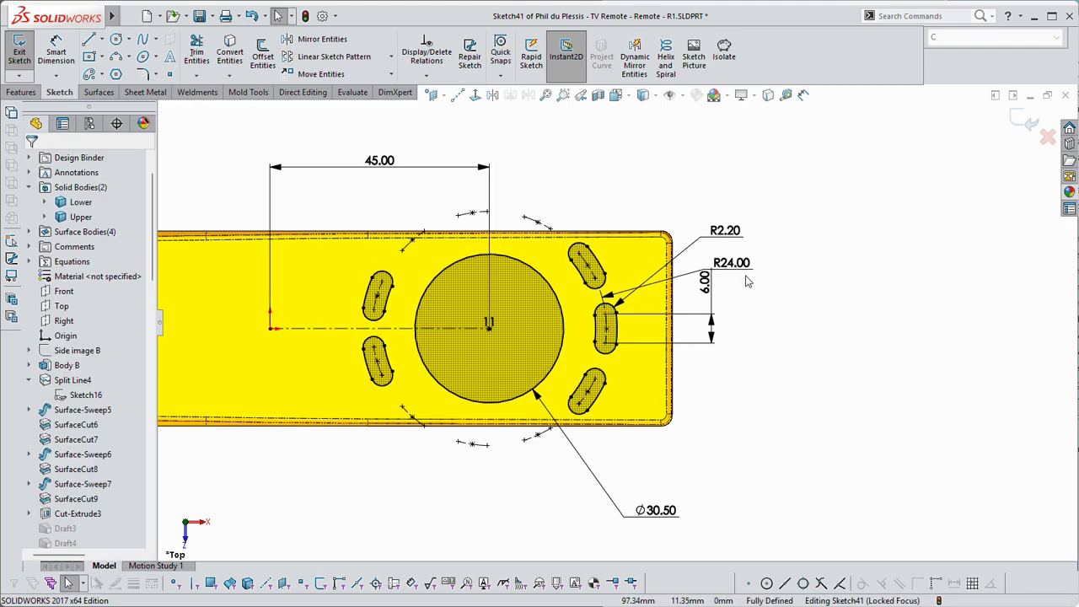
{"action": "left_click", "coordinate": [1031, 123]}
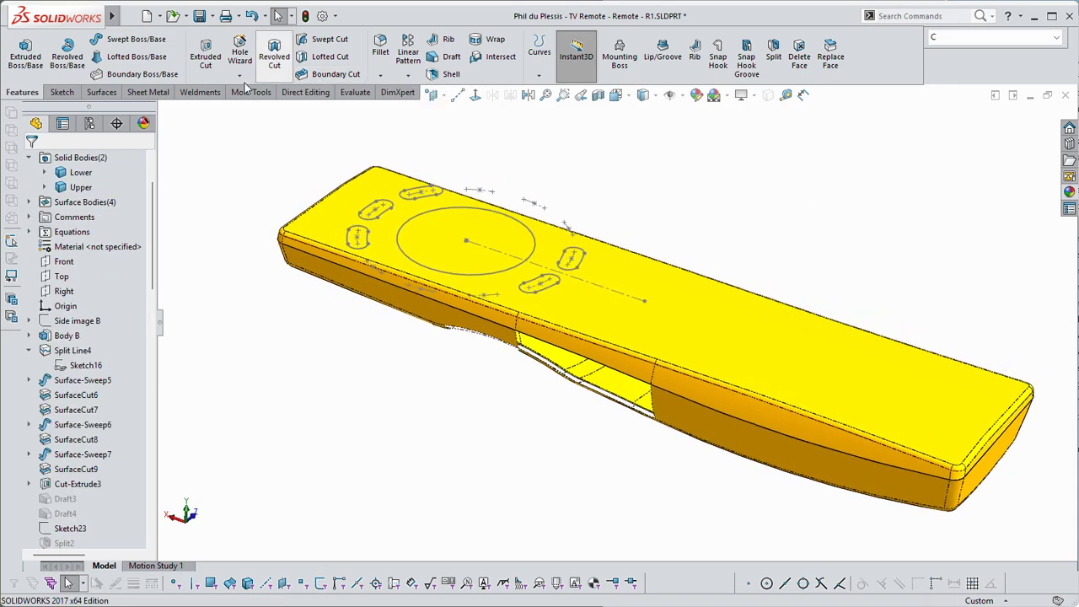
Cut the circle and arc slots downward with a blind Extruded Cut linked to thickness, applied to all bodies
{"action": "left_click", "coordinate": [71, 528]}
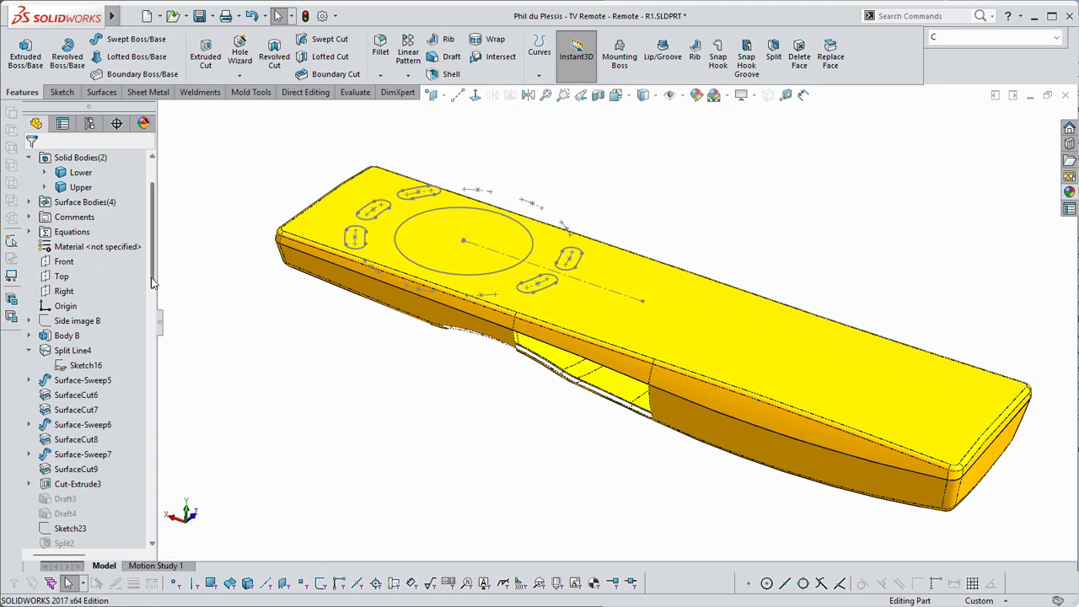
{"action": "left_click_drag", "start_coordinate": [154, 282], "coordinate": [148, 367]}
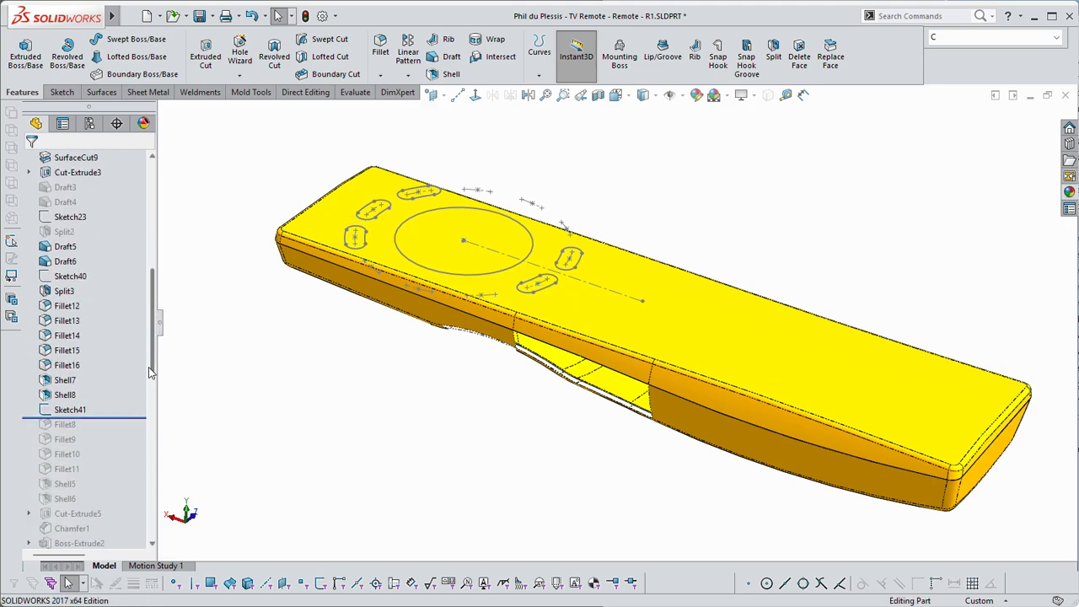
{"action": "left_click", "coordinate": [66, 410]}
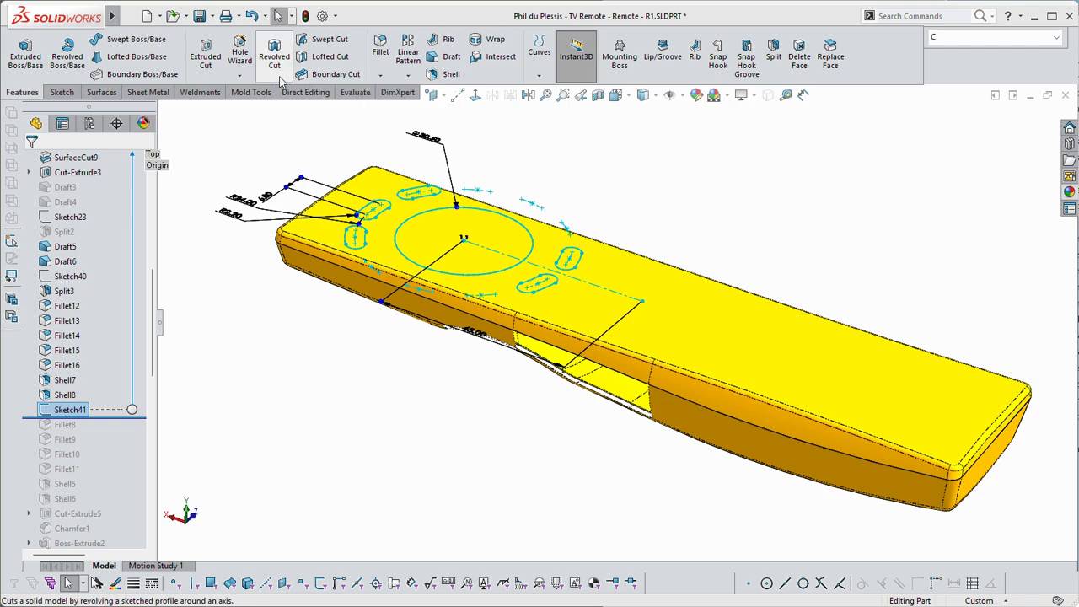
{"action": "left_click", "coordinate": [200, 54]}
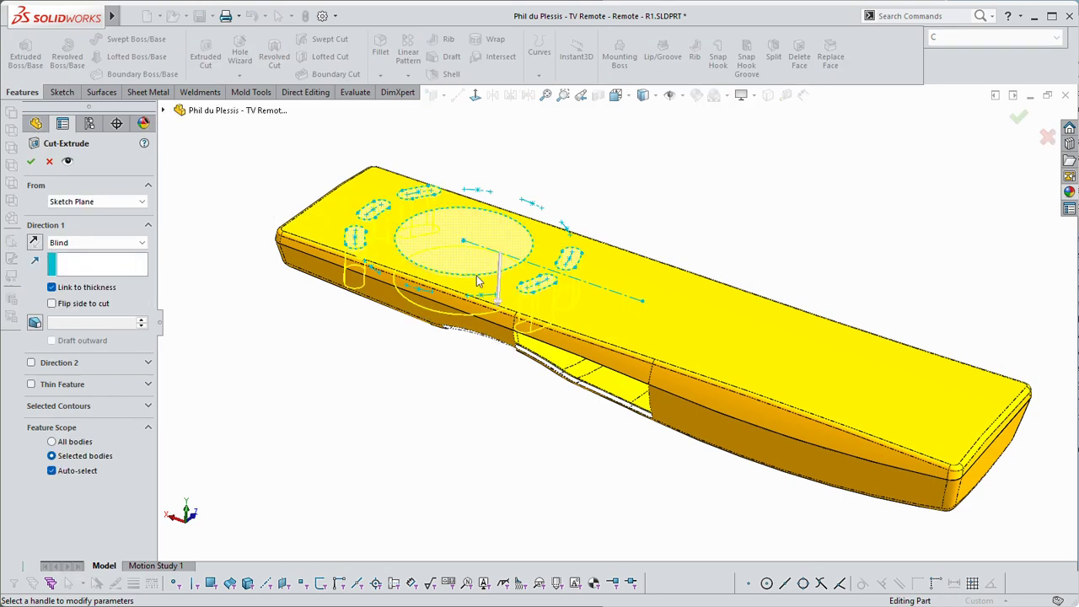
{"action": "middle_click_drag", "start_coordinate": [636, 241], "coordinate": [772, 338]}
{"action": "left_click", "coordinate": [35, 242]}
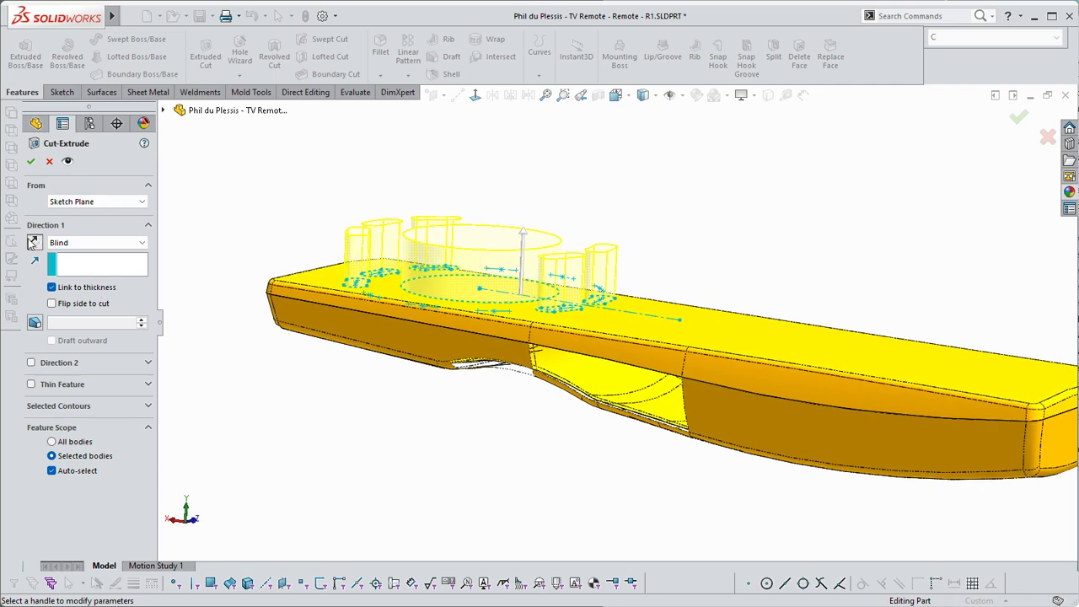
{"action": "left_click", "coordinate": [35, 243]}
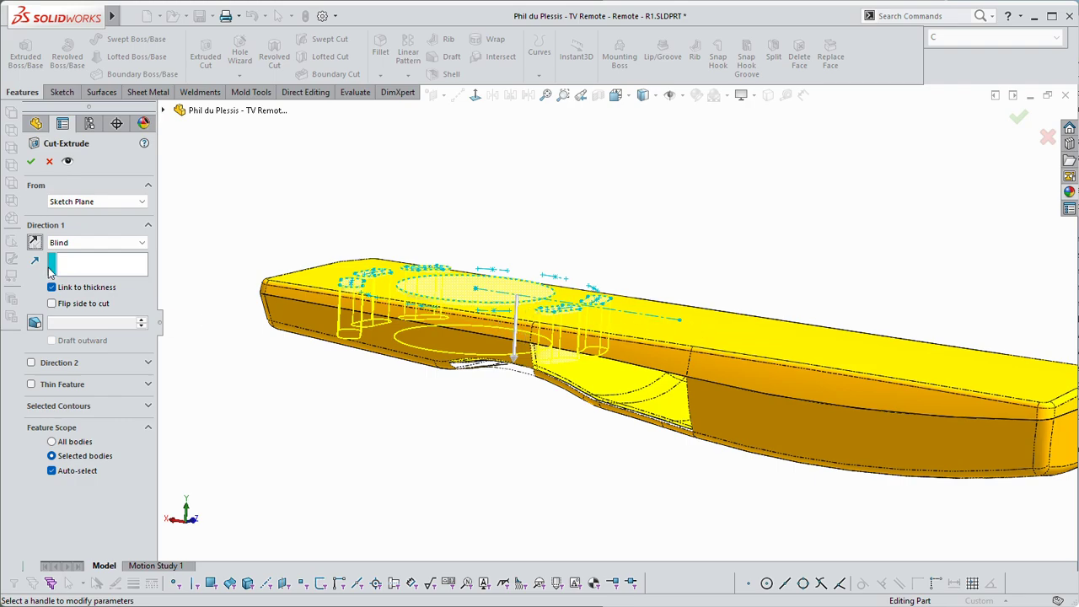
{"action": "left_click", "coordinate": [52, 442]}
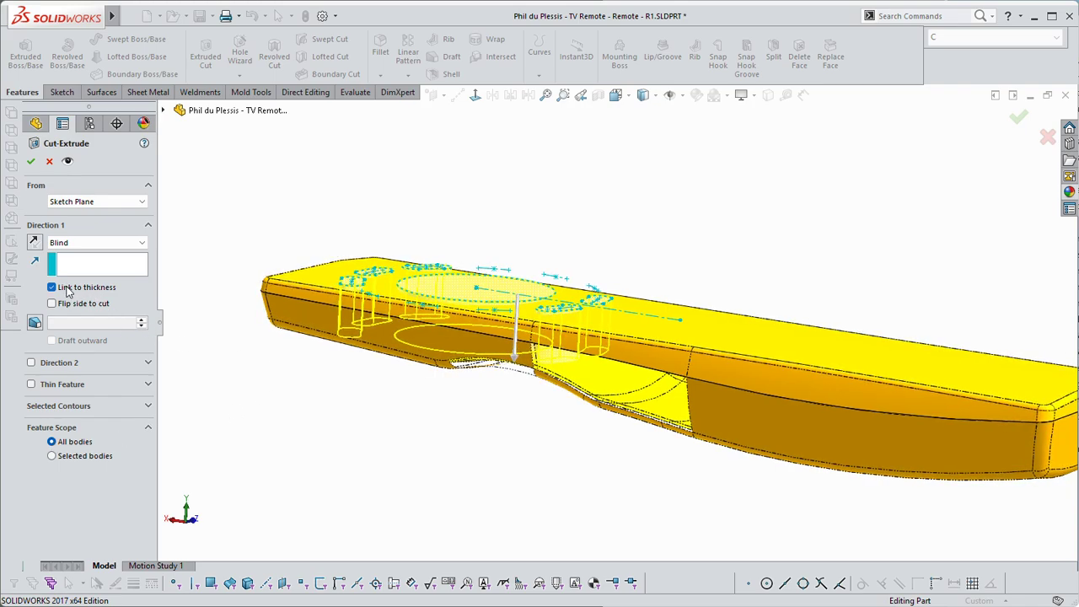
{"action": "left_click", "coordinate": [31, 161]}
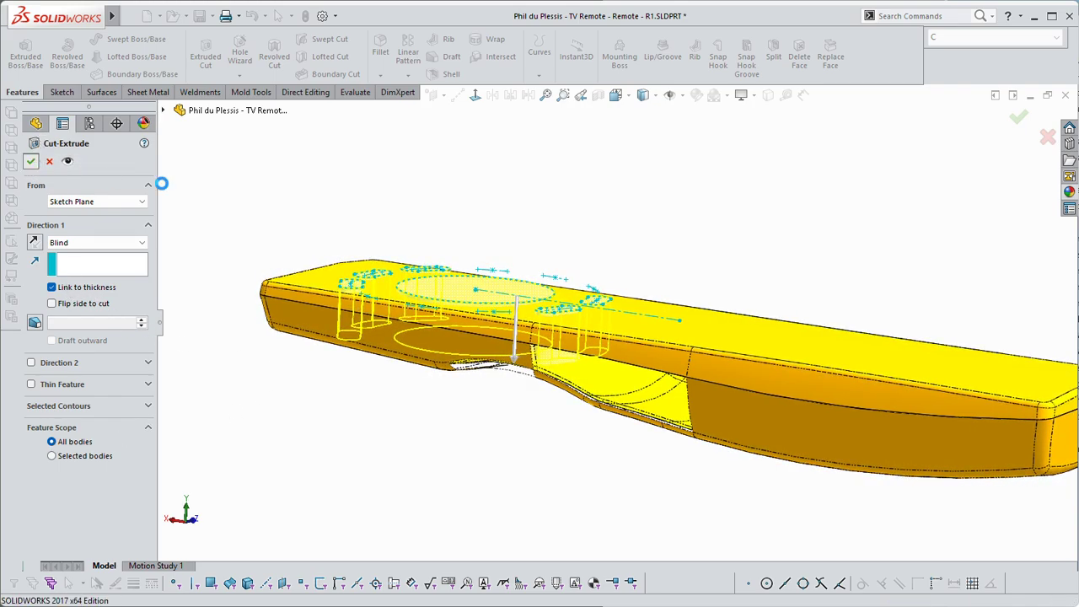
Edit the button cut to limit its feature scope to selected bodies with auto-select
{"action": "middle_click_drag", "start_coordinate": [497, 268], "coordinate": [168, 336]}
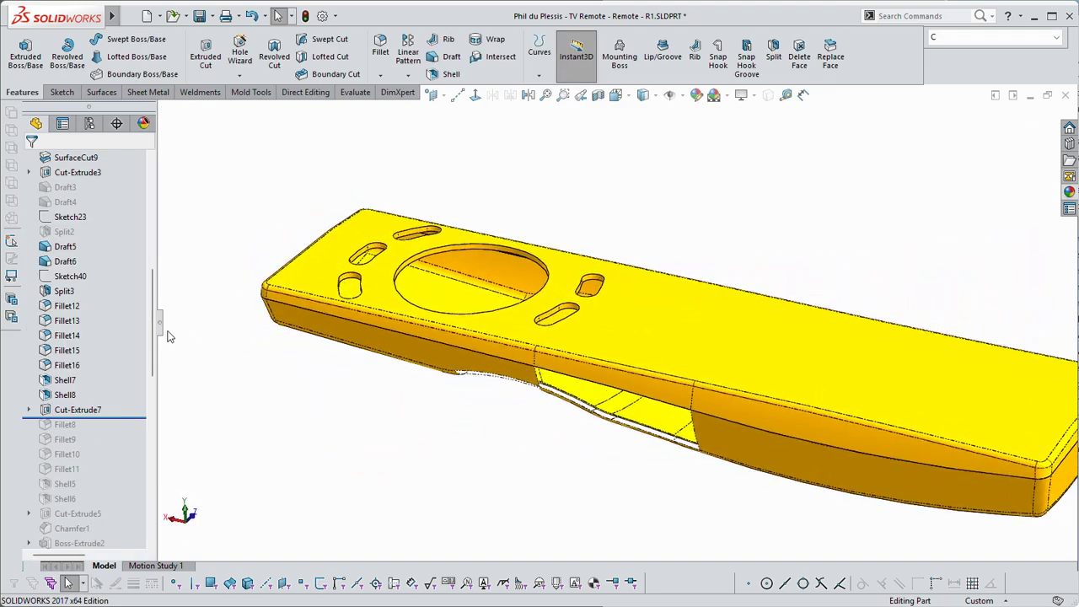
{"action": "middle_click_drag", "start_coordinate": [233, 330], "coordinate": [169, 363]}
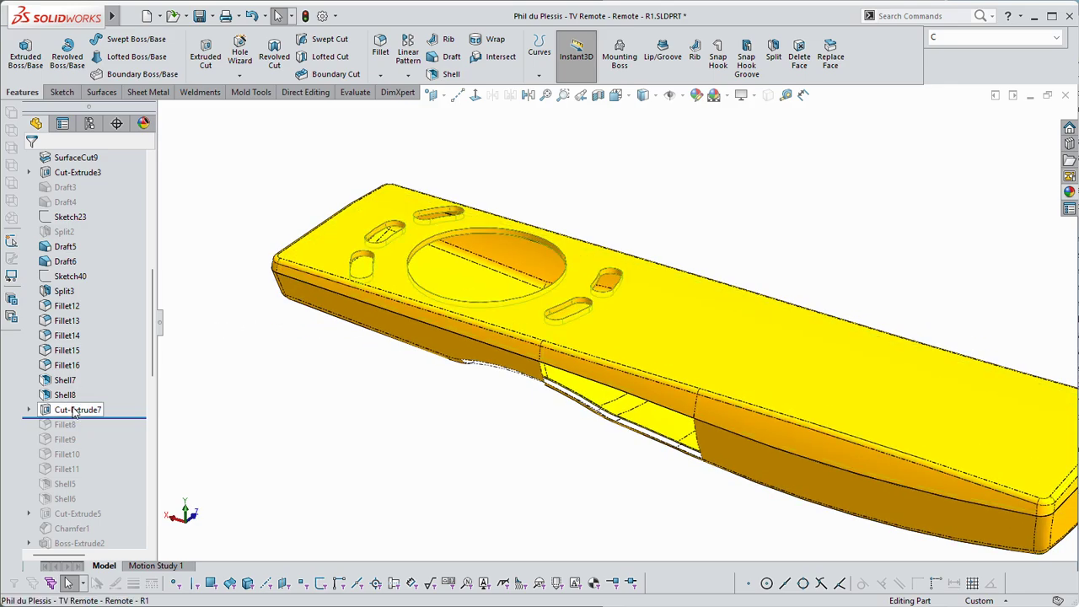
{"action": "left_click", "coordinate": [76, 410]}
{"action": "left_click", "coordinate": [87, 351]}
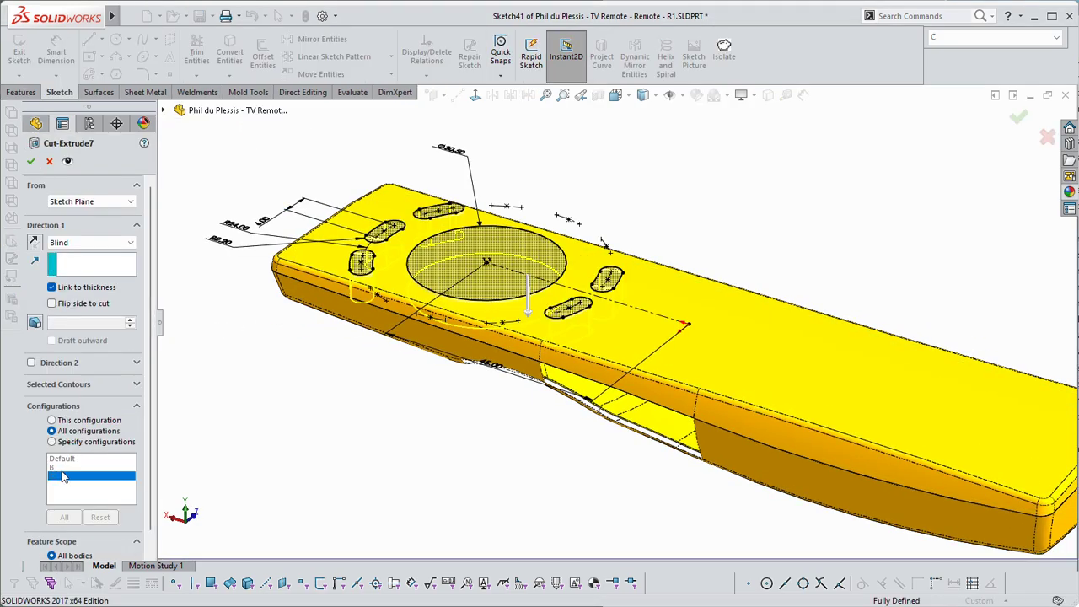
{"action": "scroll", "coordinate": [64, 388], "scroll_direction": "down", "scroll_amount": 1}
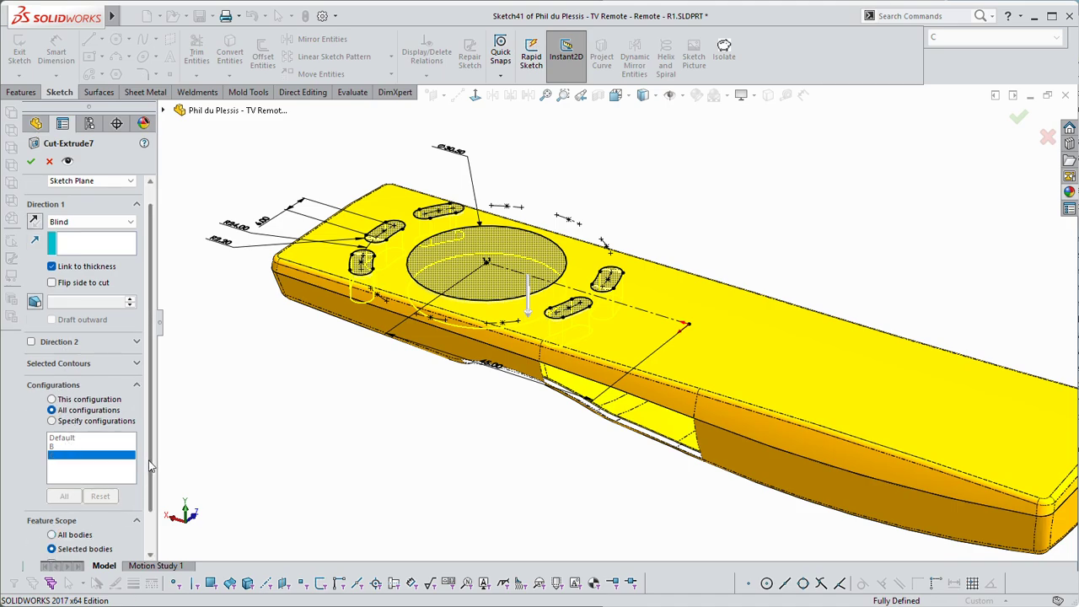
{"action": "scroll", "coordinate": [93, 526], "scroll_direction": "down", "scroll_amount": 1}
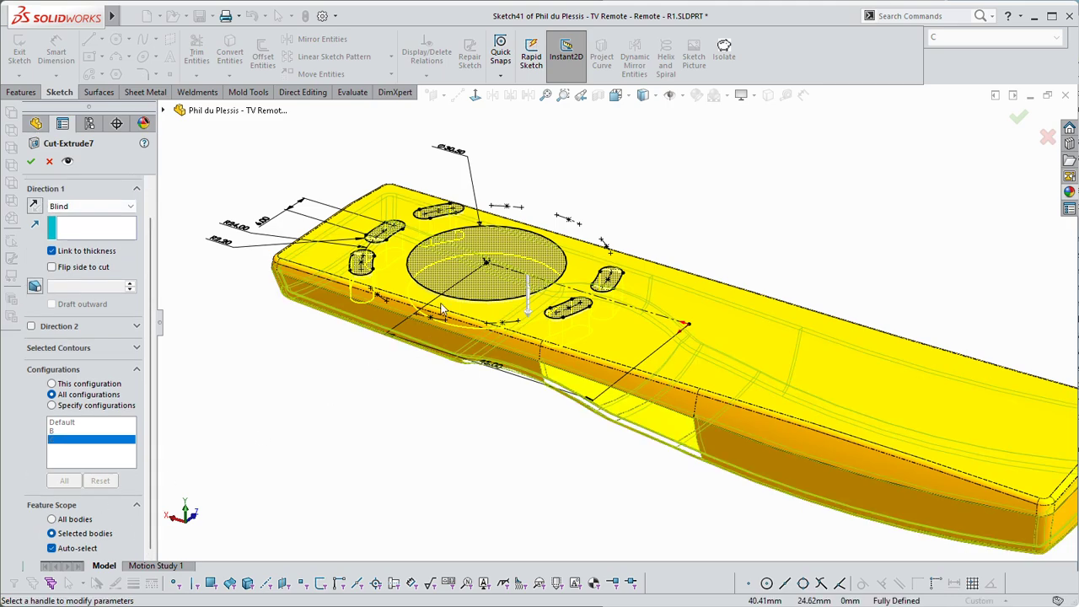
{"action": "left_click", "coordinate": [30, 161]}
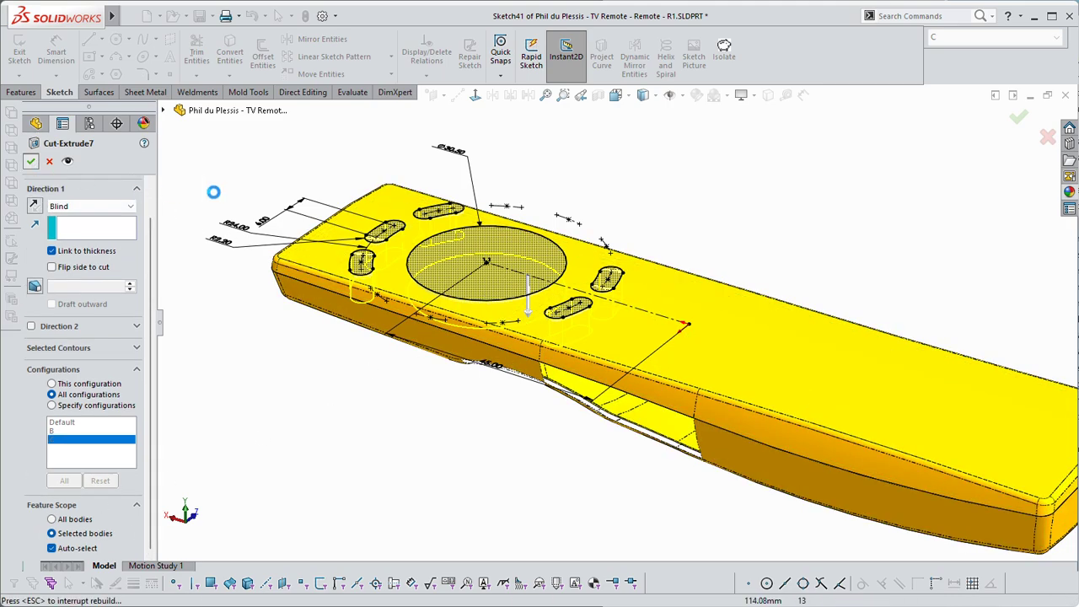
Start an asymmetric Distance-Distance chamfer on the upper edge of the circular opening
{"action": "middle_click_drag", "start_coordinate": [495, 288], "coordinate": [569, 218]}
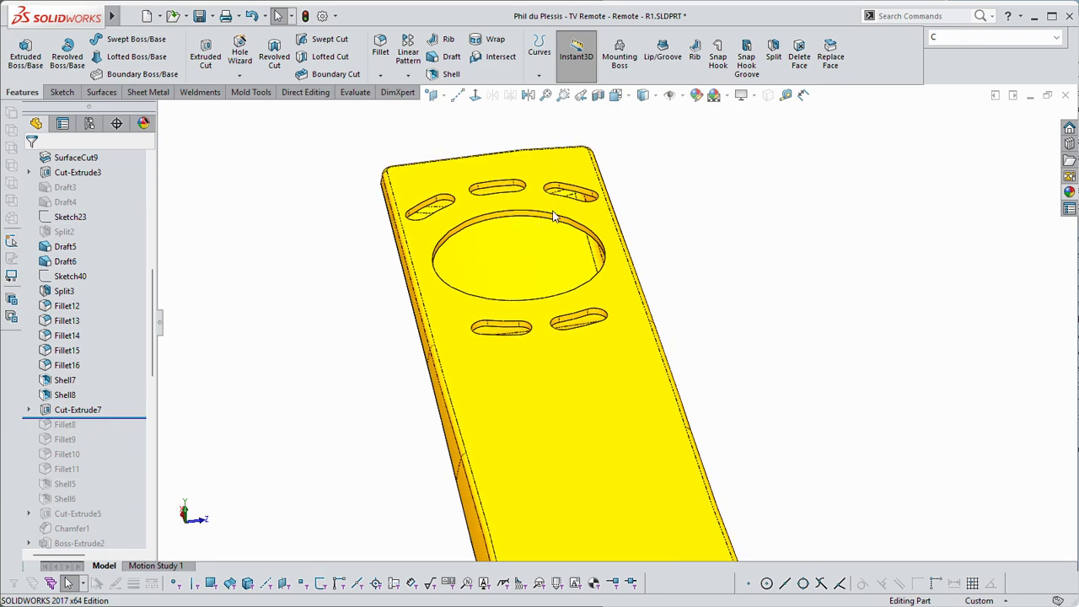
{"action": "left_click", "coordinate": [552, 217]}
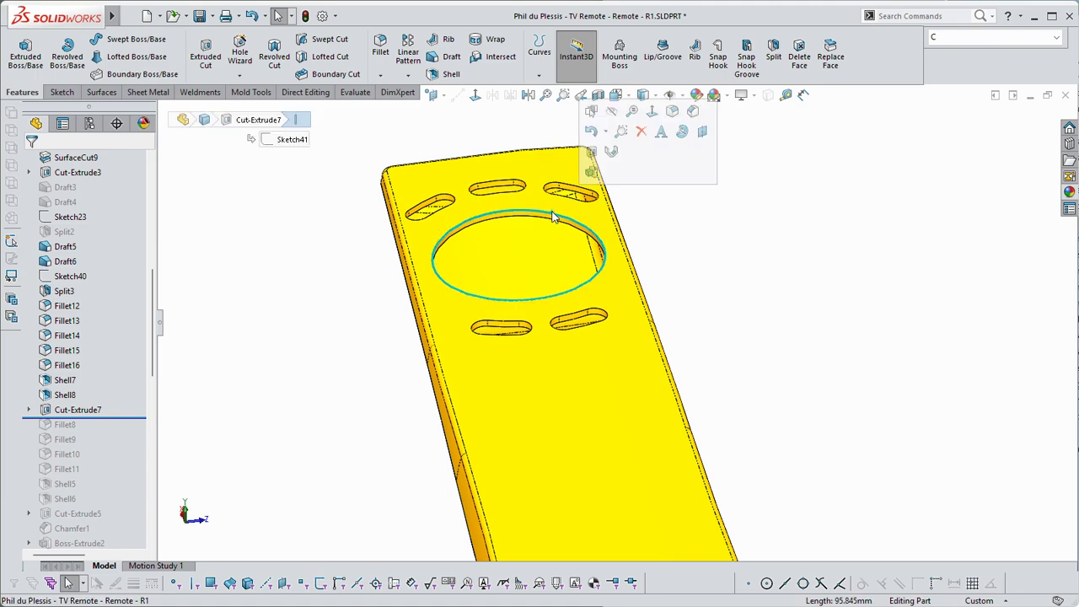
{"action": "key", "text": "c"}
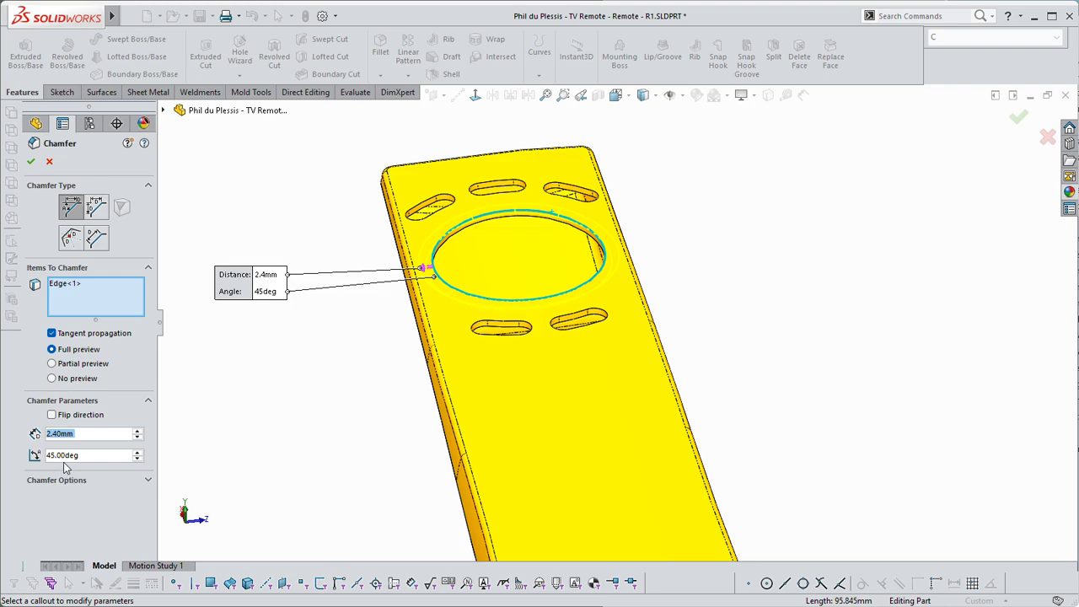
{"action": "left_click", "coordinate": [97, 207]}
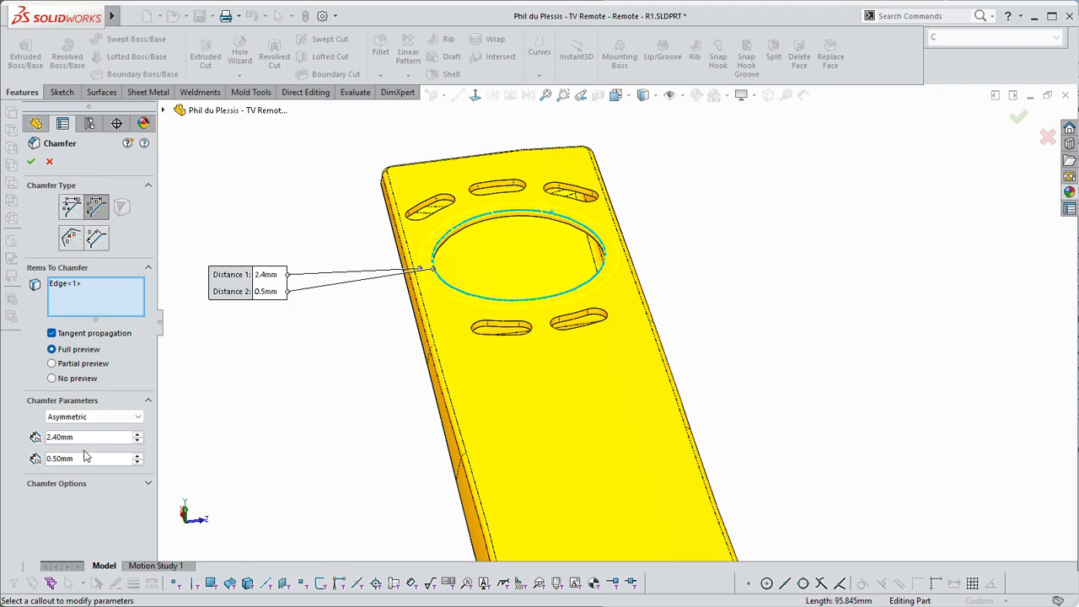
{"action": "left_click", "coordinate": [75, 417]}
{"action": "left_click", "coordinate": [74, 428]}
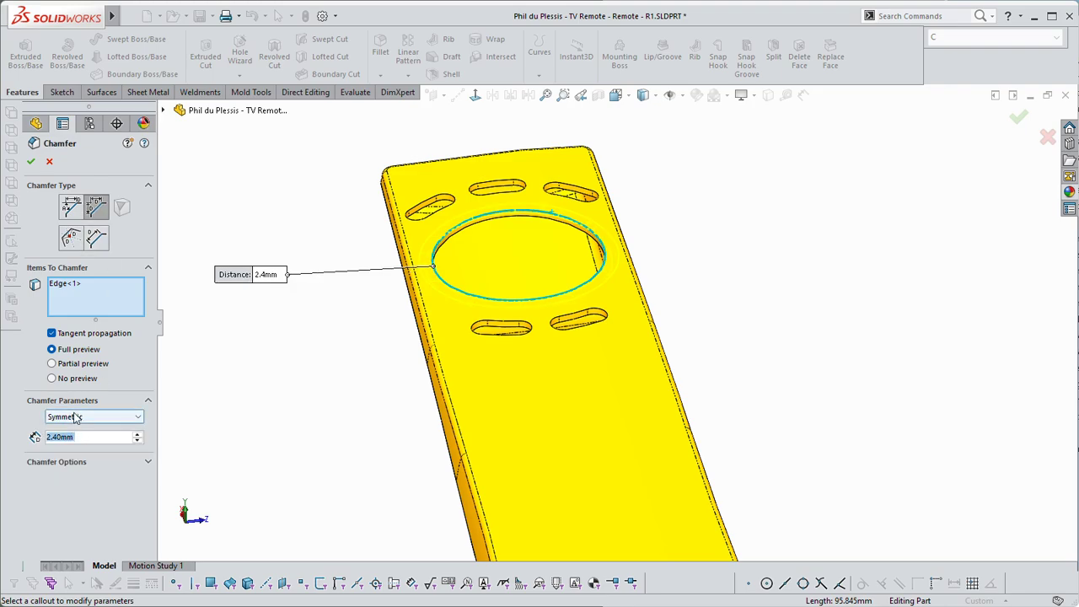
{"action": "left_click", "coordinate": [76, 417]}
{"action": "left_click", "coordinate": [73, 438]}
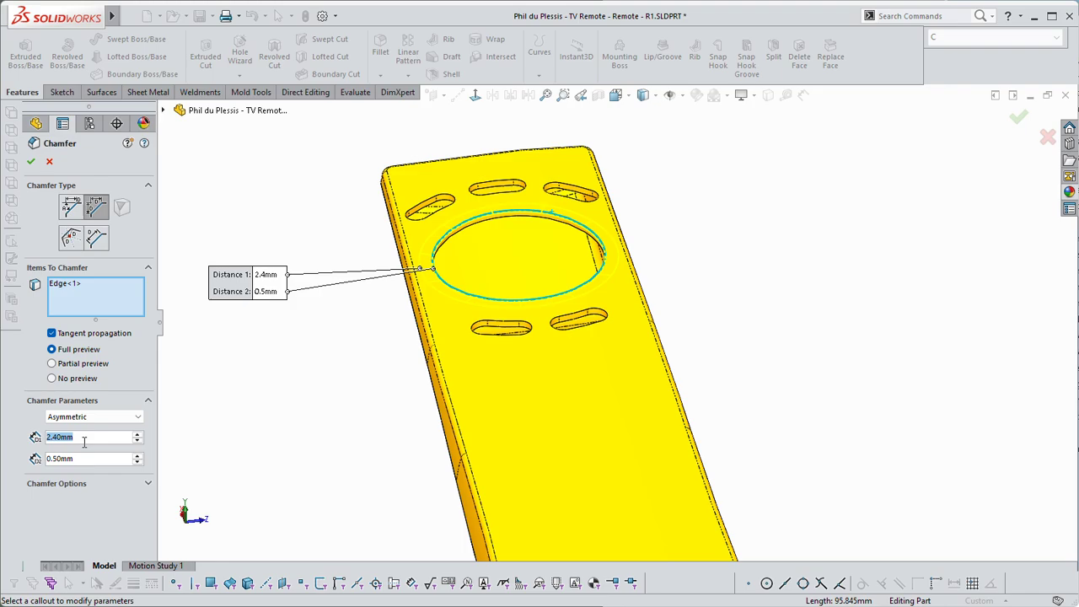
Set the chamfer's first distance to 1 mm and its second distance to 2 mm
{"action": "type", "text": "1"}
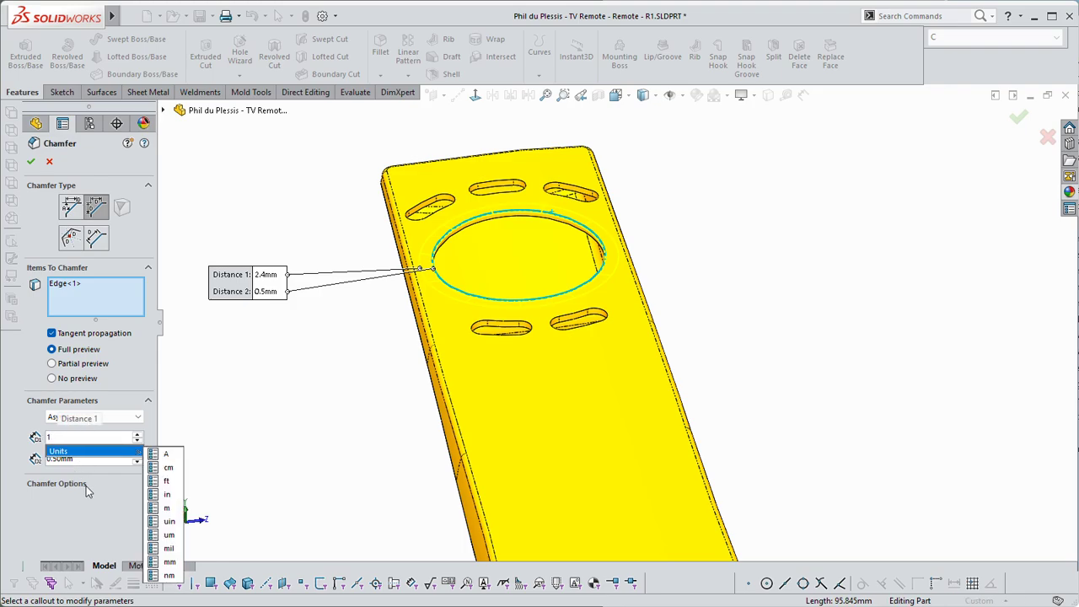
{"action": "key", "text": "Return"}
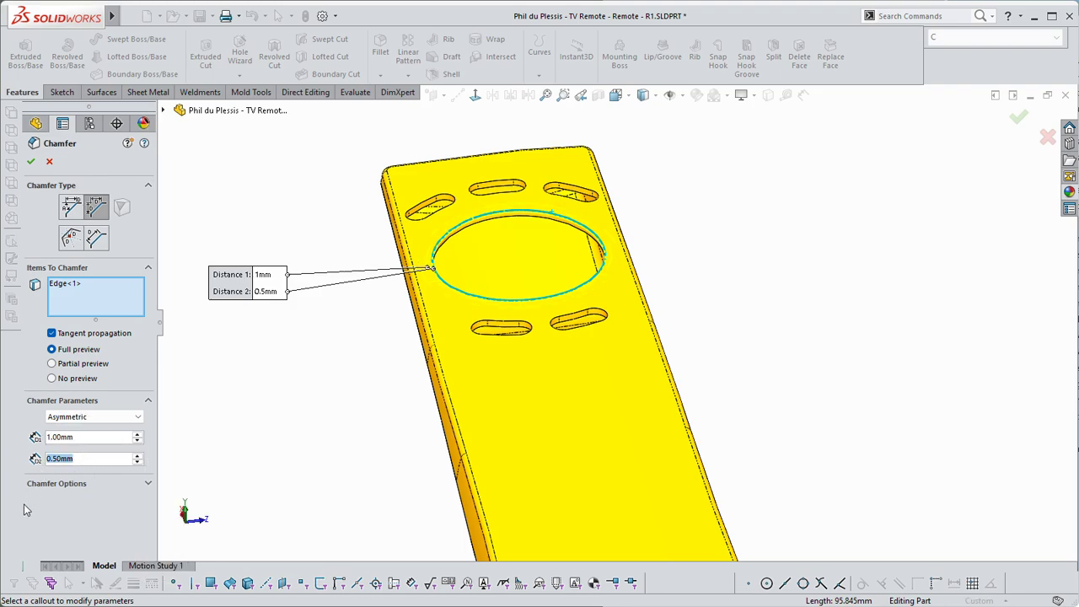
{"action": "type", "text": "2"}
{"action": "key", "text": "Return"}
{"action": "scroll", "coordinate": [590, 278], "scroll_direction": "down", "scroll_amount": 3}
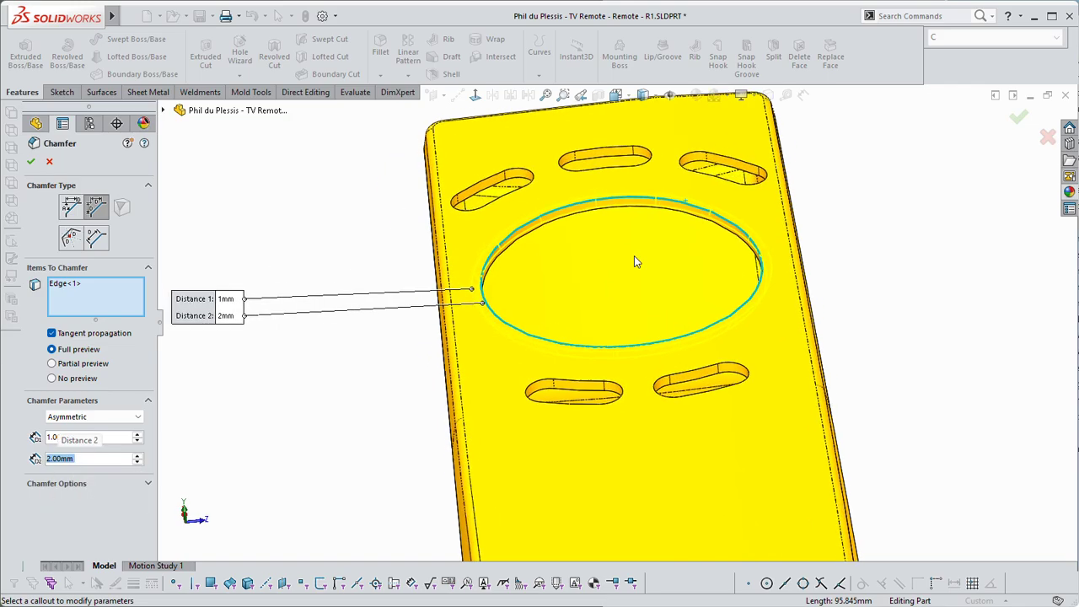
Swap the chamfer distances, using 2 mm for the first and 1 mm for the second
{"action": "middle_click_drag", "start_coordinate": [627, 207], "coordinate": [106, 435]}
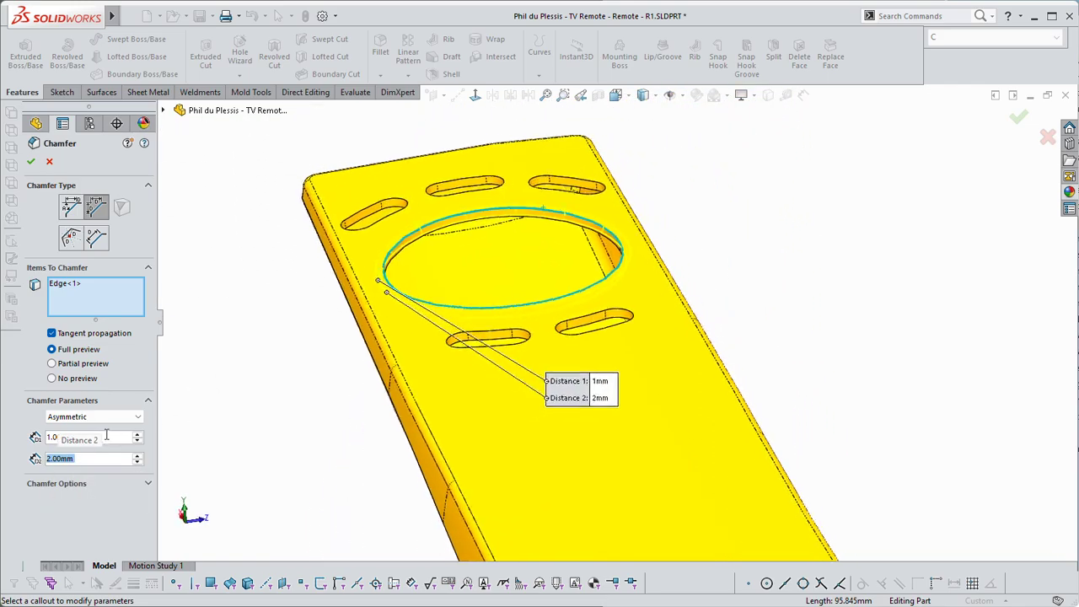
{"action": "left_click", "coordinate": [119, 436]}
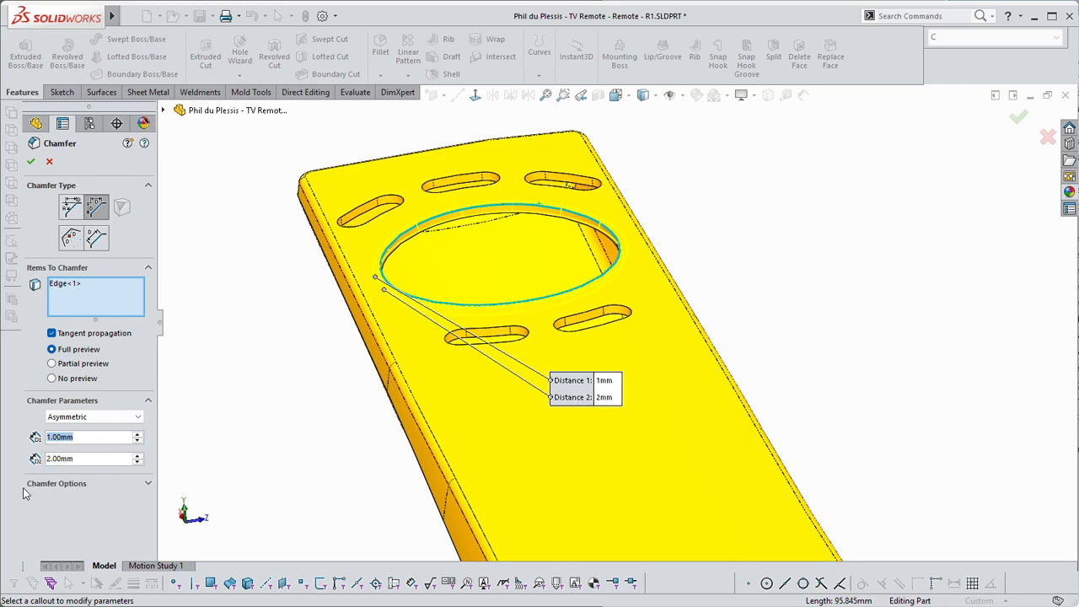
{"action": "type", "text": "2"}
{"action": "key", "text": "Return"}
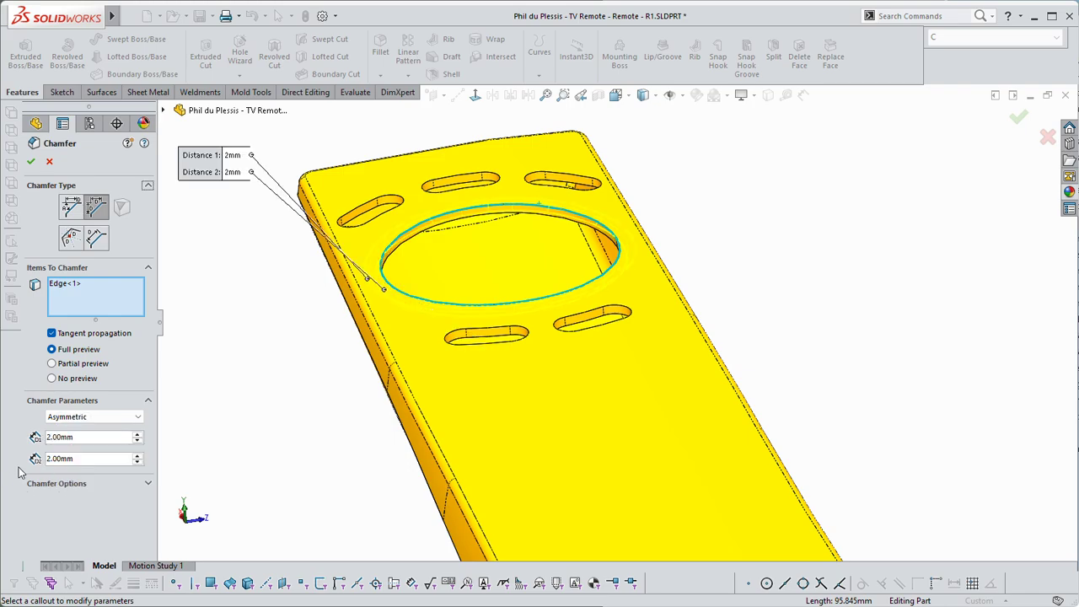
{"action": "type", "text": "1"}
{"action": "key", "text": "Return"}
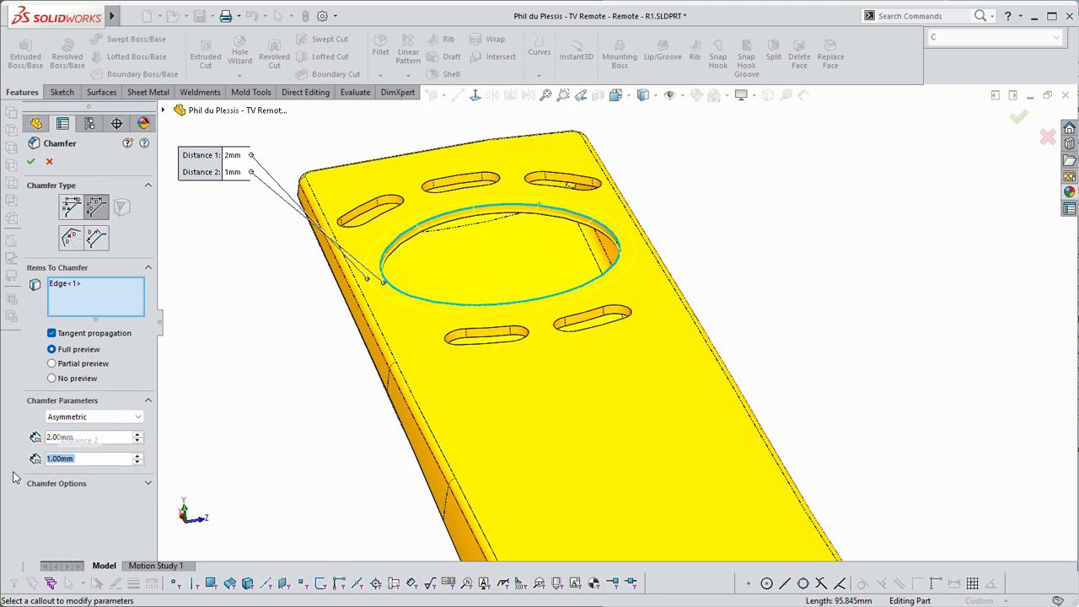
Set the opening's chamfer distances to 2.5 mm and 0.3 mm and apply the chamfer
{"action": "middle_click_drag", "start_coordinate": [417, 266], "coordinate": [358, 246]}
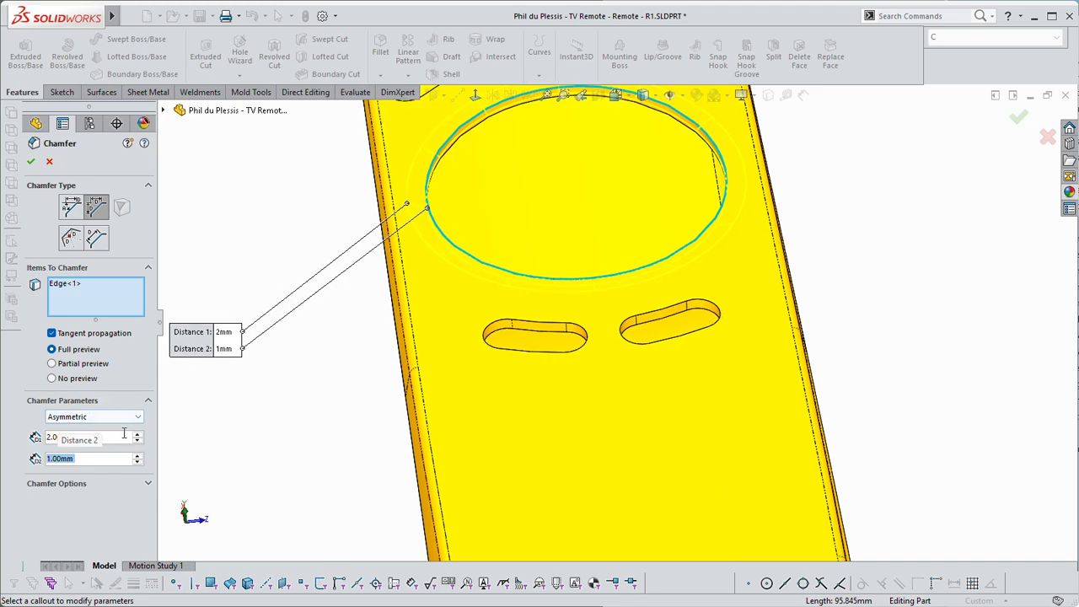
{"action": "left_click", "coordinate": [108, 442]}
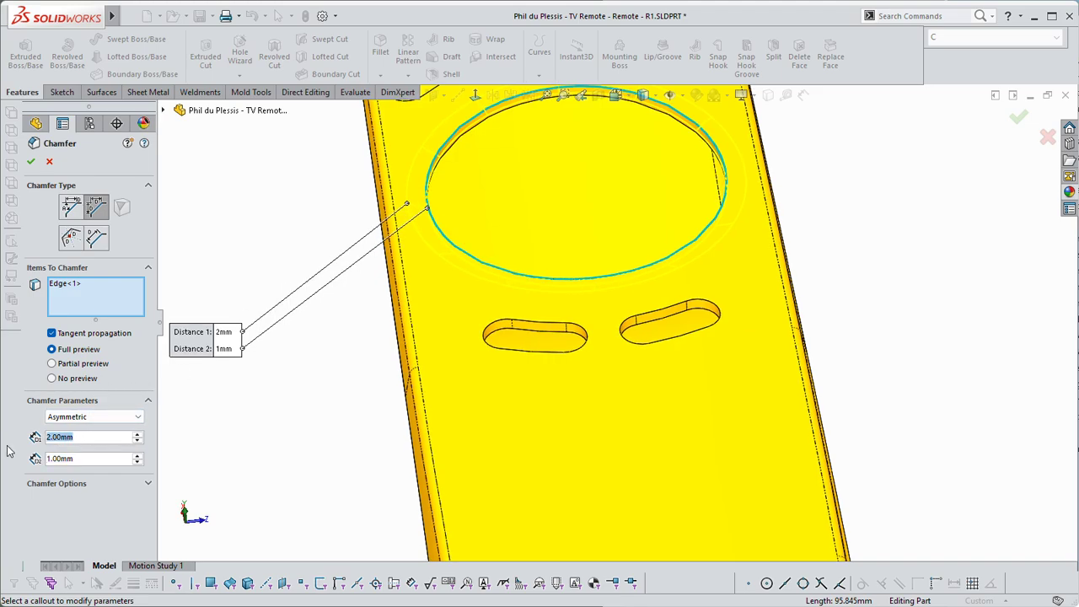
{"action": "type", "text": "2.5"}
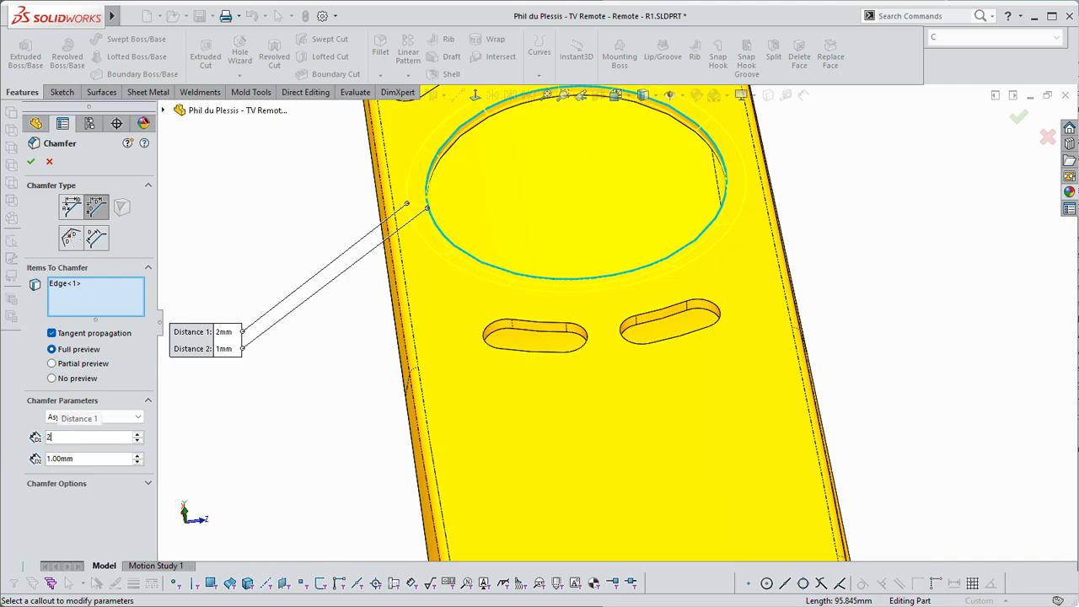
{"action": "key", "text": "Return"}
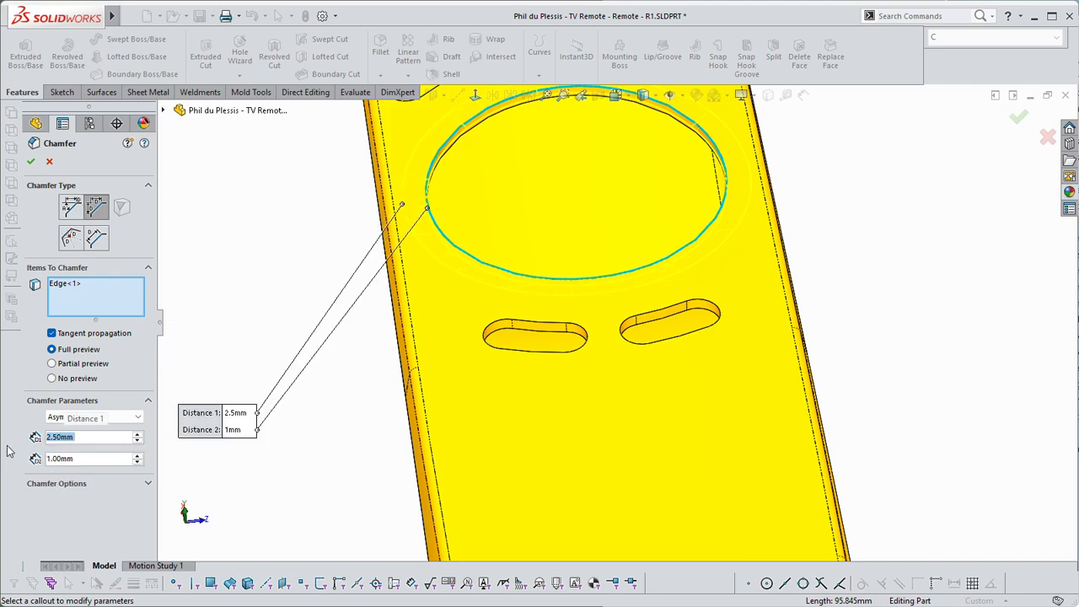
{"action": "left_click", "coordinate": [82, 458]}
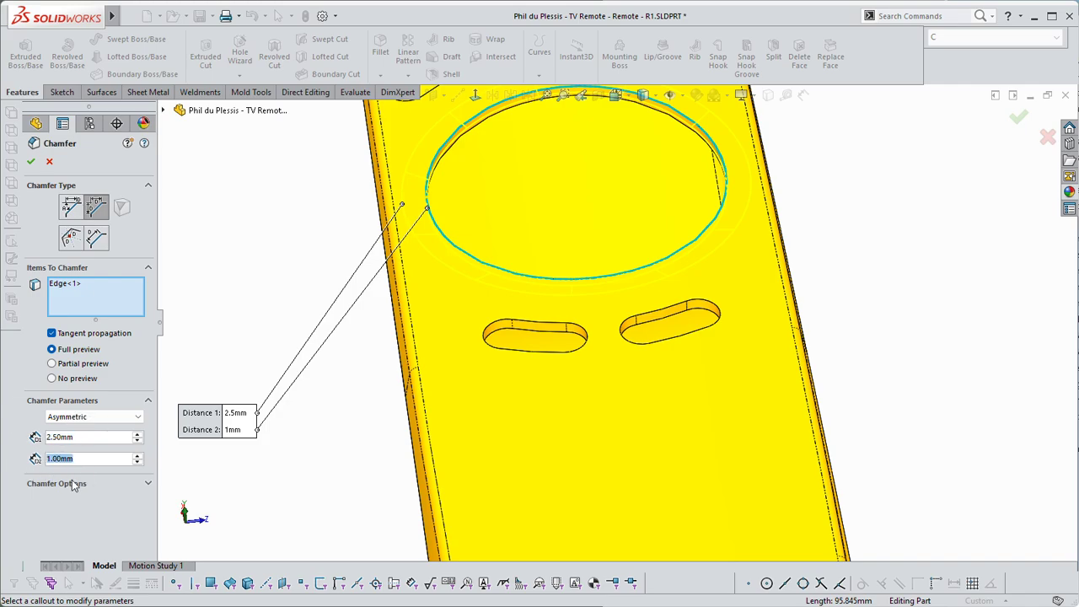
{"action": "type", "text": "0.3"}
{"action": "key", "text": "Return"}
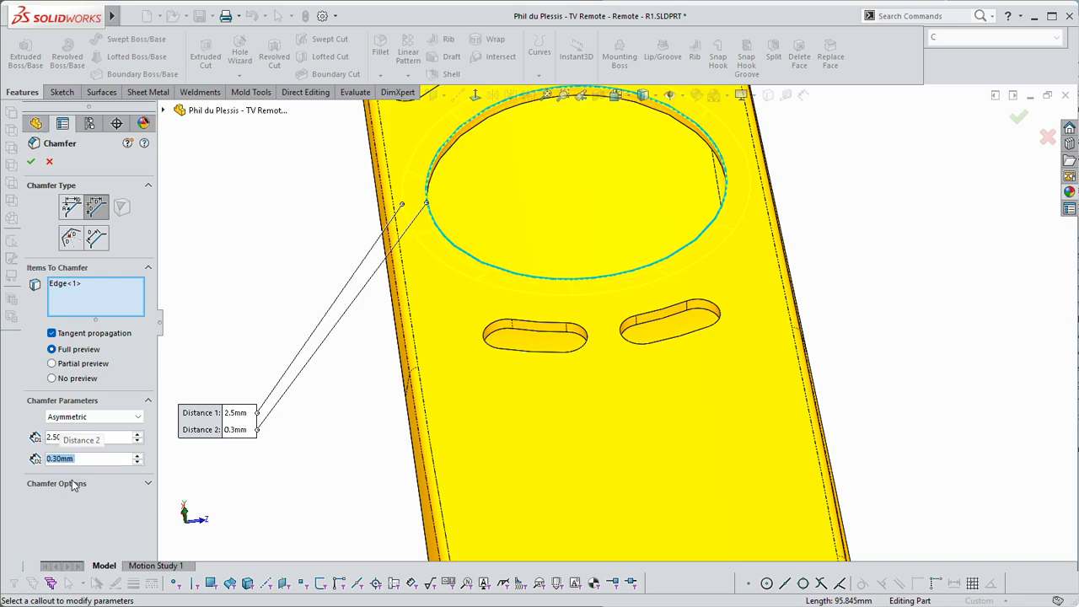
{"action": "middle_click_drag", "start_coordinate": [337, 400], "coordinate": [455, 274]}
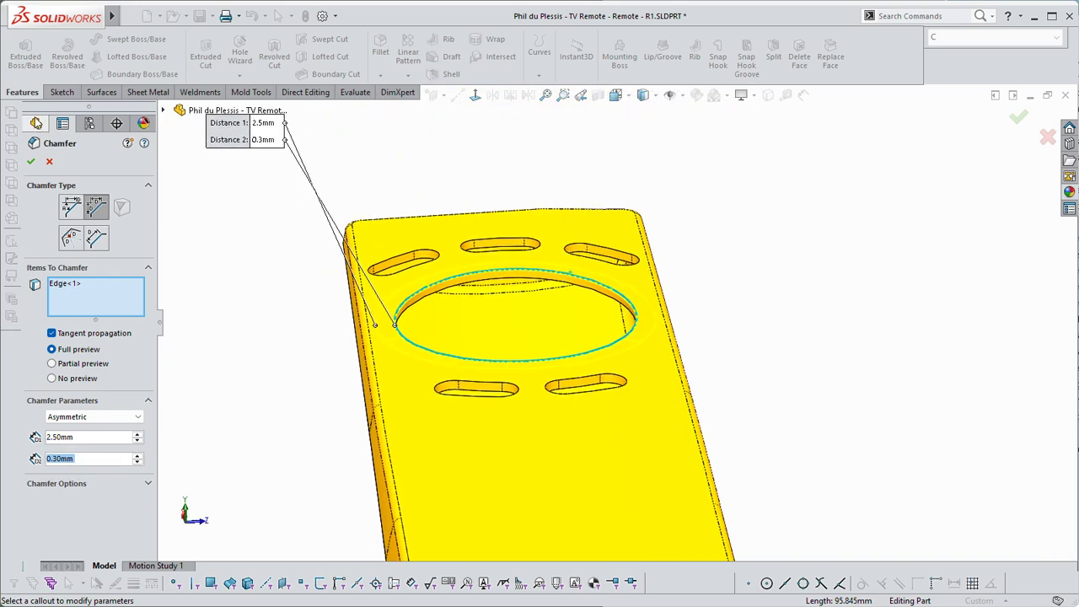
{"action": "left_click", "coordinate": [30, 161]}
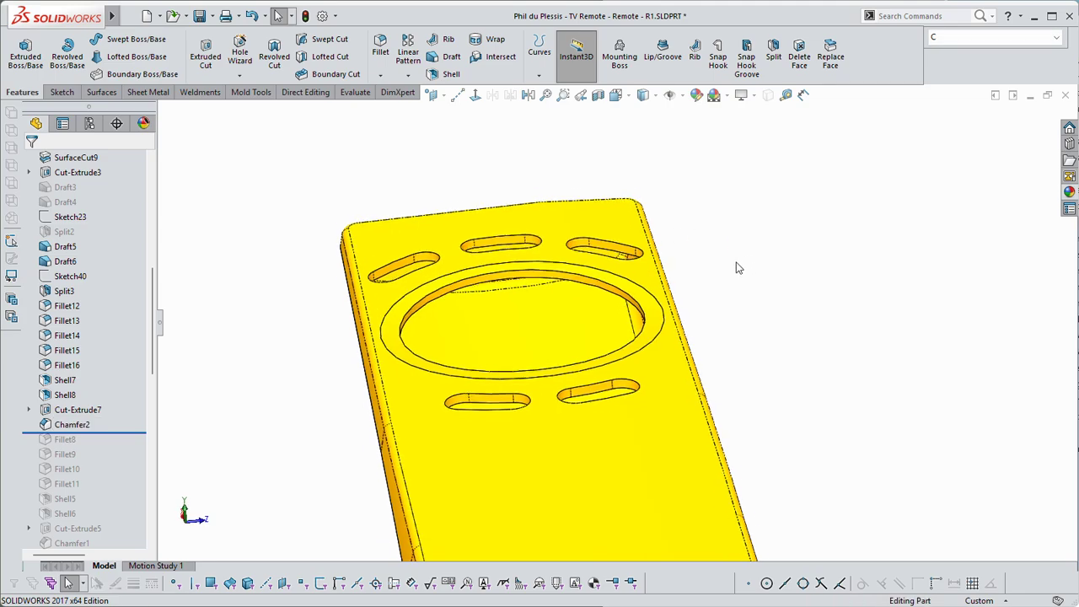
Widen the chamfer ring around the circular opening to about 3 mm directly on the model
{"action": "middle_click_drag", "start_coordinate": [736, 262], "coordinate": [713, 264]}
{"action": "left_click", "coordinate": [648, 265]}
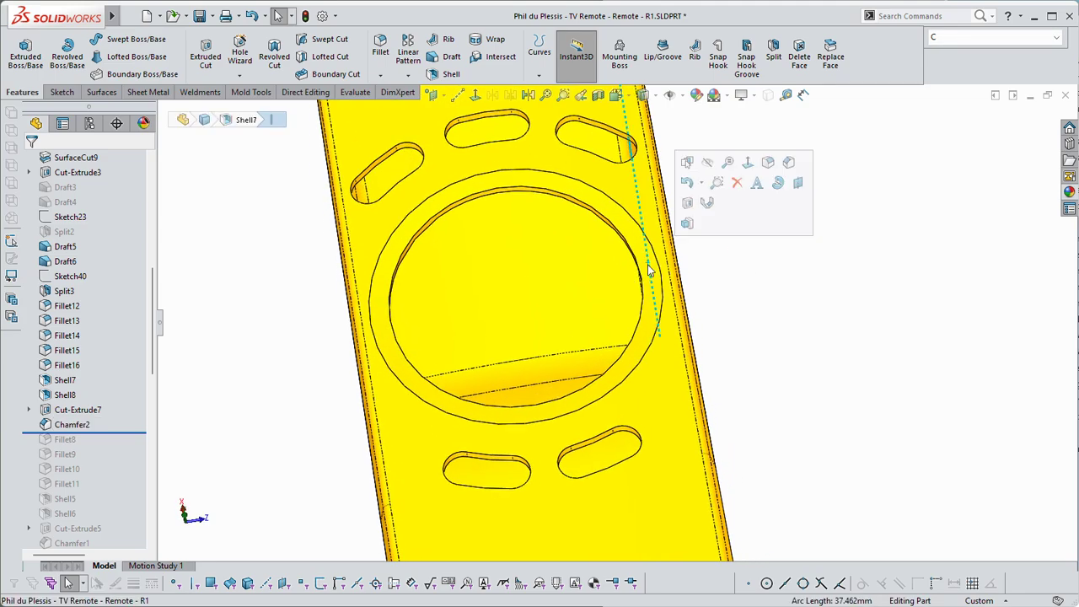
{"action": "mouse_move", "coordinate": [630, 241]}
{"action": "middle_mouse_down"}
{"action": "mouse_move", "coordinate": [616, 236]}
{"action": "mouse_move", "coordinate": [624, 243]}
{"action": "middle_mouse_up"}
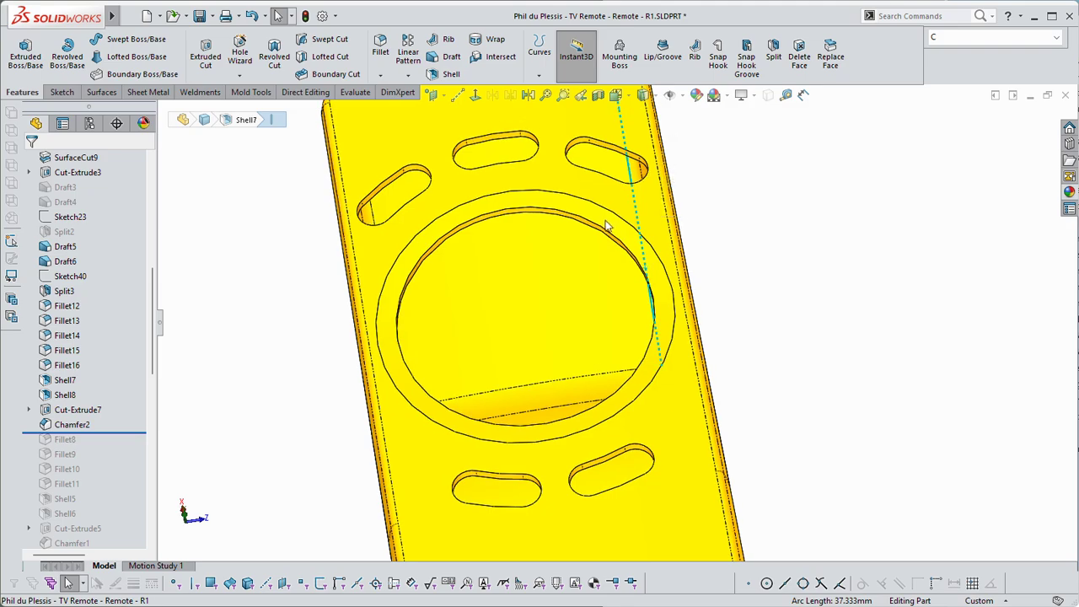
{"action": "left_click", "coordinate": [675, 272]}
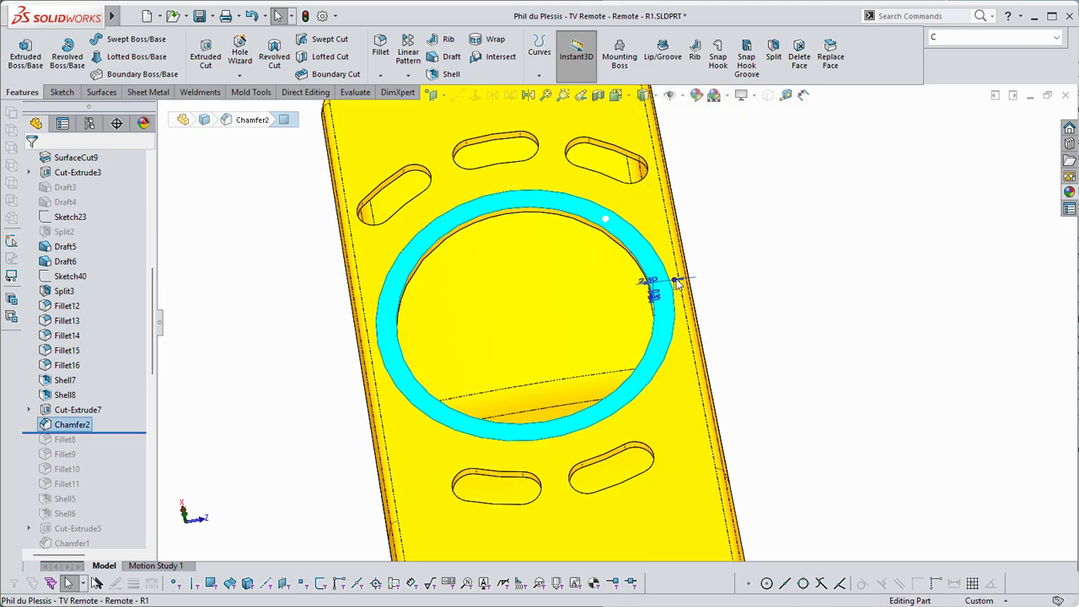
{"action": "left_click_drag", "start_coordinate": [678, 285], "coordinate": [679, 276]}
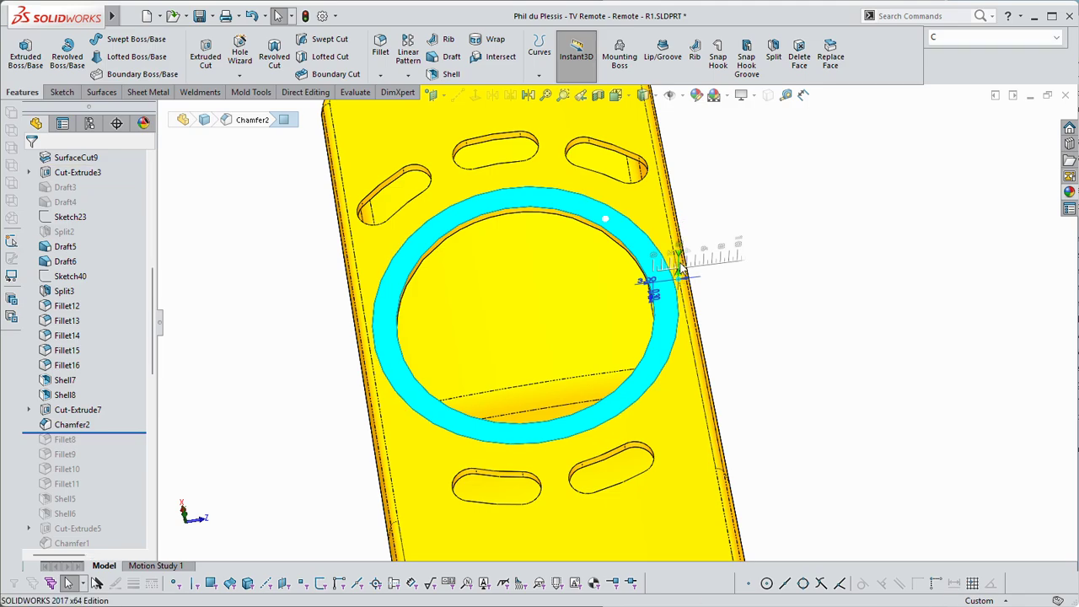
{"action": "left_click", "coordinate": [749, 184]}
Check the widened chamfer ring against the remote's long side edges and save the part
{"action": "scroll", "coordinate": [741, 211], "scroll_direction": "up", "scroll_amount": 5}
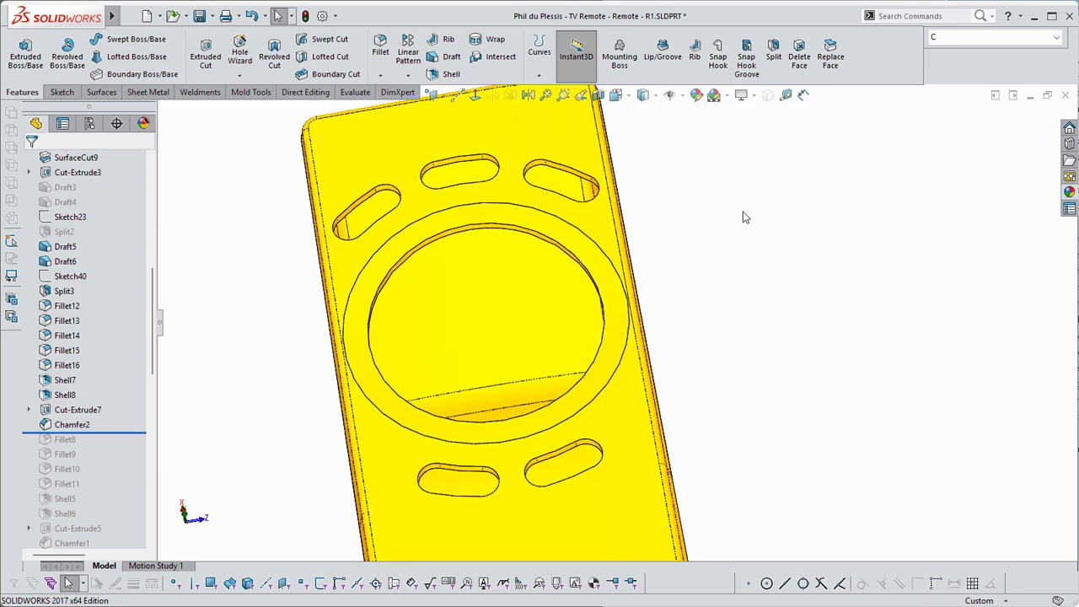
{"action": "scroll", "coordinate": [445, 323], "scroll_direction": "down", "scroll_amount": 5}
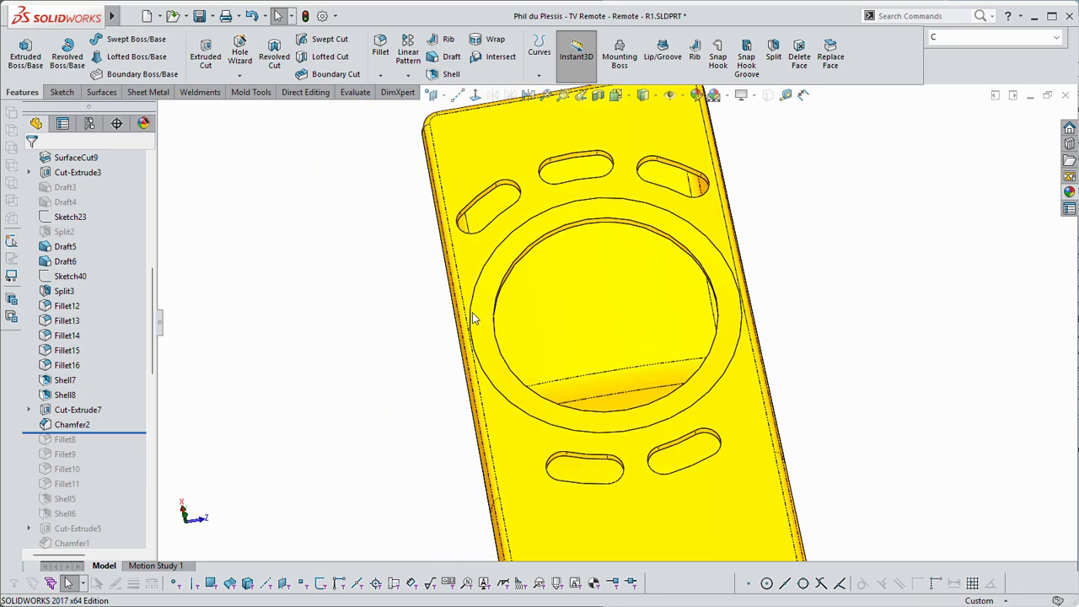
{"action": "scroll", "coordinate": [480, 344], "scroll_direction": "down", "scroll_amount": 3}
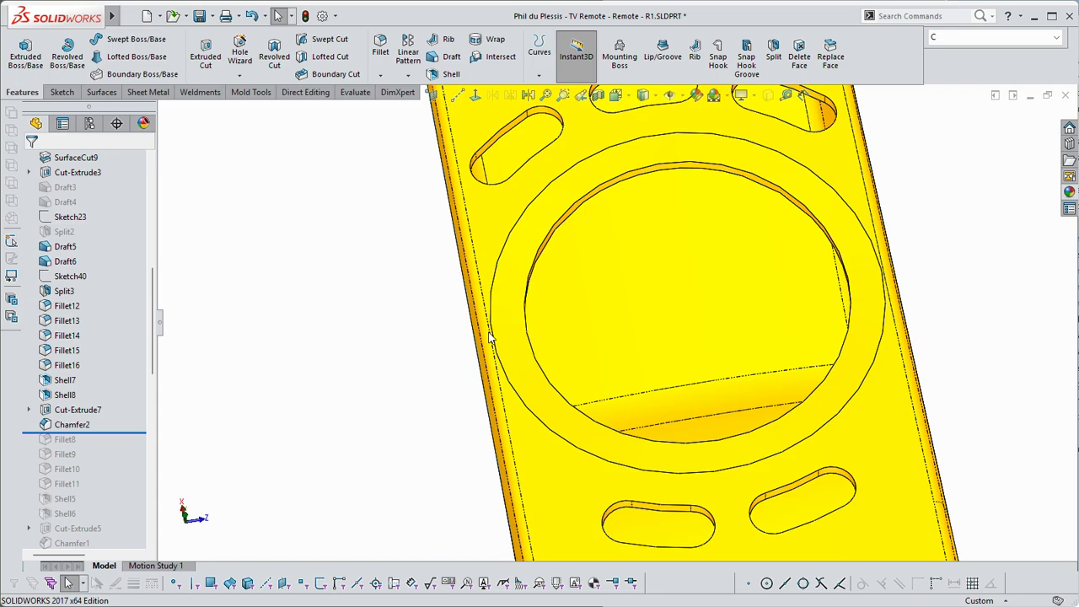
{"action": "scroll", "coordinate": [490, 332], "scroll_direction": "up", "scroll_amount": 3}
{"action": "middle_click_drag", "start_coordinate": [491, 327], "coordinate": [633, 202]}
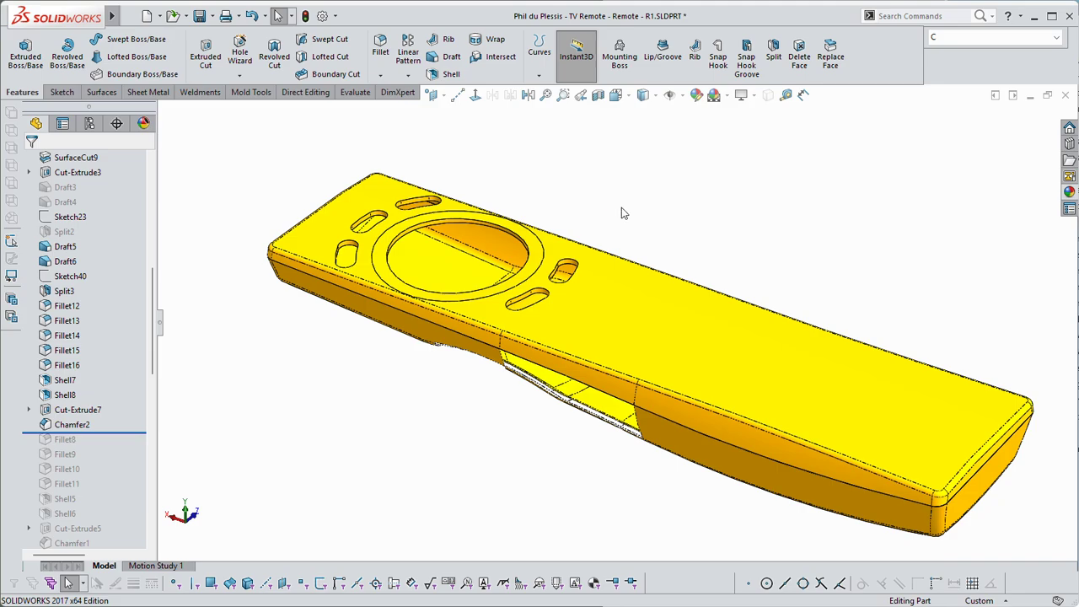
{"action": "key", "text": "ctrl+s"}
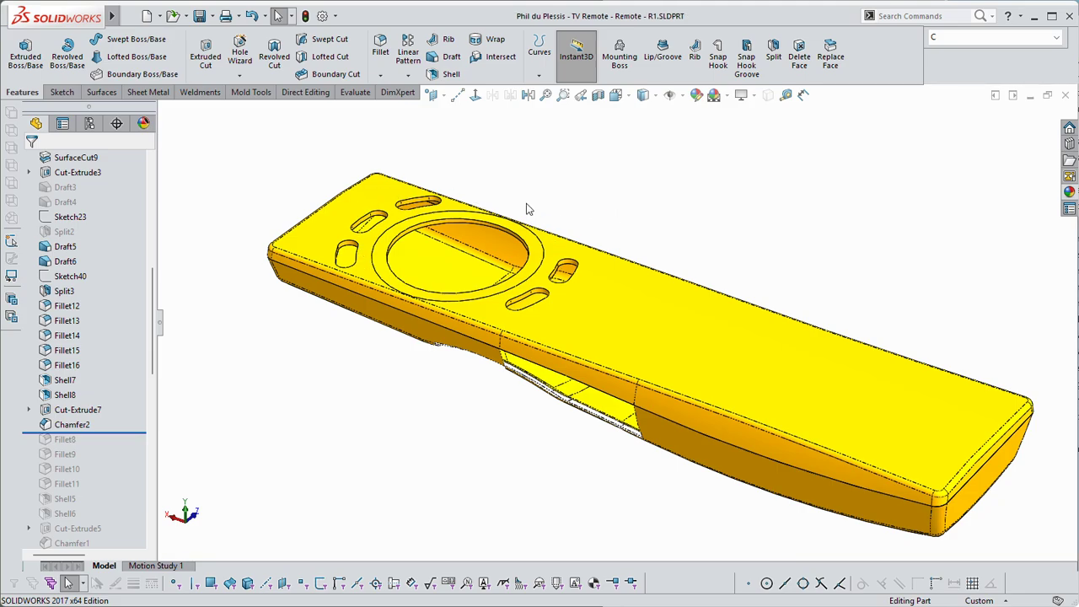